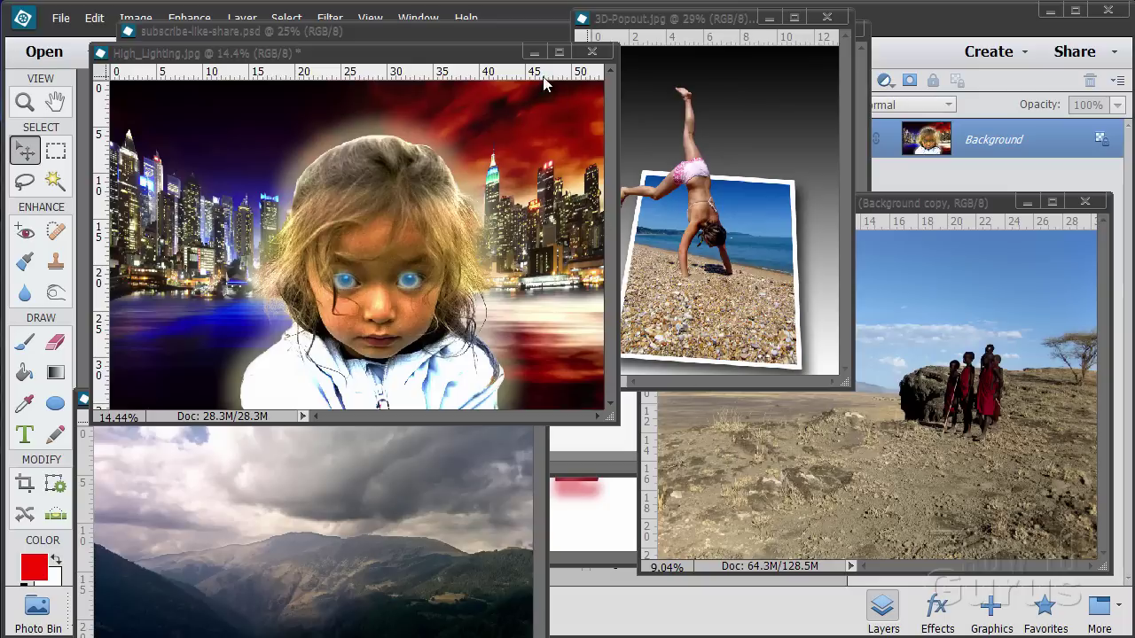
Minimize the High_Lighting.jpg, 3D-Popout.jpg, Background copy, mountains01.psd and description.jpg image windows.
click(534, 52)
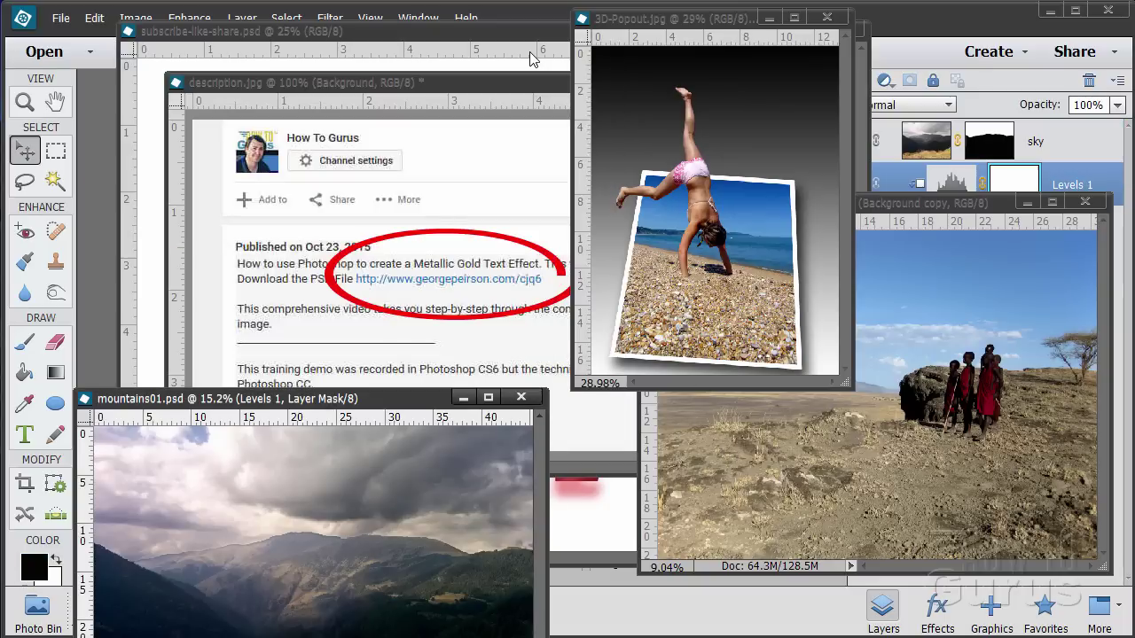
click(768, 19)
click(1026, 204)
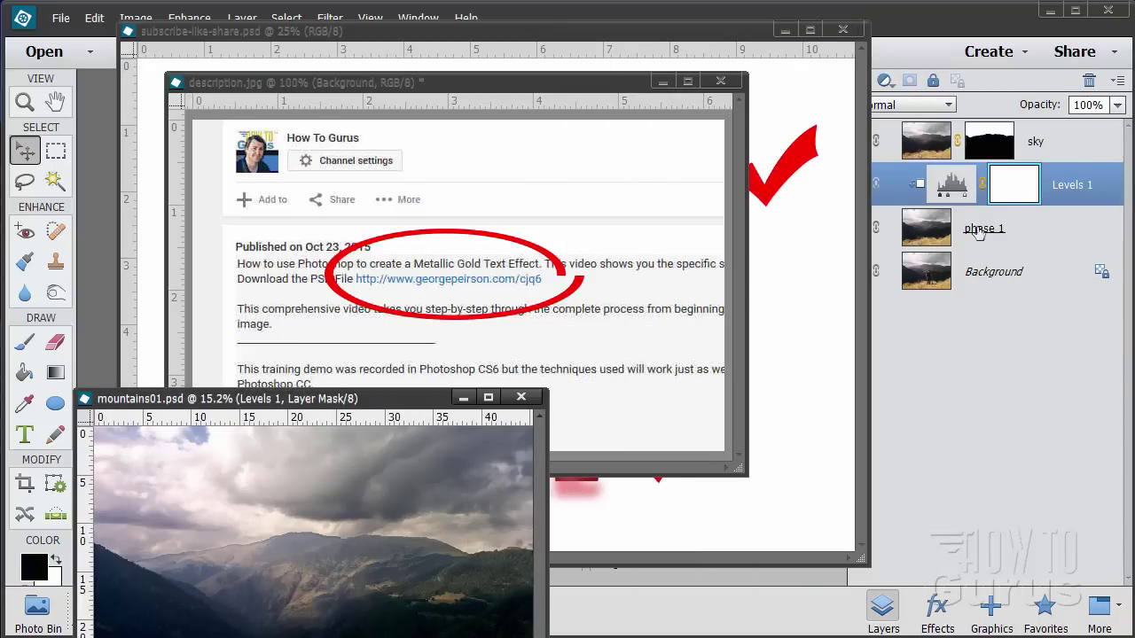
click(463, 397)
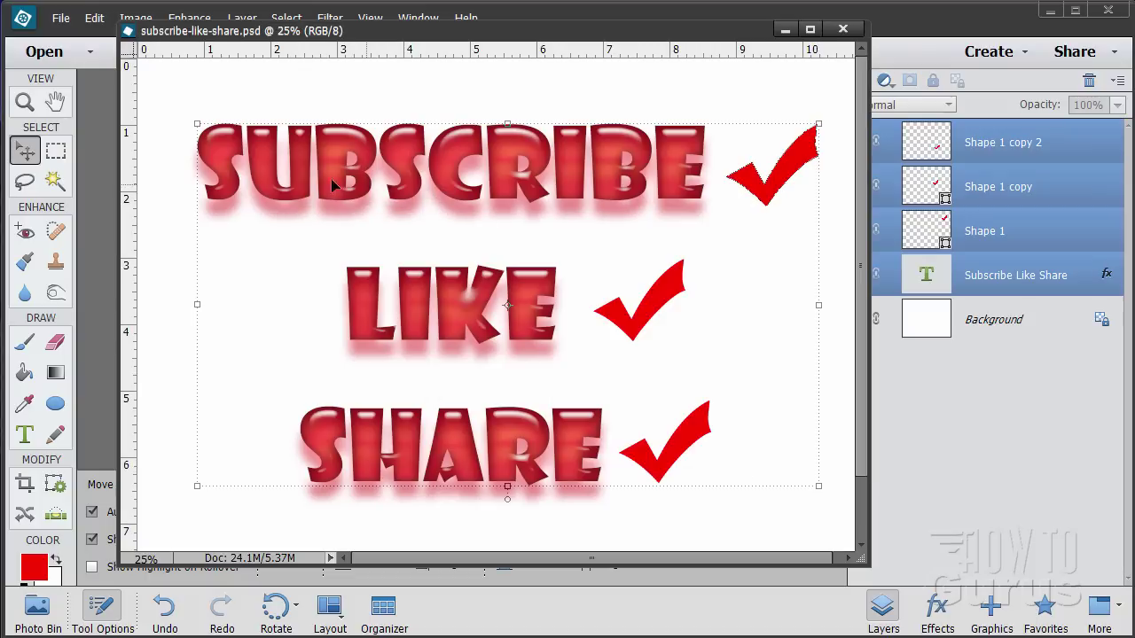
click(662, 81)
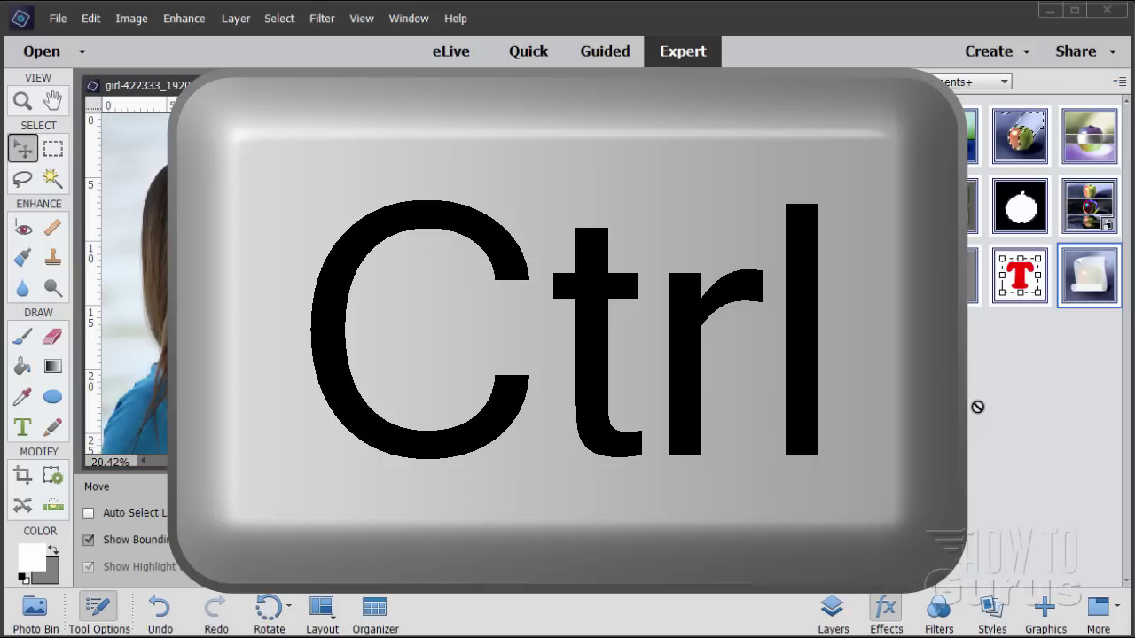
drag(1002, 250, 1052, 165)
drag(953, 381, 767, 346)
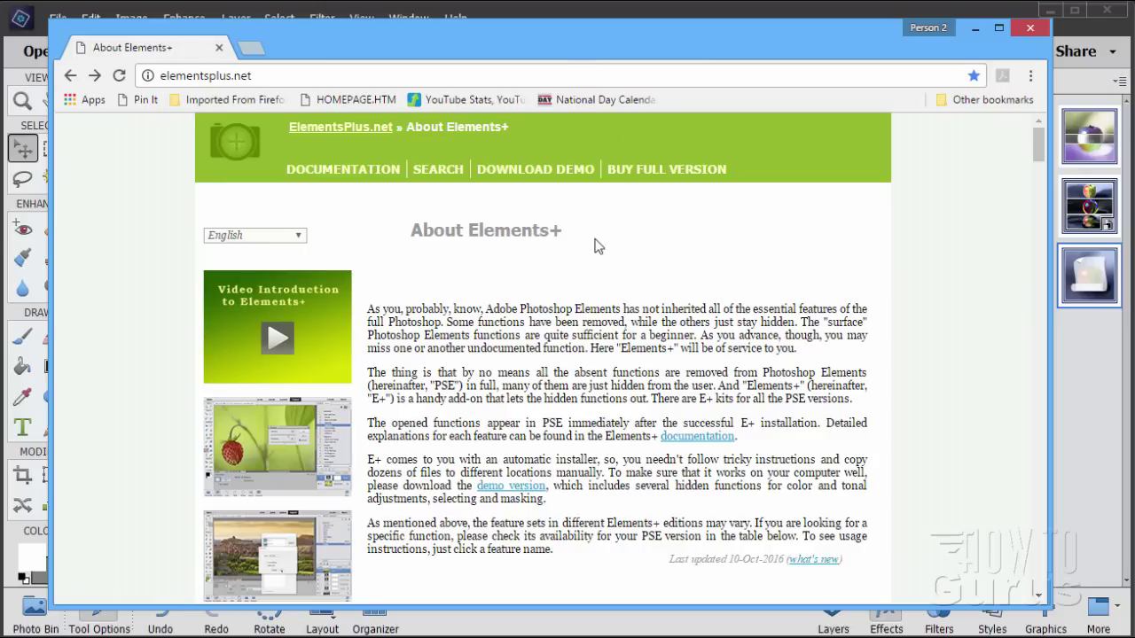
Look through the Elements+ demo downloads for Windows and Mac, and return to the About Elements+ page.
click(535, 177)
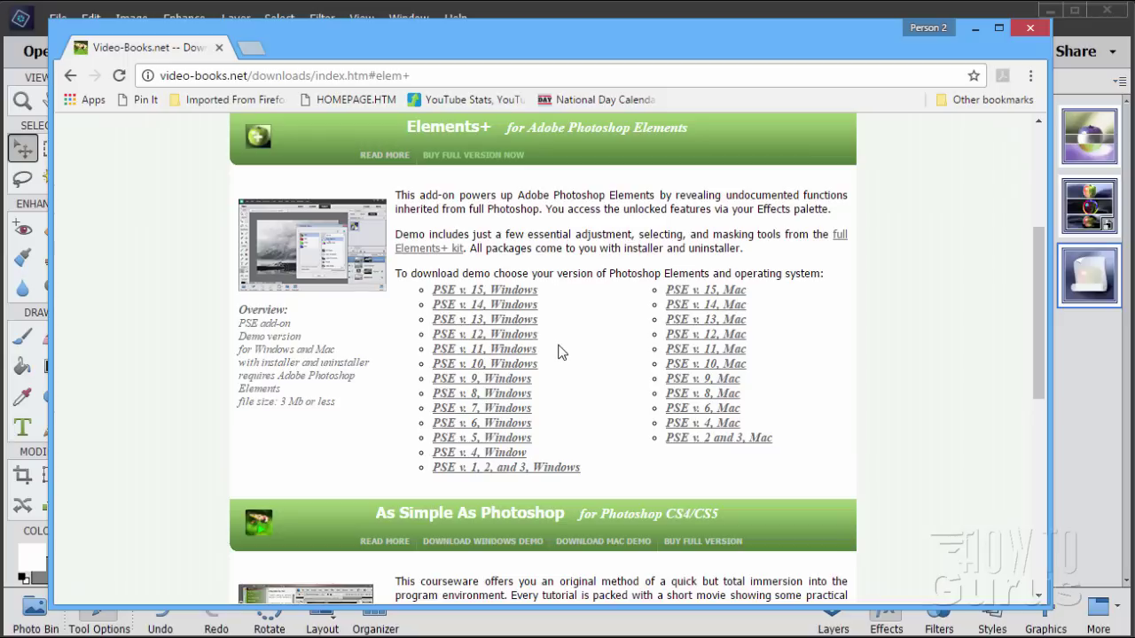
scroll(557, 343, down, 2)
scroll(560, 342, down, 2)
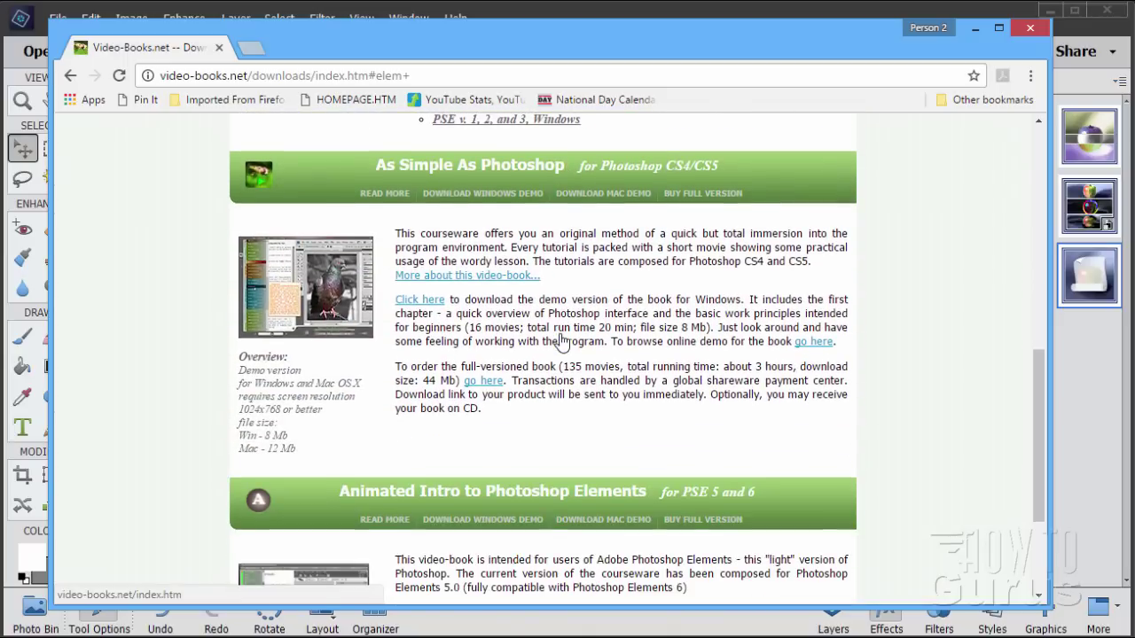
scroll(562, 332, up, 7)
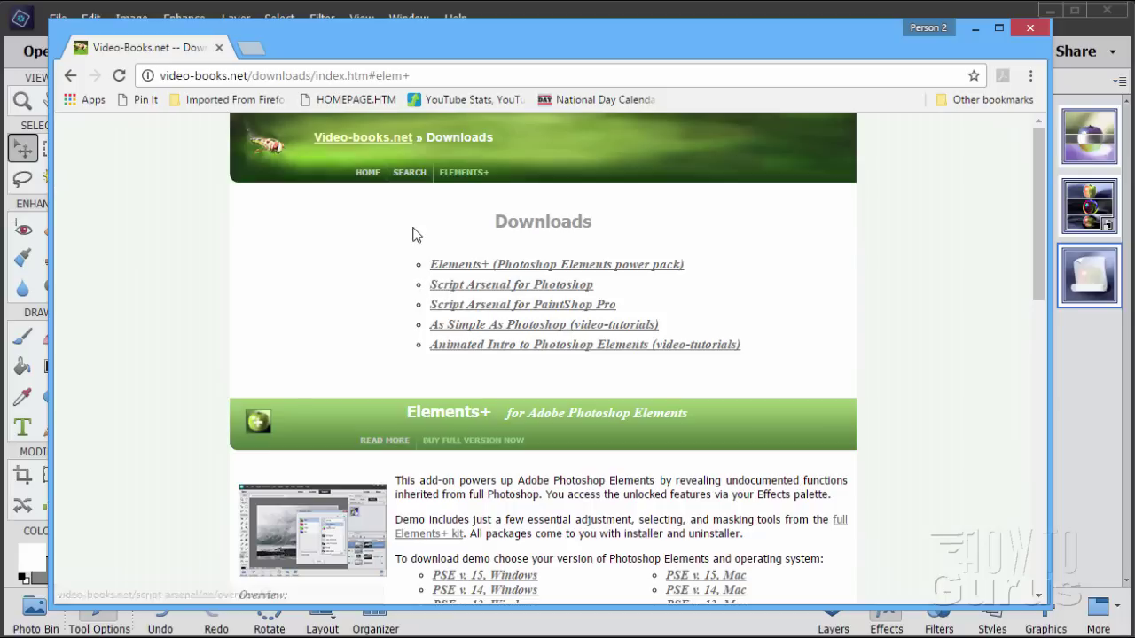
click(81, 77)
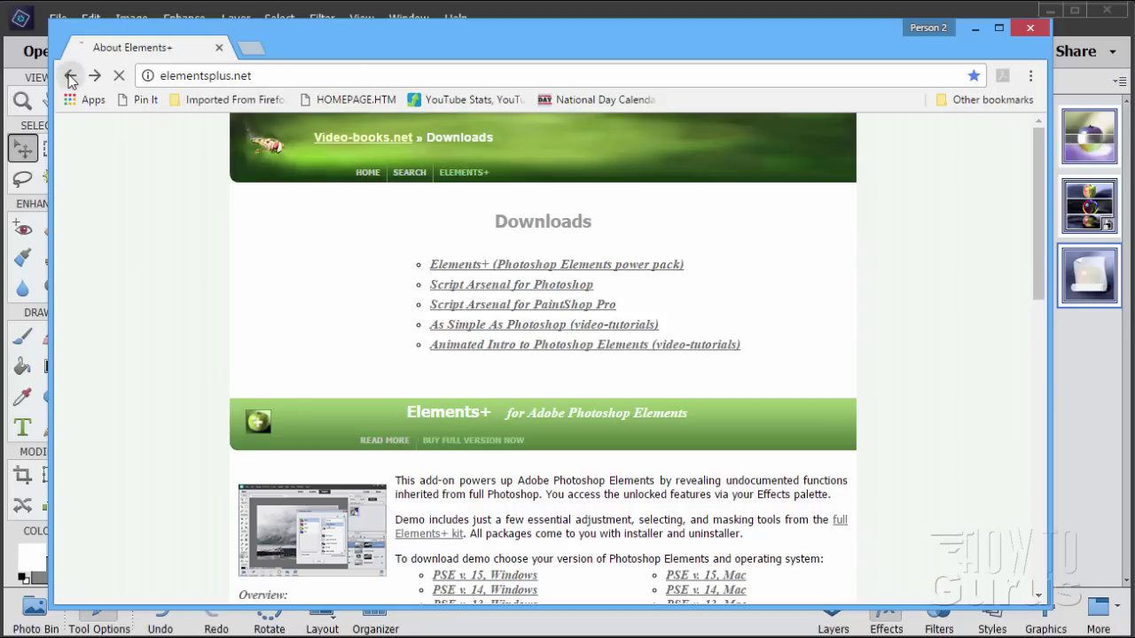
Review the full-version offers of Elements+ for each Photoshop Elements release, and return to the About Elements+ page.
click(627, 174)
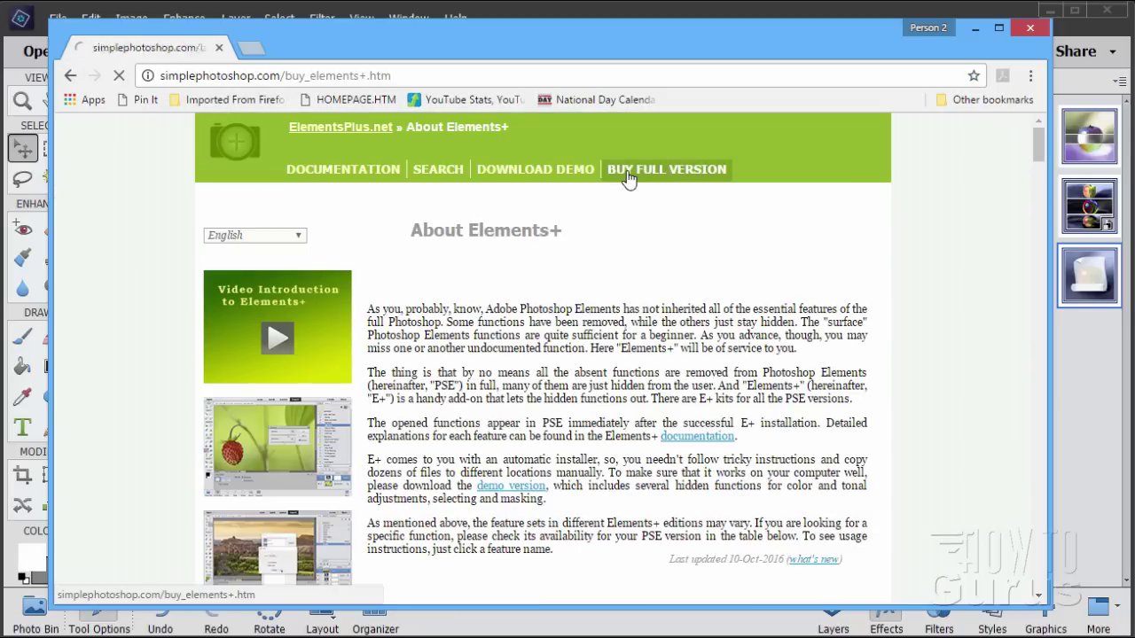
scroll(653, 263, down, 9)
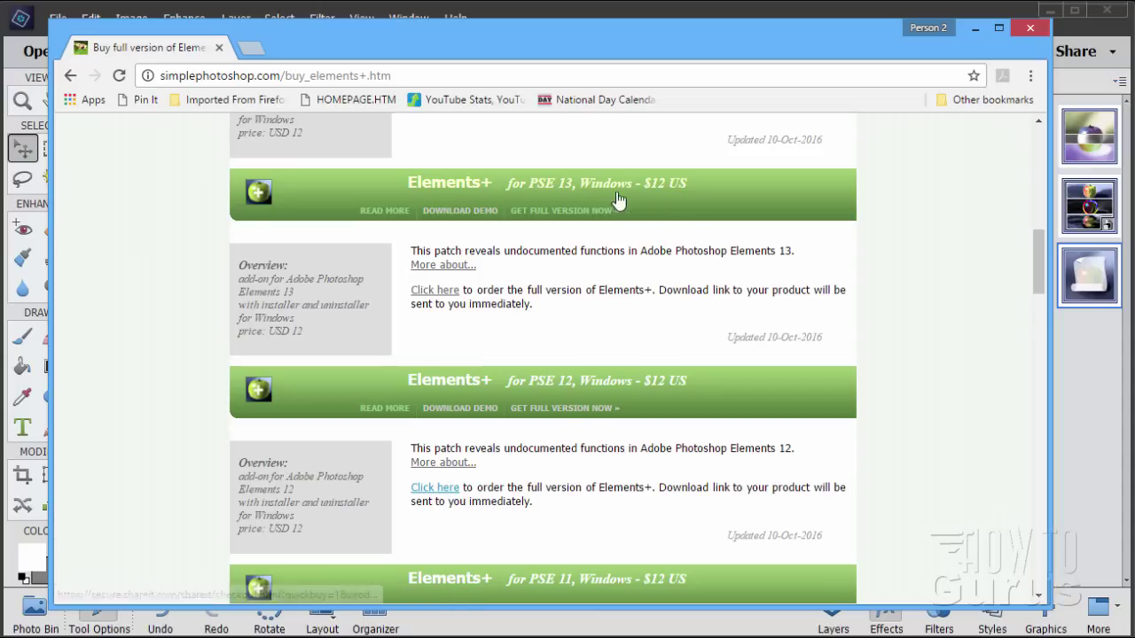
scroll(630, 201, up, 10)
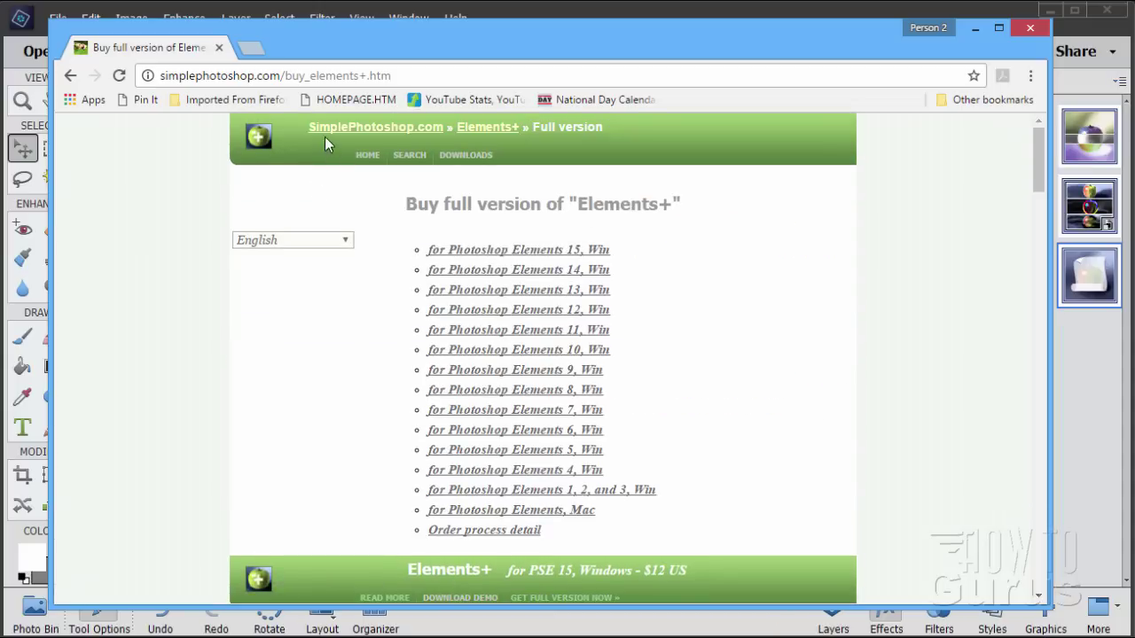
click(70, 76)
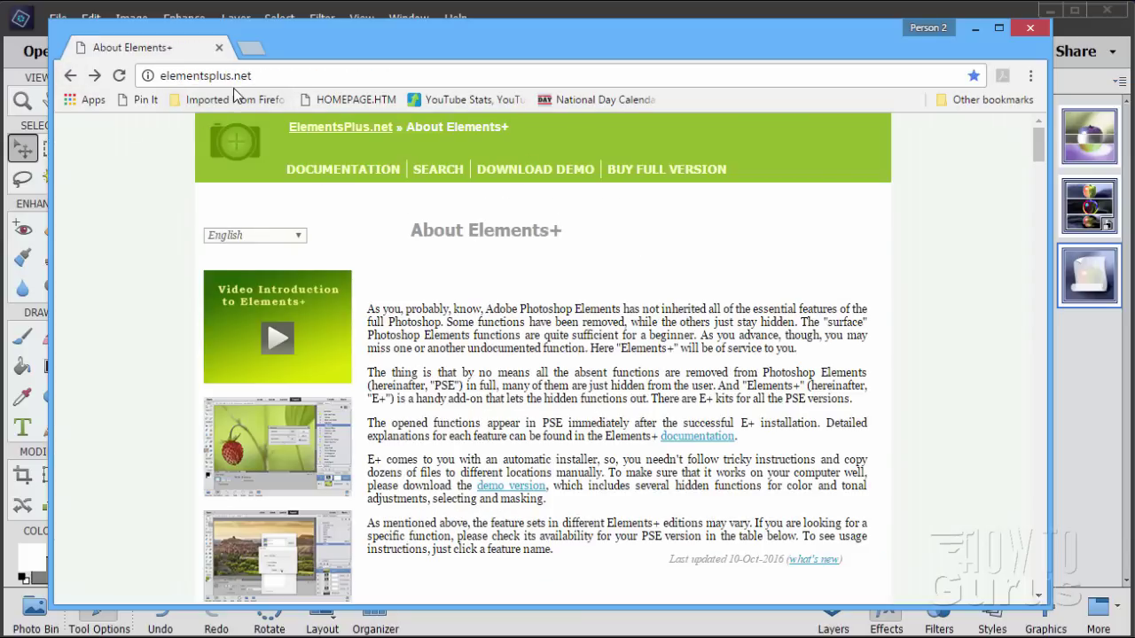
Switch back to Photoshop Elements and check the available effect categories, keeping Elements+ selected.
click(975, 27)
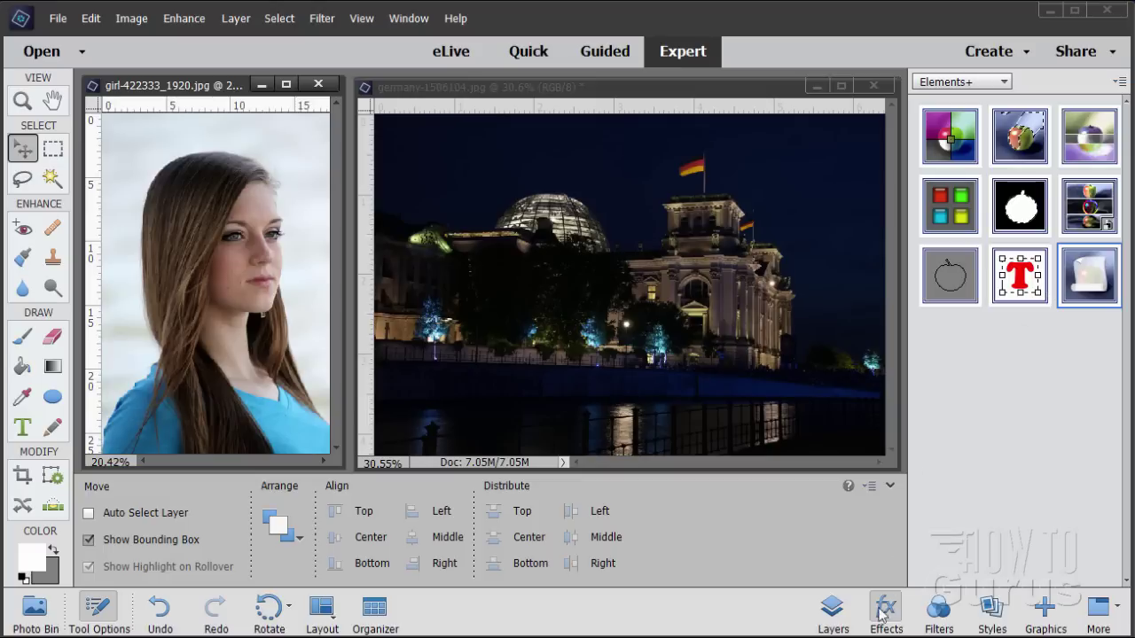
click(1005, 89)
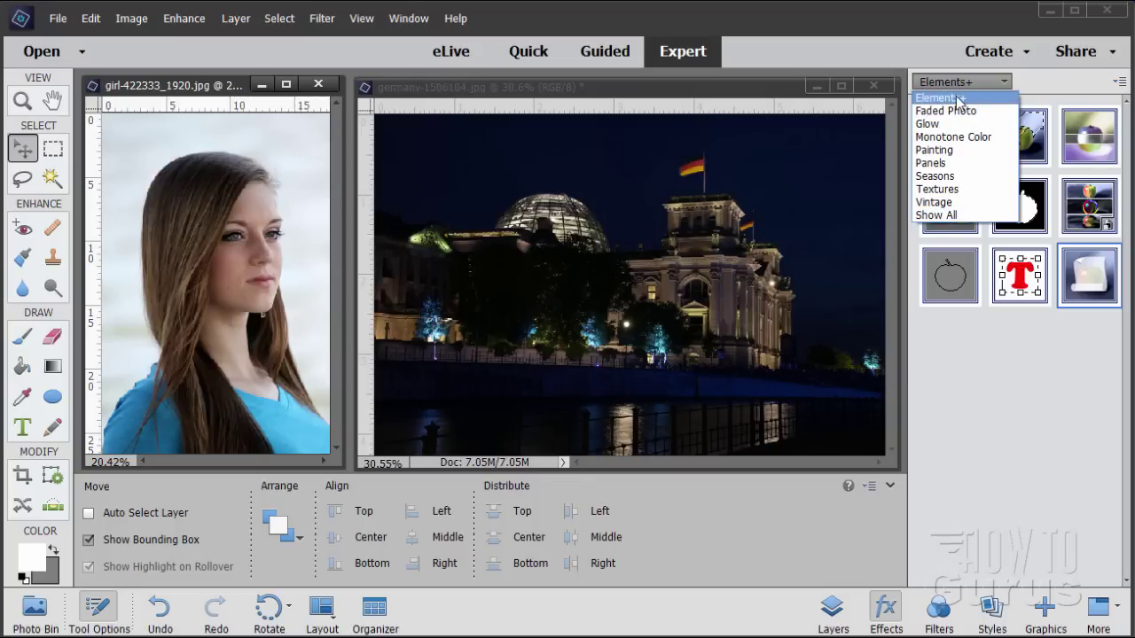
click(1029, 90)
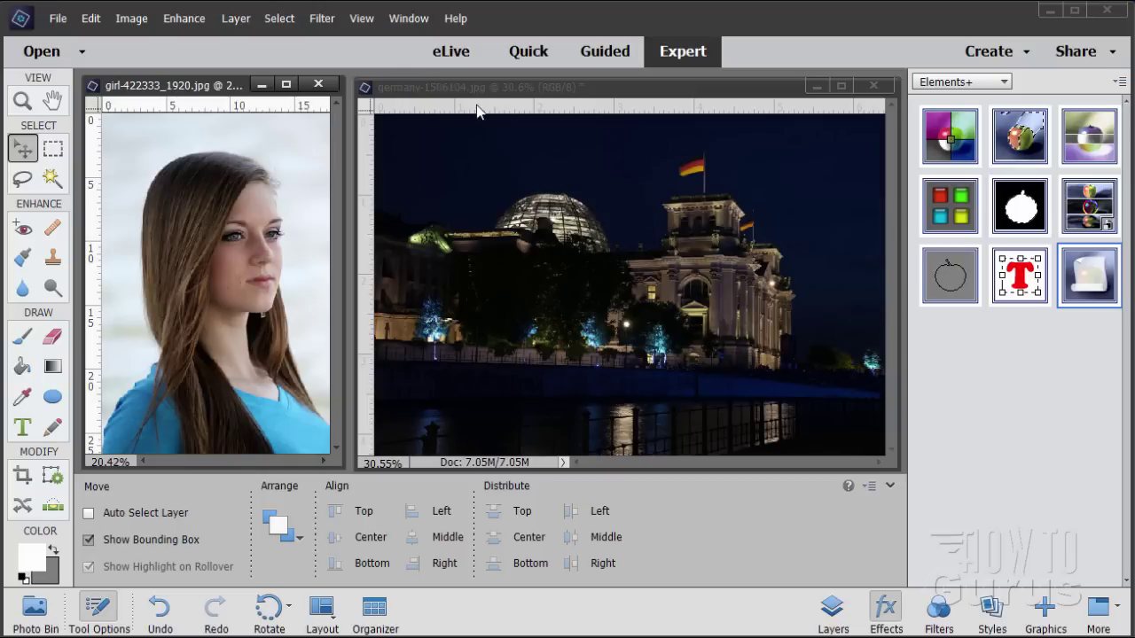
Display the loaded actions, examine the Elements+ set and the action options, and close the Actions display.
click(406, 19)
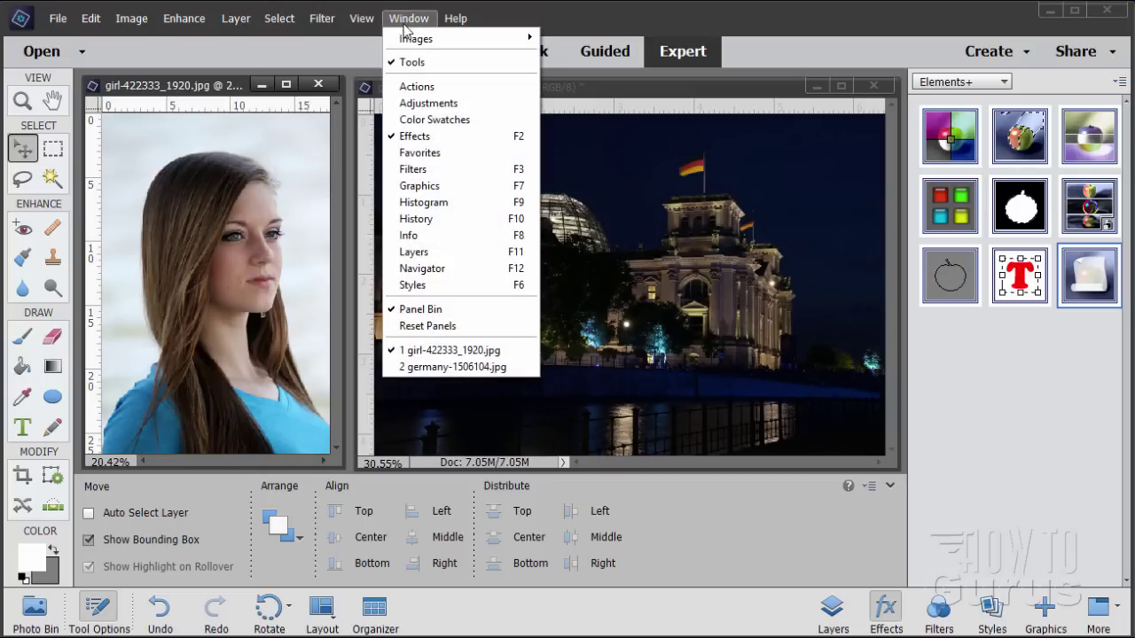
click(419, 85)
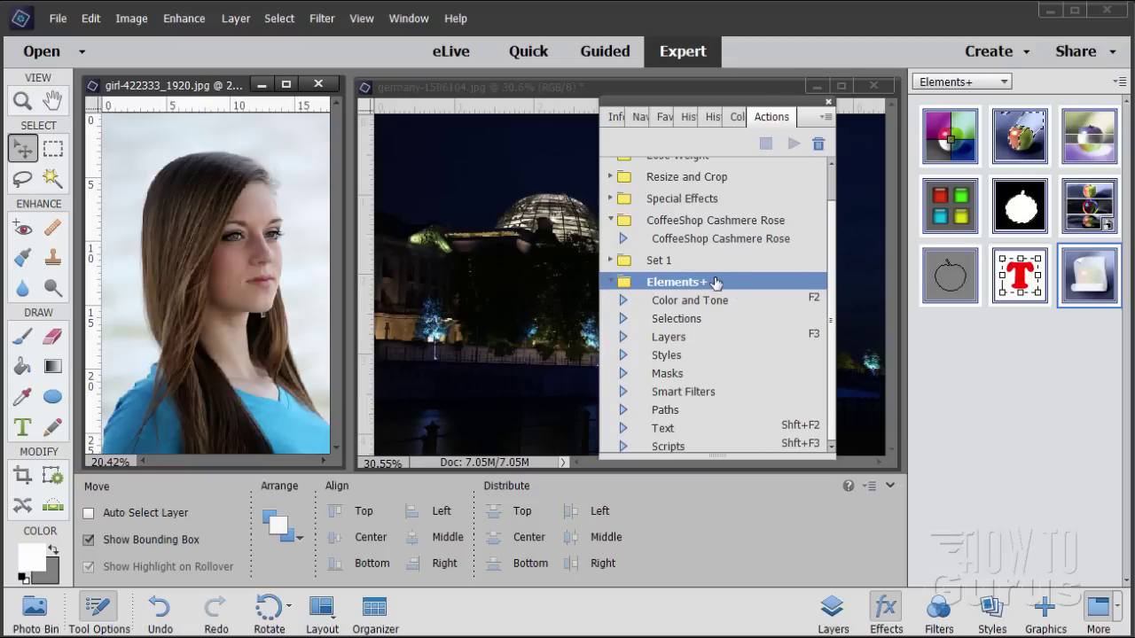
scroll(821, 261, up, 1)
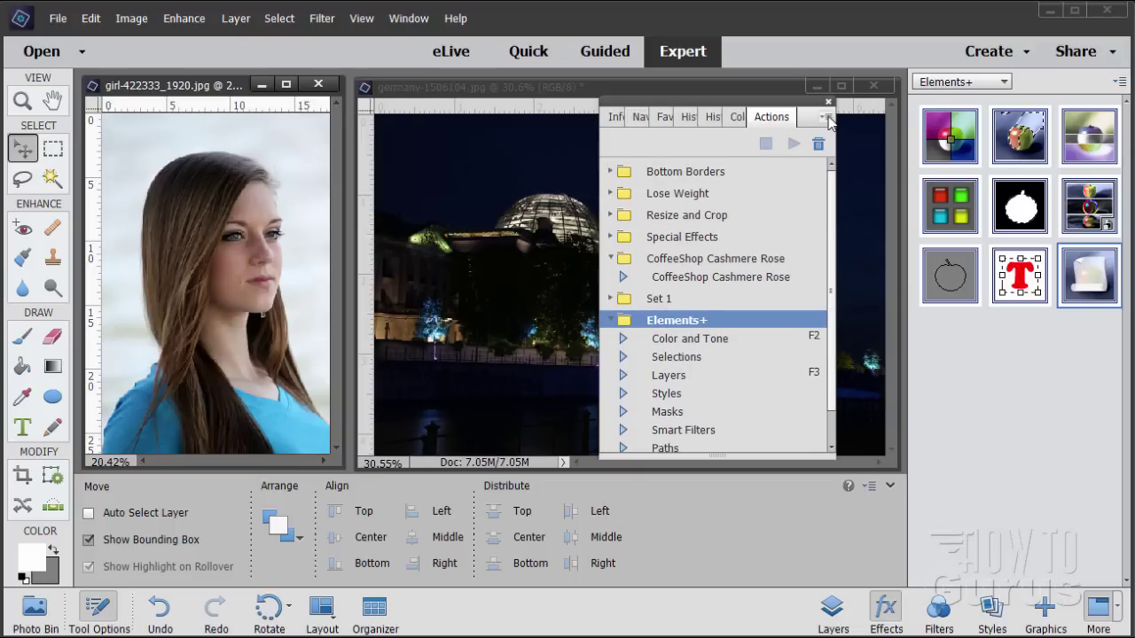
click(825, 118)
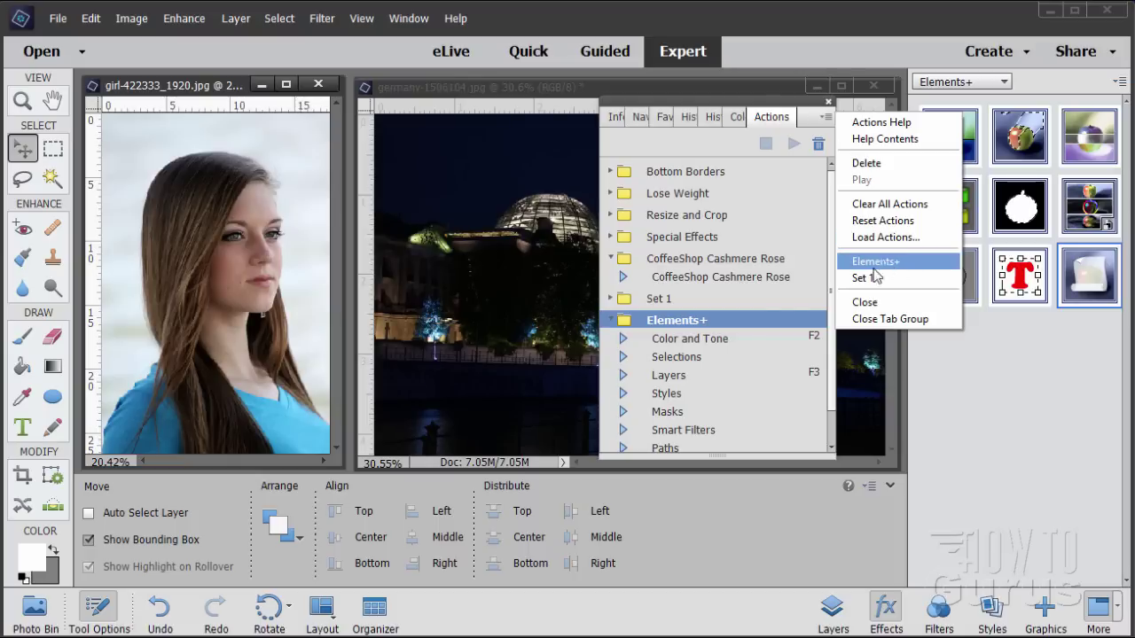
click(812, 117)
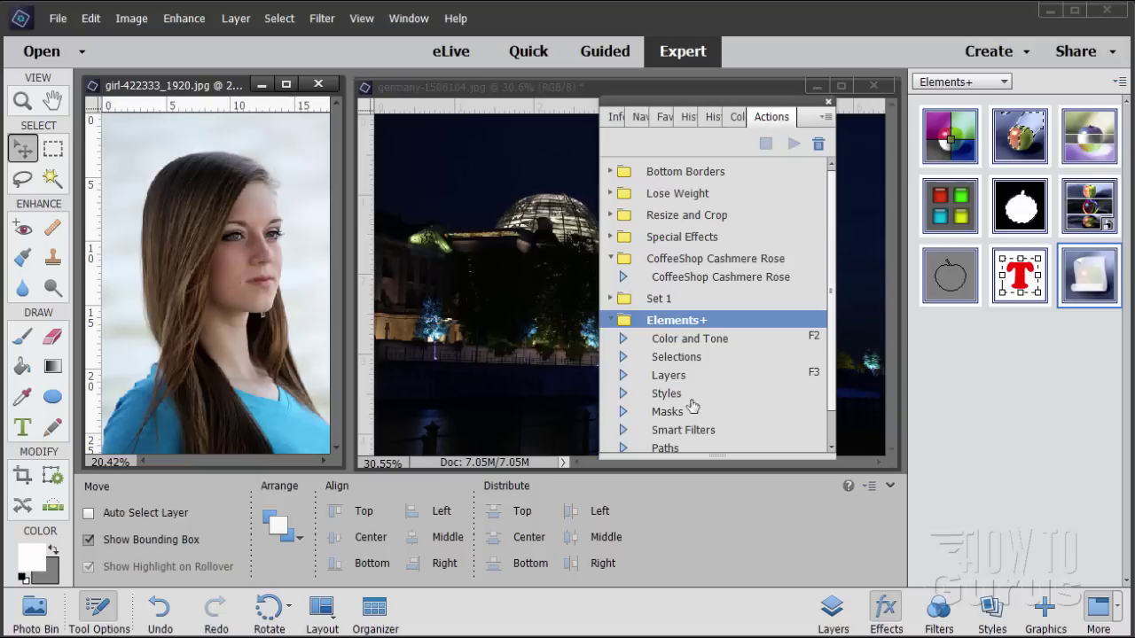
scroll(831, 364, down, 2)
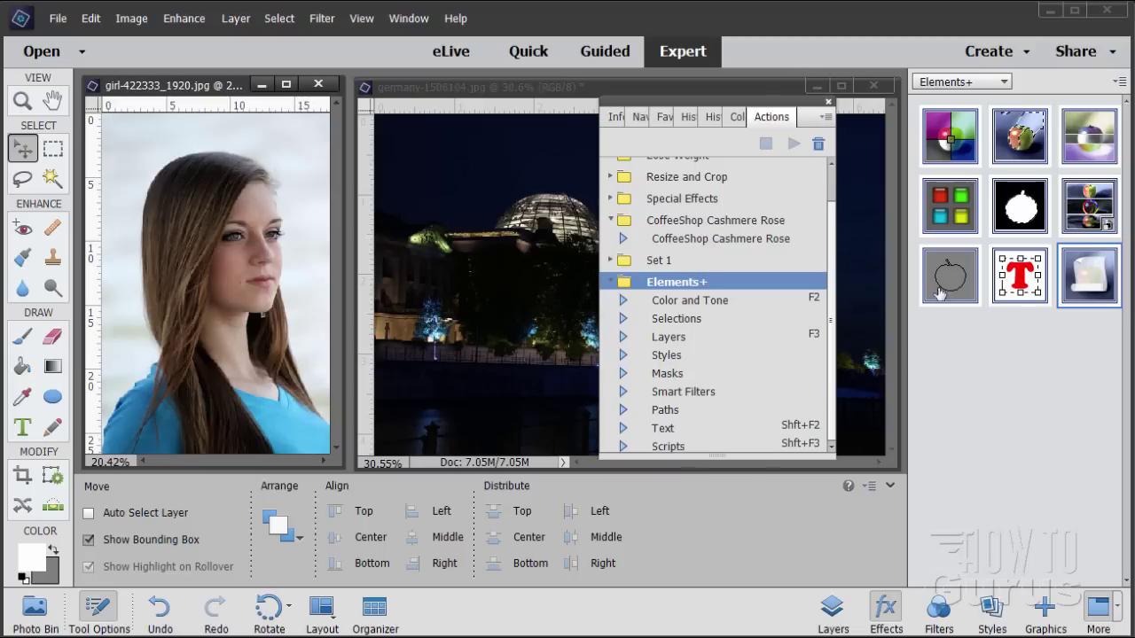
click(828, 104)
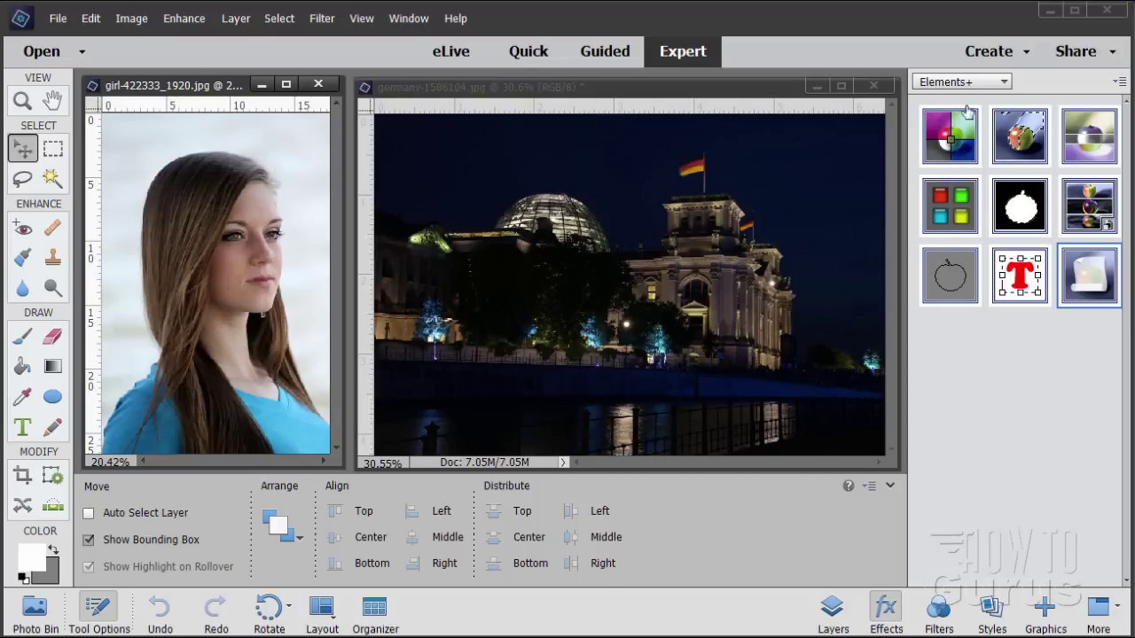
Open the Color and Tone tool of Elements+ for the girl photo and review the commands offered for RGB.
click(956, 142)
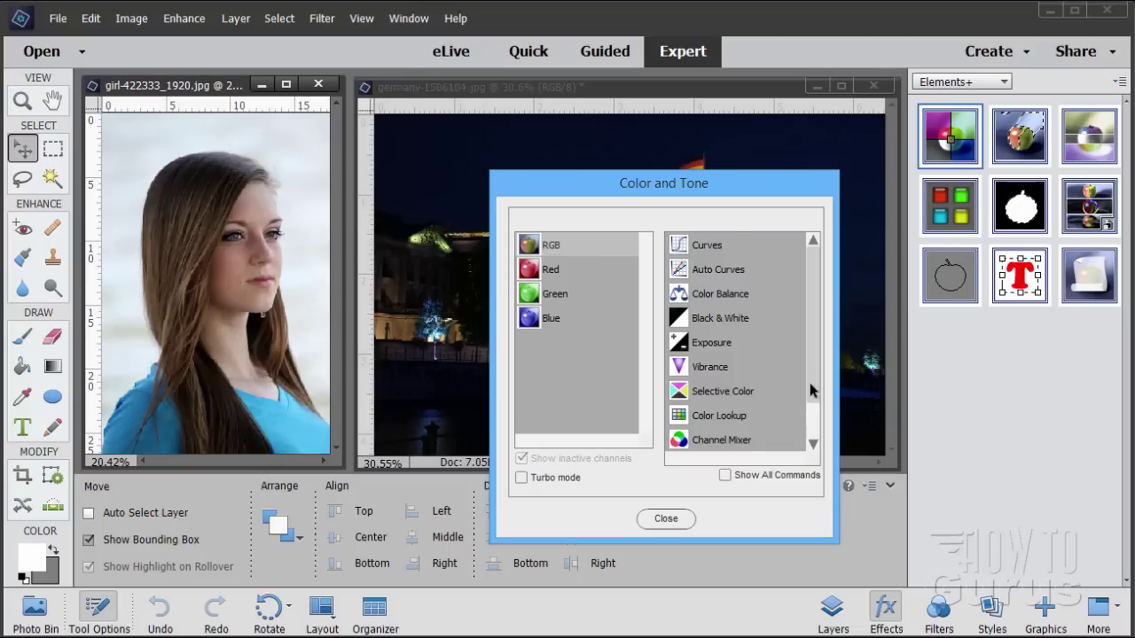
click(813, 444)
click(813, 443)
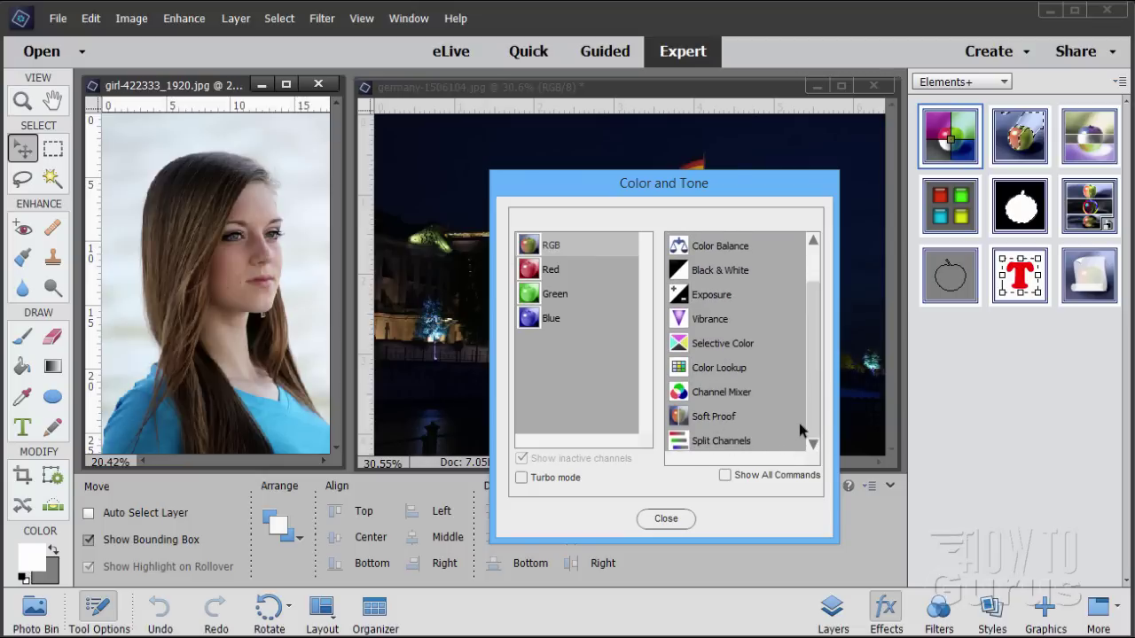
drag(817, 429, 805, 456)
scroll(723, 254, up, 1)
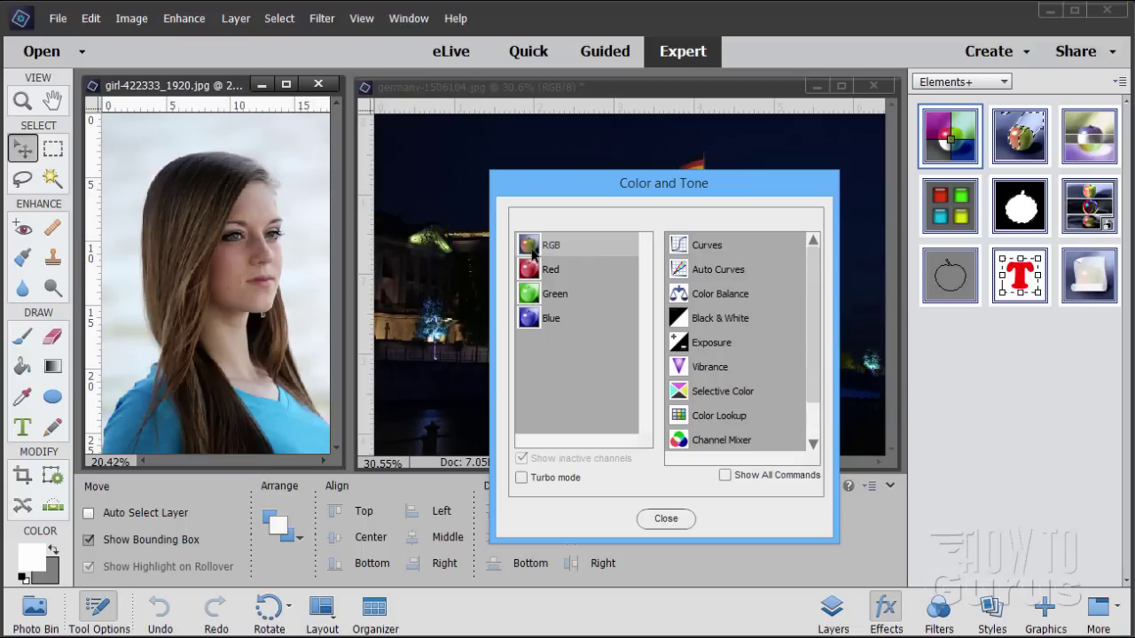
Compare the Color and Tone commands for the Red, Green and Blue channels, return to RGB and close the dialog.
click(547, 270)
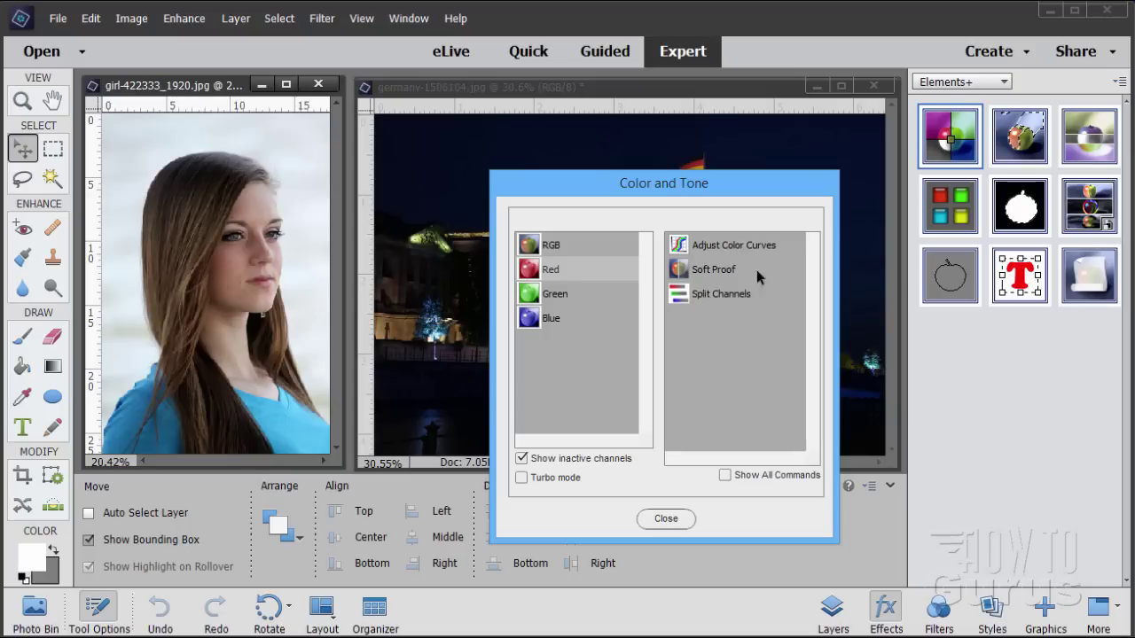
click(533, 300)
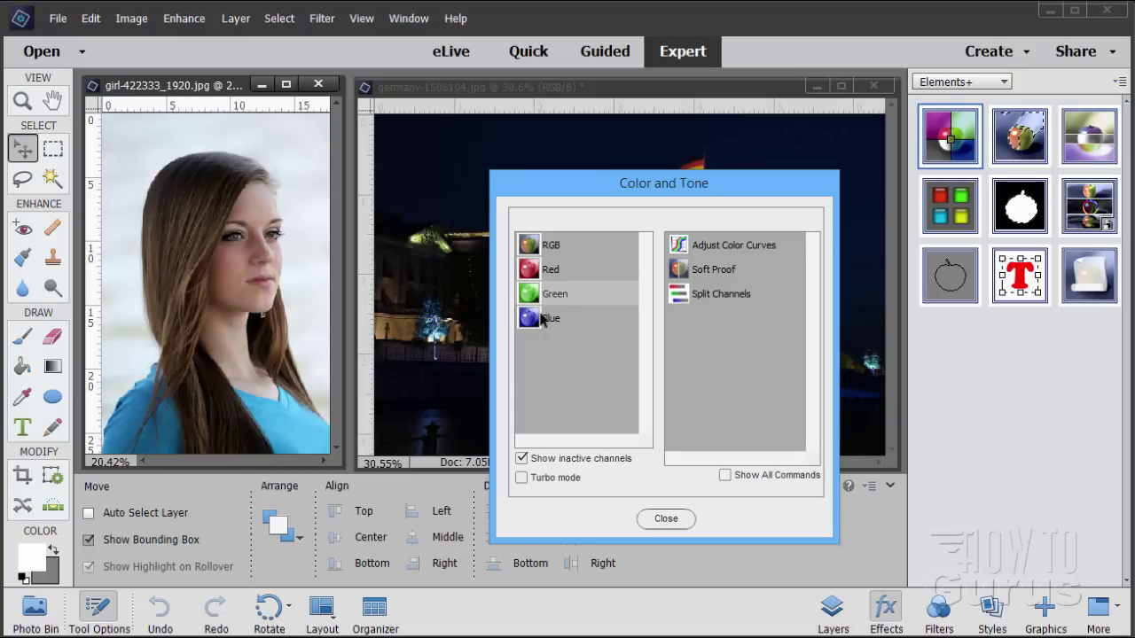
click(533, 321)
click(533, 272)
click(535, 300)
click(535, 322)
click(536, 271)
click(533, 295)
click(531, 318)
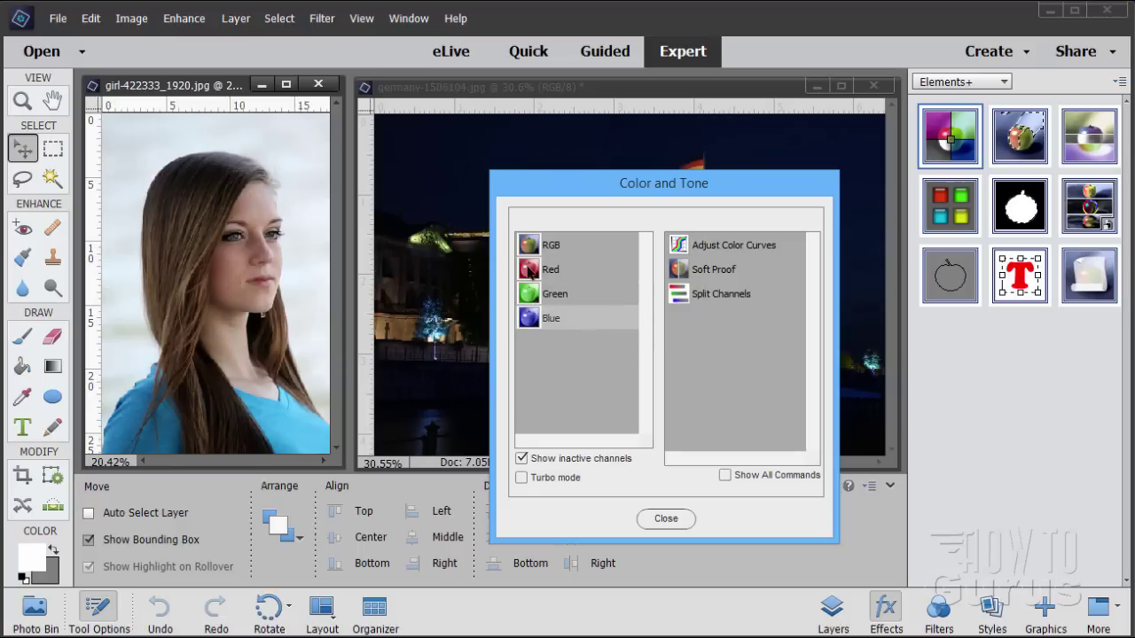
click(533, 248)
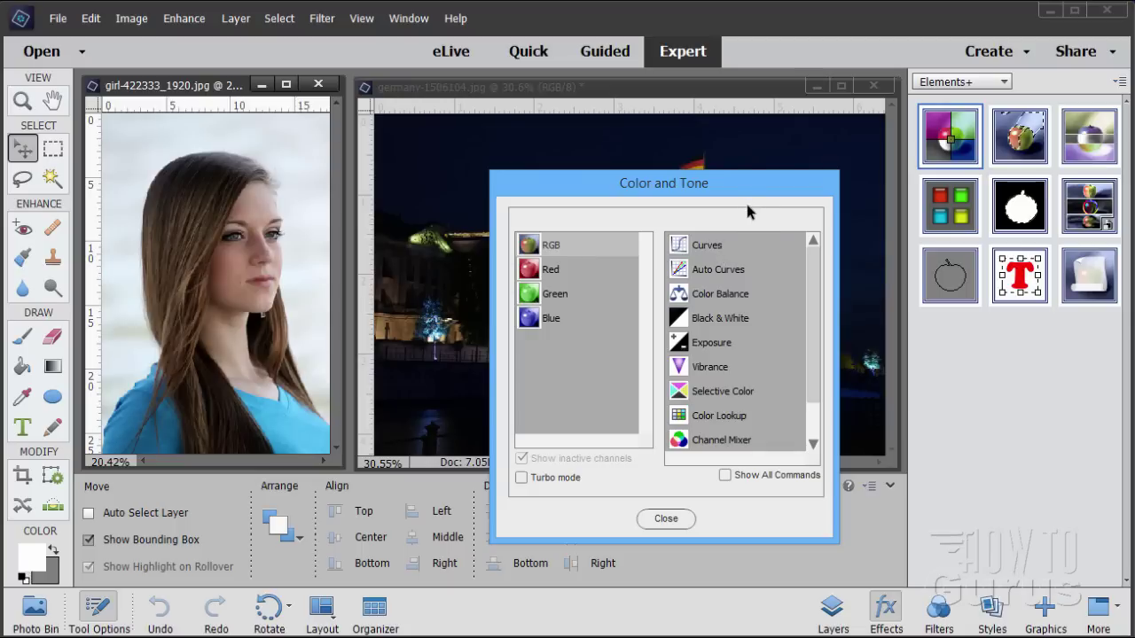
click(667, 519)
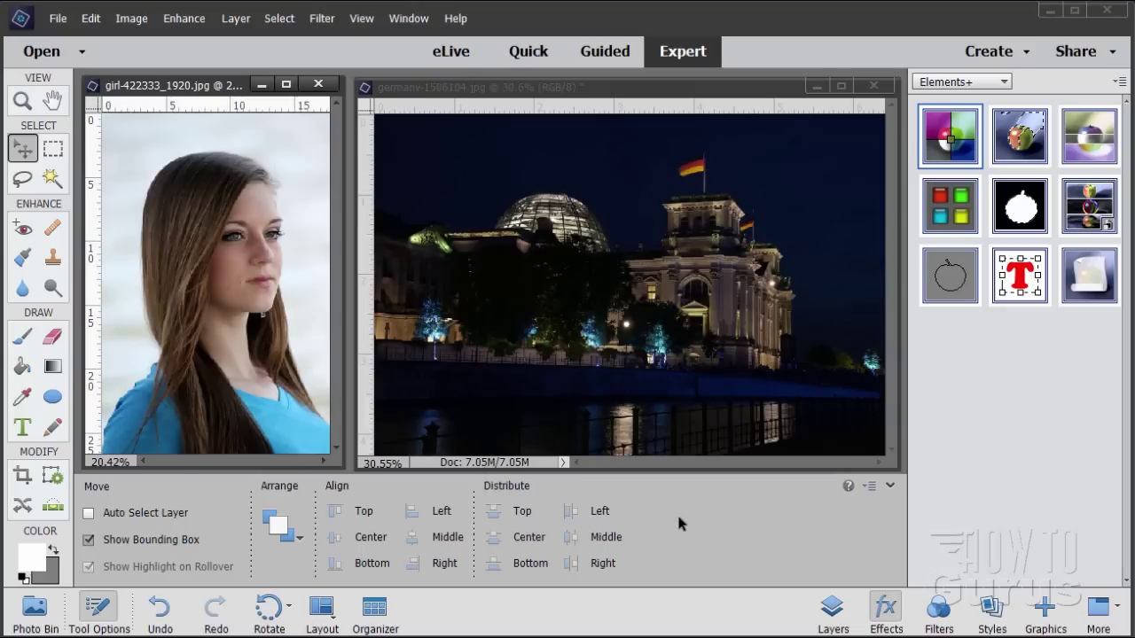
Open the built-in Adjust Color Curves dialog for the germany-1506104.jpg photo.
click(564, 125)
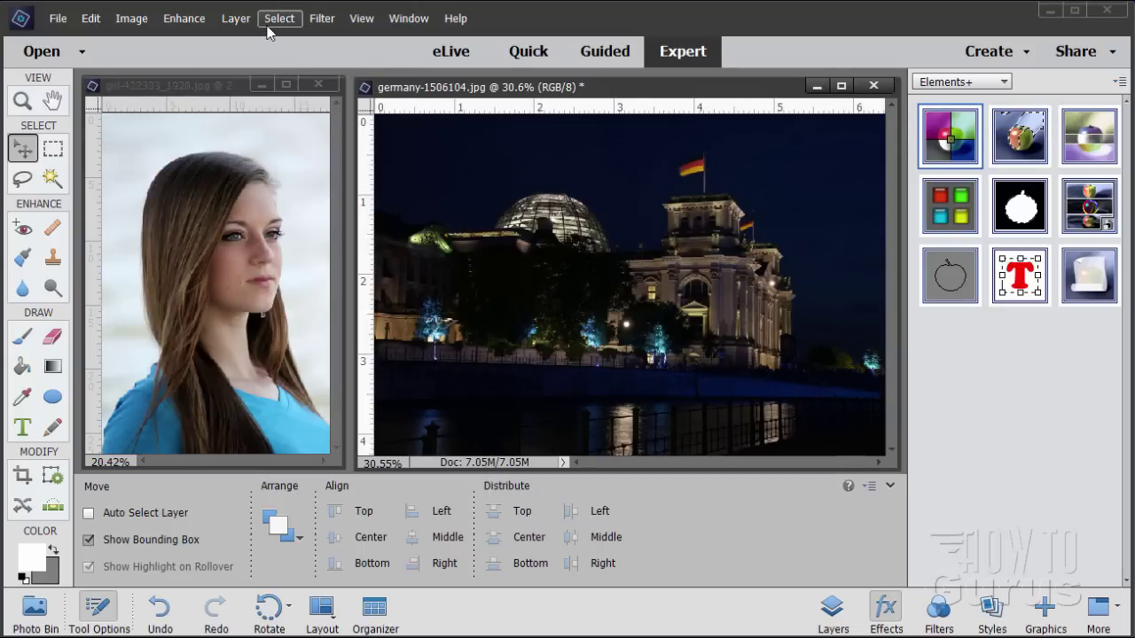
click(183, 17)
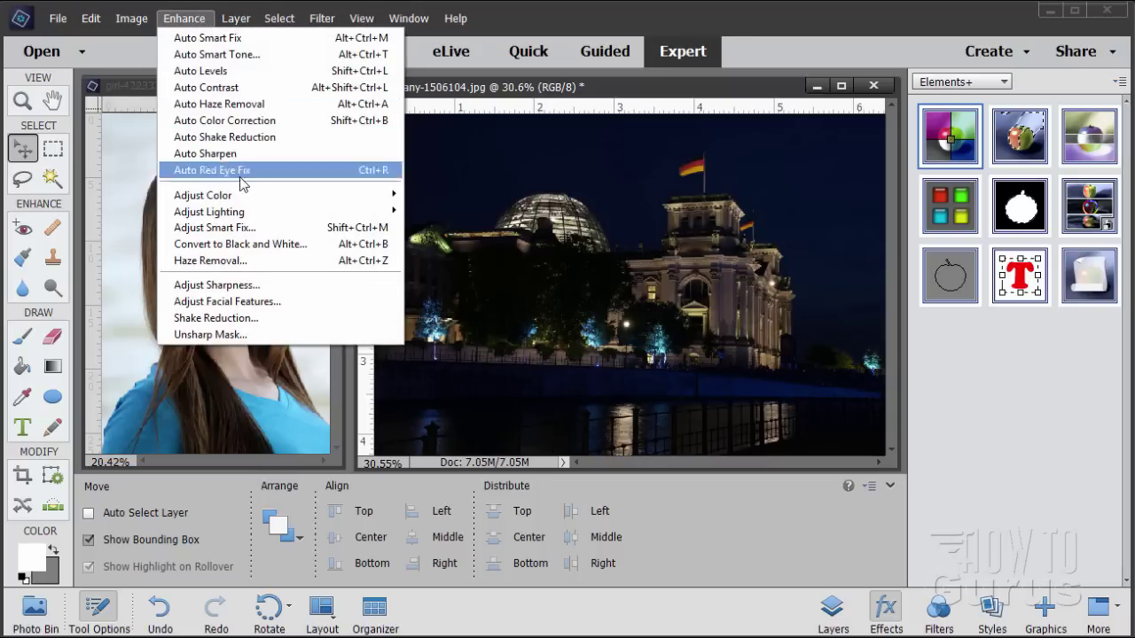
mouse_move(253, 195)
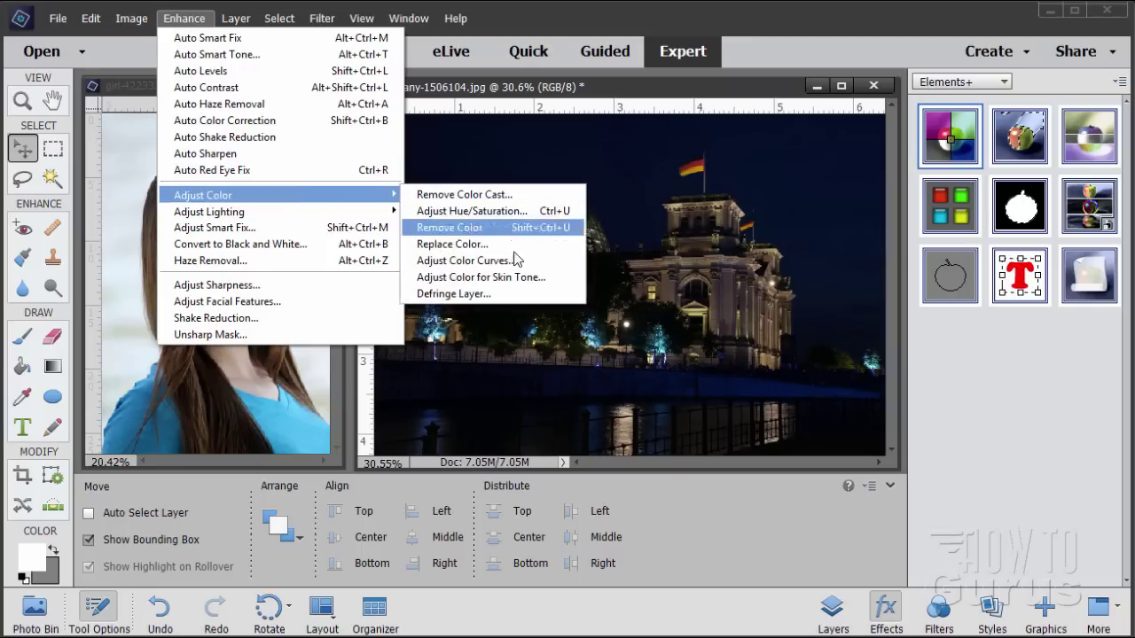
click(459, 260)
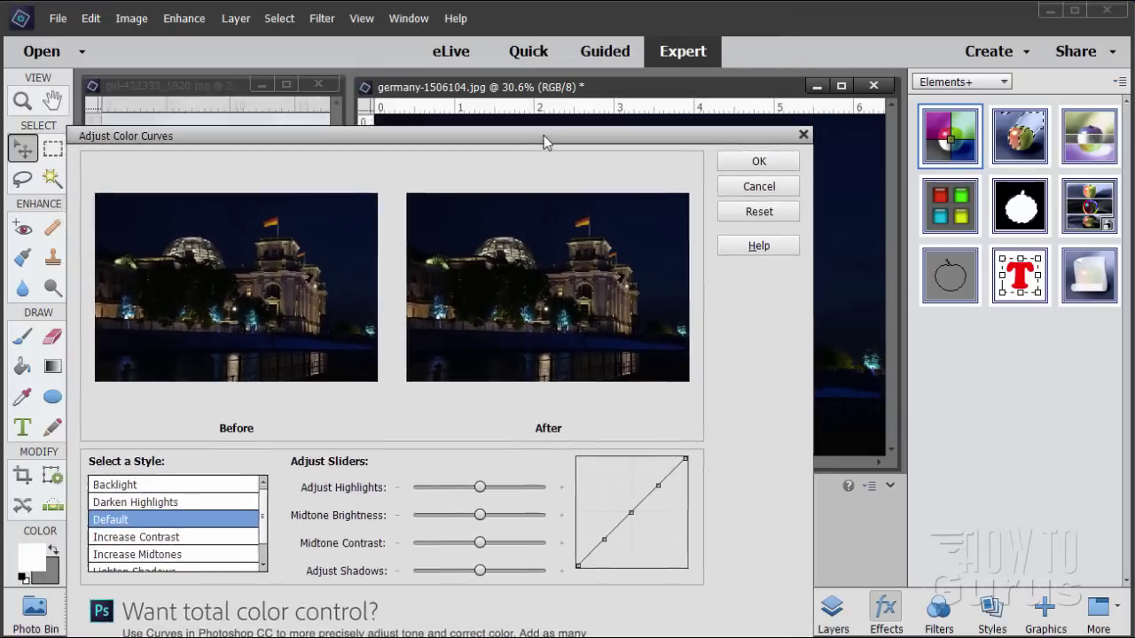
Preview the built-in color curve styles on the night photo, including Darken Highlights, Lighten Shadows and Solarize, and return to Default.
drag(544, 142, 602, 71)
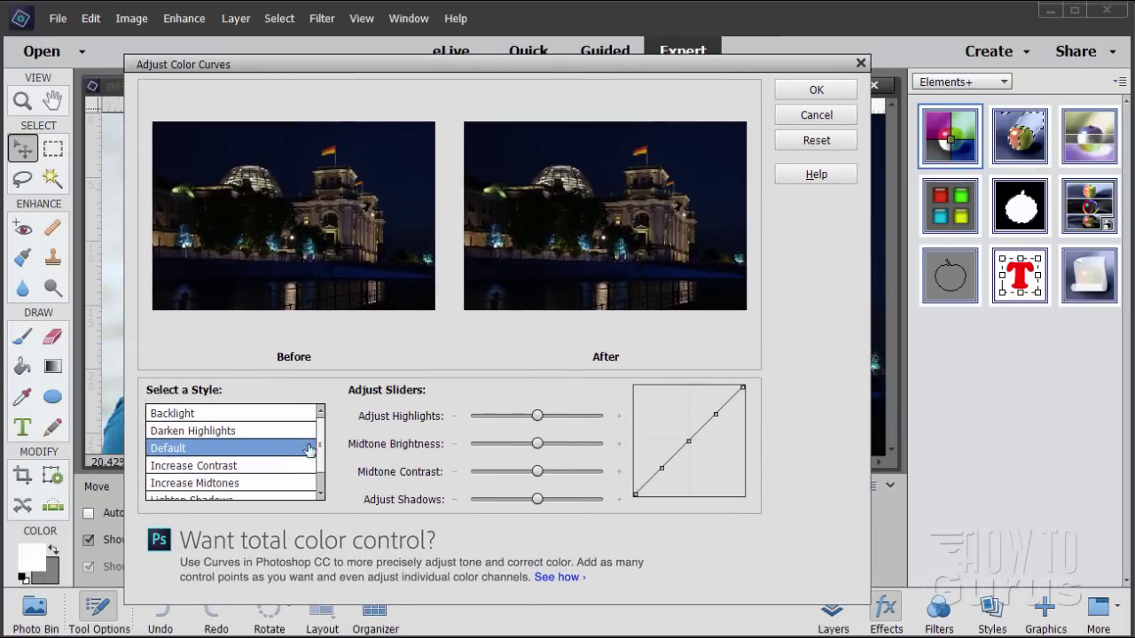
click(190, 432)
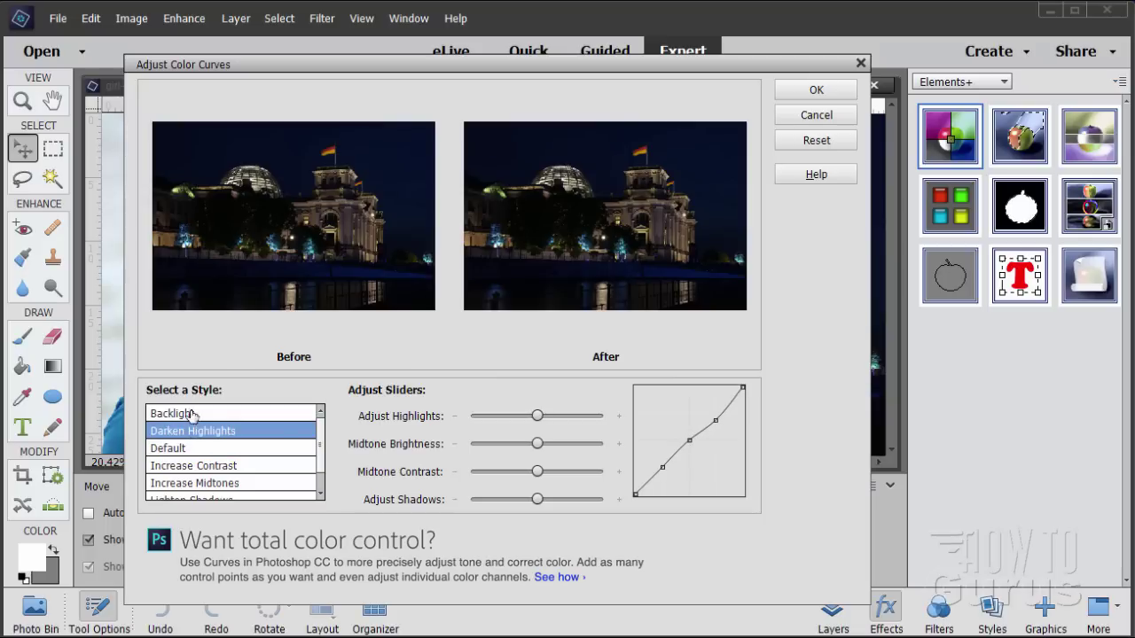
click(187, 414)
click(188, 450)
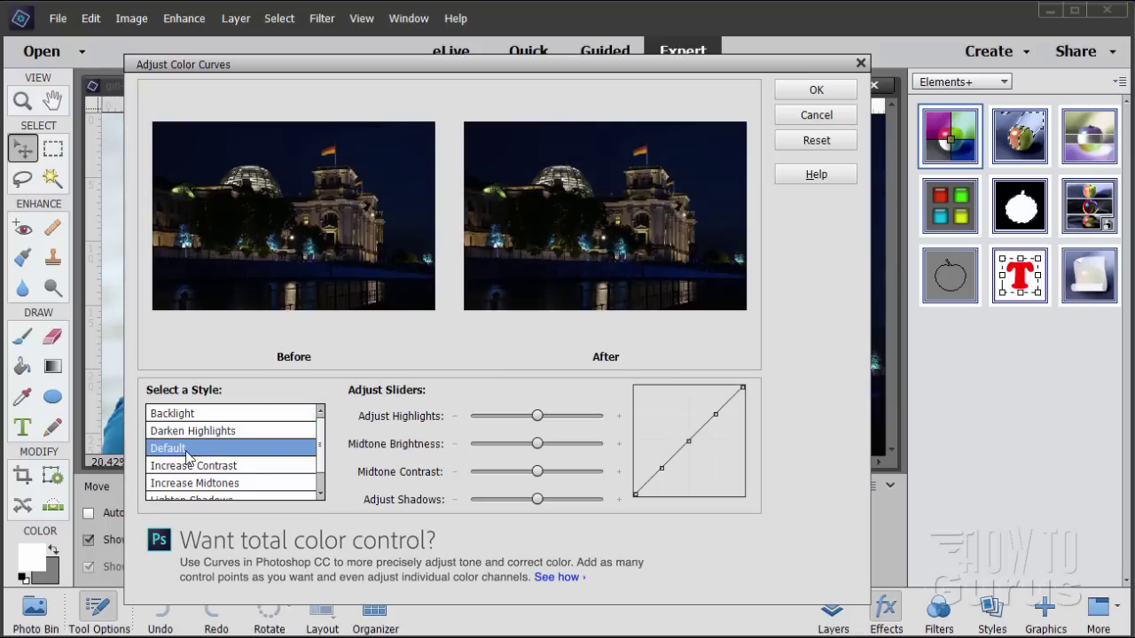
click(234, 468)
click(237, 485)
click(253, 499)
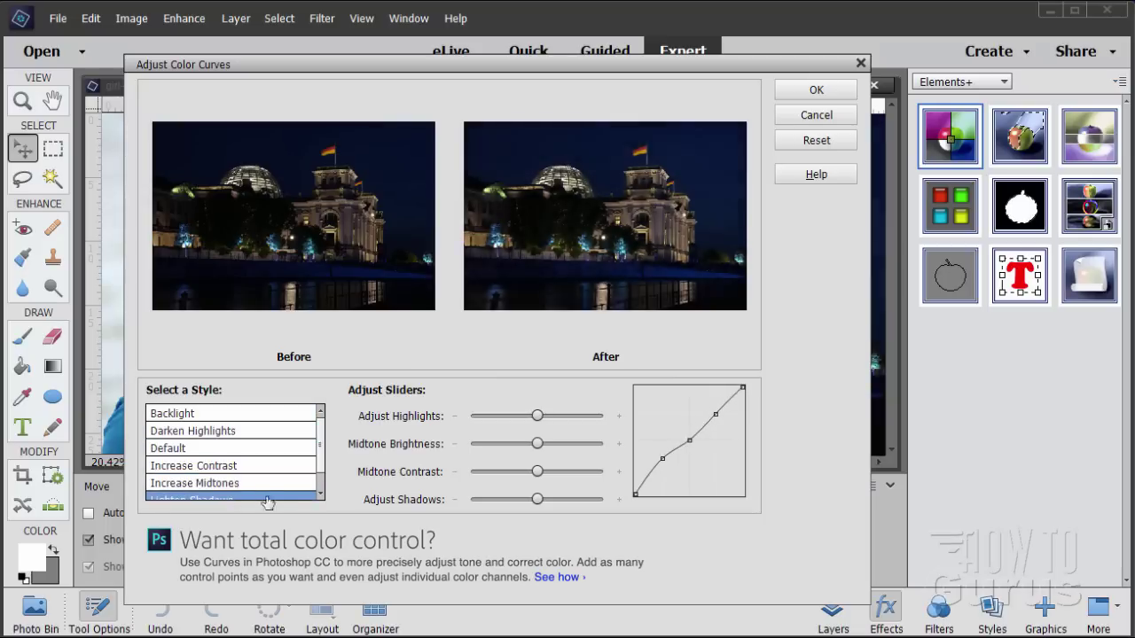
scroll(321, 463, down, 1)
click(212, 492)
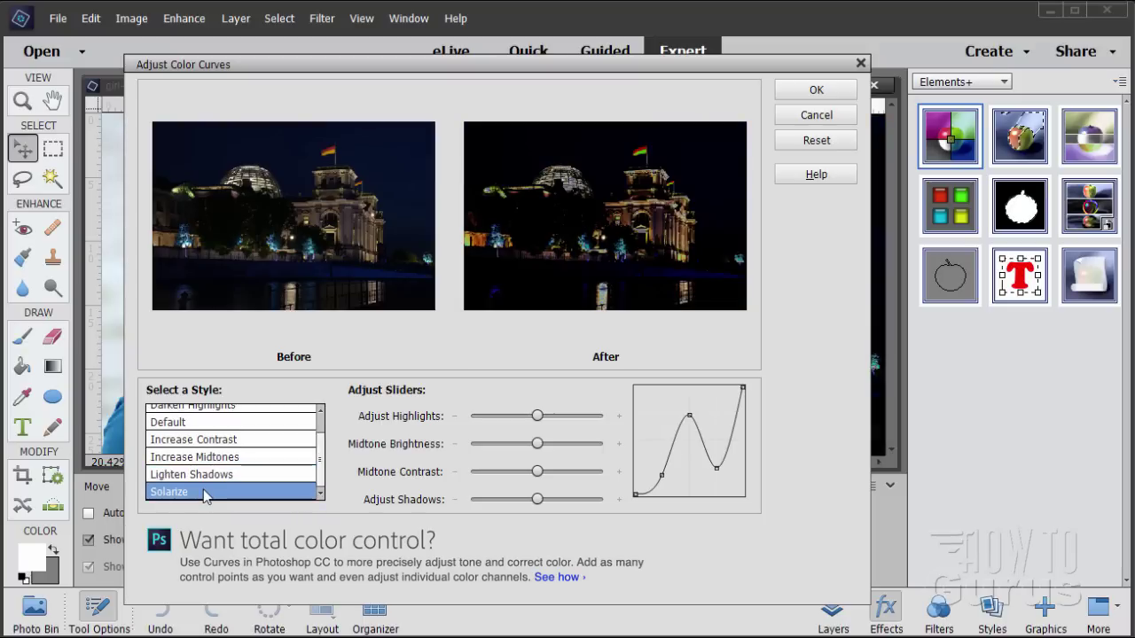
click(216, 461)
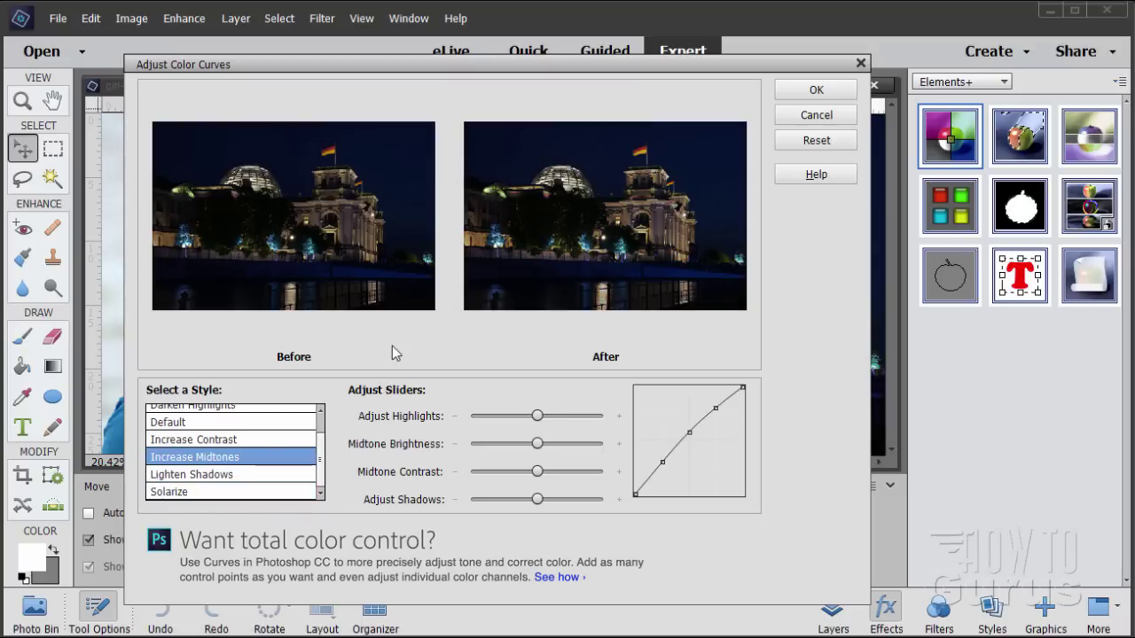
click(266, 424)
scroll(280, 420, up, 1)
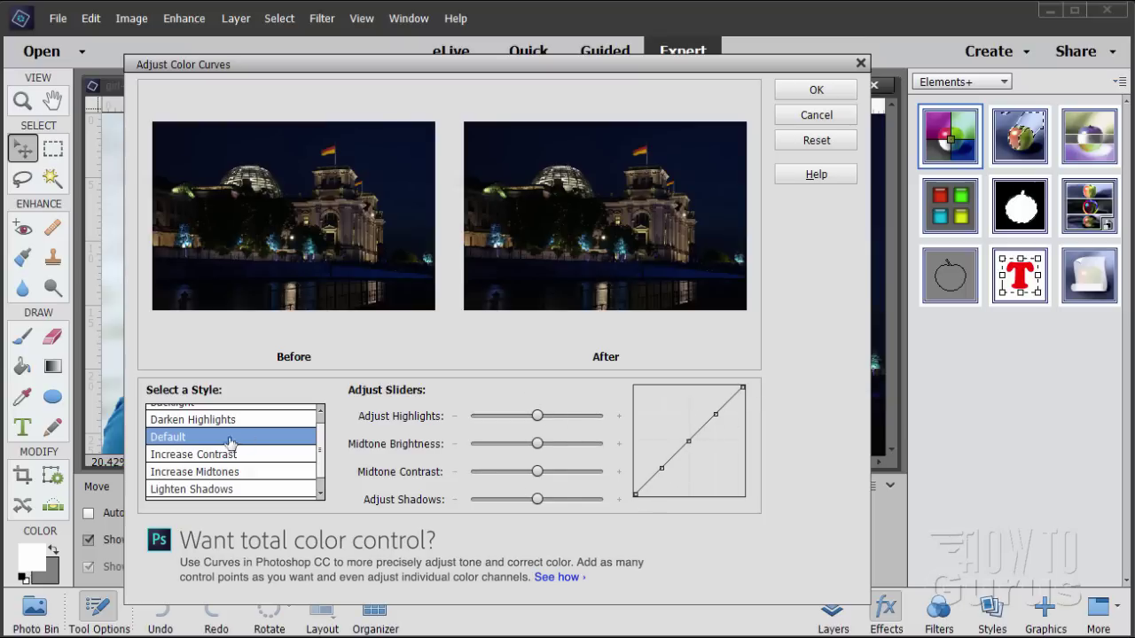
Choose the Increase Contrast style and raise the highlights and midtone contrast, with midtone brightness and shadows at their maximum.
click(201, 458)
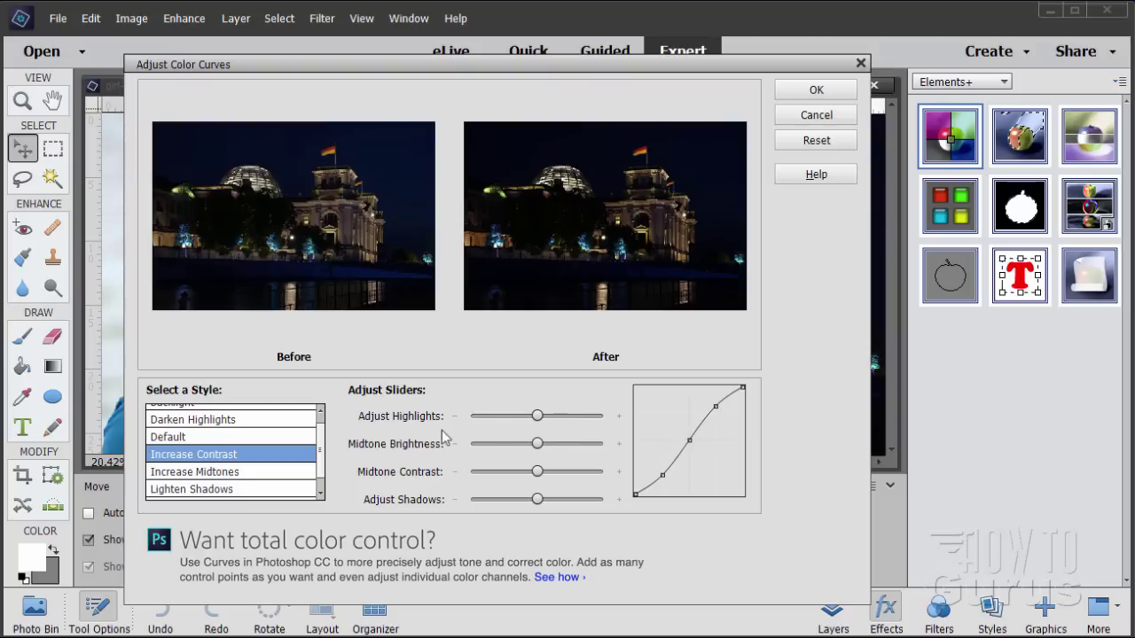
drag(547, 418, 548, 417)
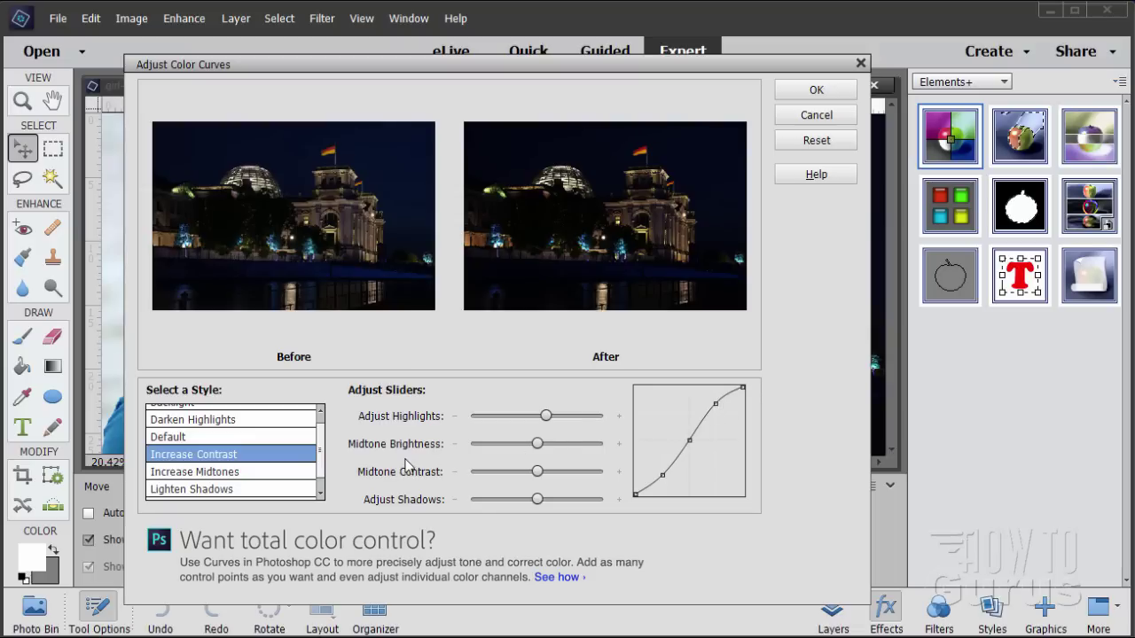
drag(540, 442, 576, 499)
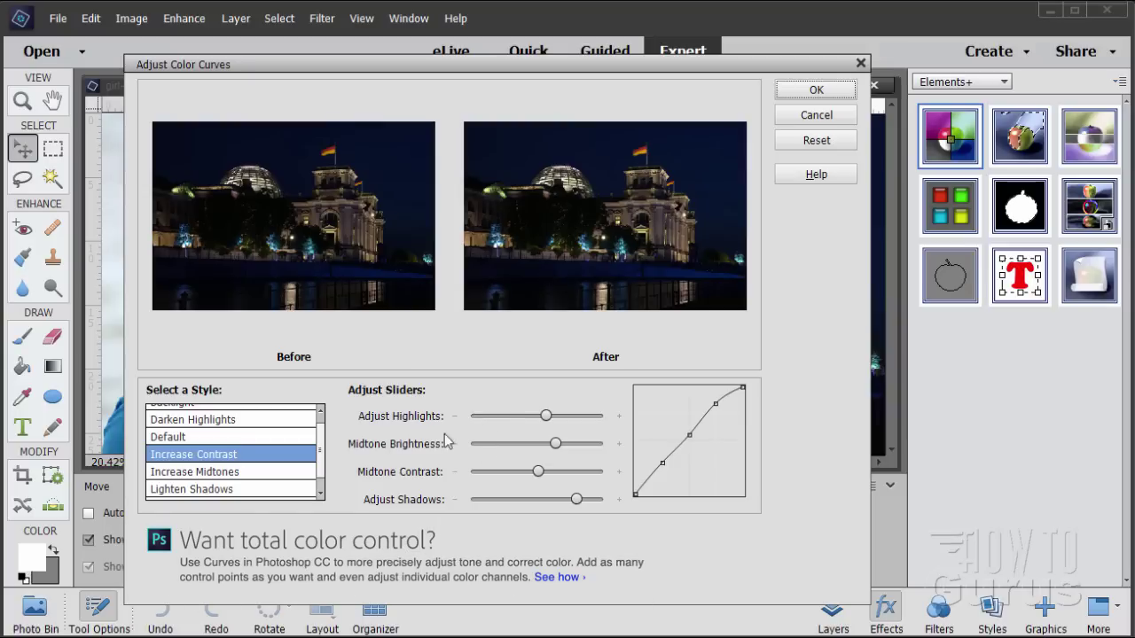
drag(578, 500, 648, 505)
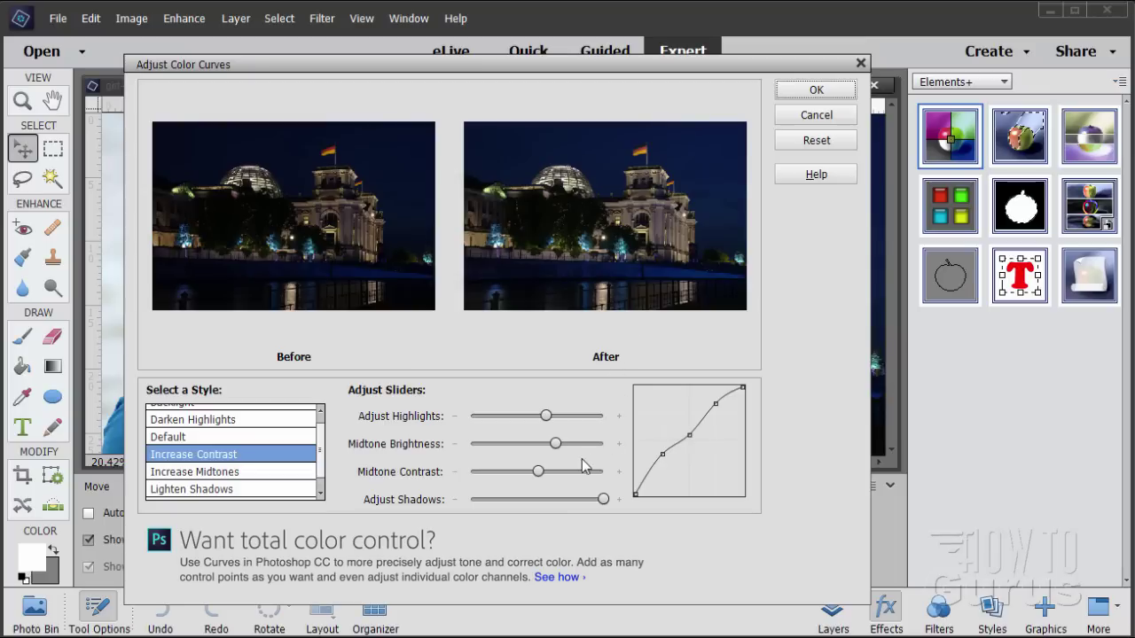
drag(538, 471, 606, 443)
drag(545, 416, 579, 417)
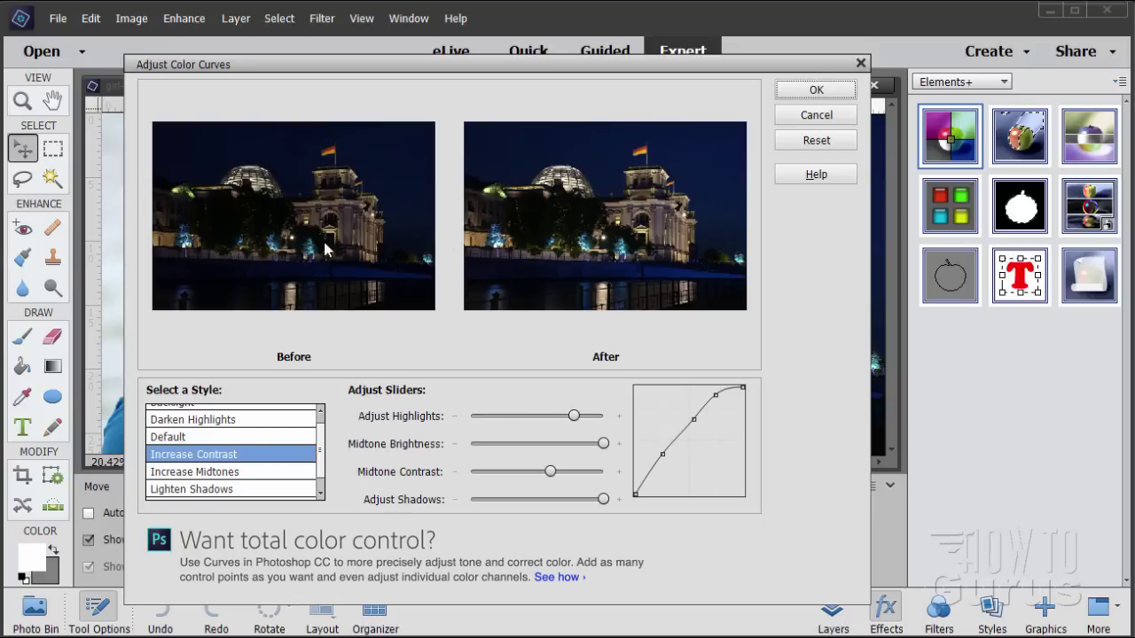
Apply the color curves adjustment to the night photo and undo it.
click(811, 90)
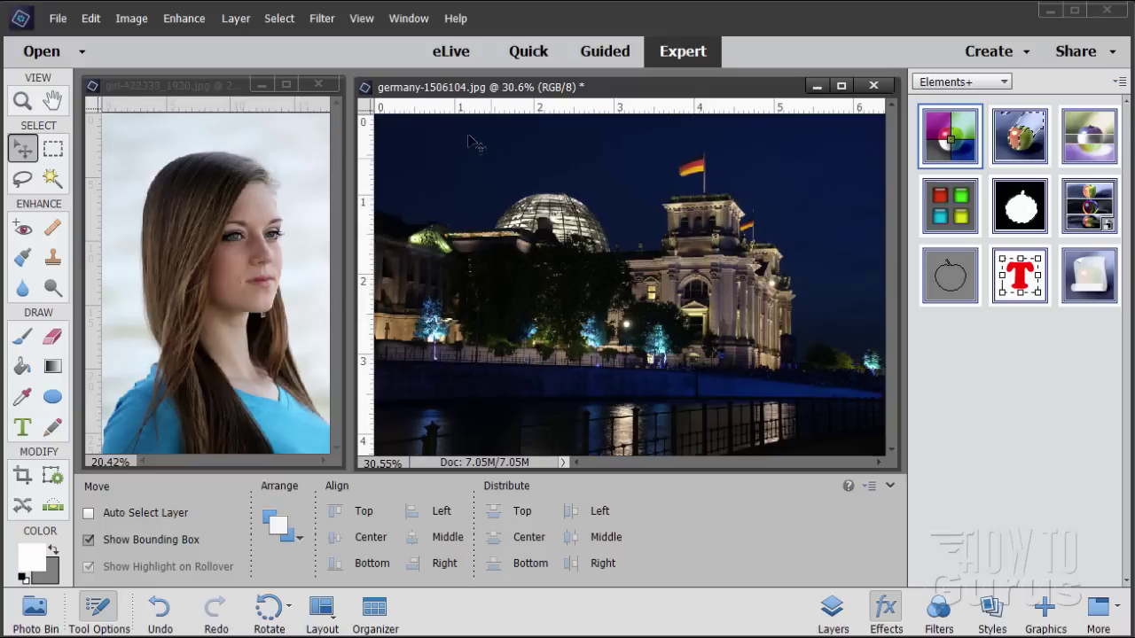
click(89, 19)
click(133, 38)
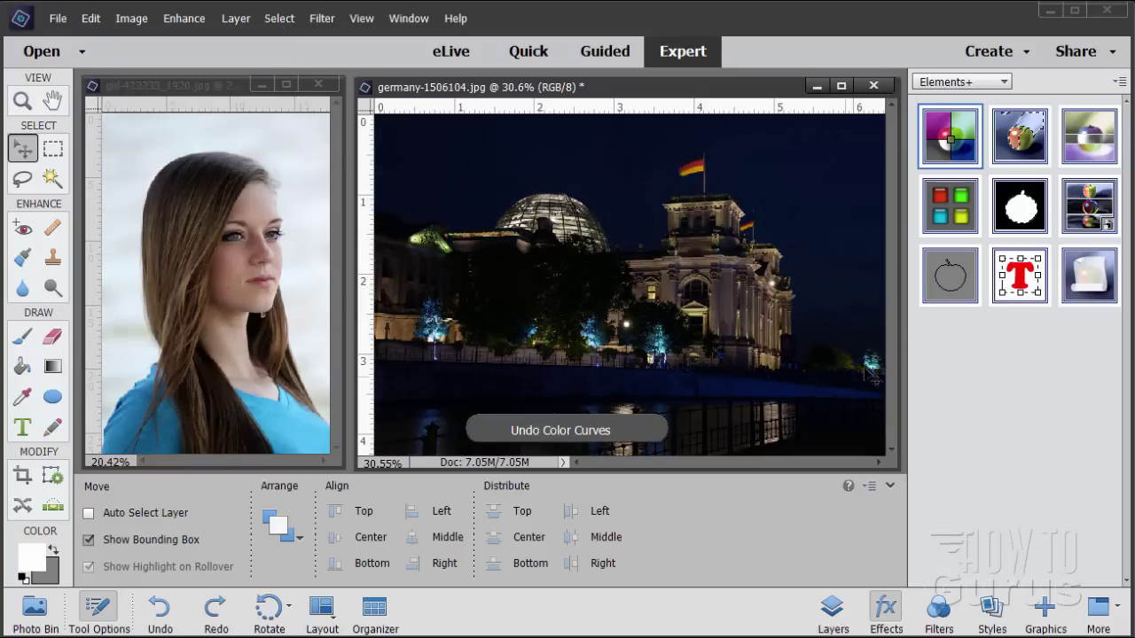
Add a Curves adjustment layer named Curves 1 for RGB with the Elements+ Color and Tone tool, keeping its dialog clear of the building.
click(962, 155)
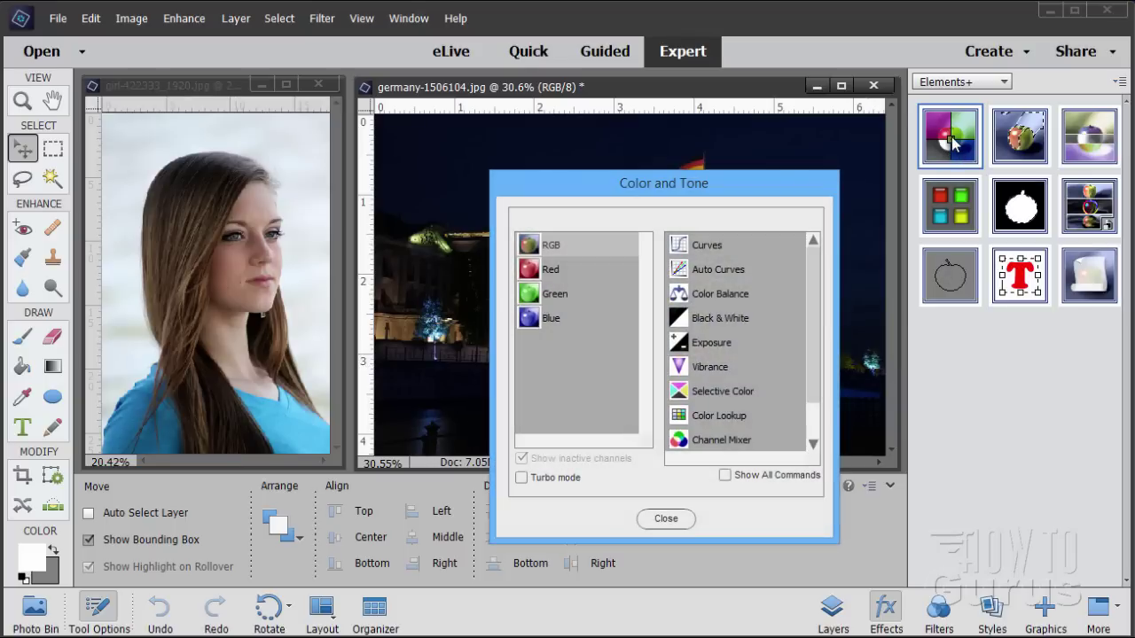
drag(778, 193, 689, 198)
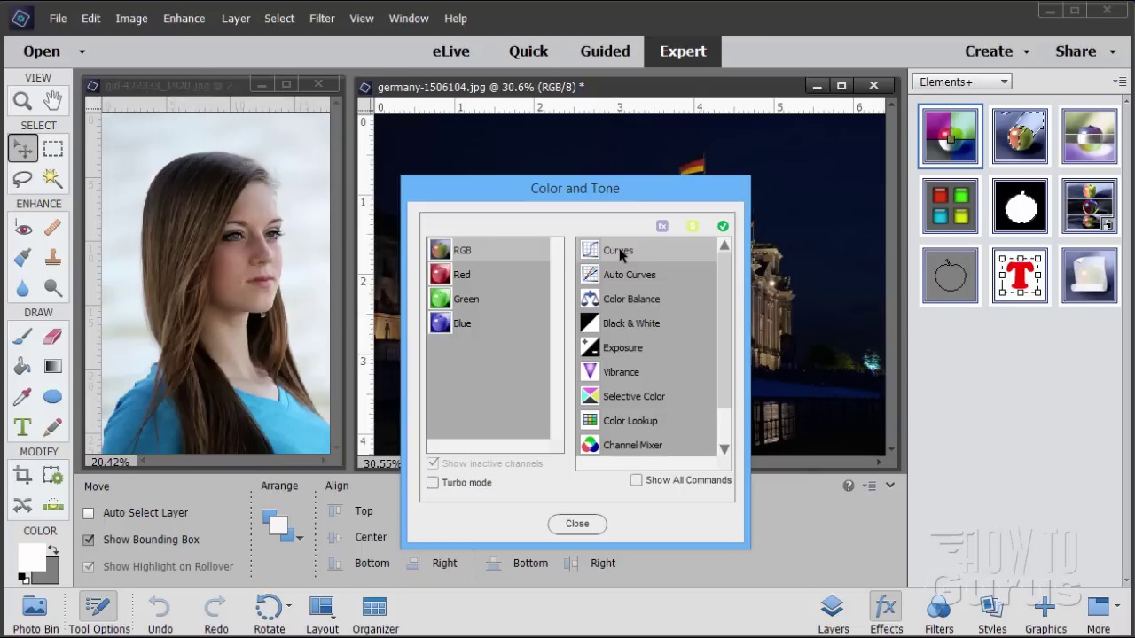
click(724, 227)
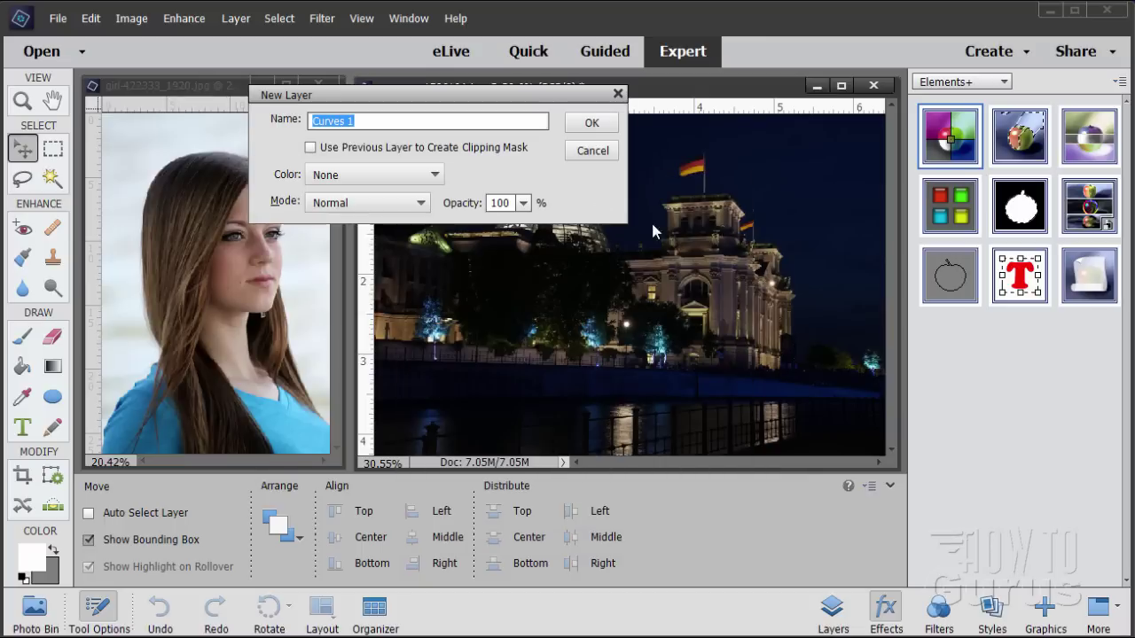
drag(527, 98, 518, 167)
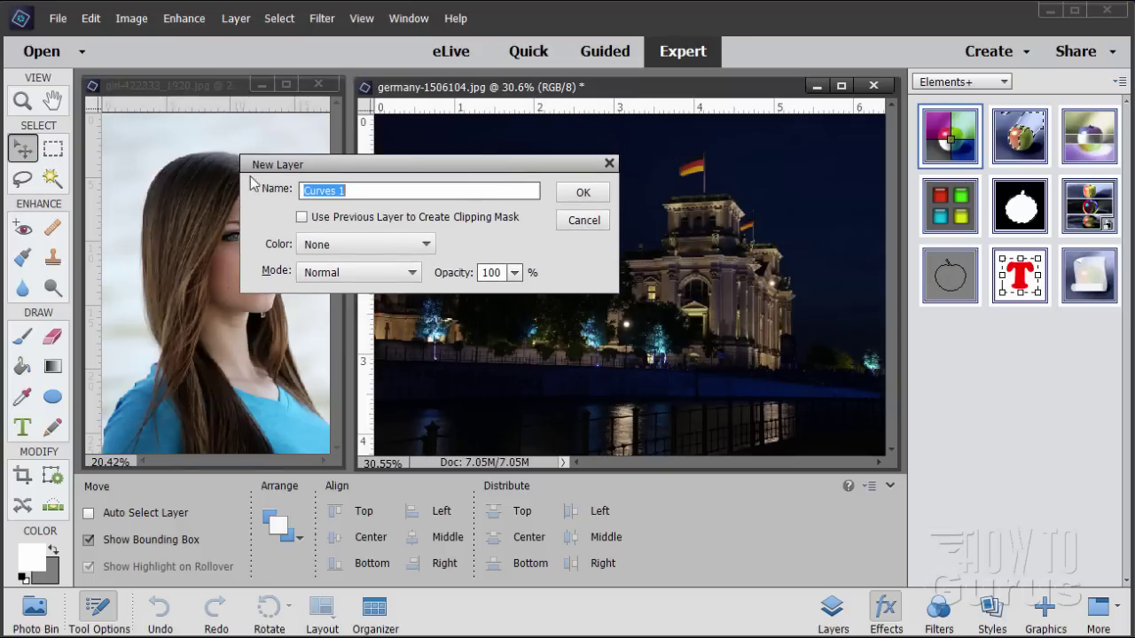
click(583, 193)
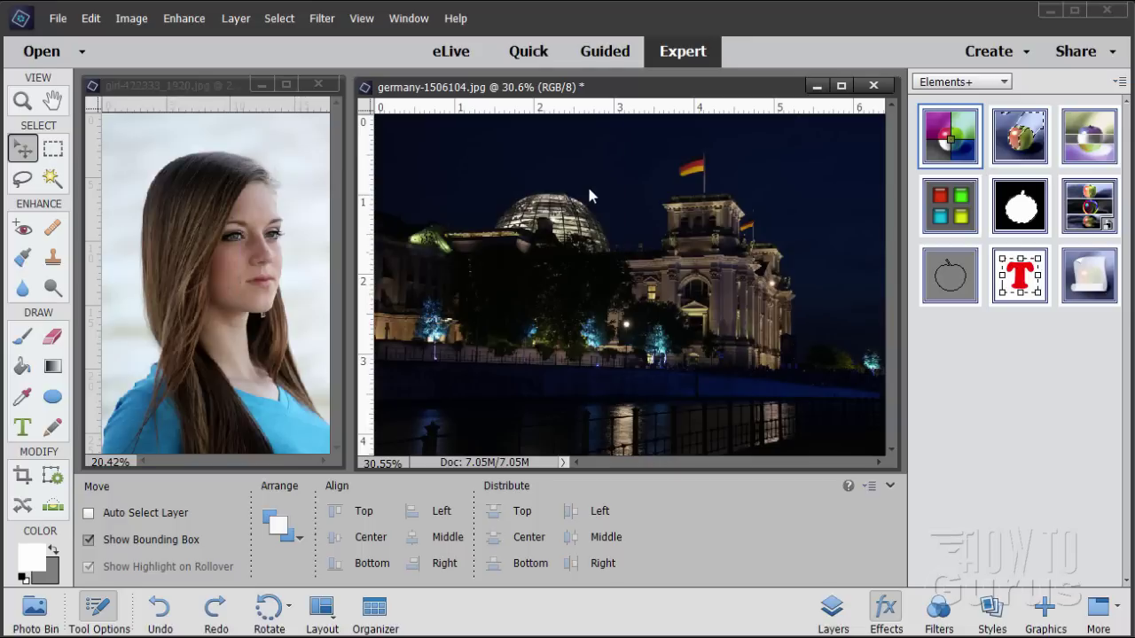
drag(719, 91, 86, 101)
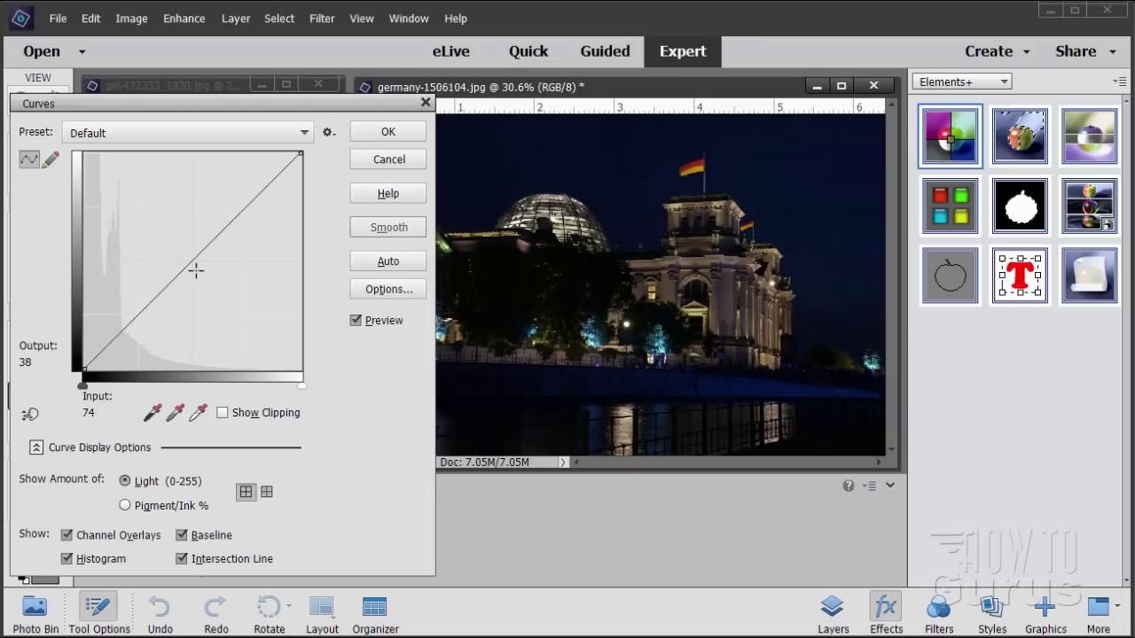
Review the Curves presets and display options, keeping the Default preset and Light (0-255) and switching to the detailed grid.
click(143, 129)
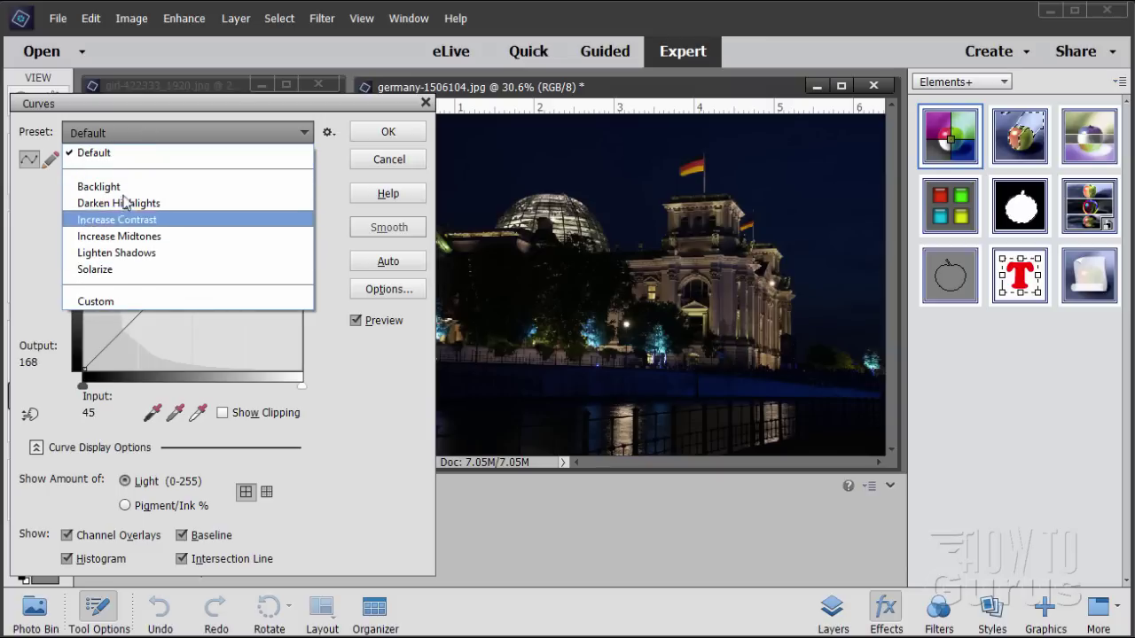
click(175, 131)
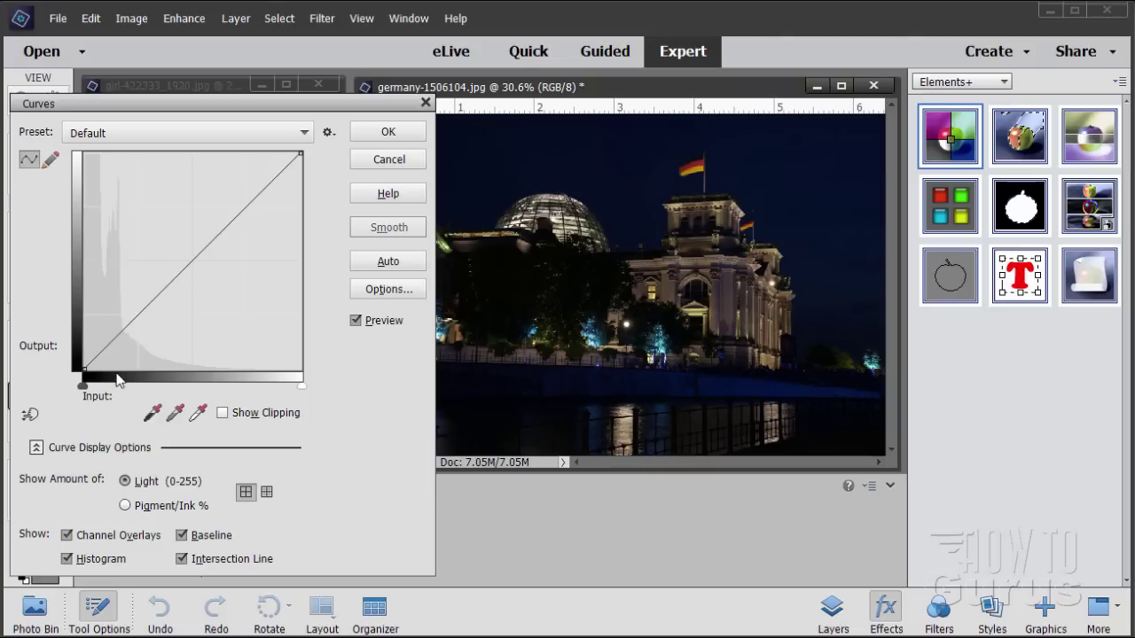
click(126, 509)
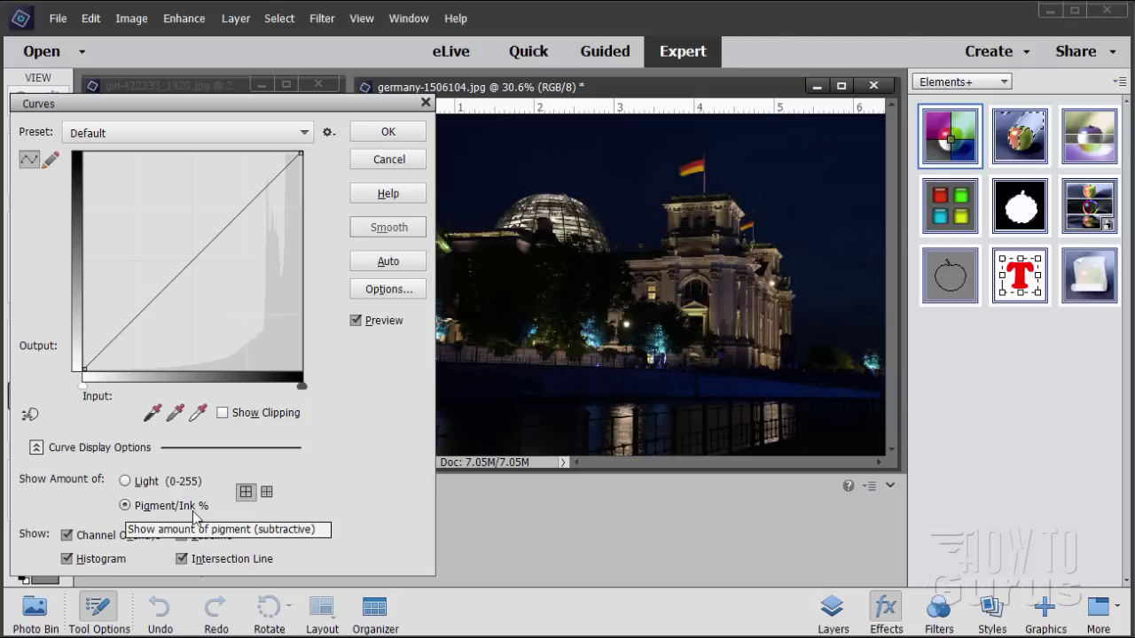
click(126, 481)
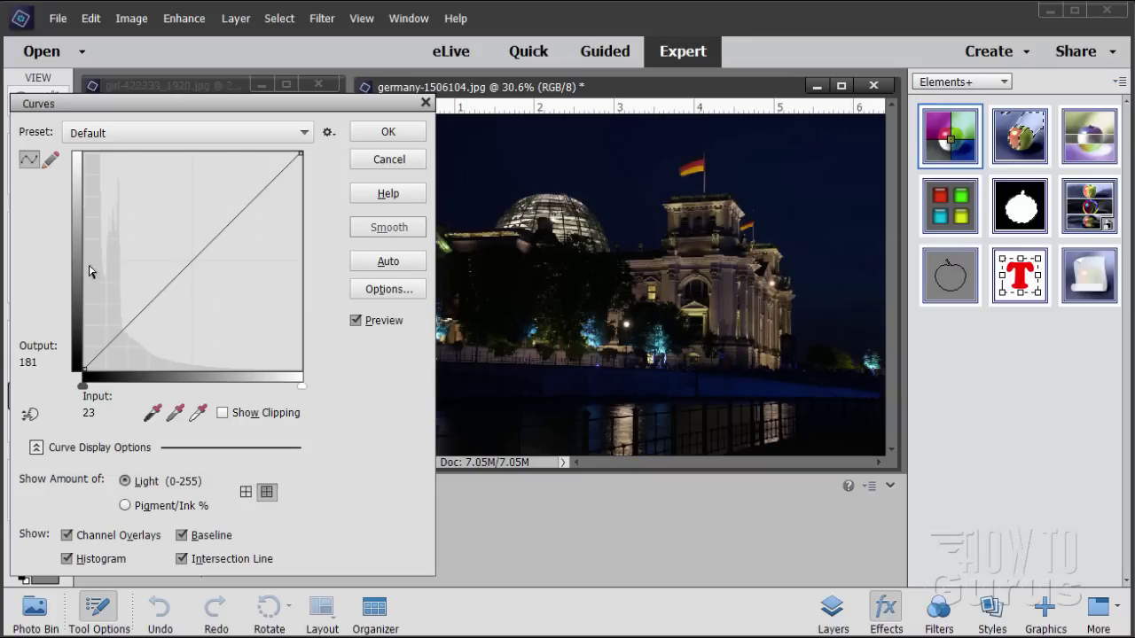
click(246, 491)
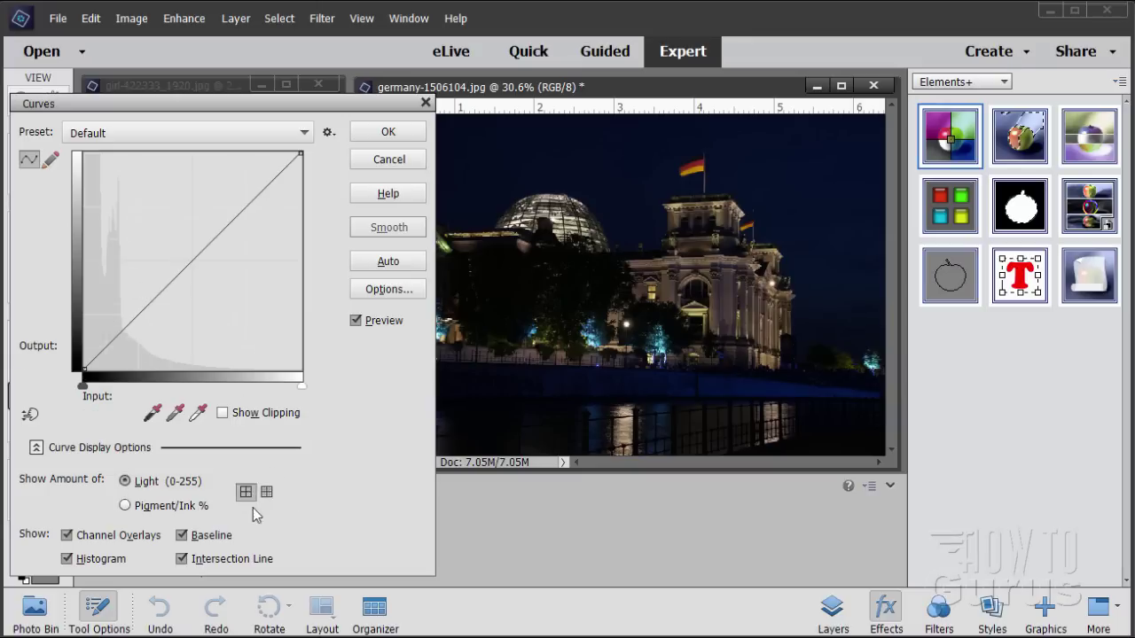
click(266, 492)
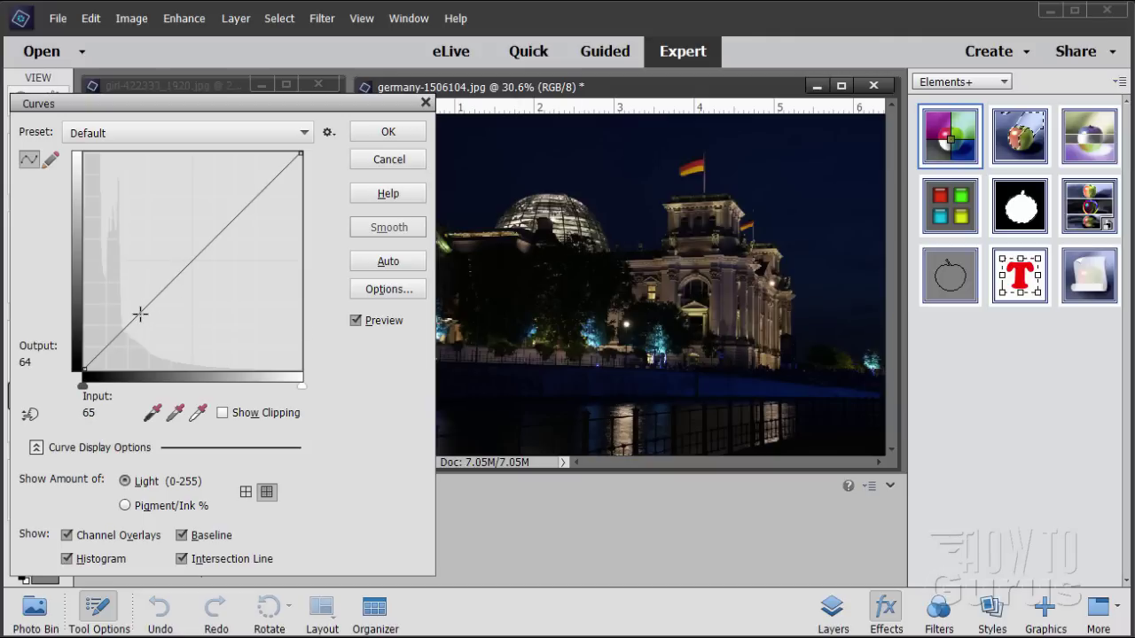
Add three points along the diagonal curve: the midpoint at 128, one about three quarters up, and one at input 60, output 58.
click(192, 260)
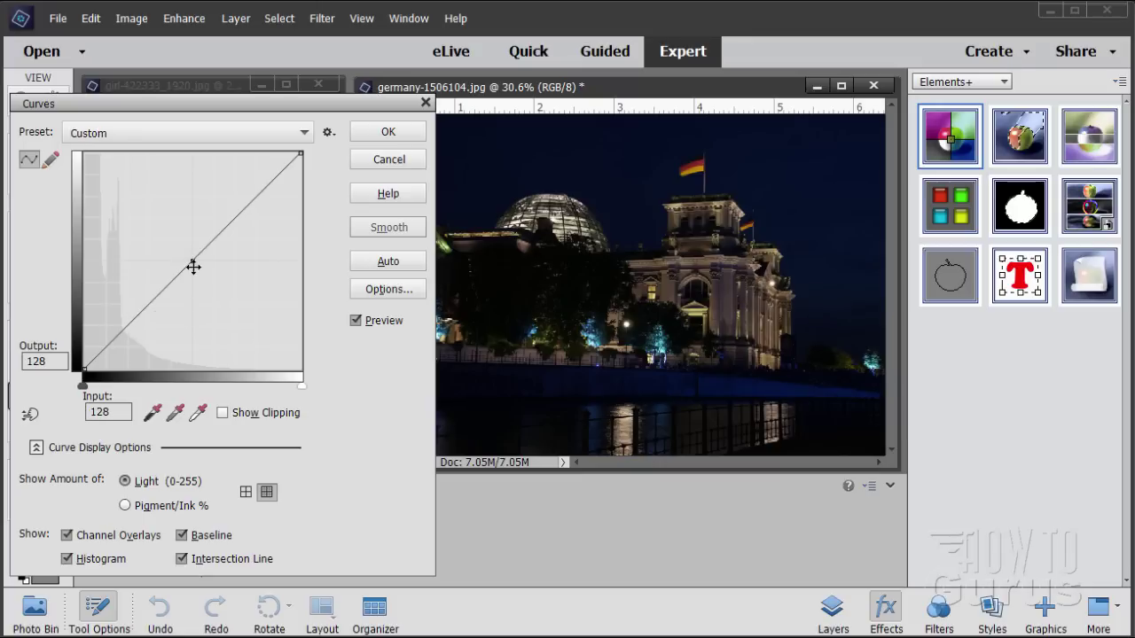
click(250, 204)
click(134, 320)
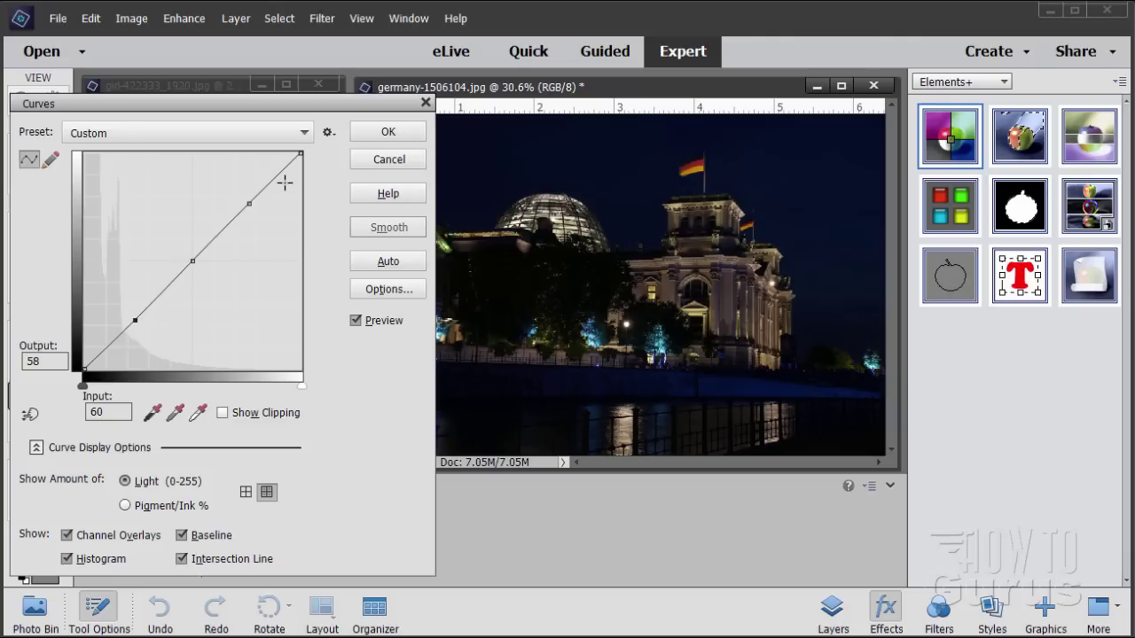
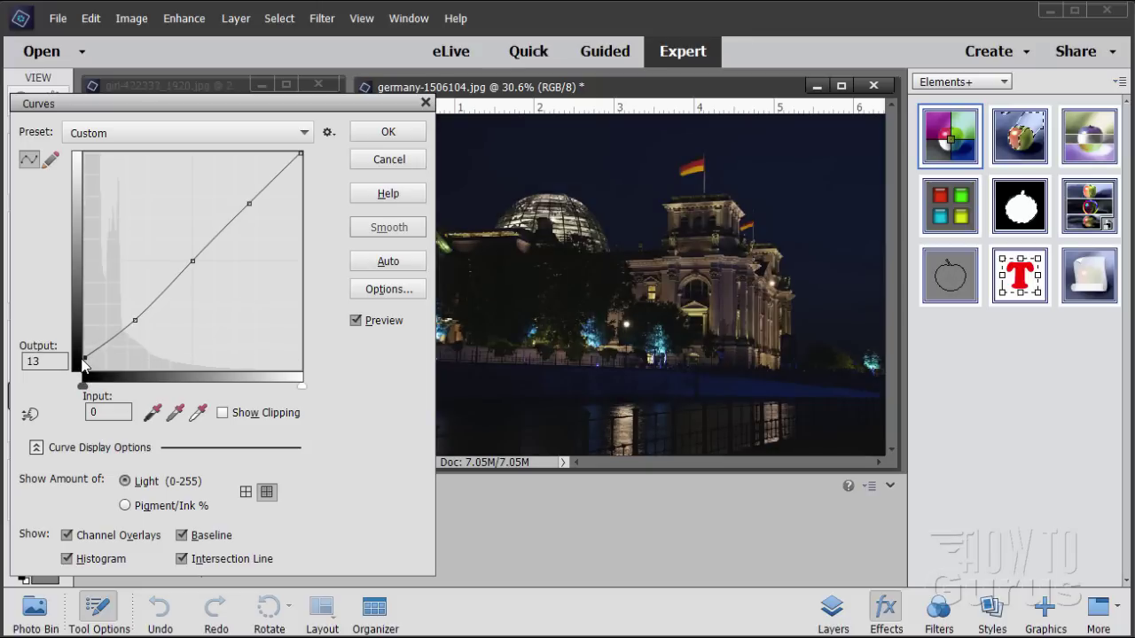
Lift the curve's black point to output 19 and raise the shadow point to about input 35, output 77.
drag(81, 358, 83, 353)
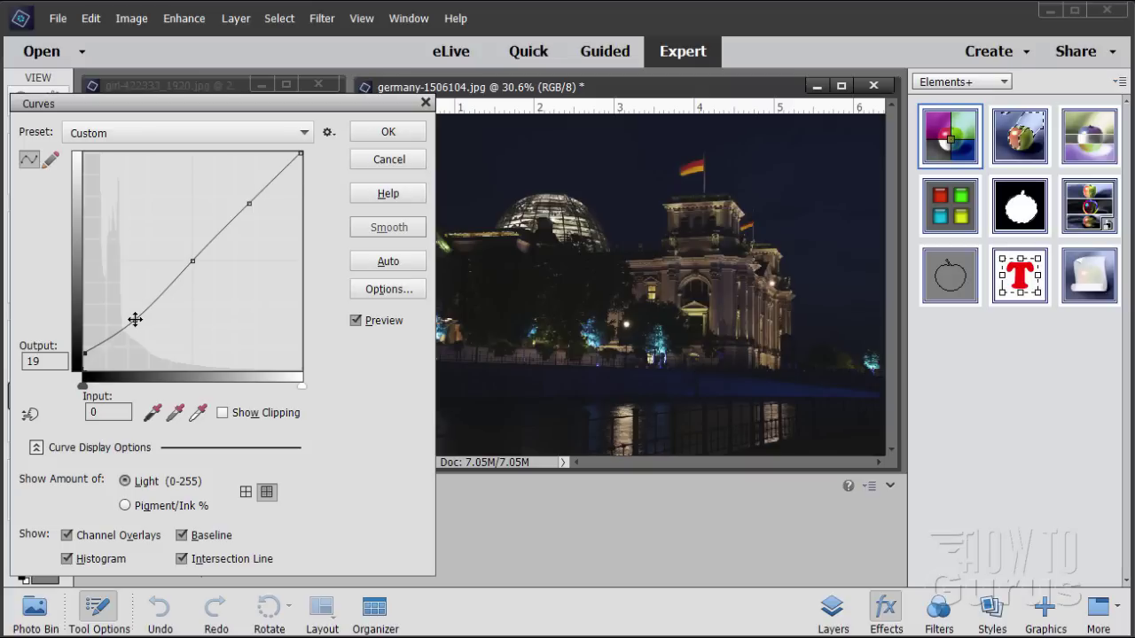
mouse_move(135, 319)
mouse_down()
mouse_move(119, 311)
mouse_move(134, 307)
mouse_move(114, 311)
mouse_move(133, 313)
mouse_move(135, 303)
mouse_move(115, 311)
mouse_up()
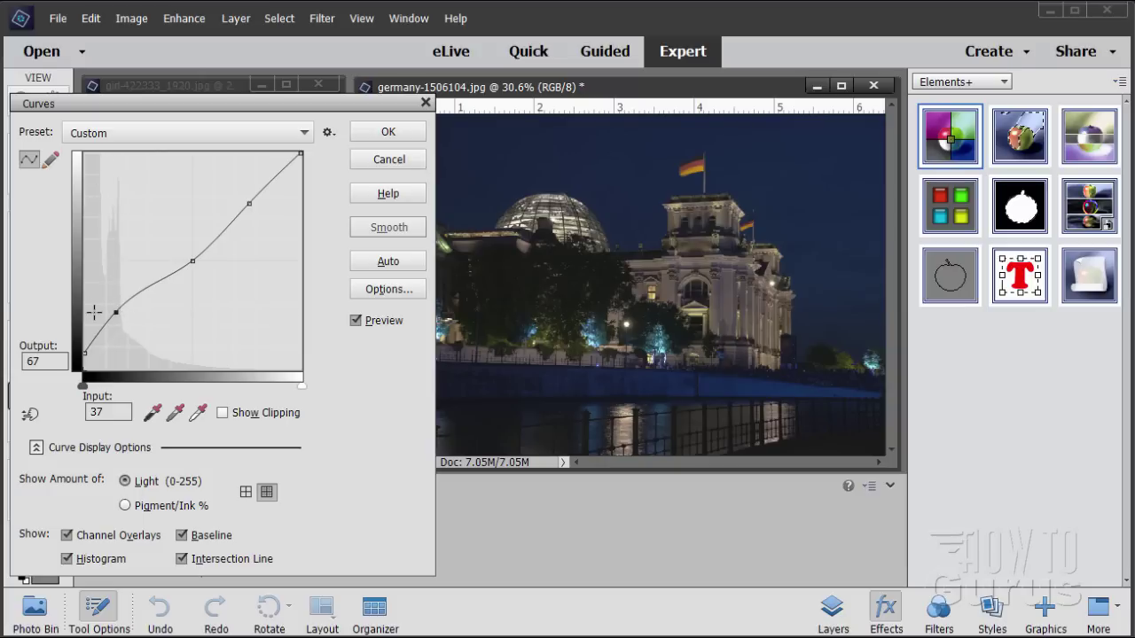
drag(116, 312, 114, 304)
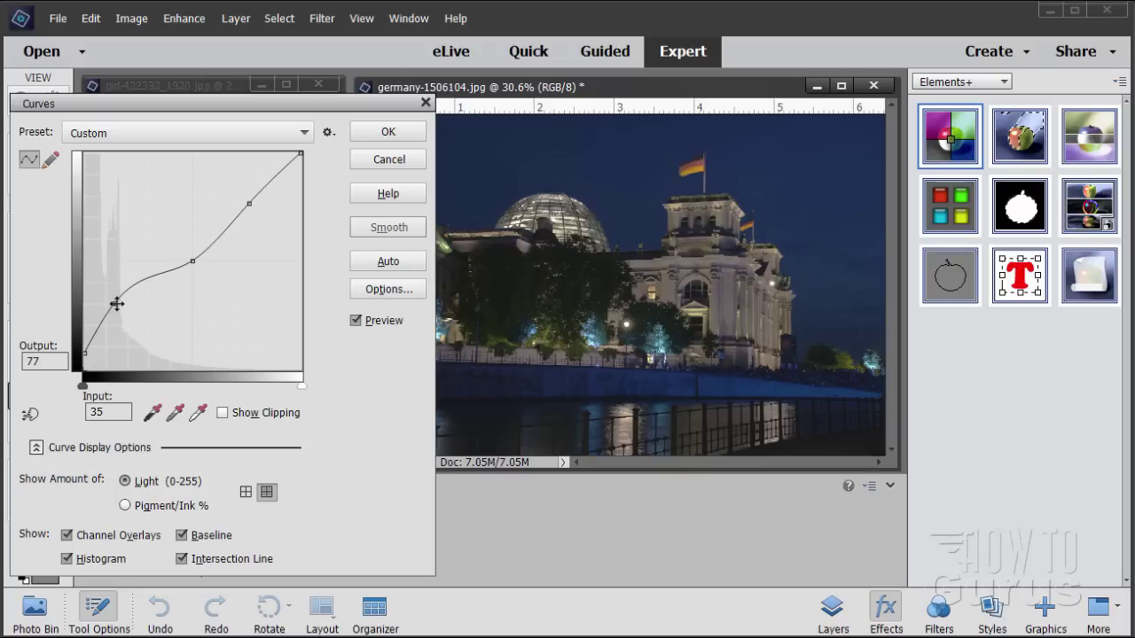
mouse_move(113, 303)
mouse_down()
mouse_move(135, 298)
mouse_move(113, 304)
mouse_up()
Raise the curve's midpoint, set the highlight point to input 192, output 184, and move the white point to input 235, output 233.
drag(193, 260, 249, 211)
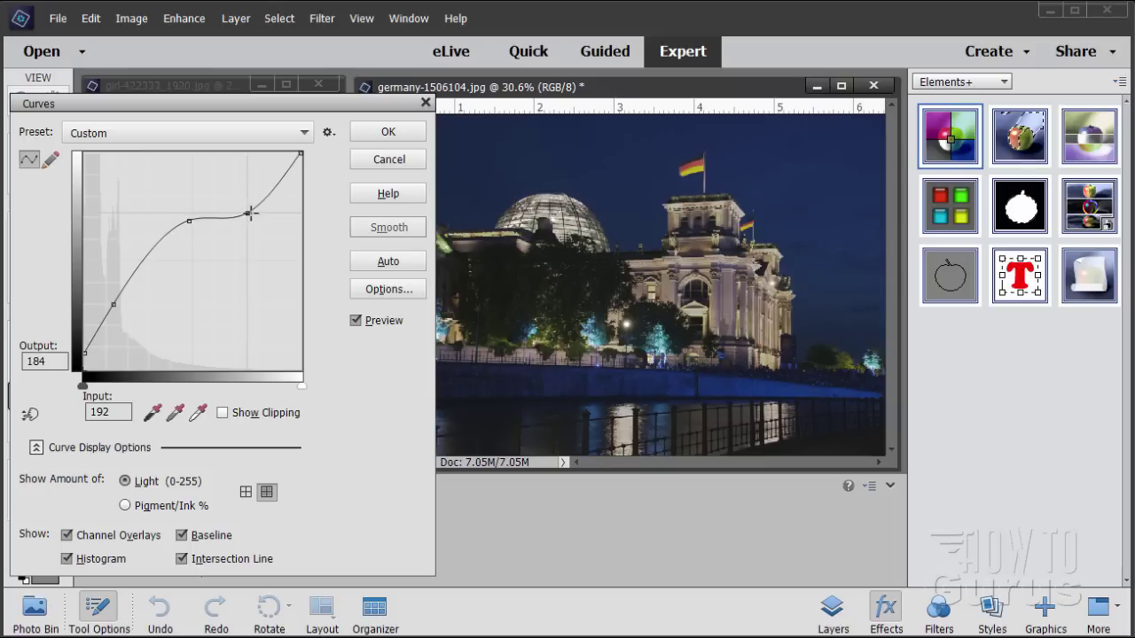
drag(301, 154, 303, 169)
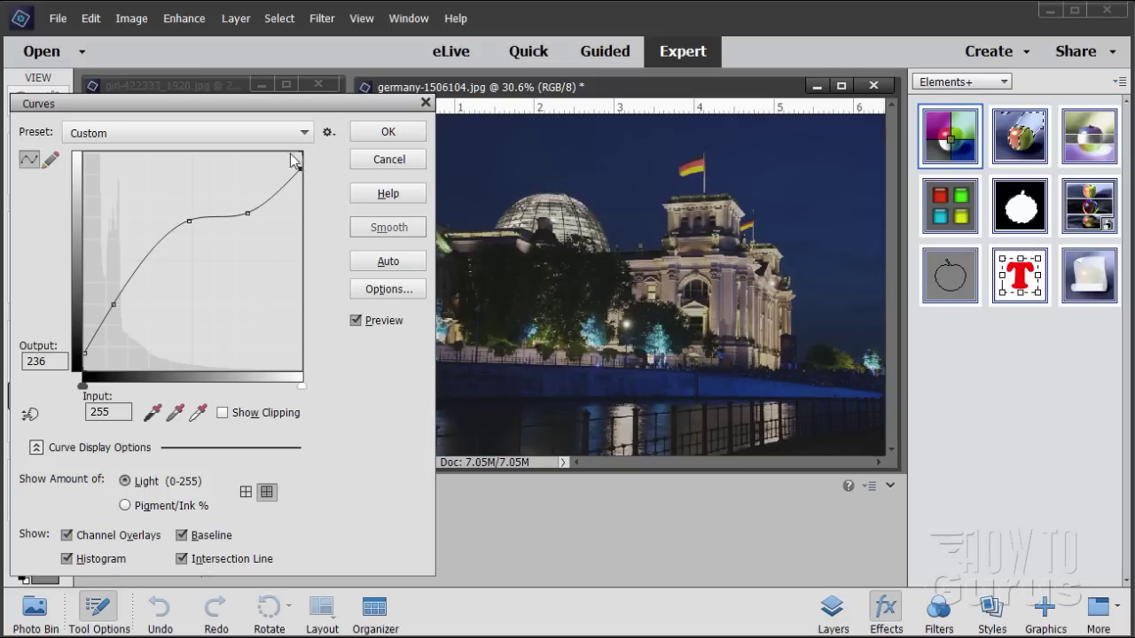
drag(298, 167, 282, 171)
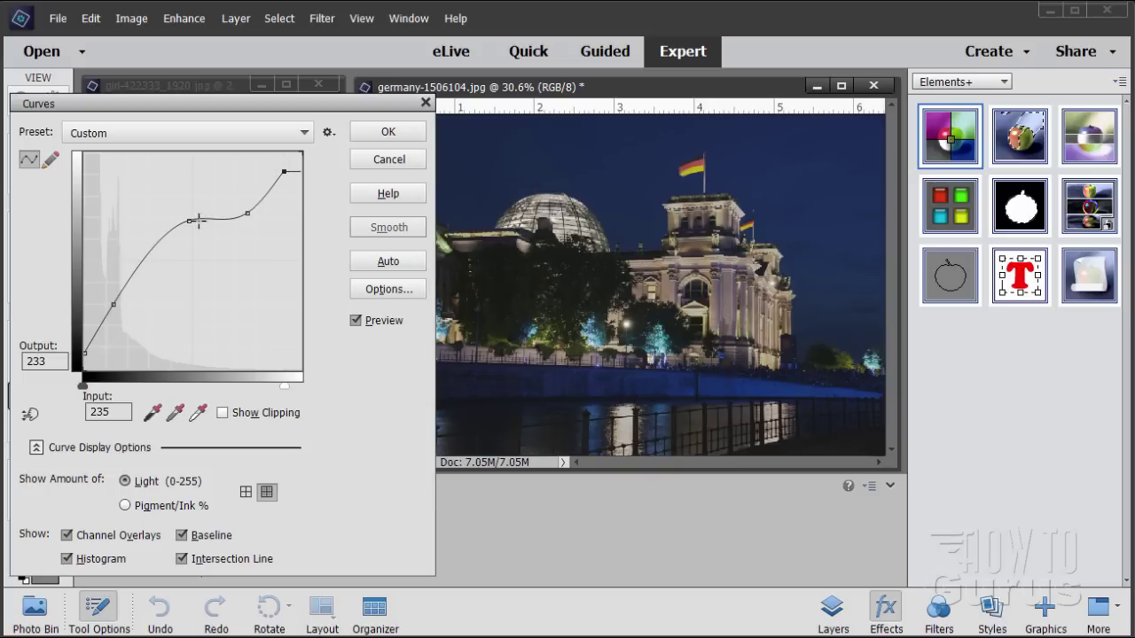
Raise the curve's midpoint, set the shadow point to input 36, output 96, and set the black point to output 20.
drag(188, 220, 248, 211)
click(248, 213)
drag(116, 303, 115, 287)
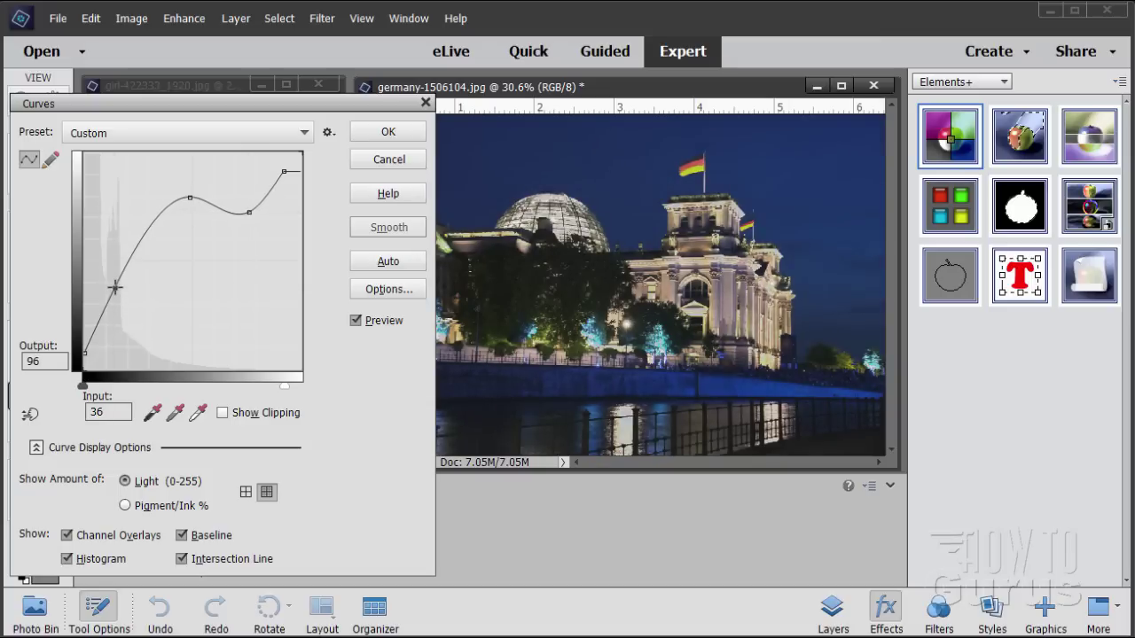
click(86, 353)
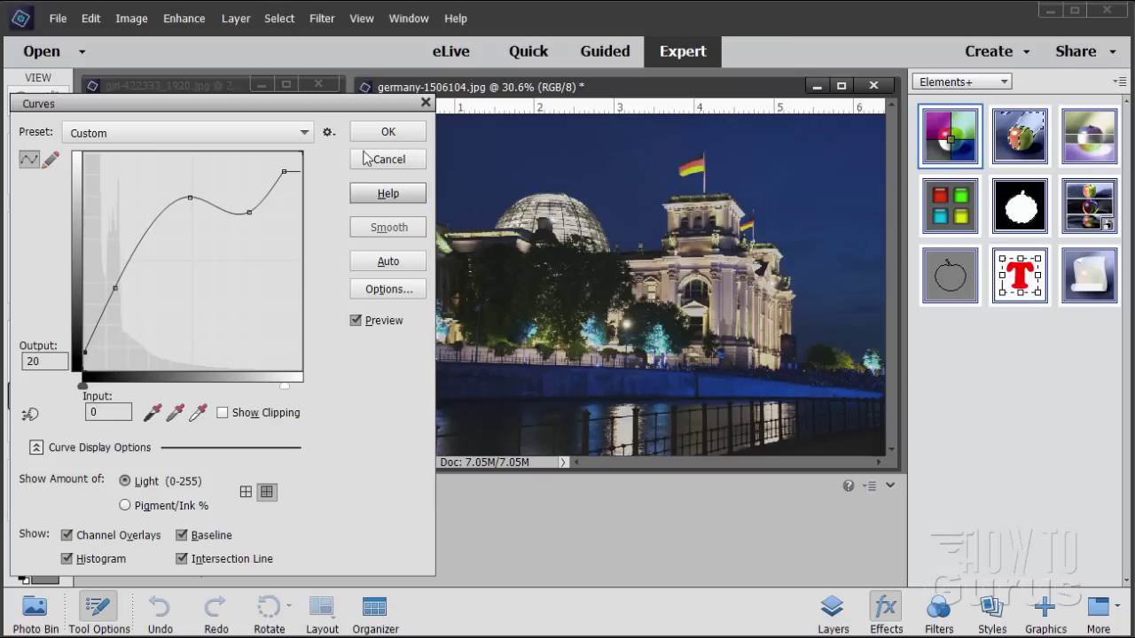
Uncover the whole photo to inspect the Curves preview, and cancel the adjustment.
drag(349, 104, 253, 99)
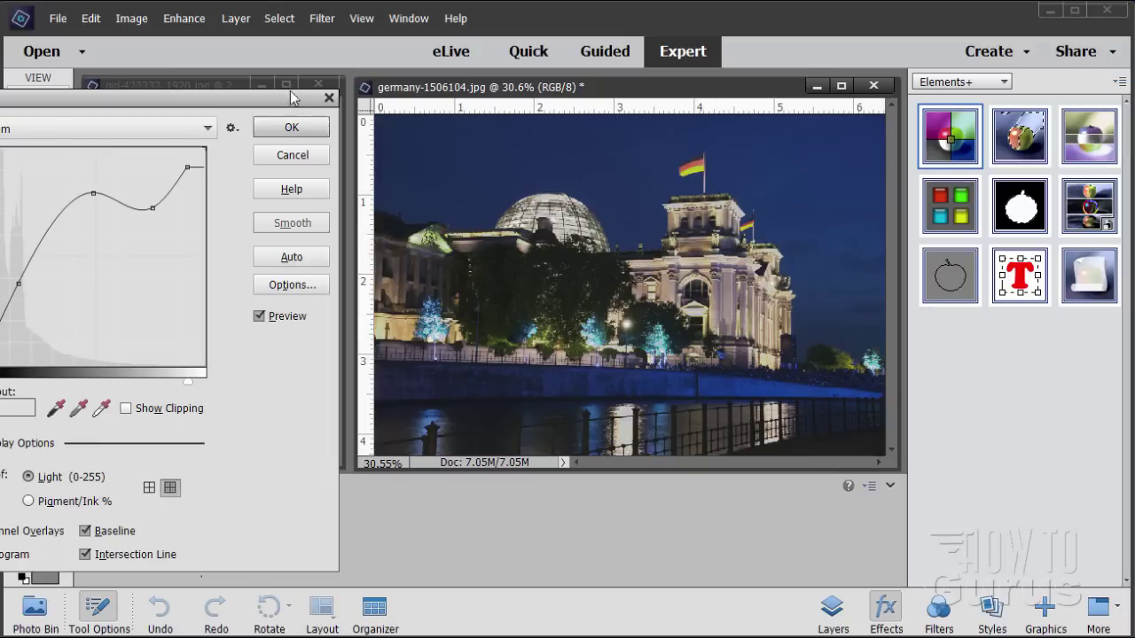
drag(275, 101, 382, 95)
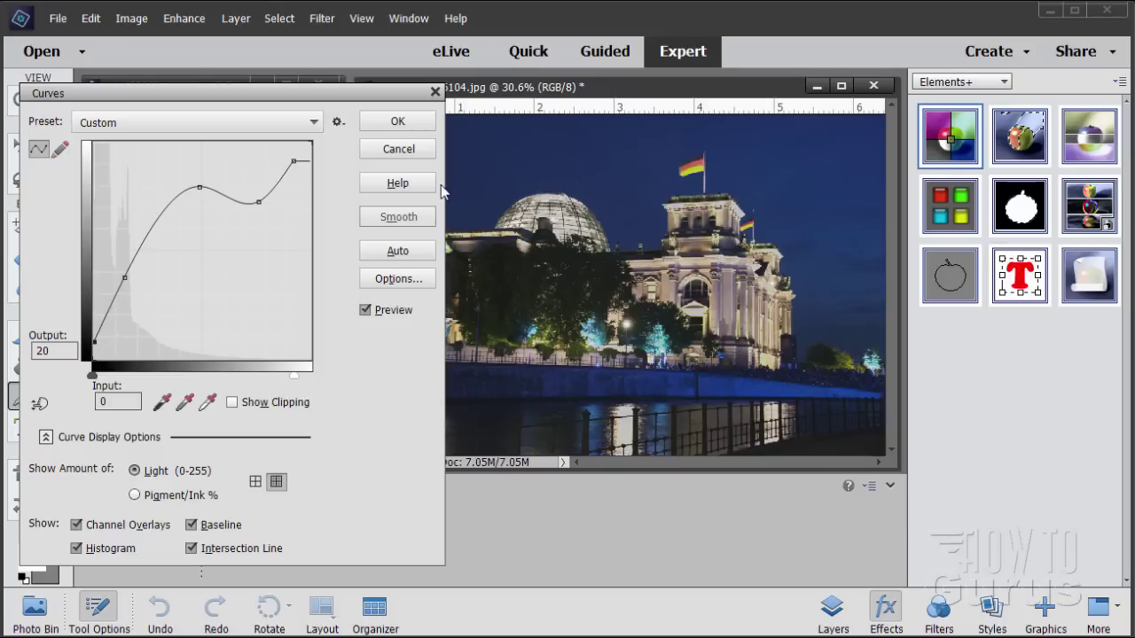
click(398, 149)
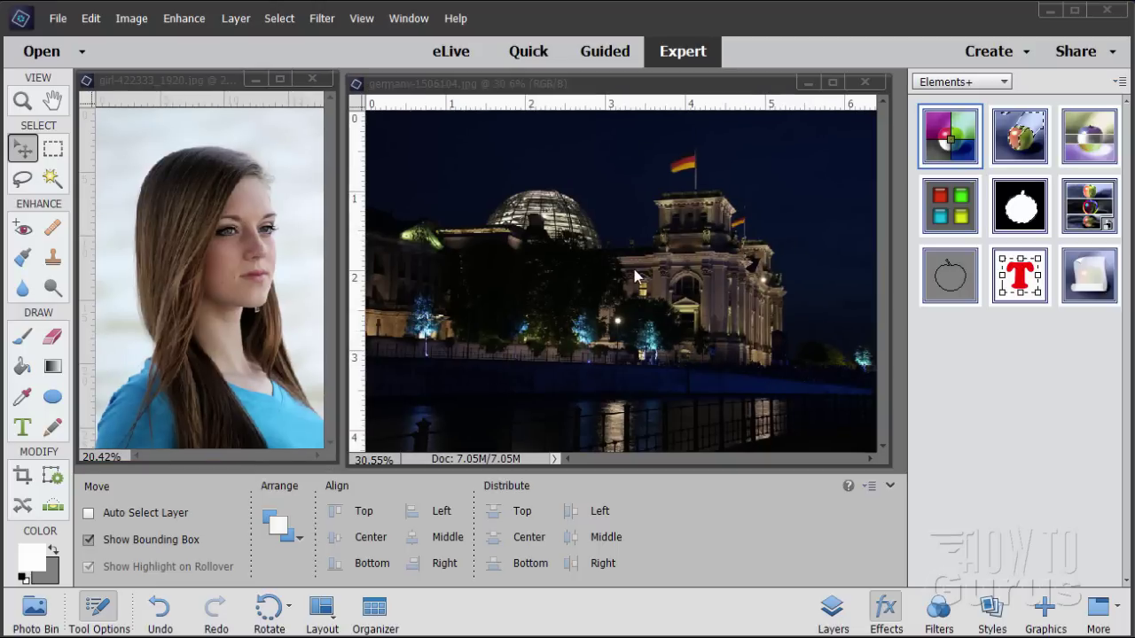
Start Adjust Color Curves from Color and Tone on the night photo's Blue channel, keeping the building in view.
double_click(951, 153)
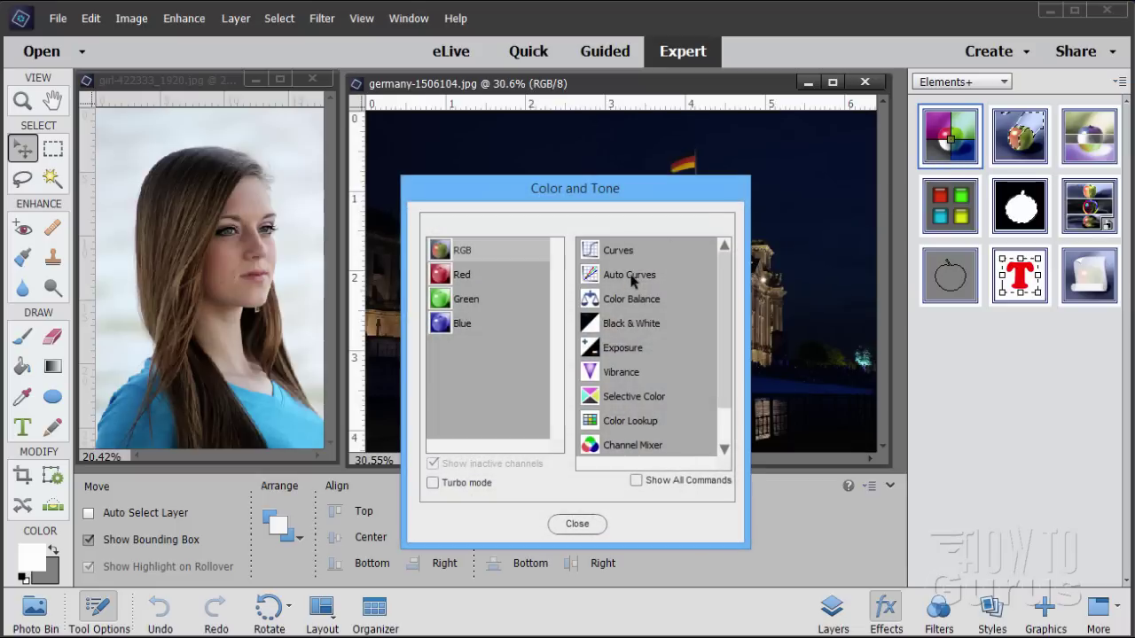
drag(641, 191, 342, 170)
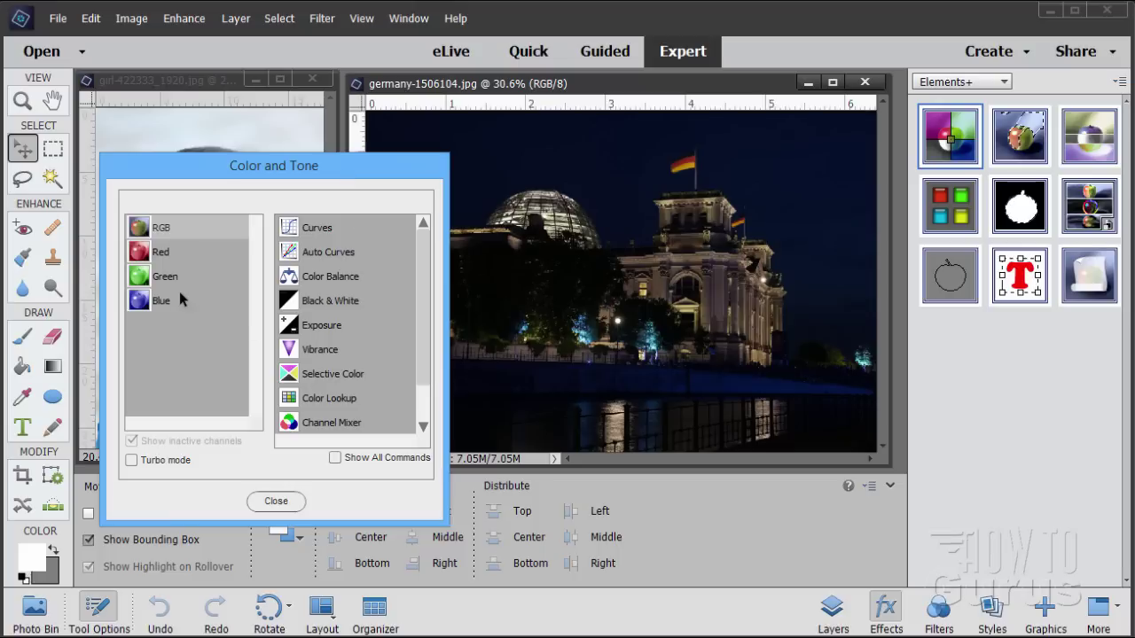
click(140, 303)
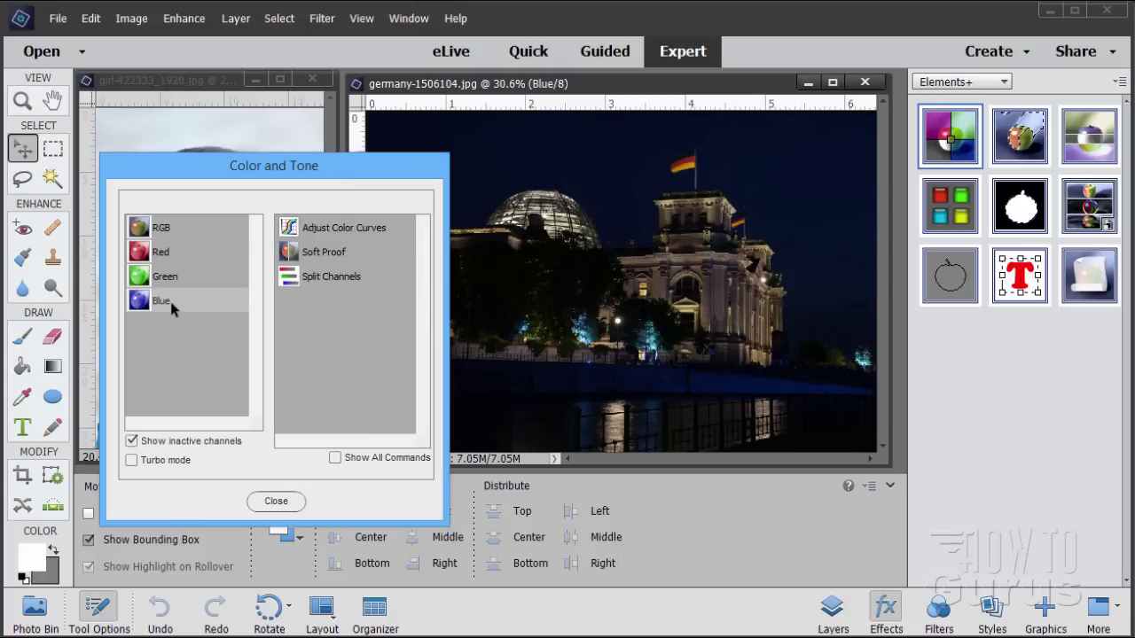
click(326, 234)
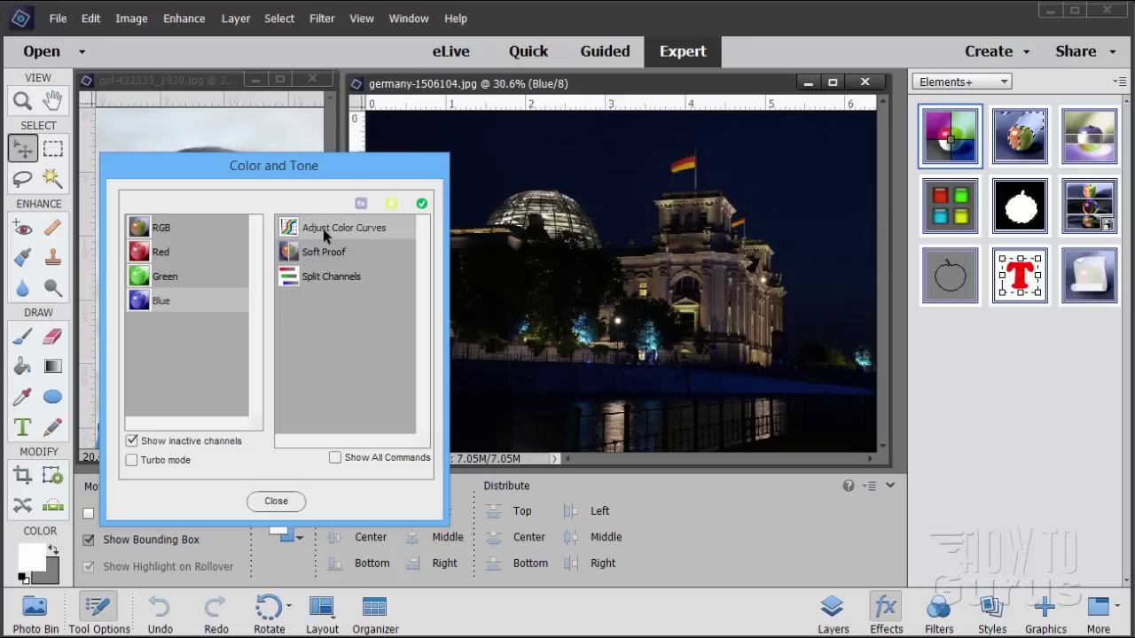
click(421, 204)
drag(254, 118, 396, 103)
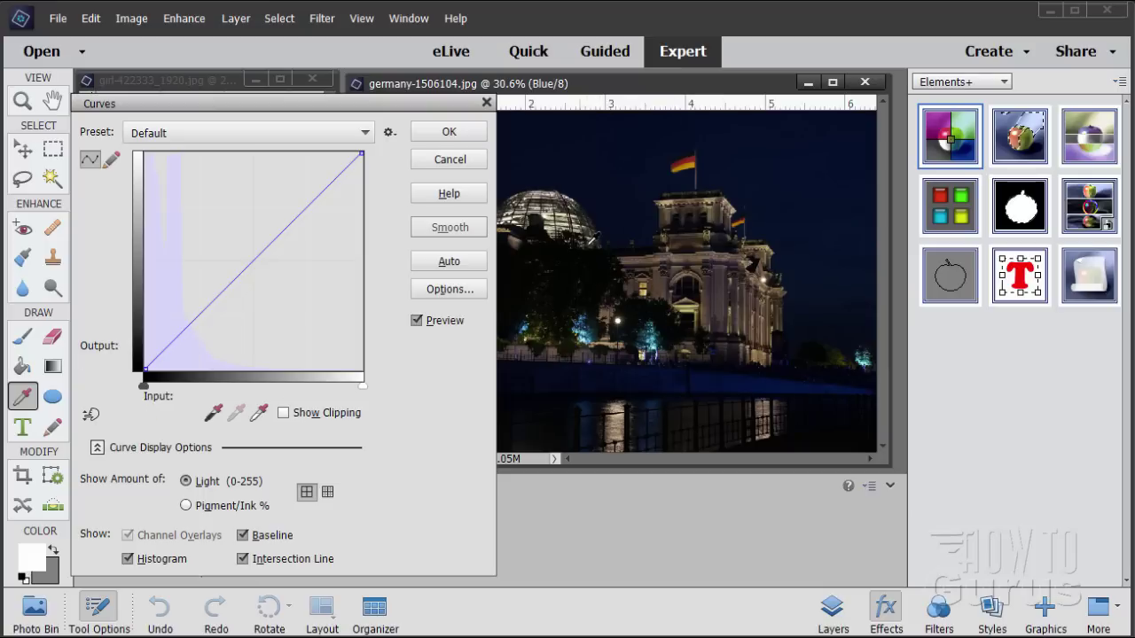
drag(325, 111, 275, 113)
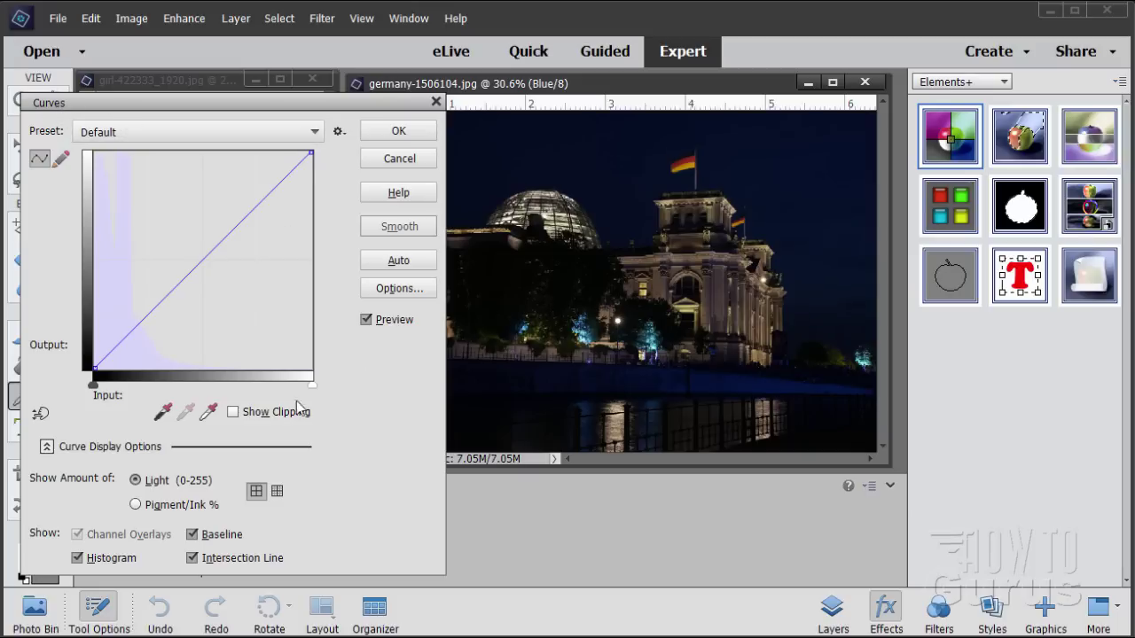
Shape the Blue curve with a shadow point at input 34, output 65, and a midpoint at input 123, output 131.
click(139, 324)
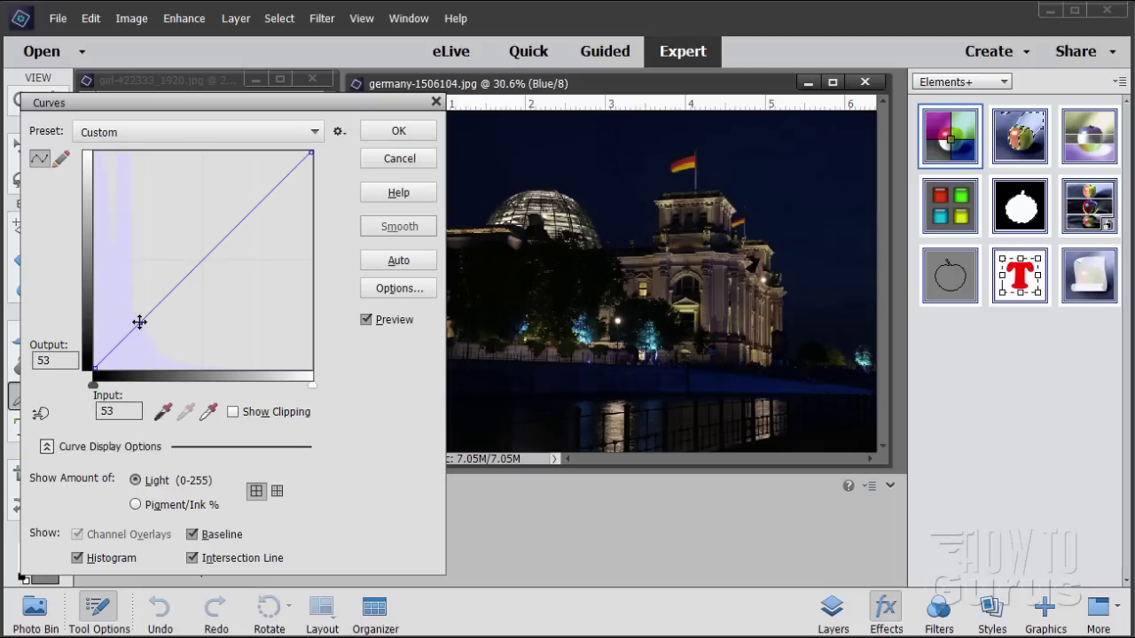
drag(139, 322, 125, 311)
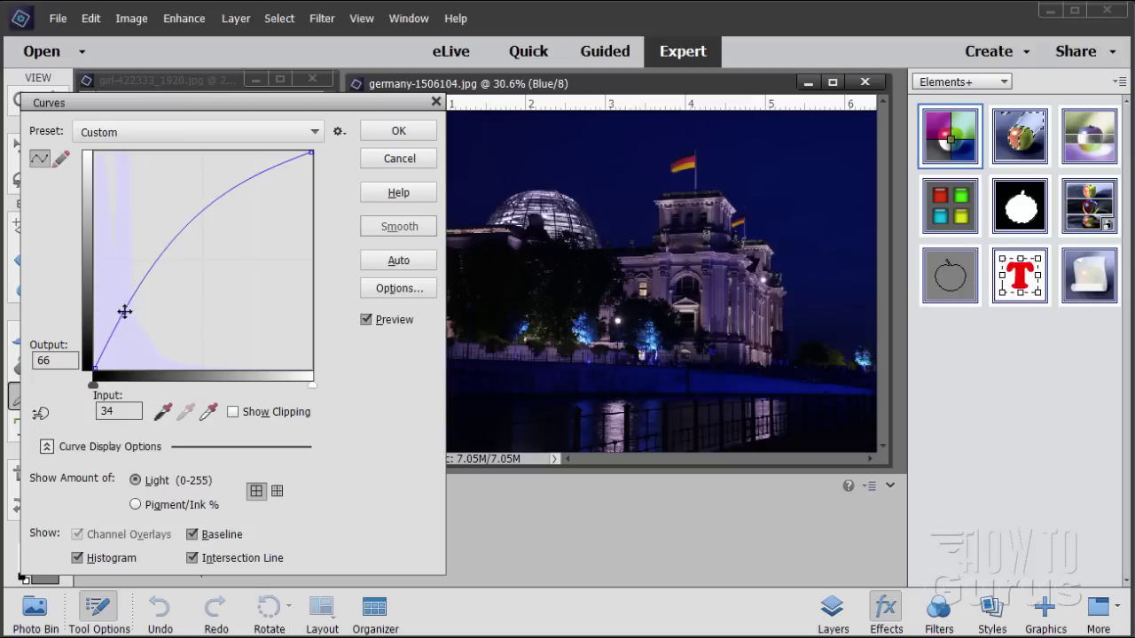
drag(202, 210, 203, 258)
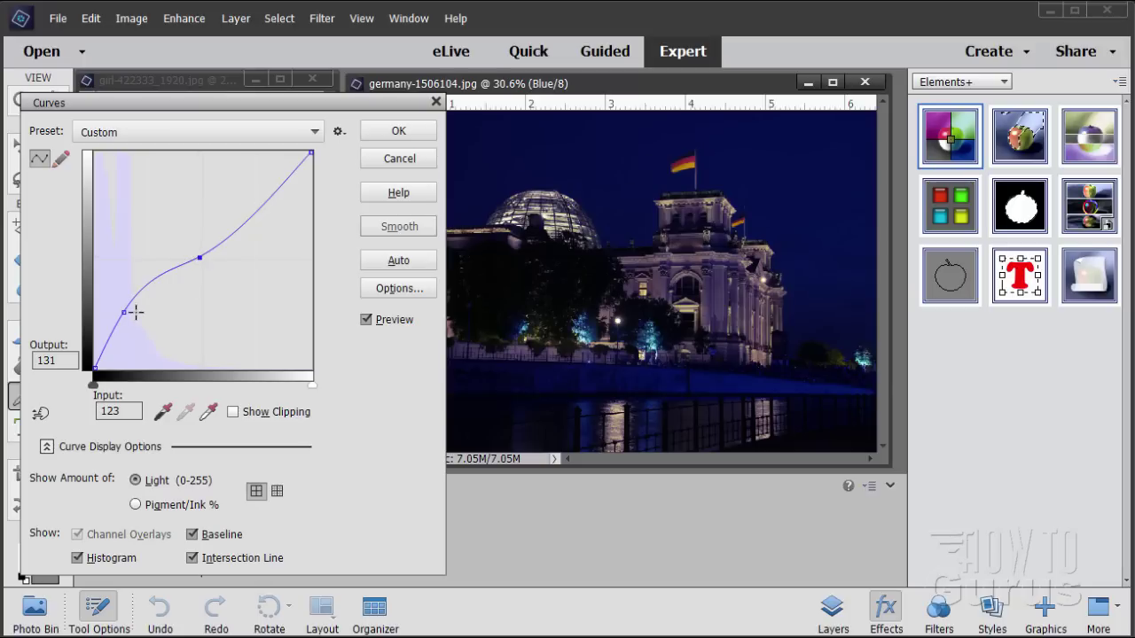
mouse_move(124, 314)
mouse_down()
mouse_move(123, 303)
mouse_move(121, 314)
mouse_up()
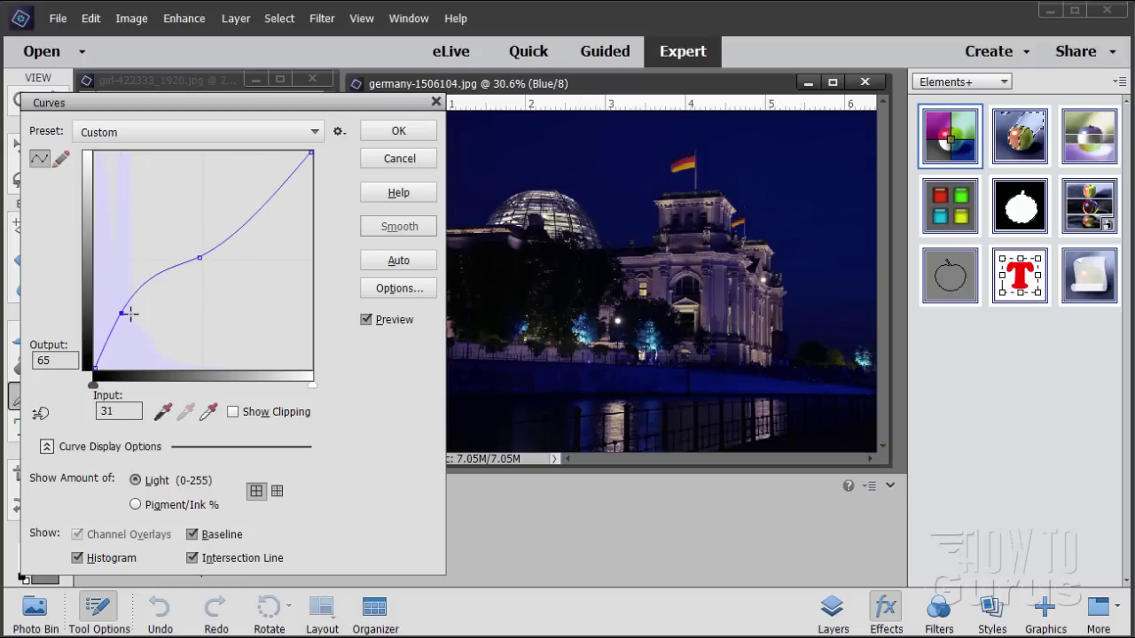
drag(120, 314, 123, 313)
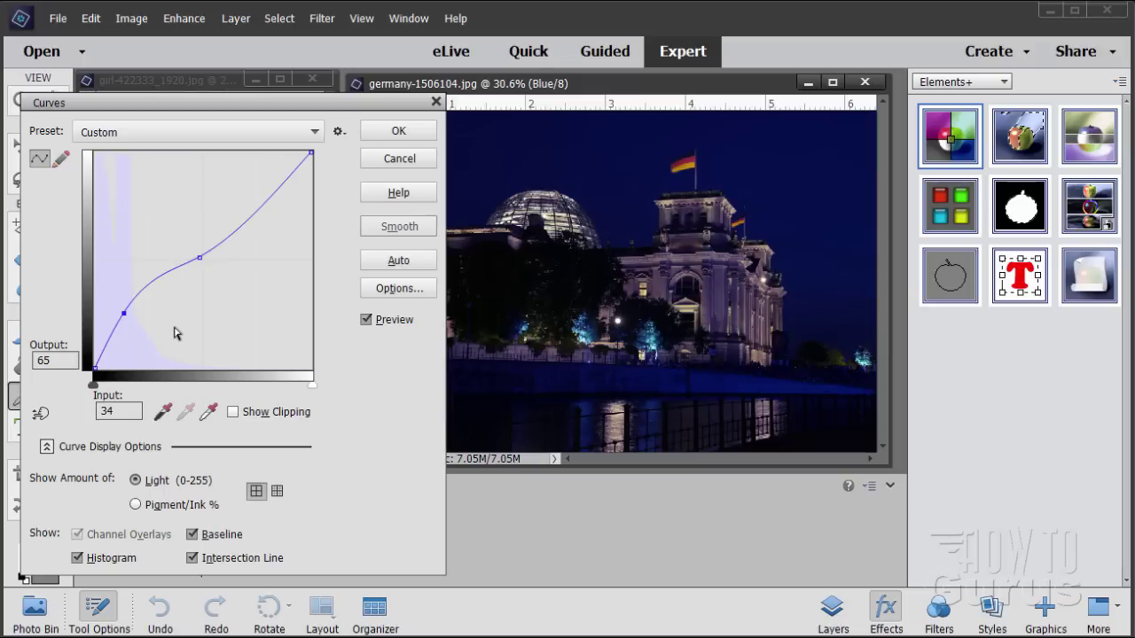
Use the Lighten Shadows preset for the Blue channel, shift its shadow point to a darker input, and apply the curve.
click(274, 138)
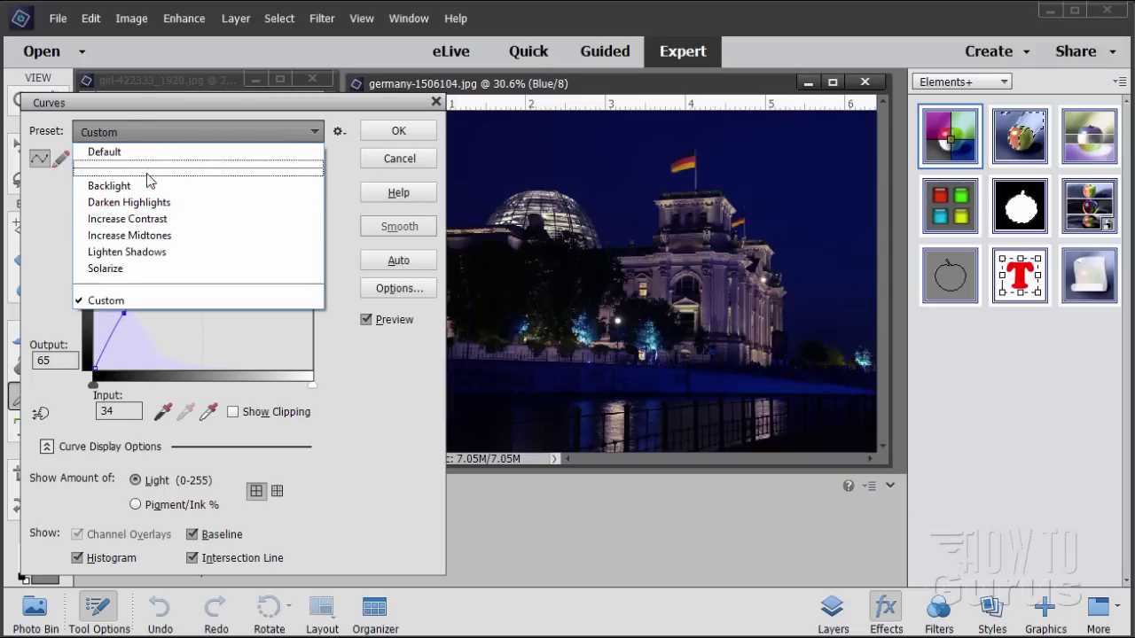
click(138, 252)
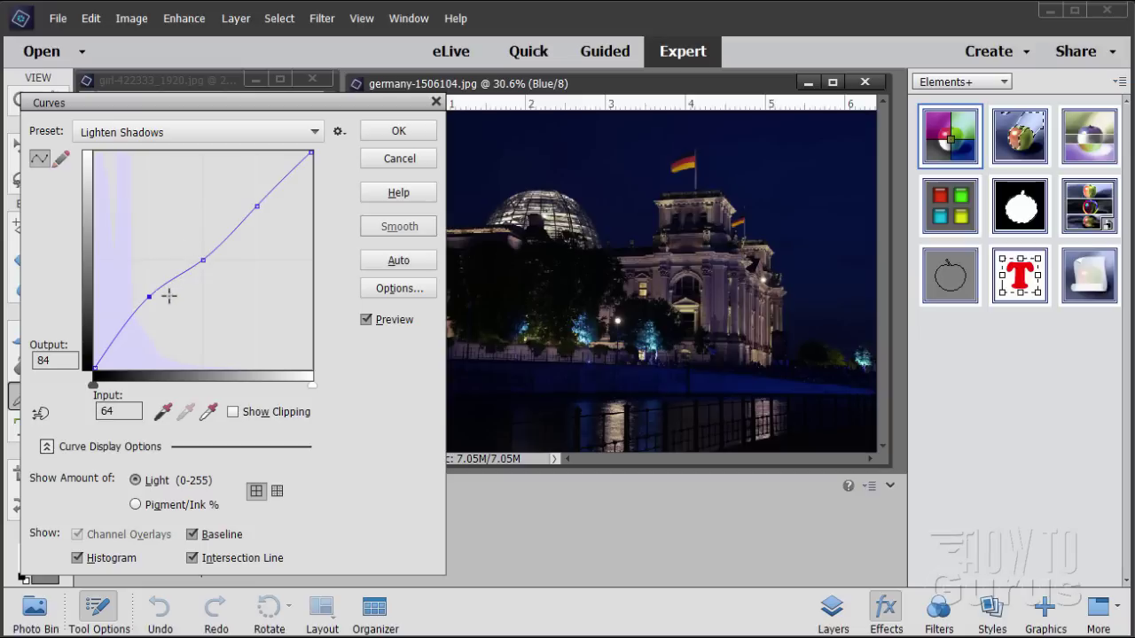
drag(148, 297, 130, 300)
click(398, 132)
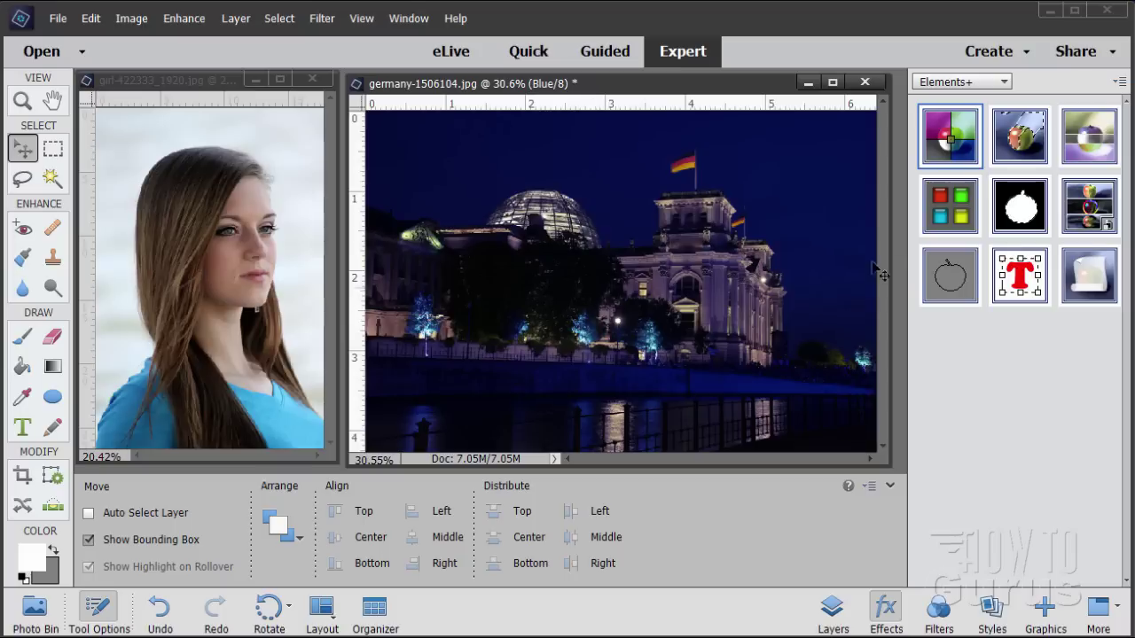
Start Adjust Color Curves on the Red channel and choose the Lighten Shadows preset.
double_click(934, 160)
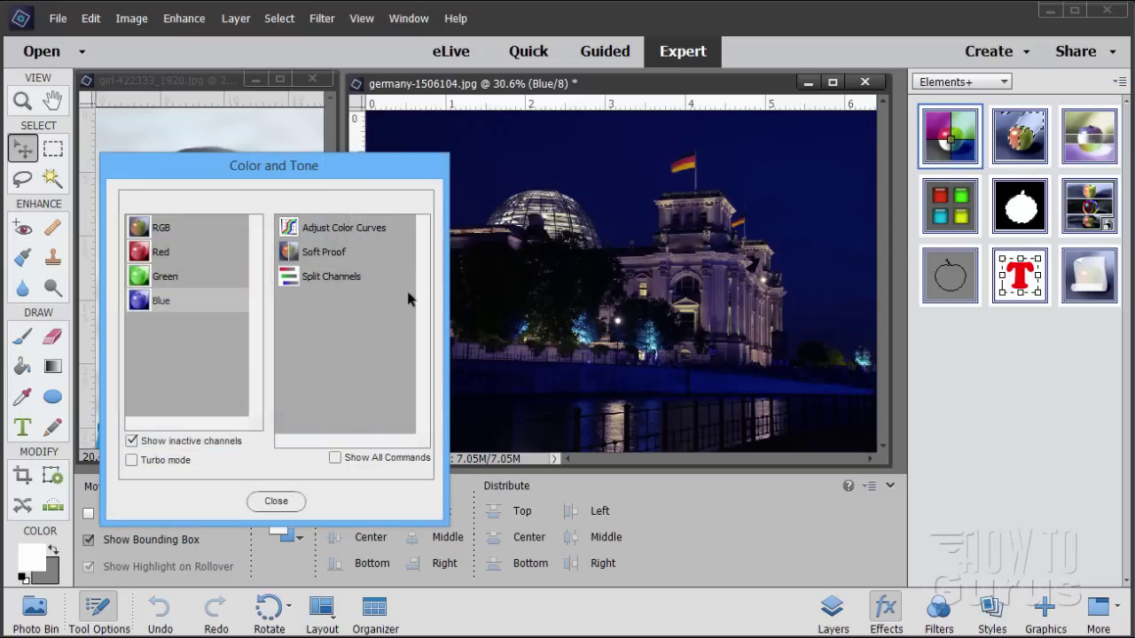
click(142, 257)
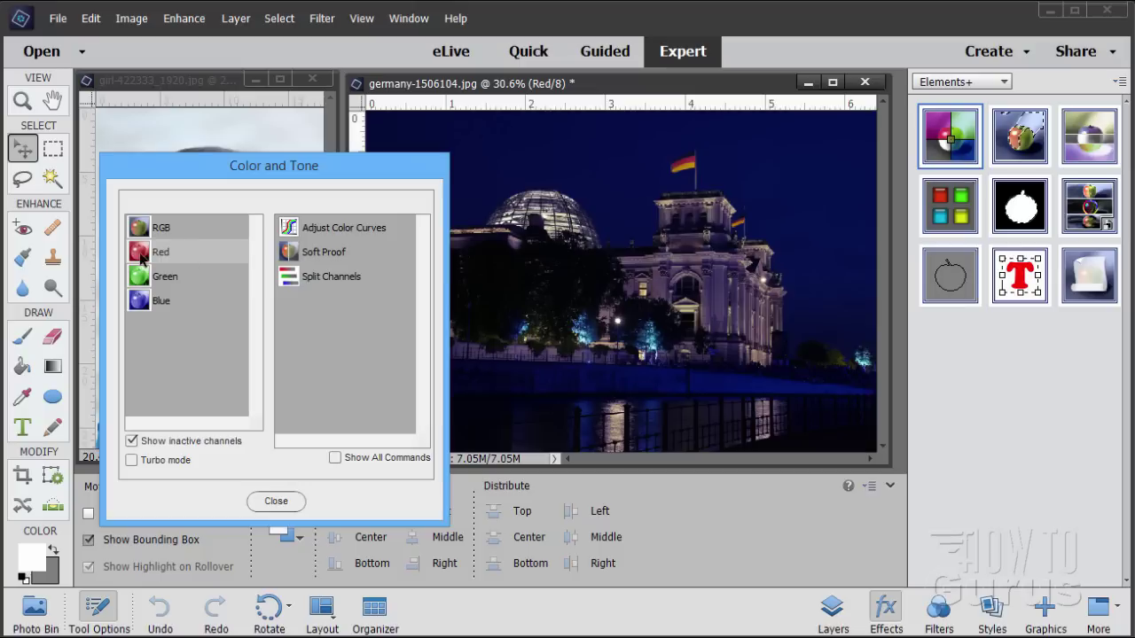
double_click(346, 228)
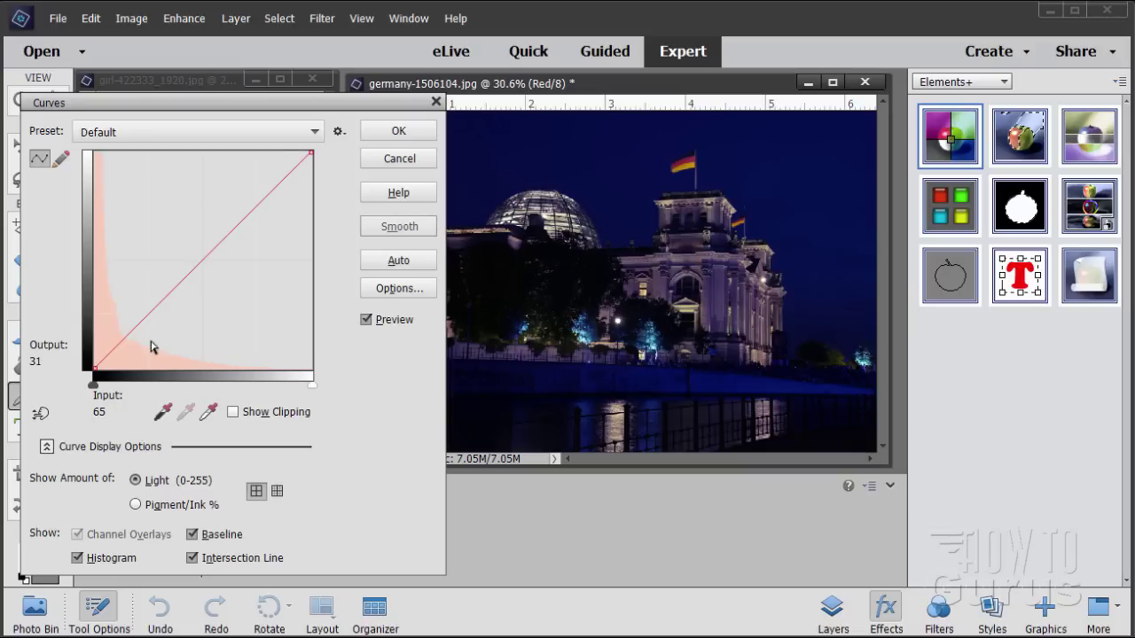
click(219, 133)
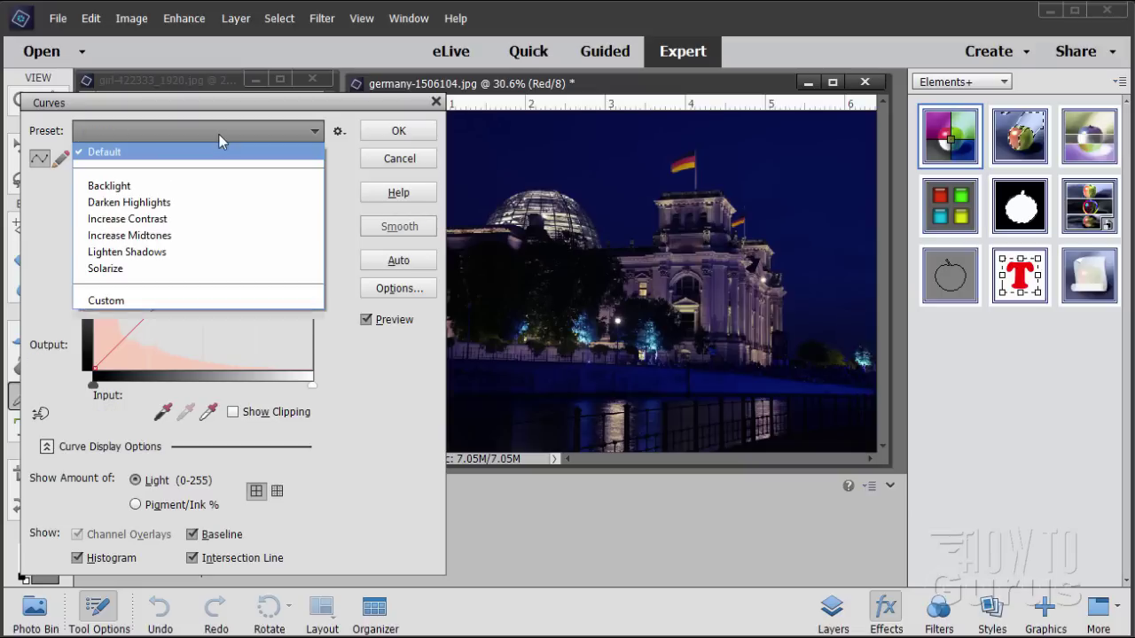
click(162, 256)
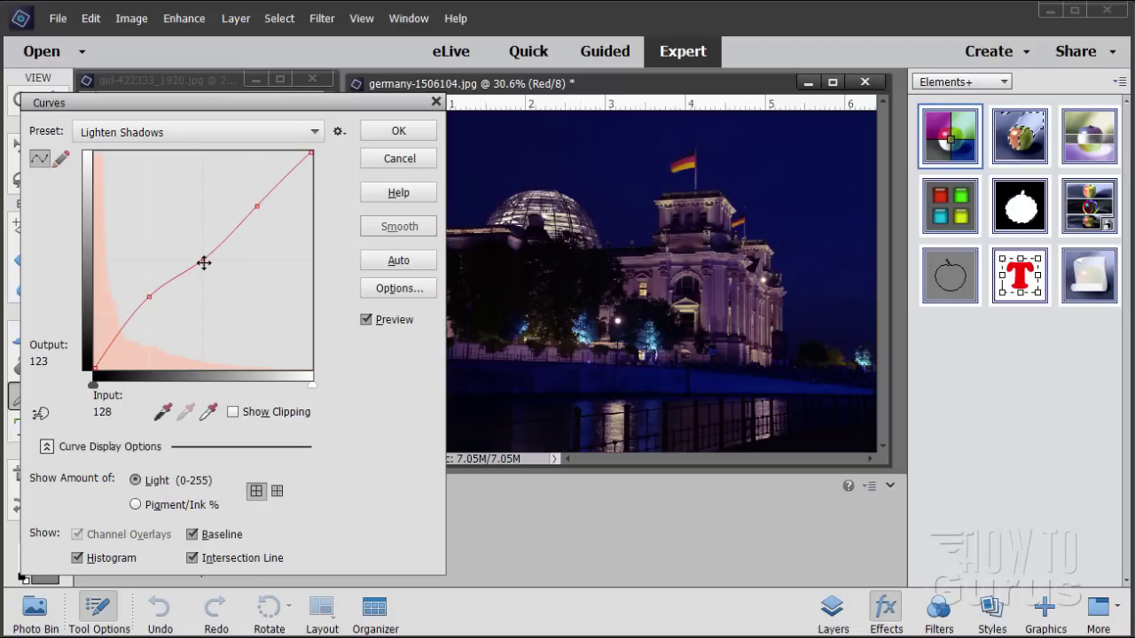
Set the Red curve's shadow point to input 43, output 81, midpoint to 145, 123, and highlight point to 186, 169.
drag(204, 264, 202, 276)
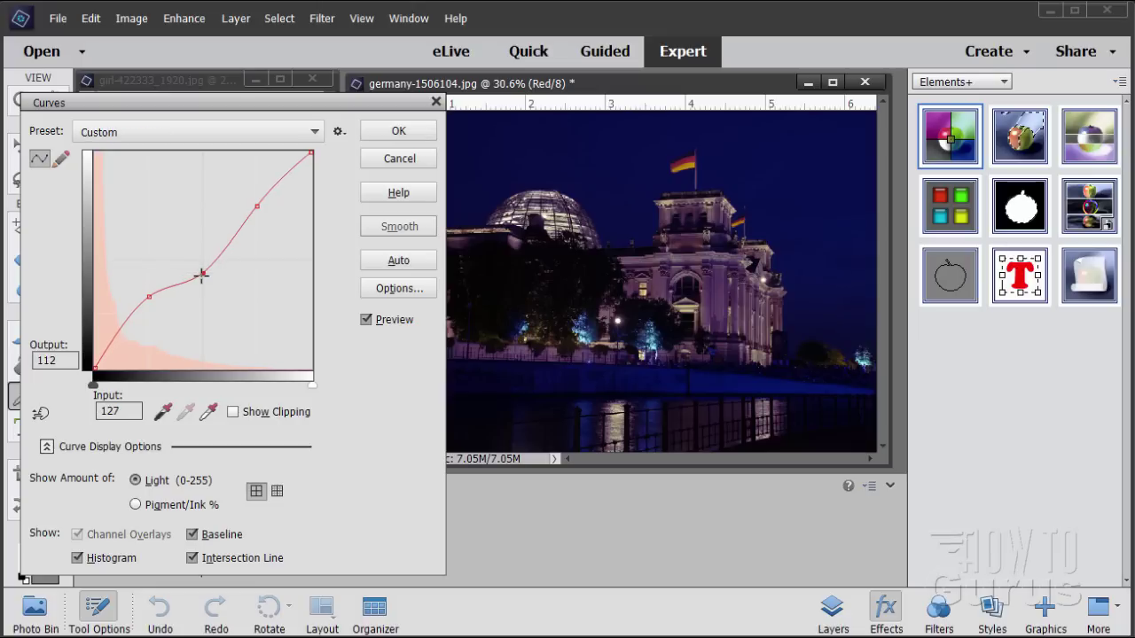
drag(257, 205, 260, 217)
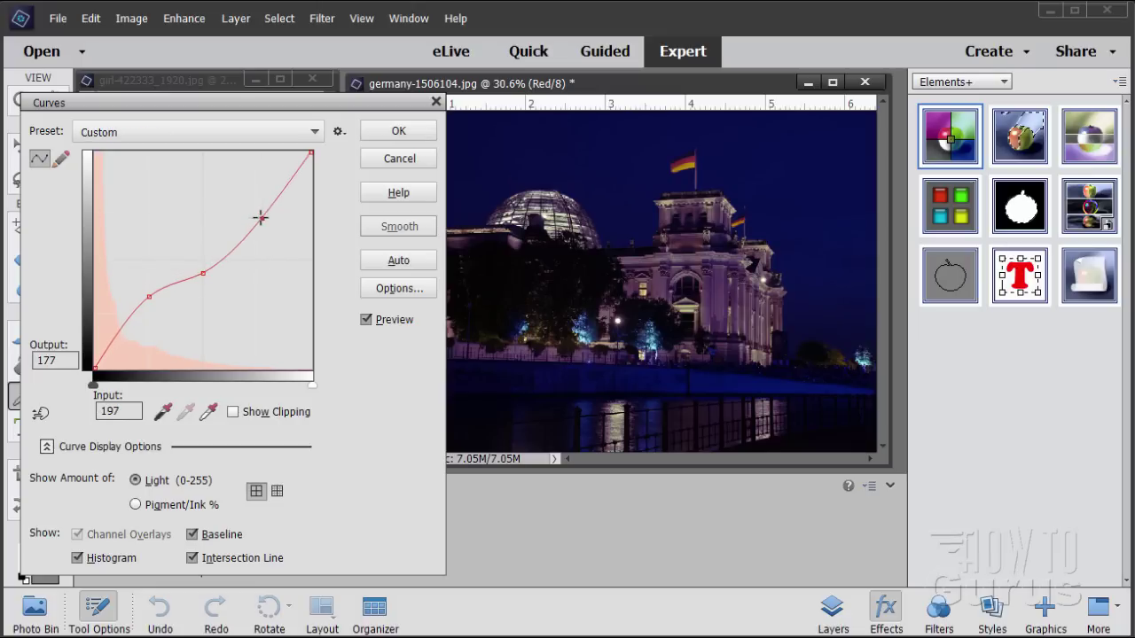
drag(150, 297, 131, 299)
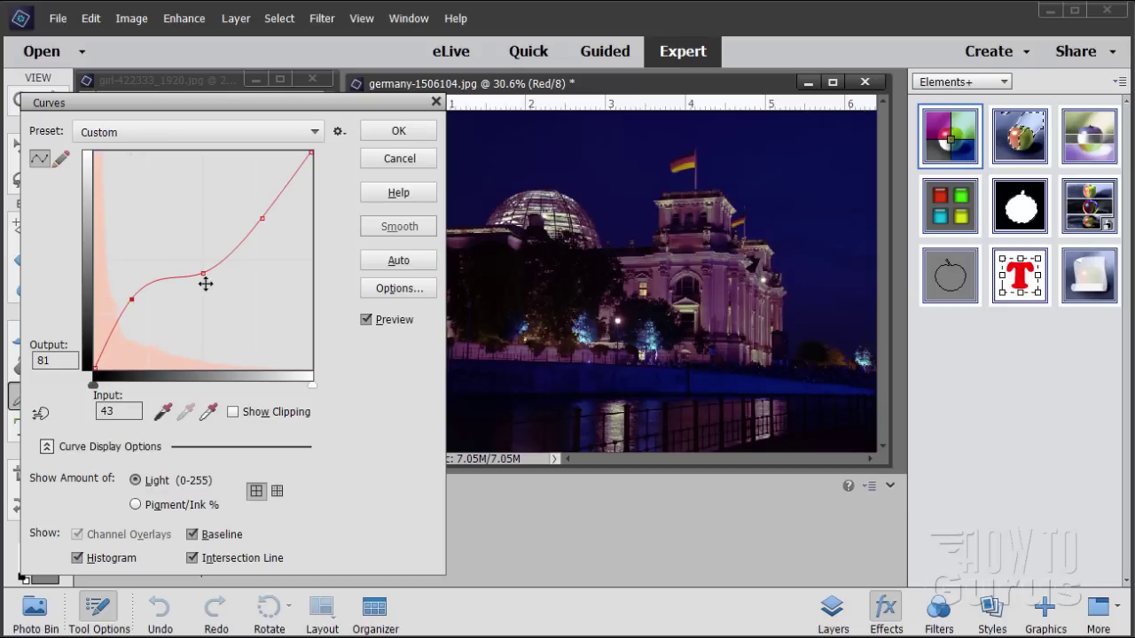
mouse_move(204, 275)
mouse_down()
mouse_move(226, 270)
mouse_move(228, 242)
mouse_move(223, 267)
mouse_up()
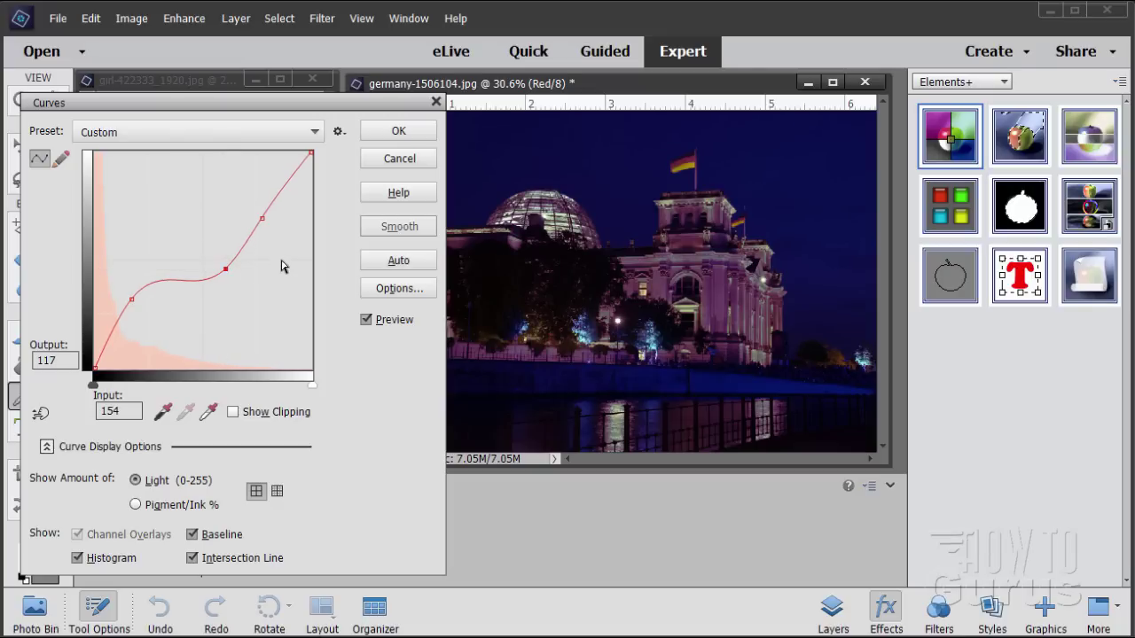
drag(266, 220, 254, 225)
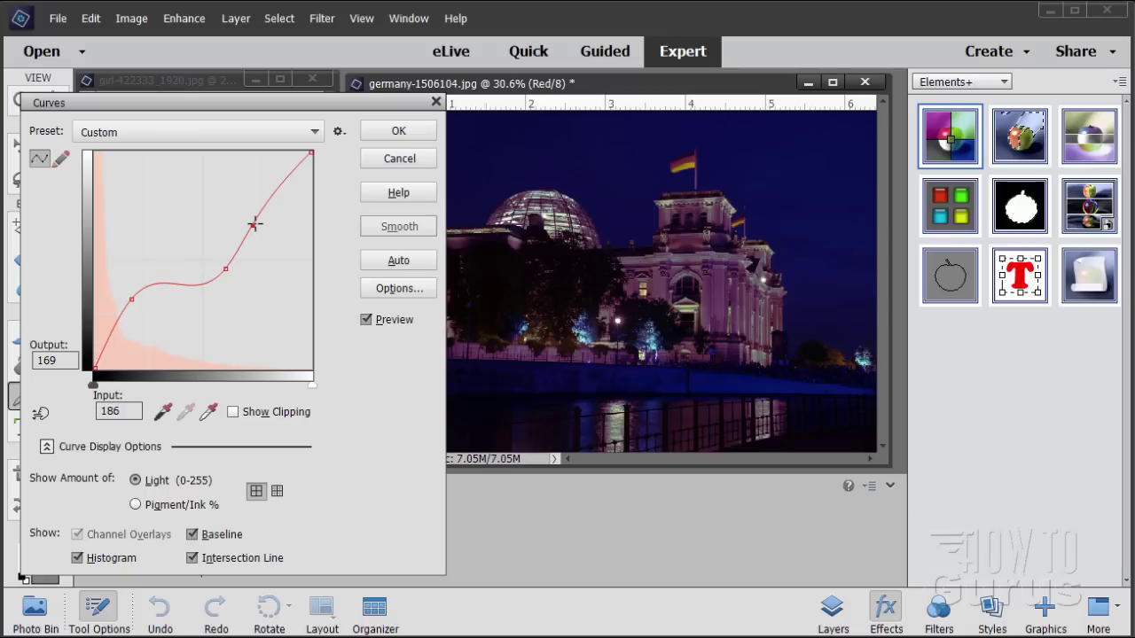
mouse_move(228, 269)
mouse_down()
mouse_move(185, 266)
mouse_move(218, 265)
mouse_up()
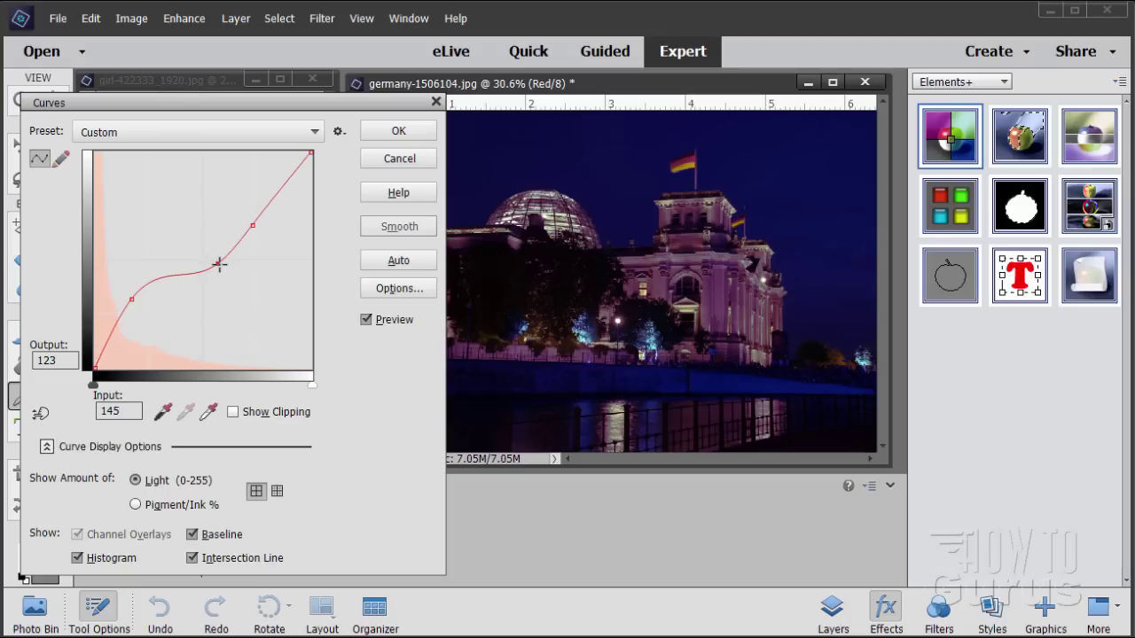
Lower the Red curve's white point, set the highlight point to input 192, output 161 and the shadow point to output 67, and apply.
drag(312, 155, 311, 172)
drag(252, 223, 257, 231)
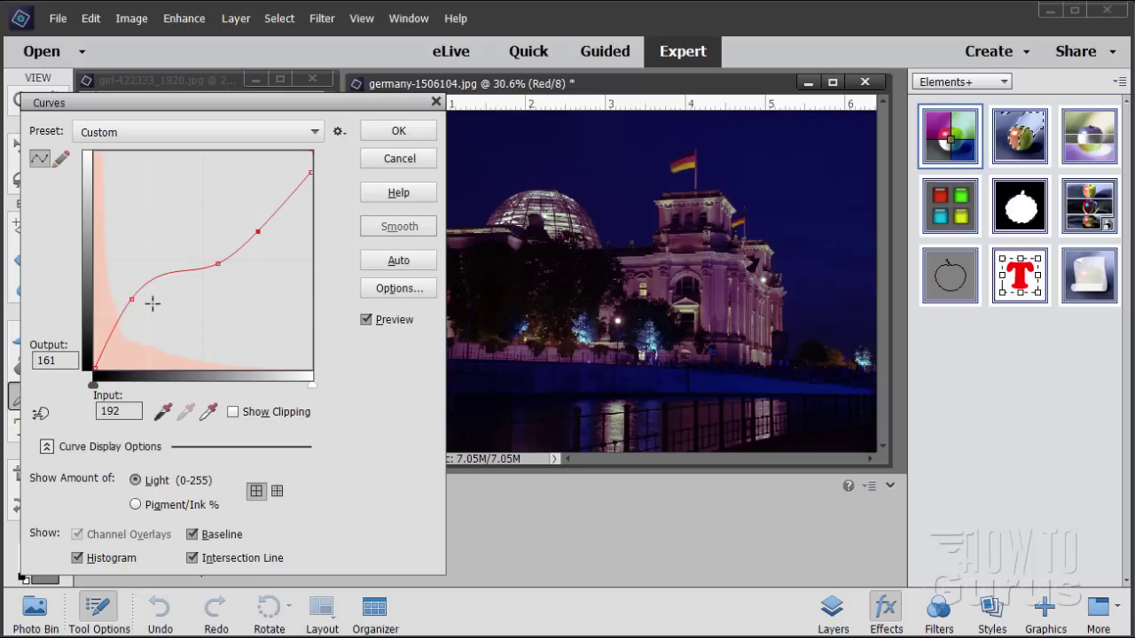
mouse_move(130, 302)
mouse_down()
mouse_move(119, 309)
mouse_move(130, 310)
mouse_up()
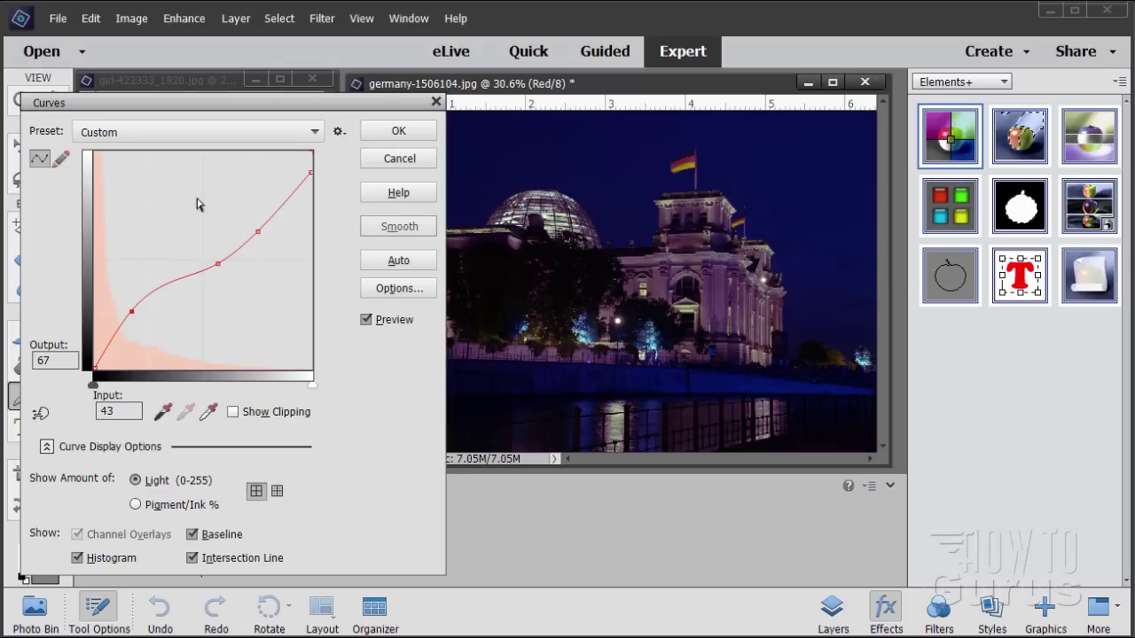
click(397, 132)
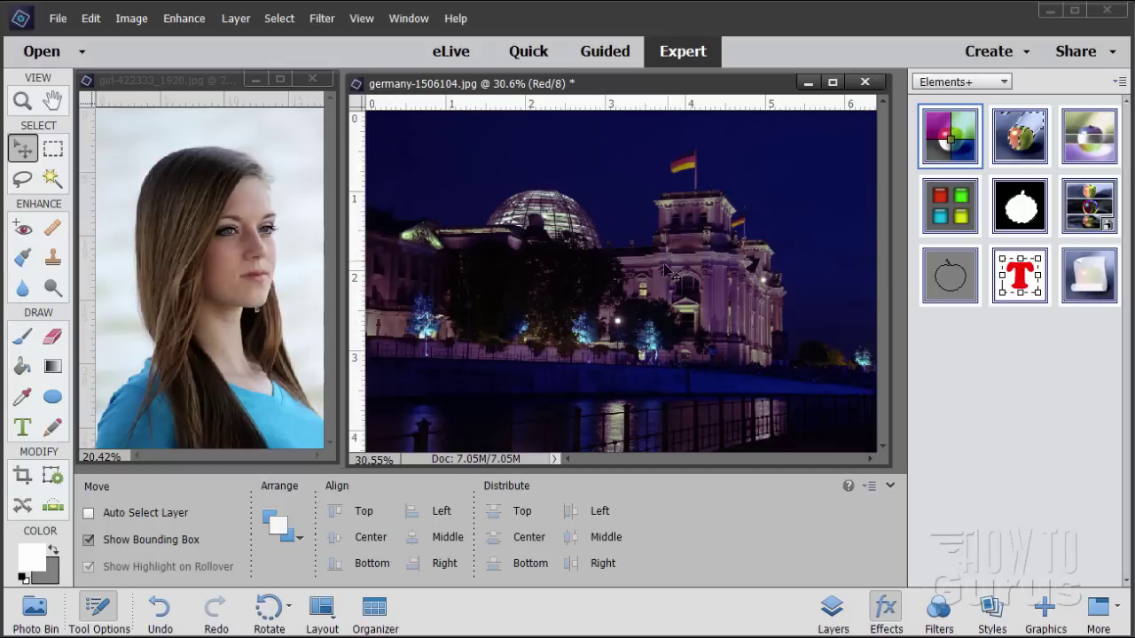
Start Adjust Color Curves on the Green channel and add shadow, midtone and highlight points along the curve, the midtone at 129, 129.
click(962, 148)
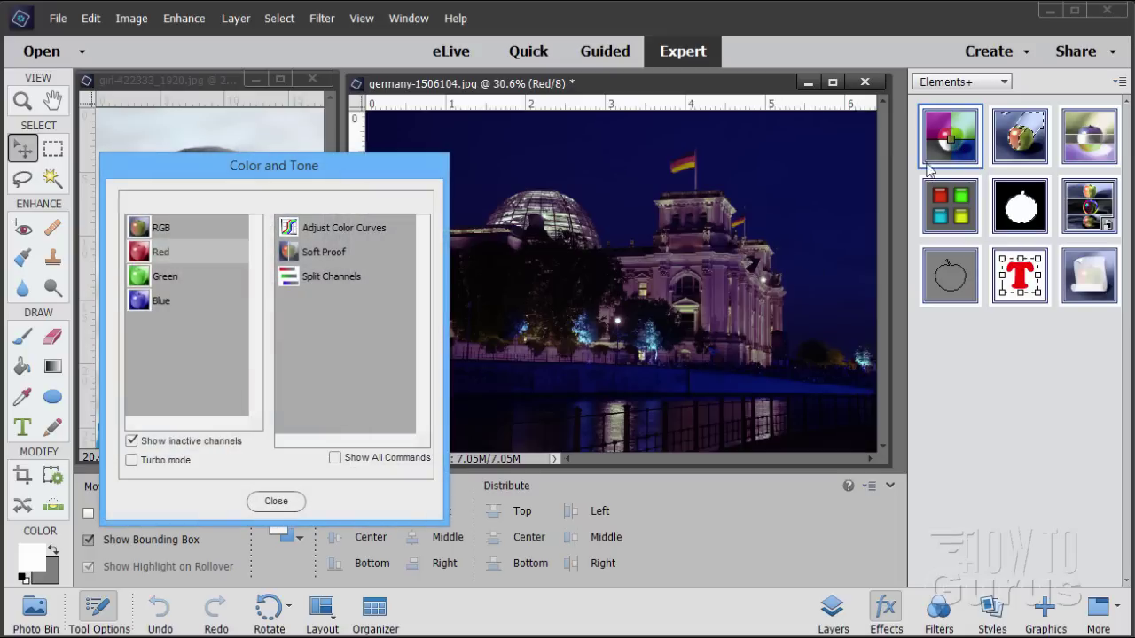
click(153, 277)
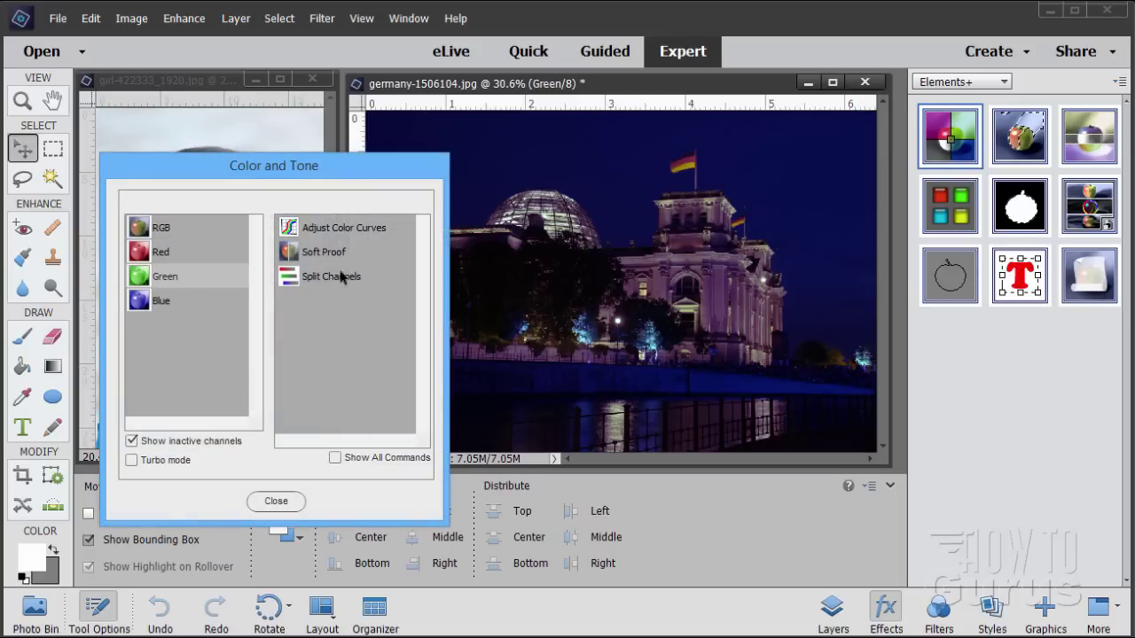
click(333, 231)
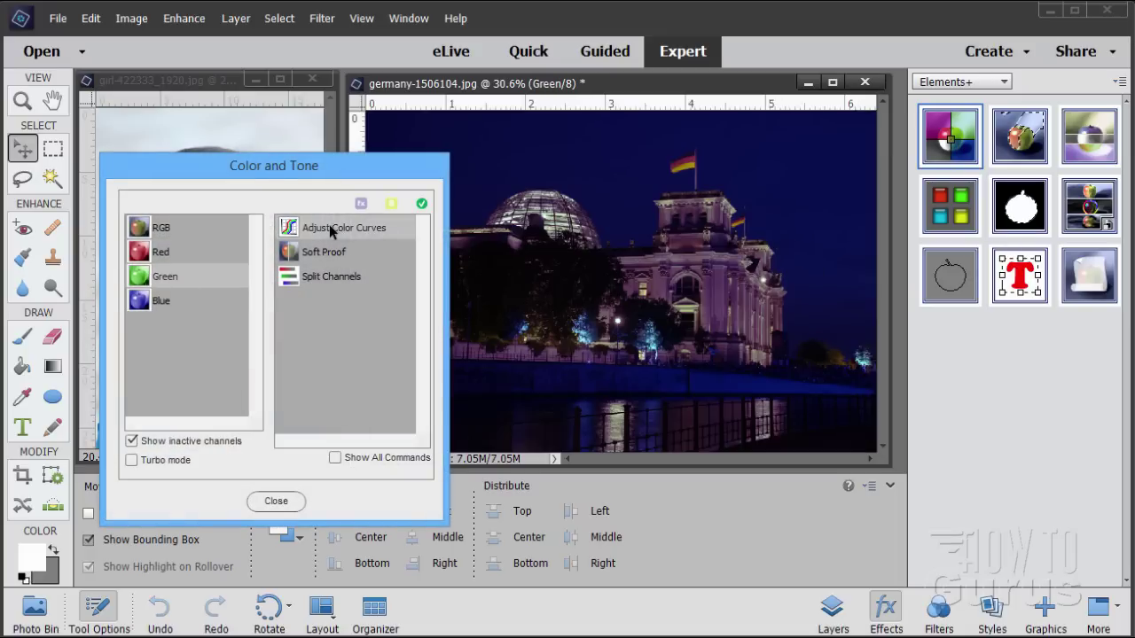
click(421, 203)
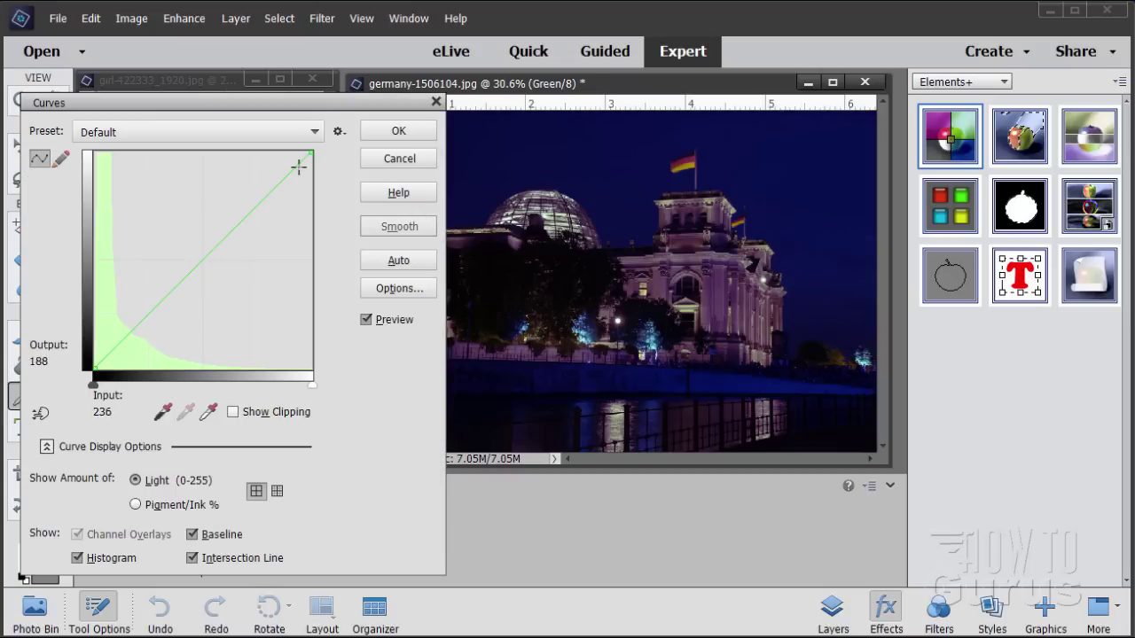
click(144, 317)
click(203, 259)
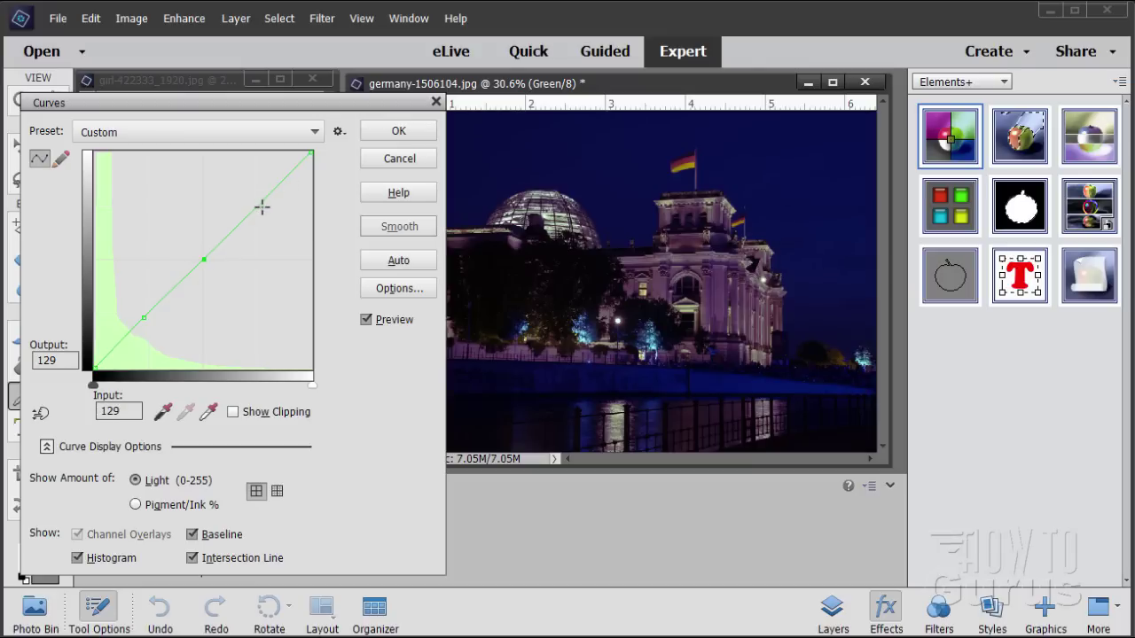
click(262, 207)
Set the Green curve's shadow point to input 51, output 72 and the midpoint to input 131, output 116, and apply the curve.
drag(142, 320, 138, 307)
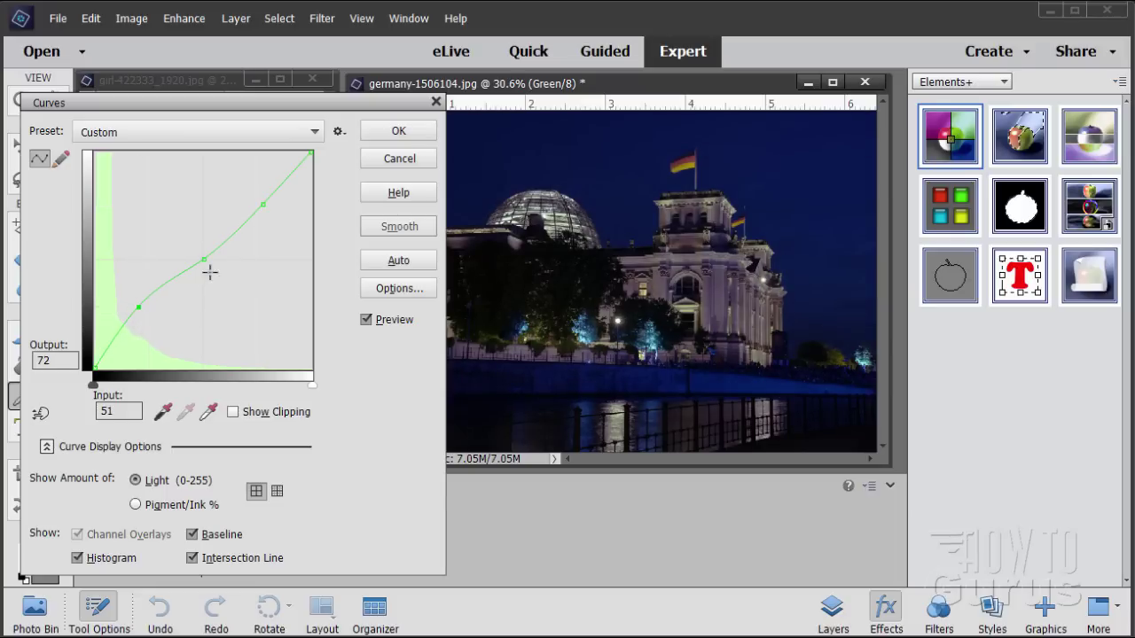
drag(205, 260, 207, 270)
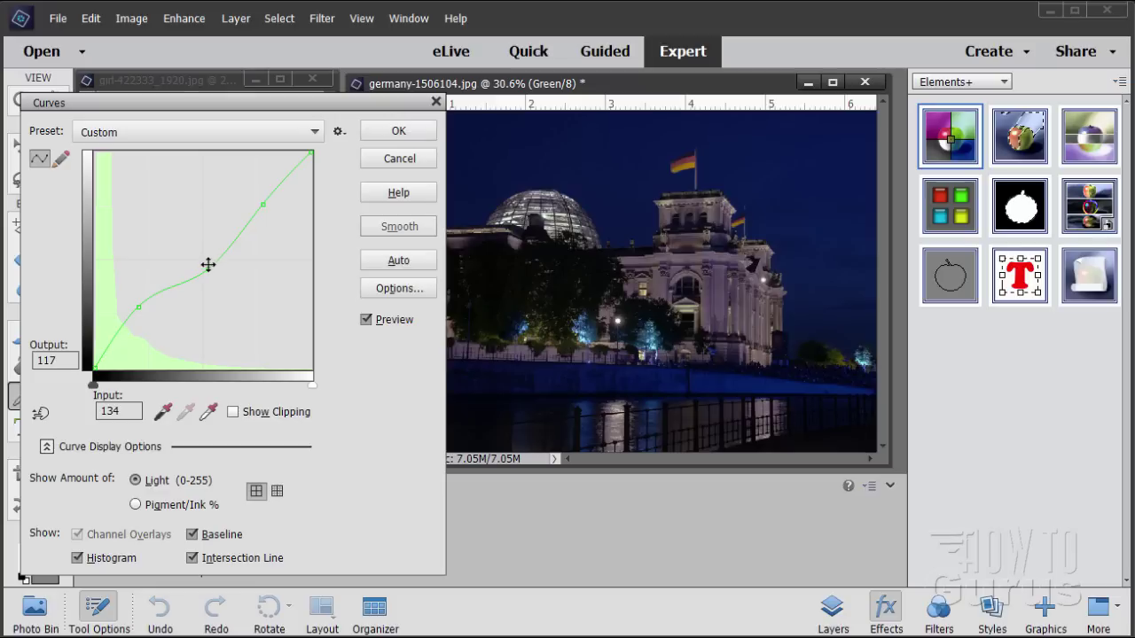
drag(208, 268, 206, 269)
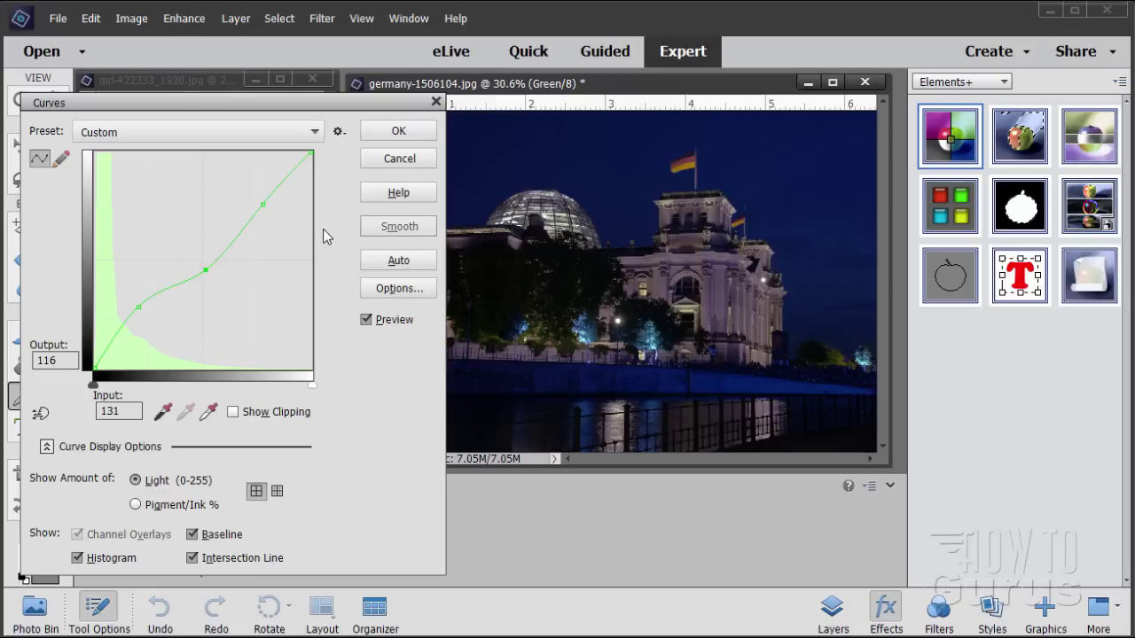
click(399, 132)
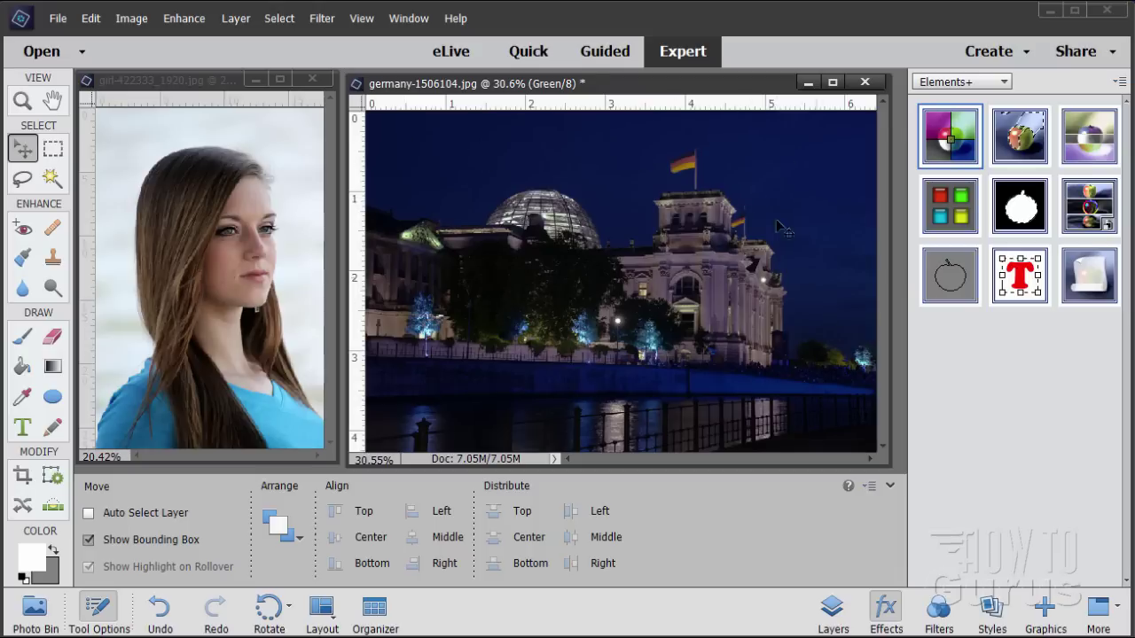
Create a Curves adjustment layer from the Elements+ RGB color commands, named Curves 1, with Normal mode and 100% opacity.
click(979, 149)
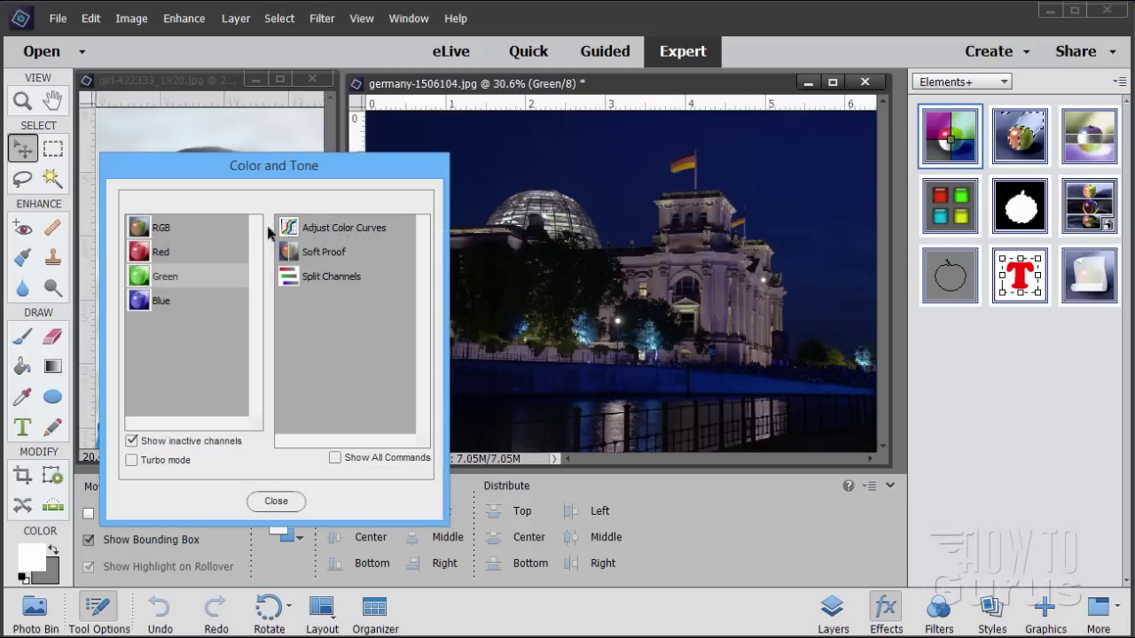
click(147, 228)
click(310, 232)
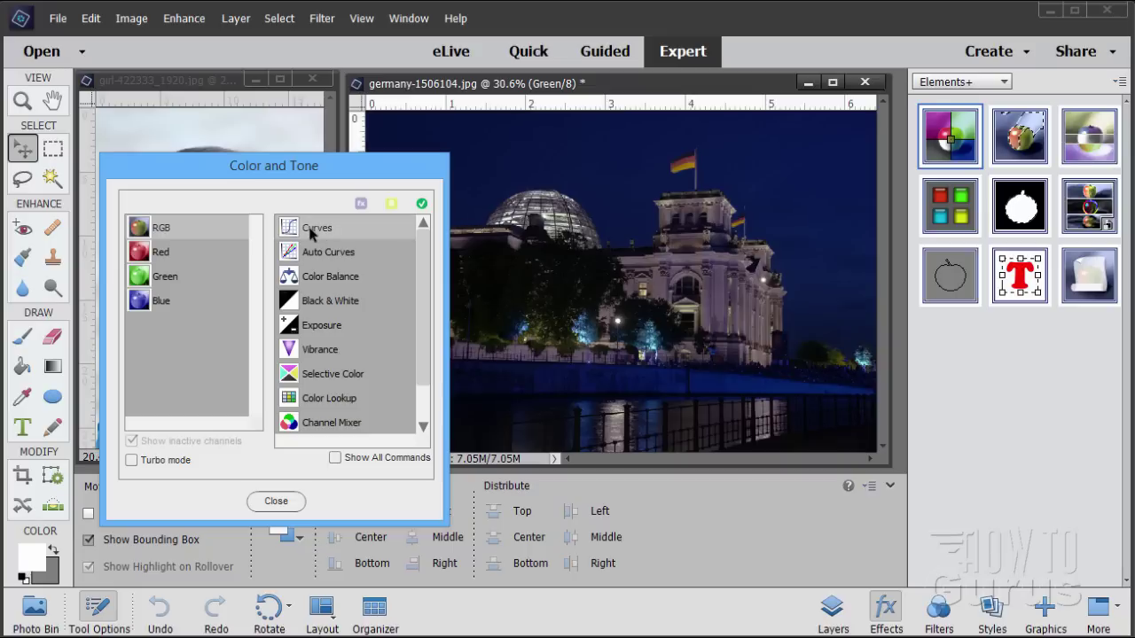
click(422, 204)
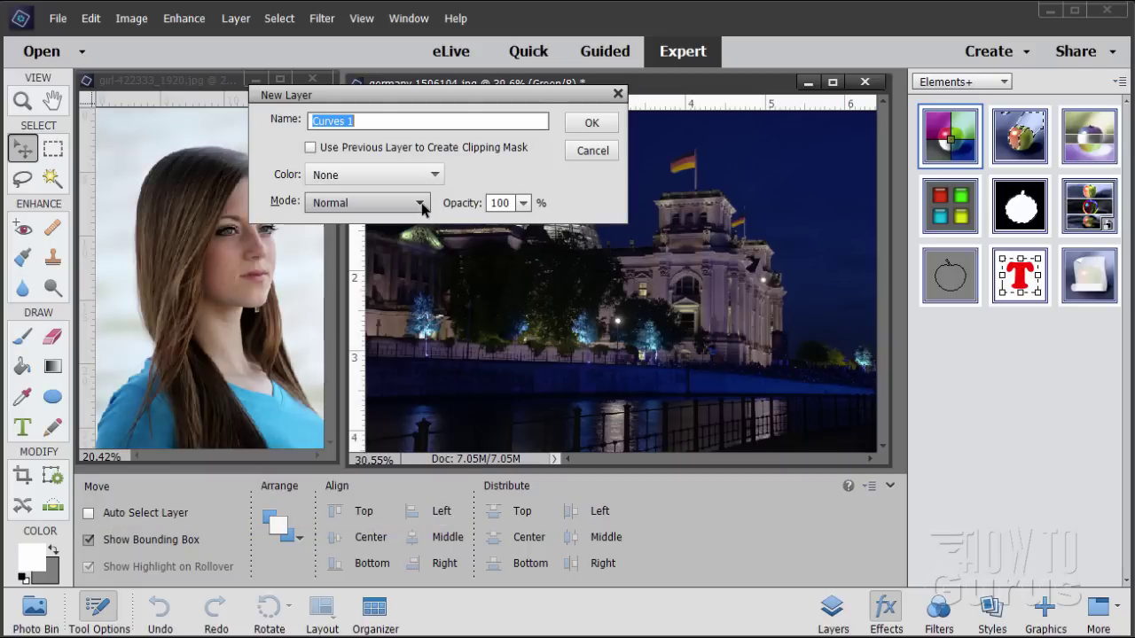
click(592, 123)
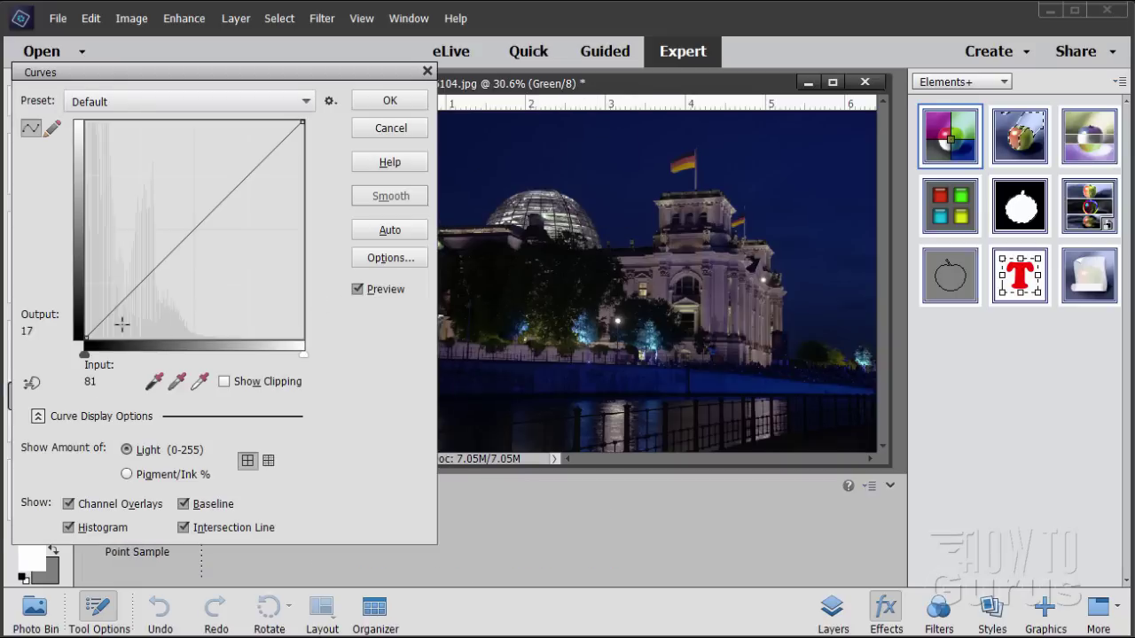
Raise the RGB curve's black point and midtones, set the shadow point to 57, 66, lower the highlights and white point to output 244, and apply.
drag(88, 337, 135, 283)
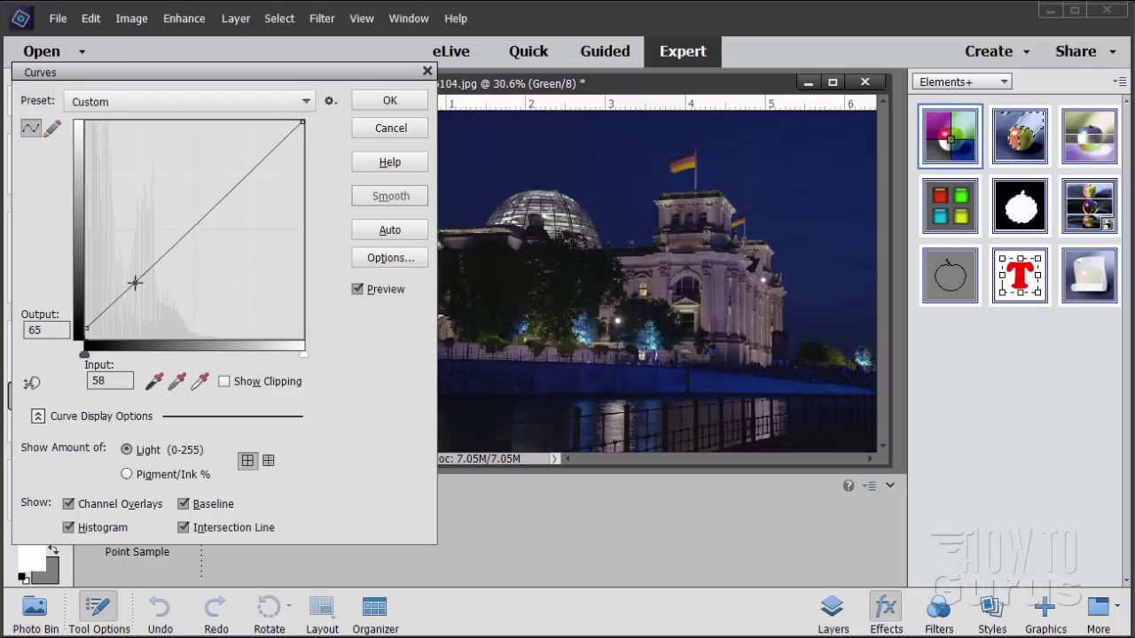
click(191, 230)
mouse_move(258, 169)
mouse_down()
mouse_move(251, 157)
mouse_move(259, 187)
mouse_up()
drag(192, 233, 193, 215)
drag(135, 281, 134, 282)
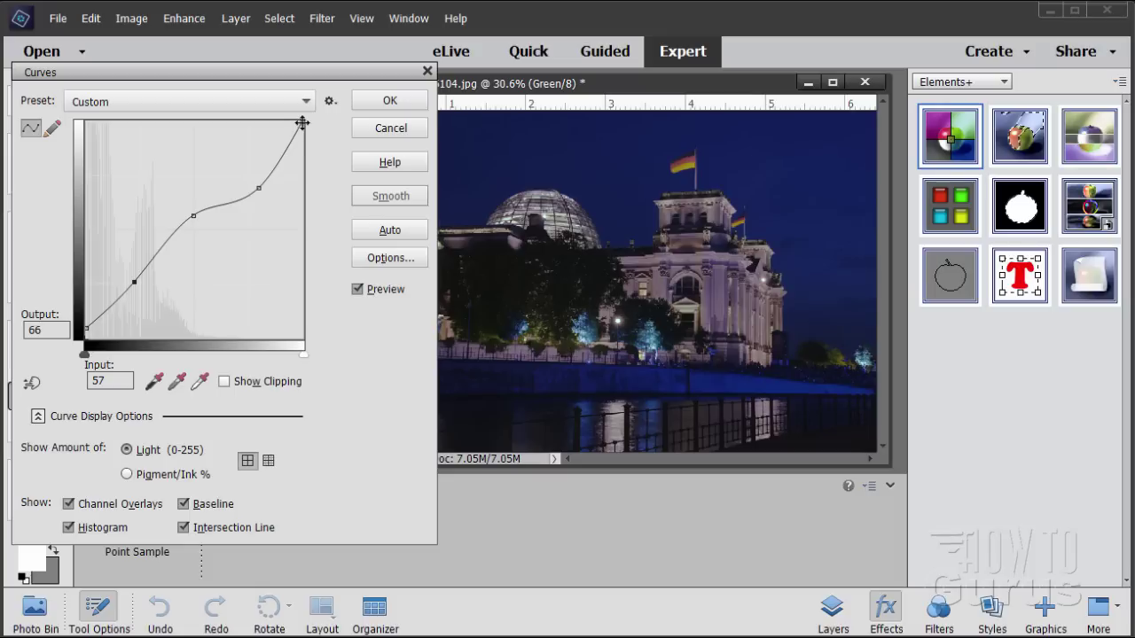
drag(303, 122, 302, 131)
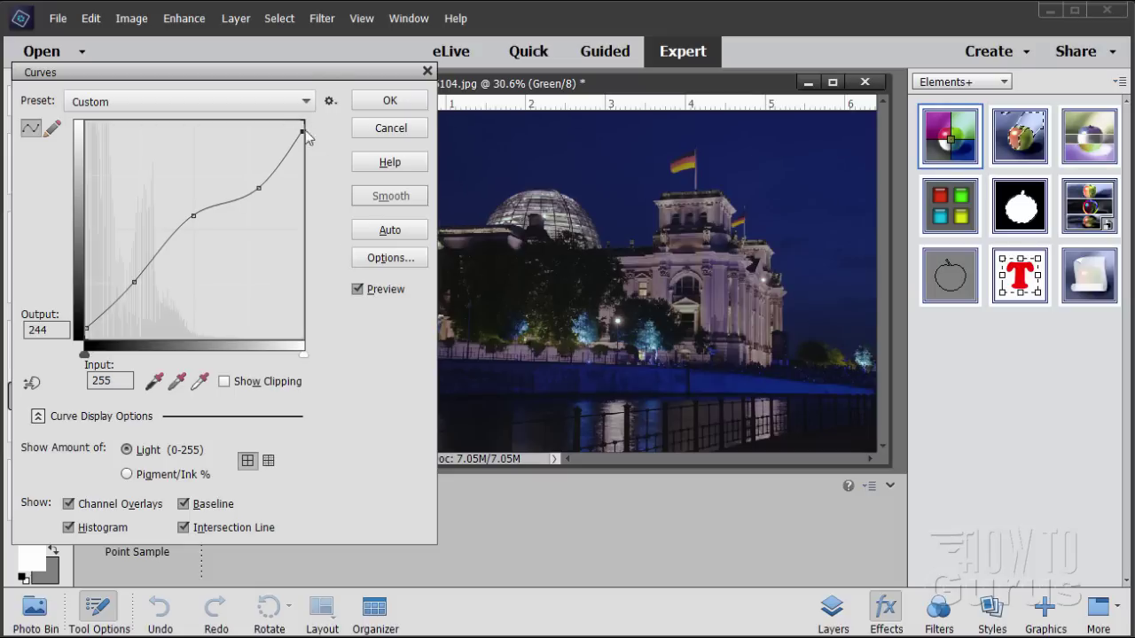
drag(335, 72, 272, 95)
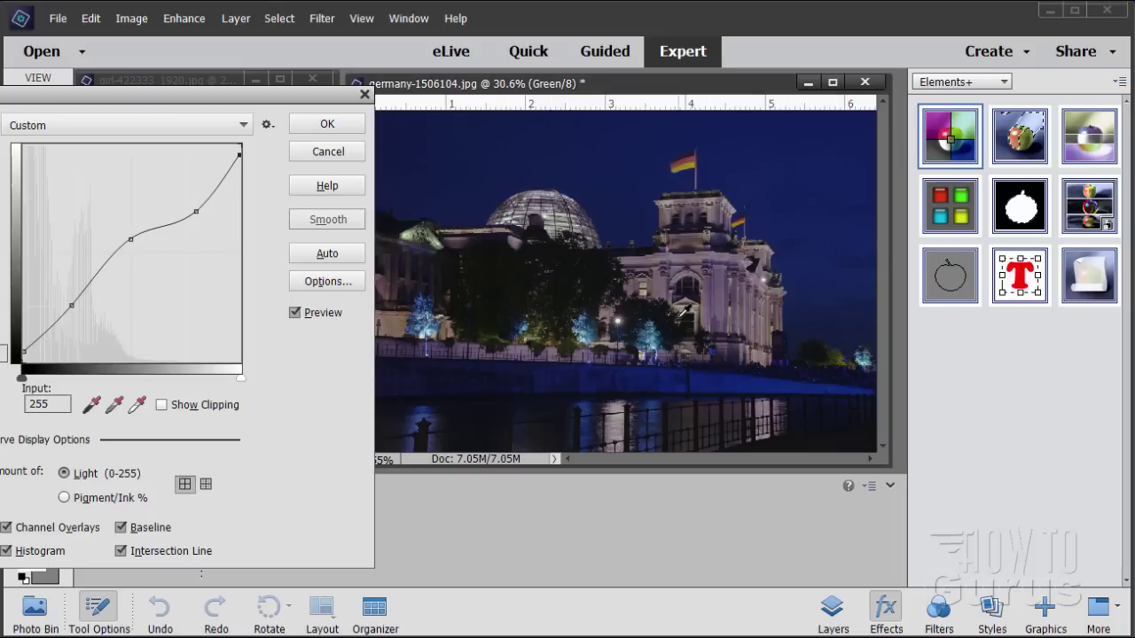
click(307, 123)
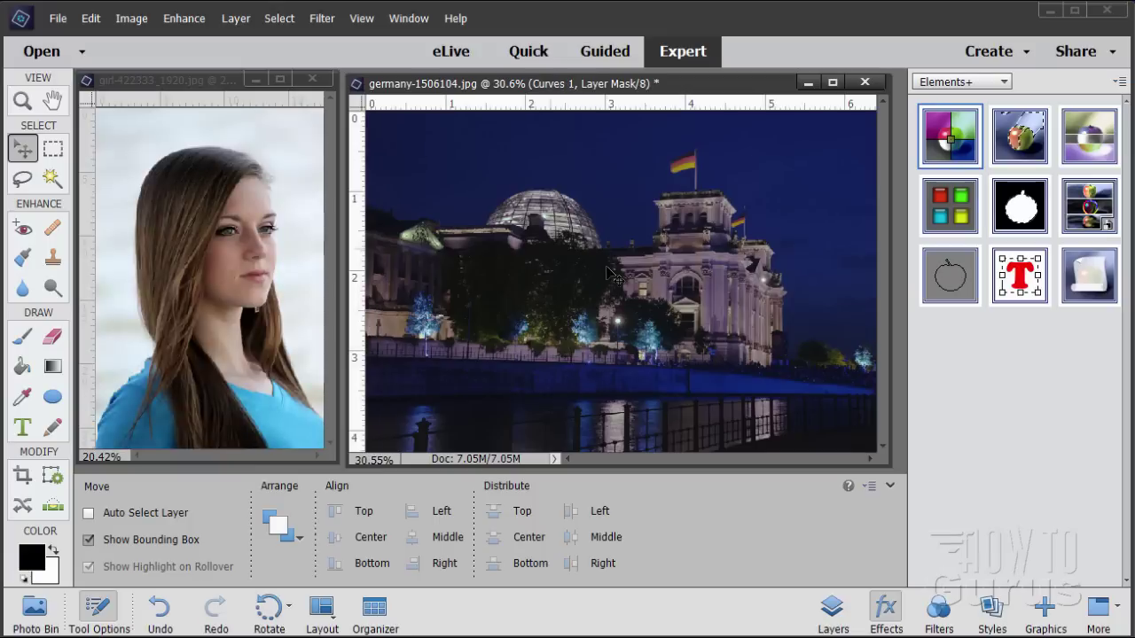
Compare the photo with the Curves 1 layer hidden and shown, and revert the photo to its original state.
click(838, 612)
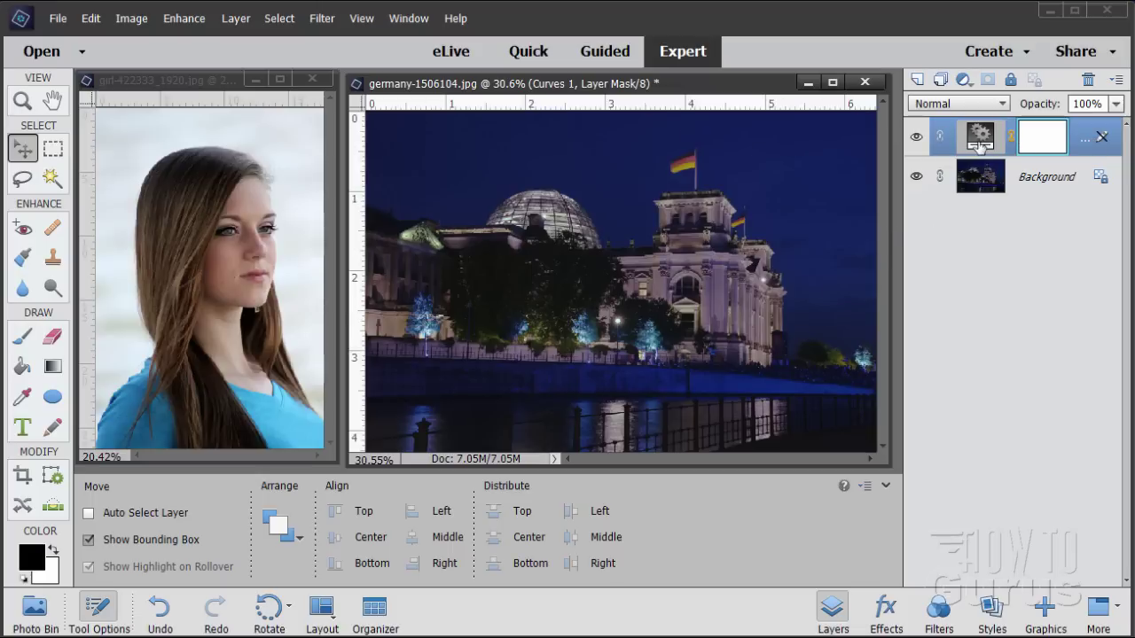
click(916, 137)
click(916, 137)
click(92, 19)
click(105, 75)
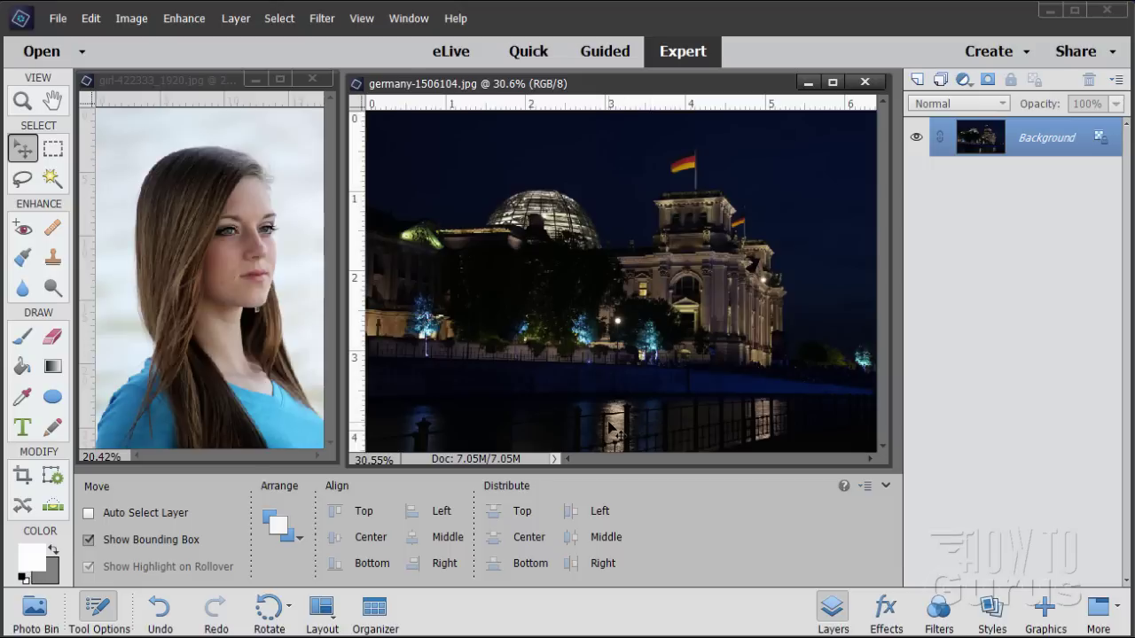
View the Elements+ Color and Tone commands for RGB on the reverted photo and close the dialog.
click(885, 612)
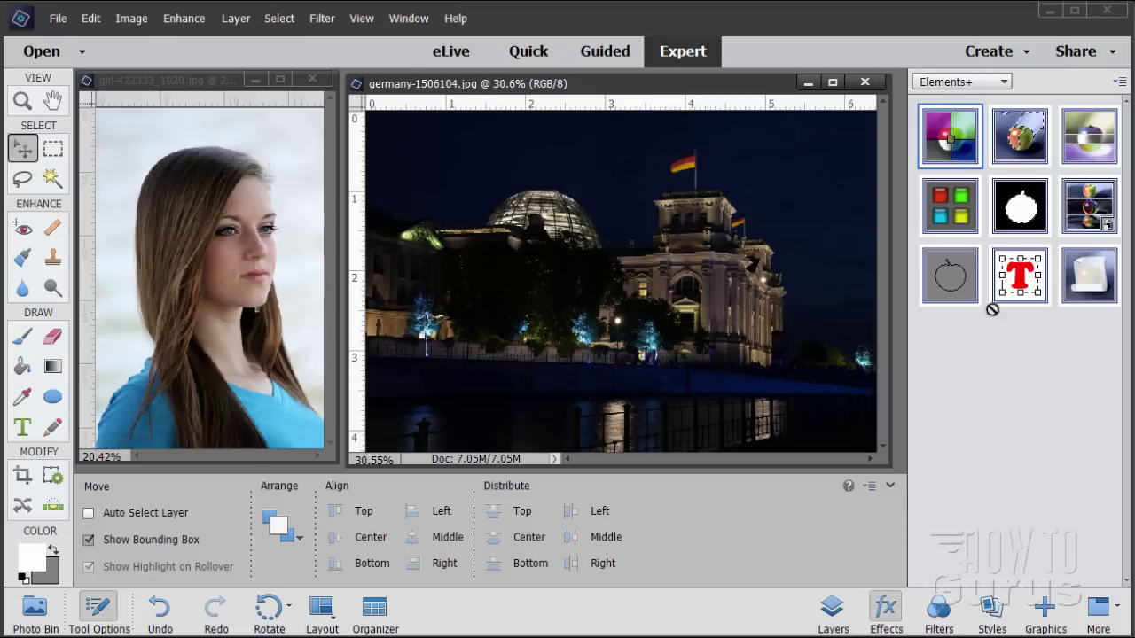
double_click(956, 140)
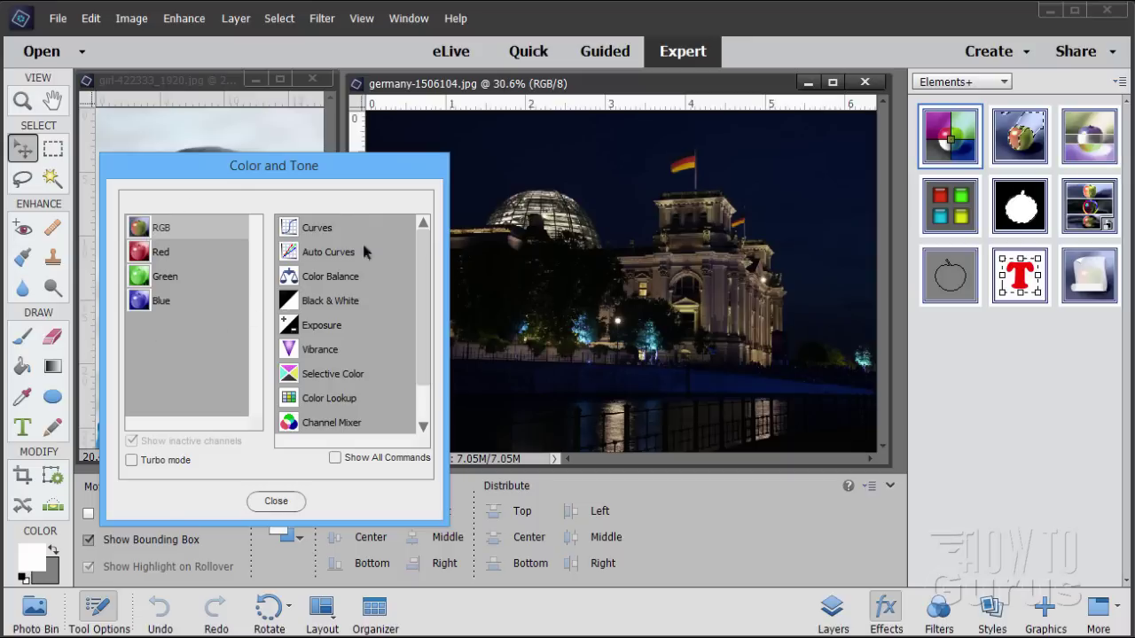
click(276, 502)
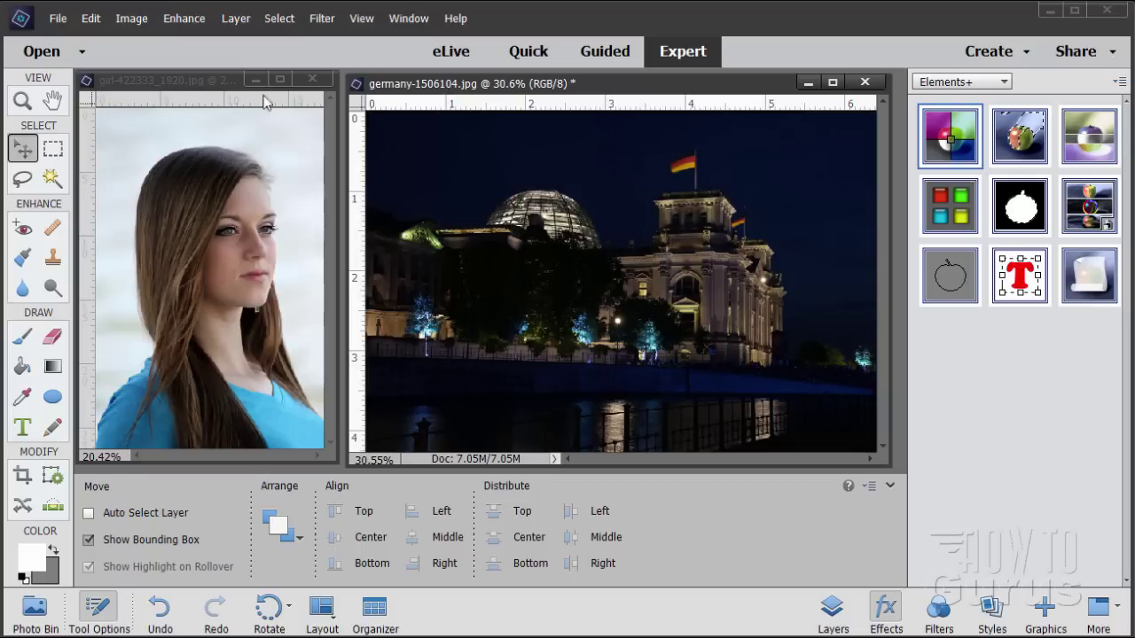
View the built-in Adjust Color Curves dialog with its styles and sliders, and cancel it without applying an adjustment.
click(183, 22)
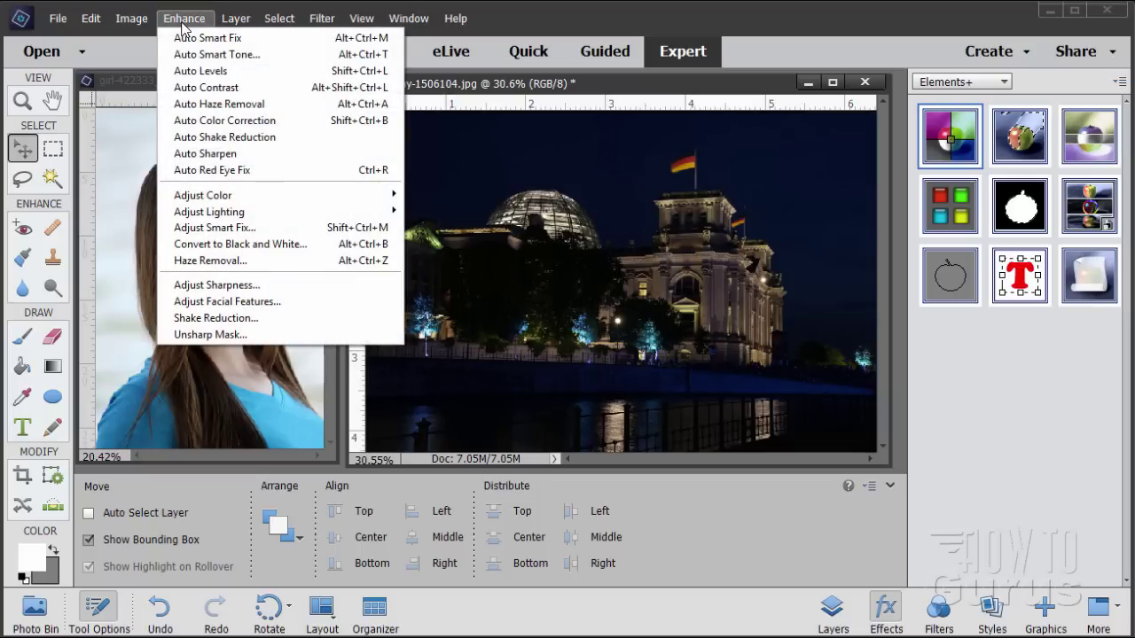
mouse_move(249, 194)
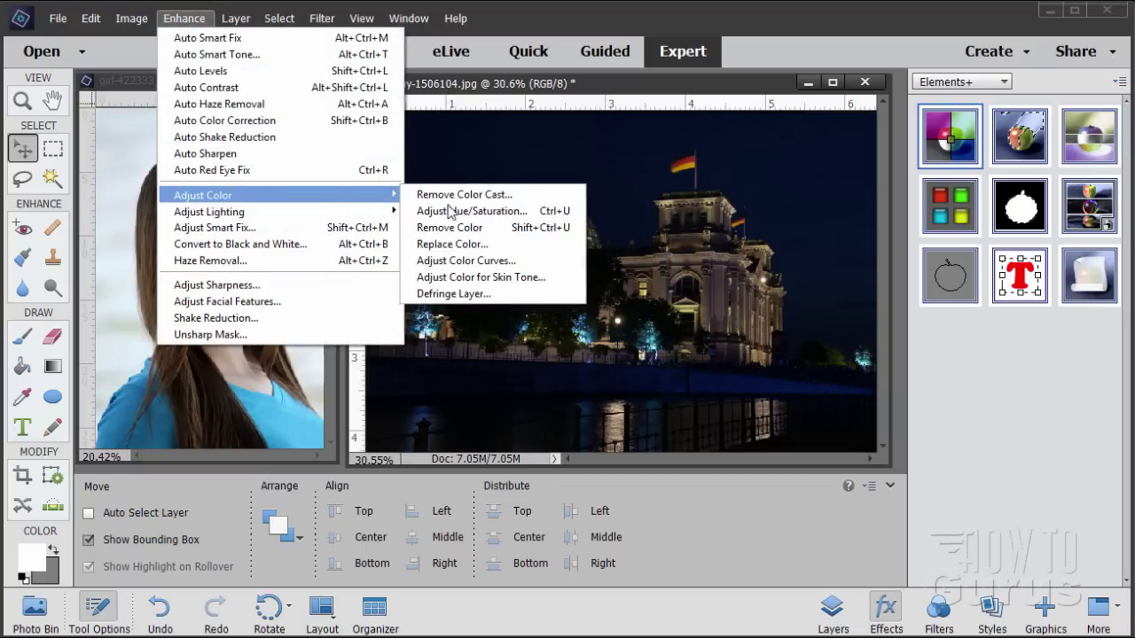
click(463, 264)
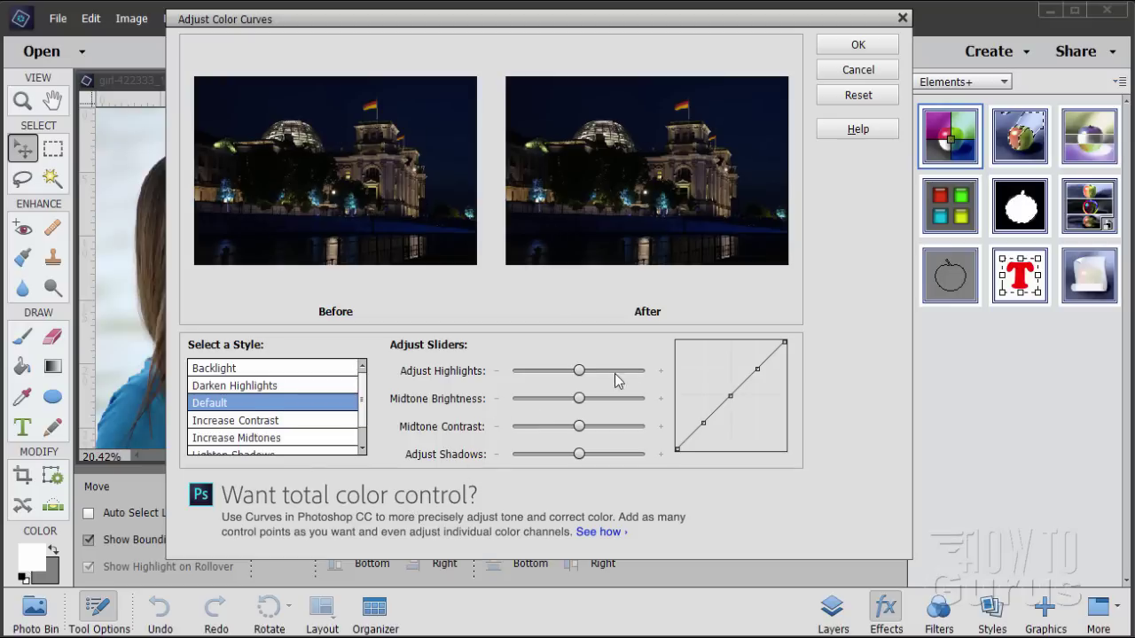
click(856, 70)
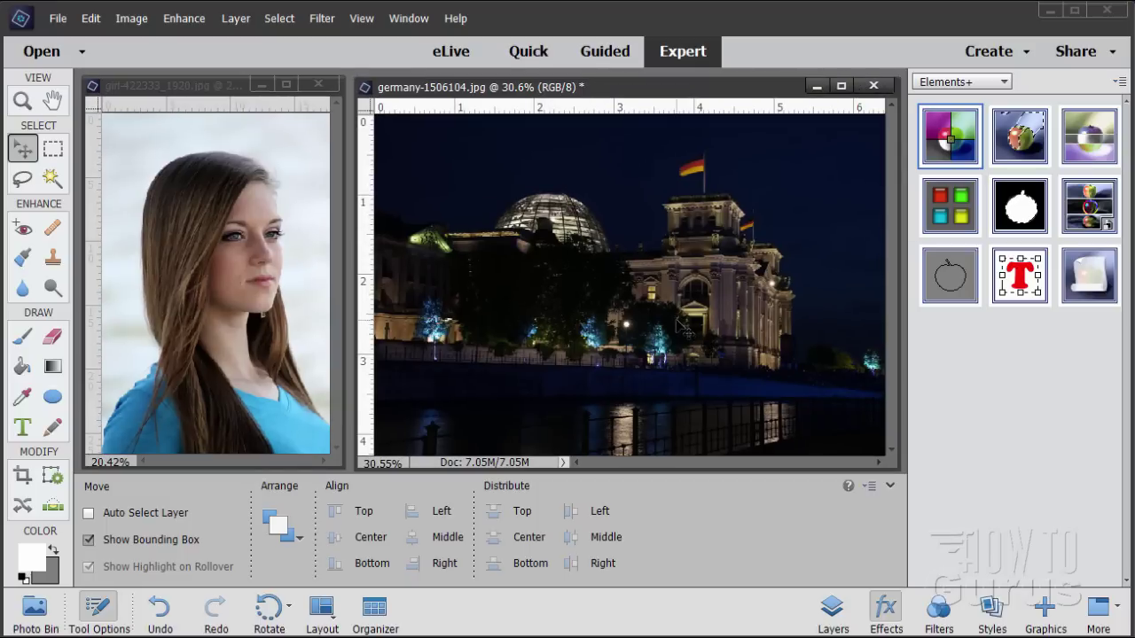
Examine the list of RGB commands in Color and Tone, including Black & White, and close the dialog.
double_click(965, 128)
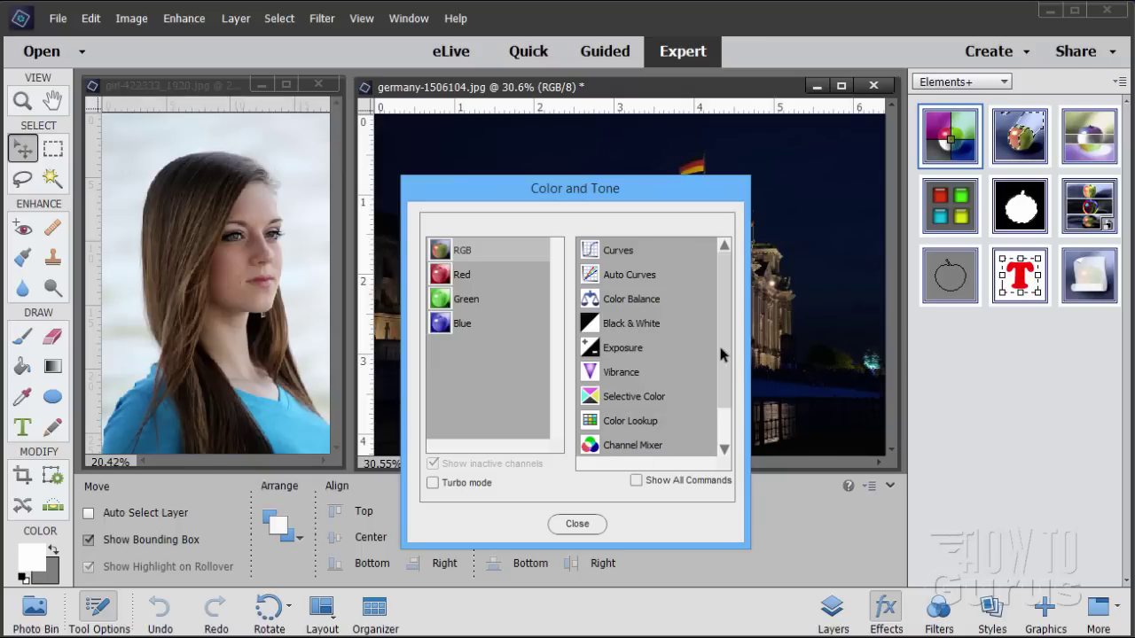
mouse_move(719, 341)
mouse_down()
mouse_move(721, 392)
mouse_move(720, 350)
mouse_up()
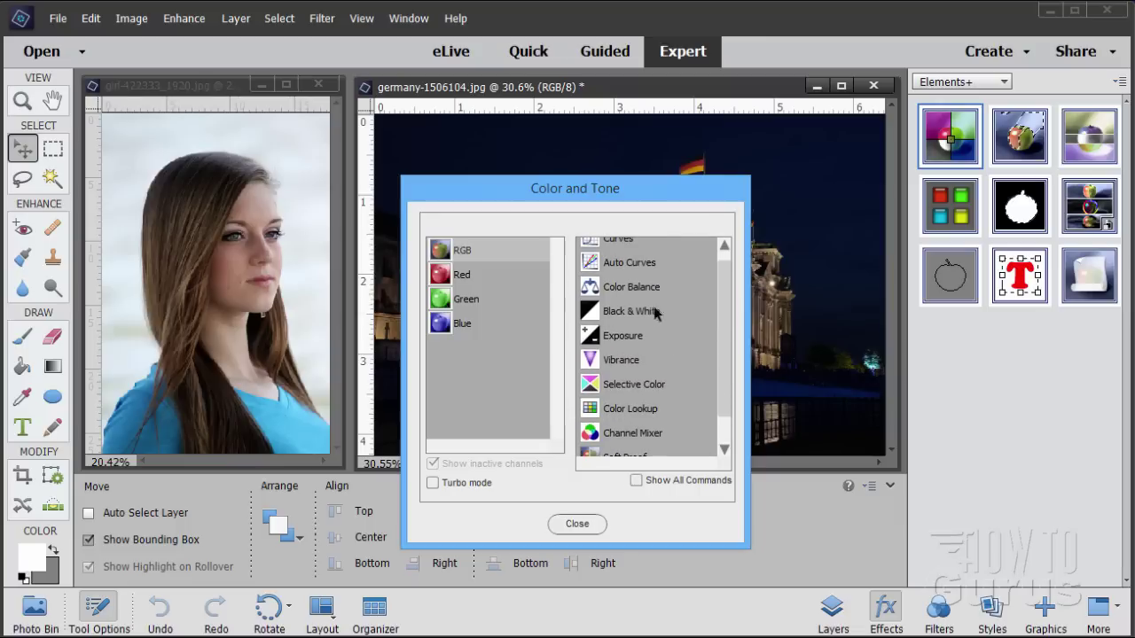
click(577, 524)
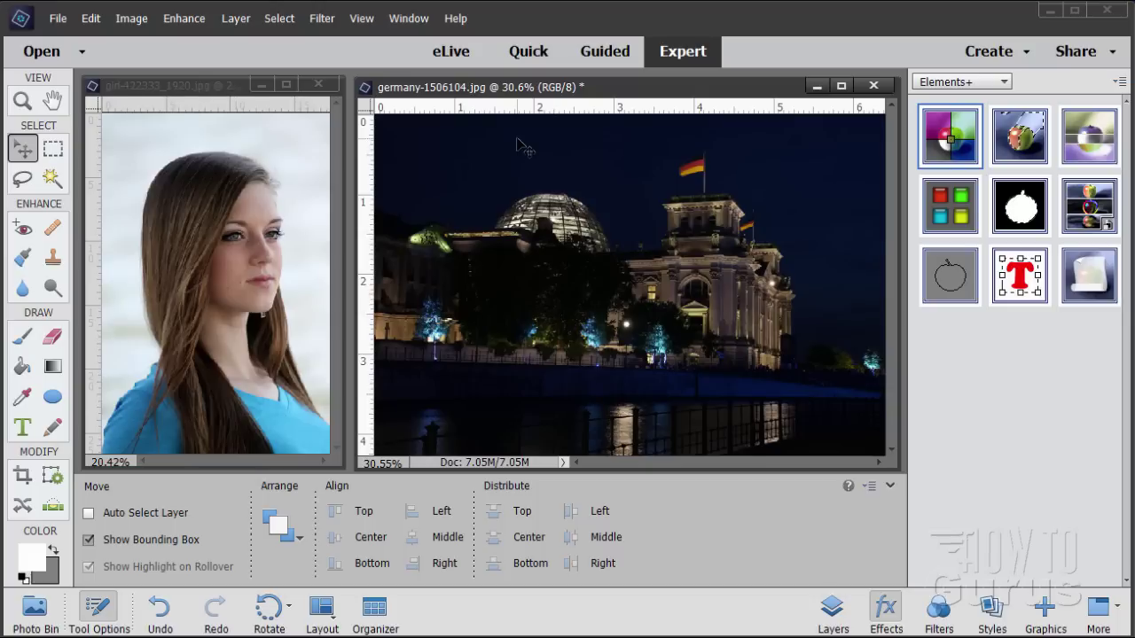
Preview the built-in Convert to Black and White styles on the night photo, including Newspaper, Infrared Effect, Scenic Landscape, Urban/Snapshots and Vivid Landscapes.
click(169, 22)
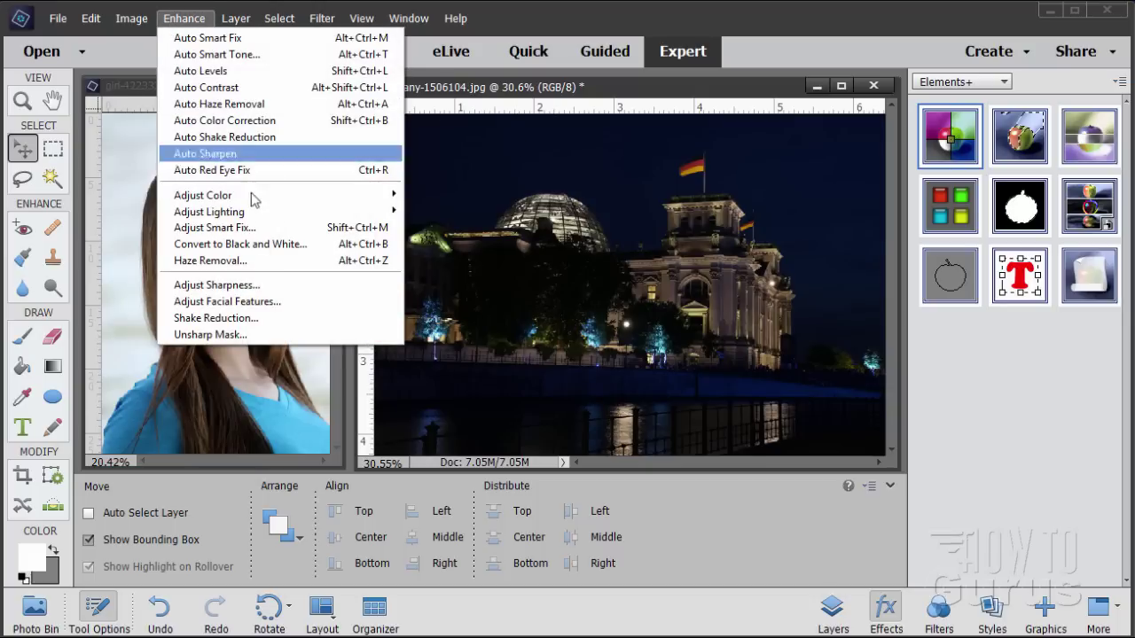
click(248, 245)
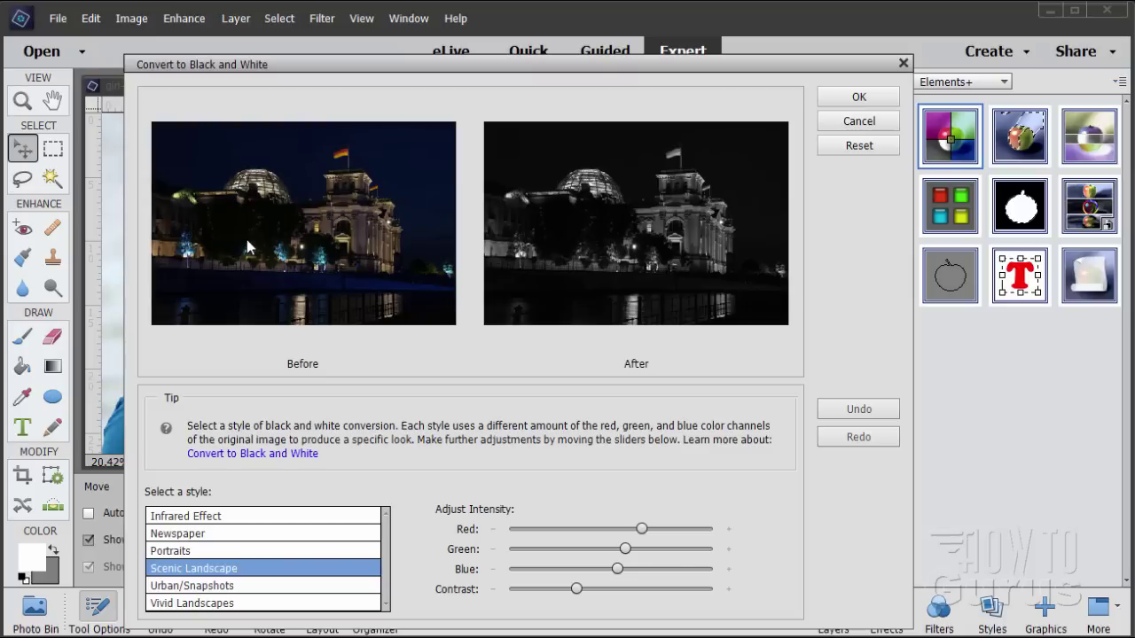
drag(486, 59, 419, 32)
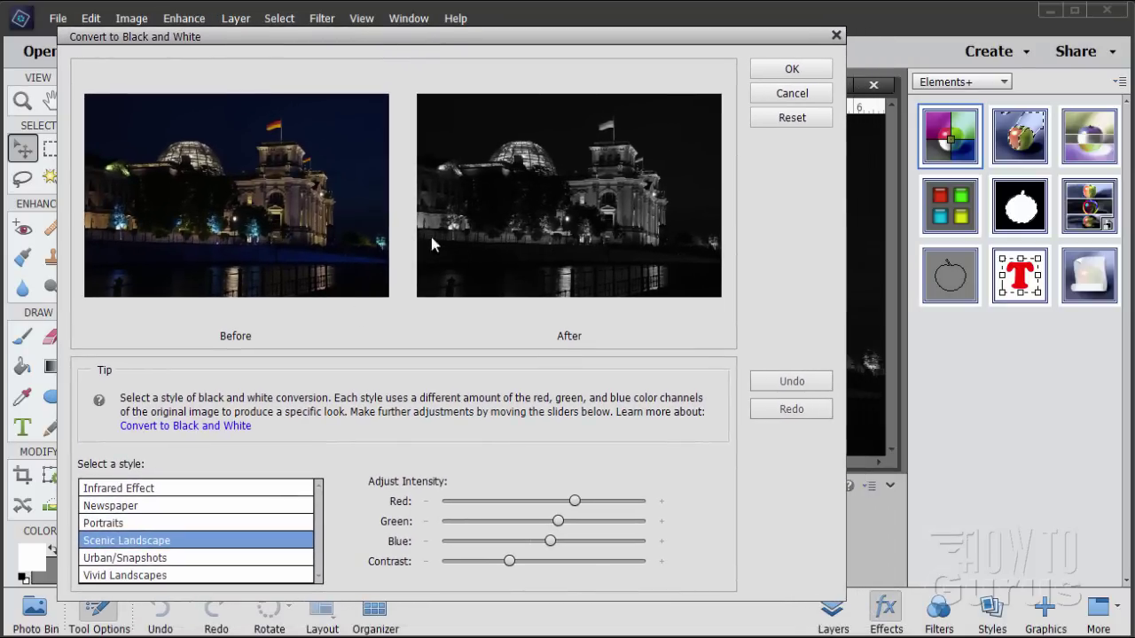
click(130, 523)
click(130, 507)
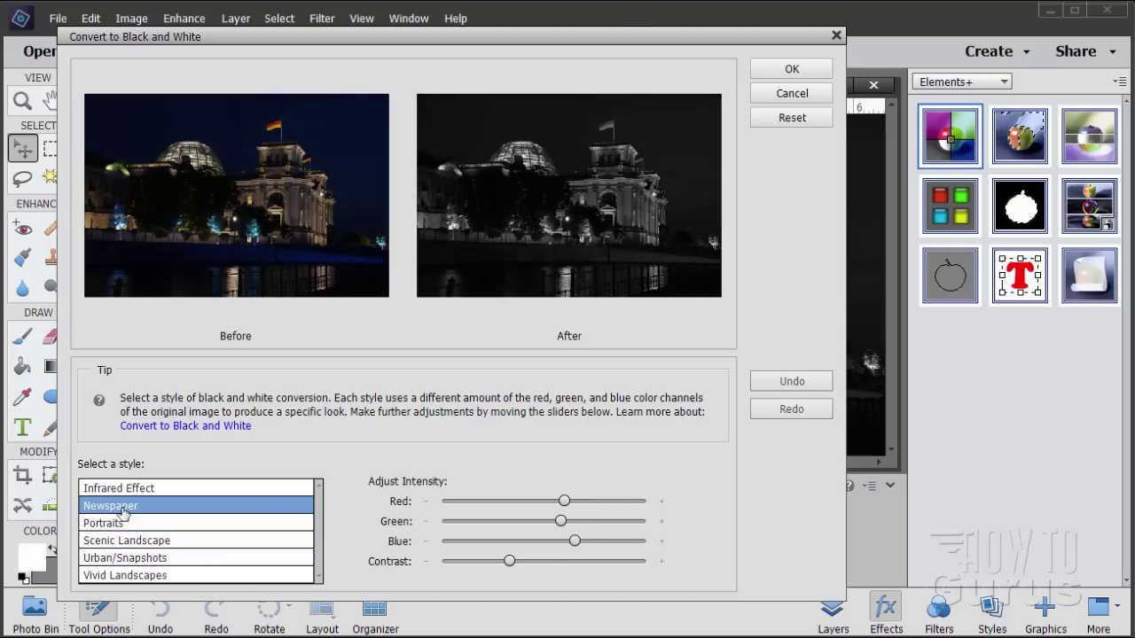
click(150, 489)
click(157, 539)
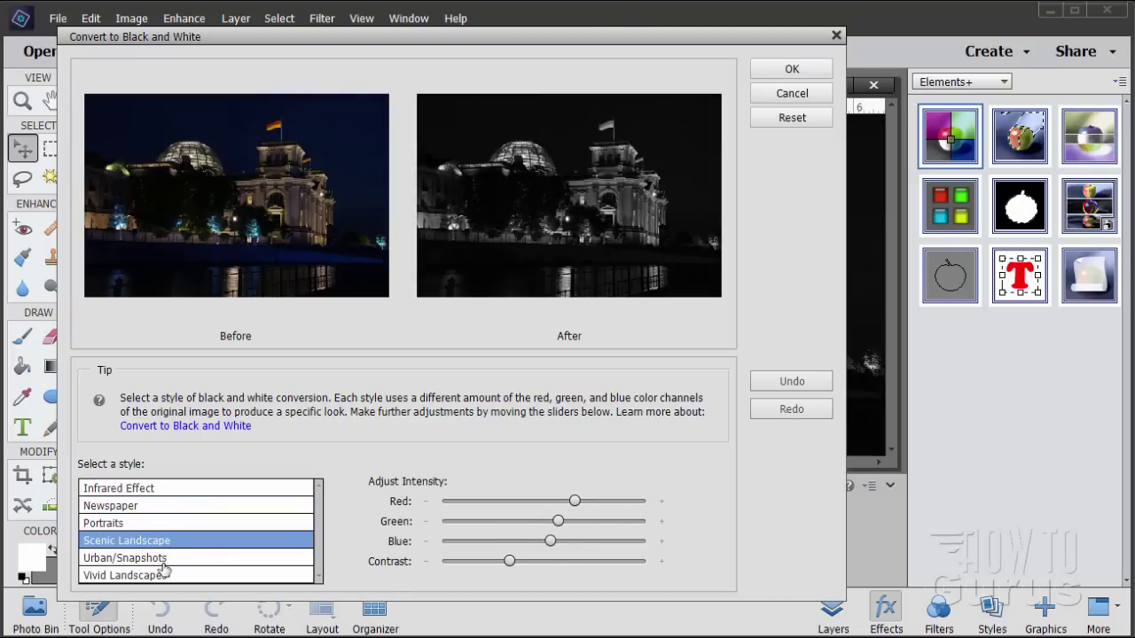
click(162, 559)
click(160, 575)
click(158, 557)
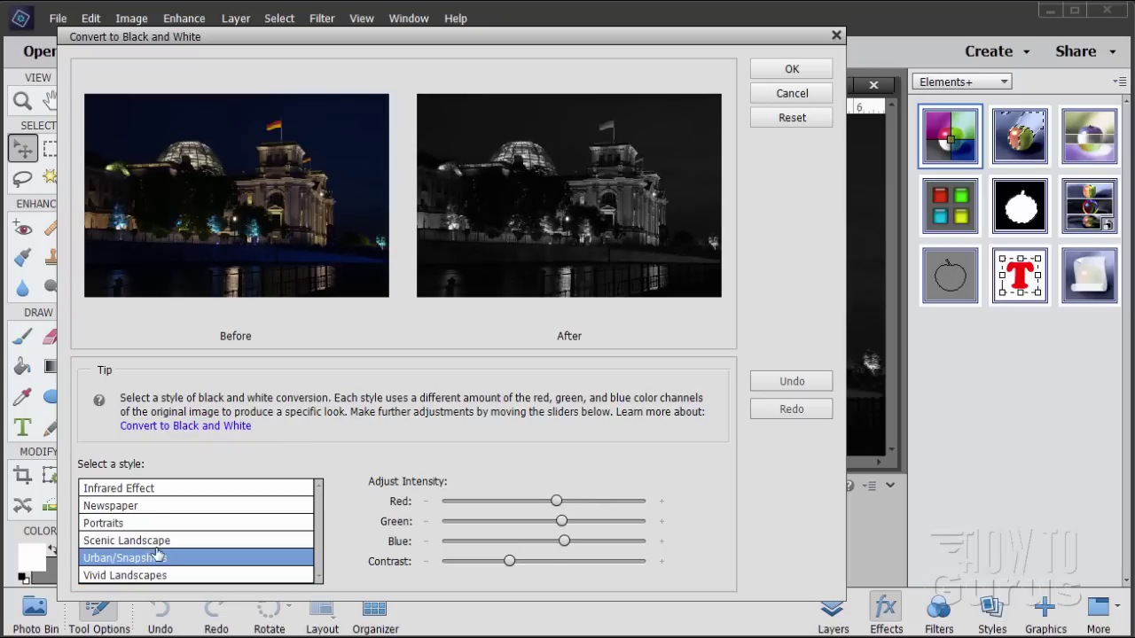
click(144, 508)
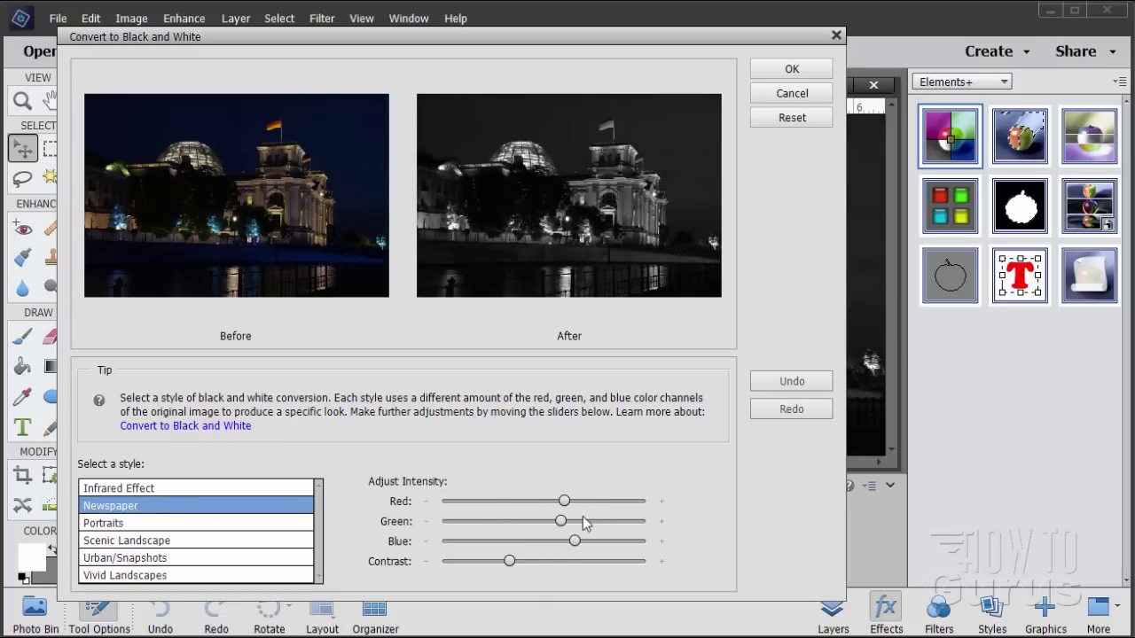
Try stronger blue, green and contrast with less red on the Newspaper black-and-white conversion, and cancel the dialog without applying it.
drag(547, 566, 639, 543)
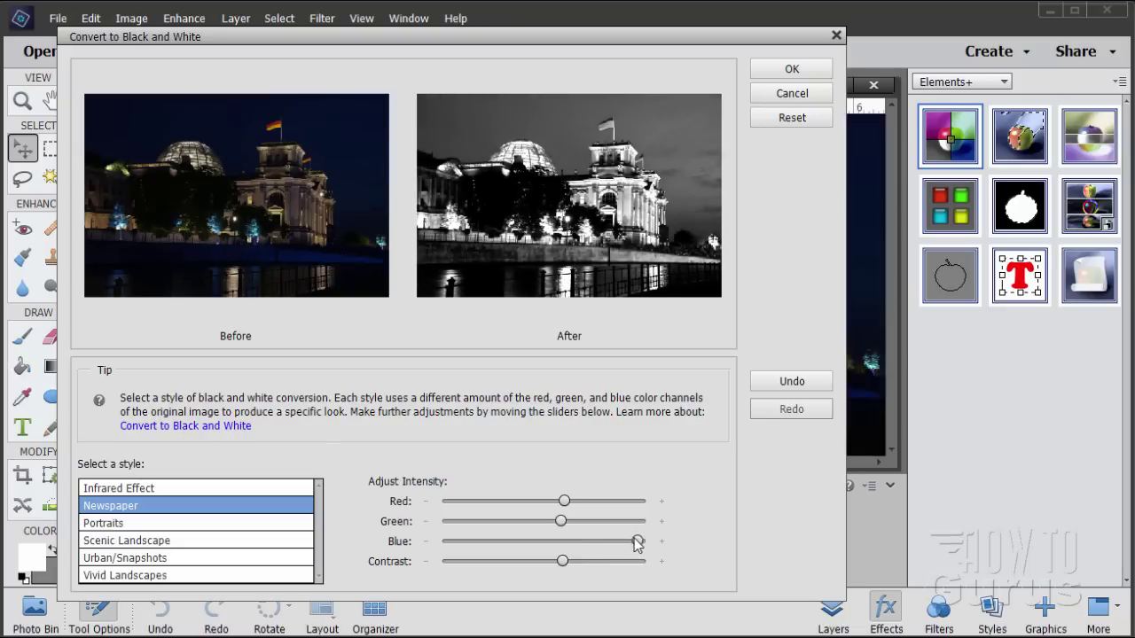
drag(561, 522, 577, 523)
drag(564, 502, 526, 502)
drag(564, 562, 537, 562)
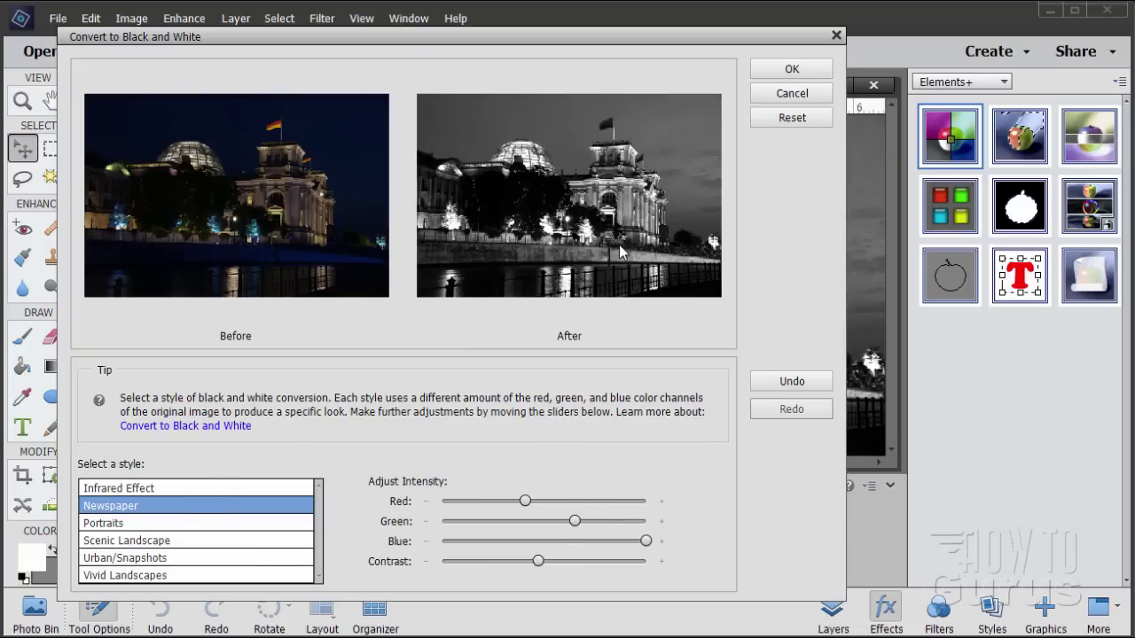
click(768, 93)
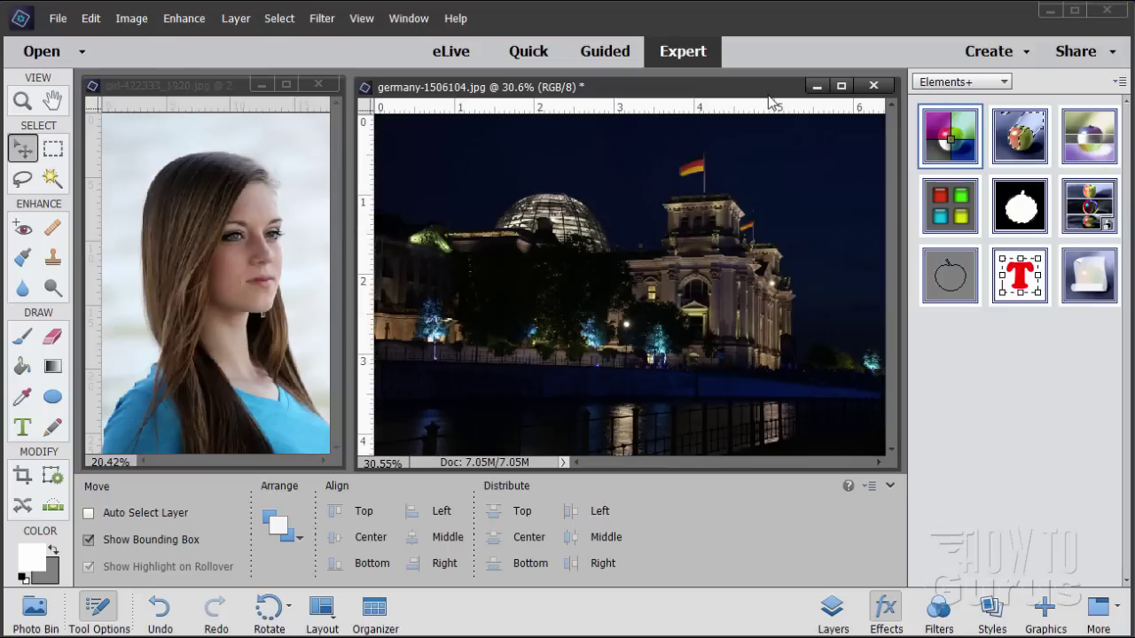
Add a Black & White 1 adjustment layer for RGB through the Elements+ Color and Tone commands, review its presets and keep Default.
double_click(947, 157)
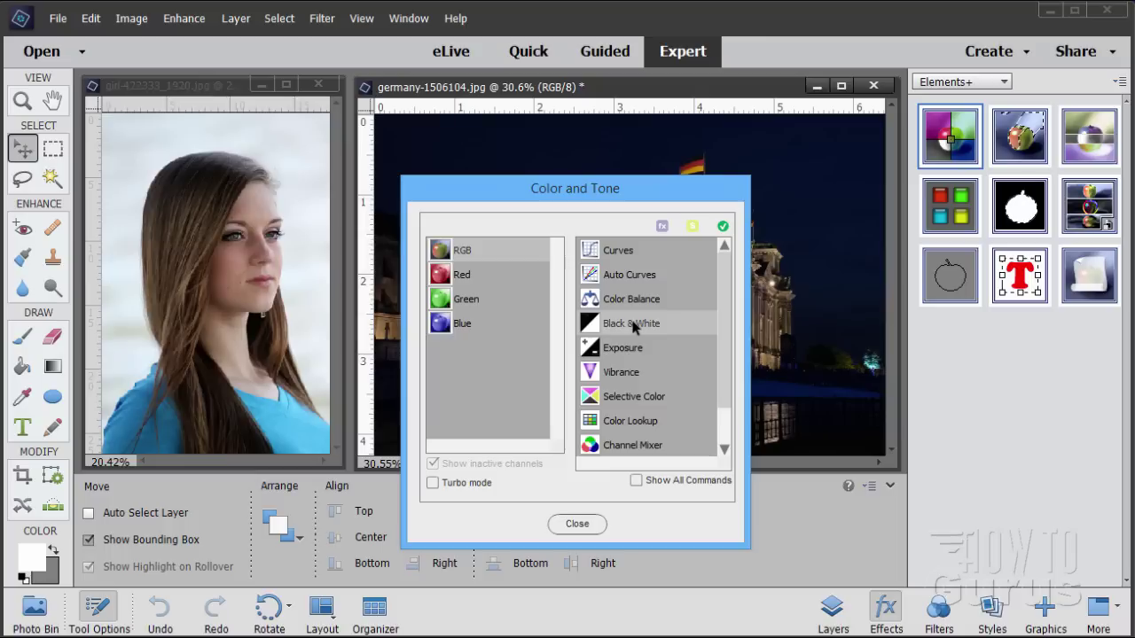
click(724, 228)
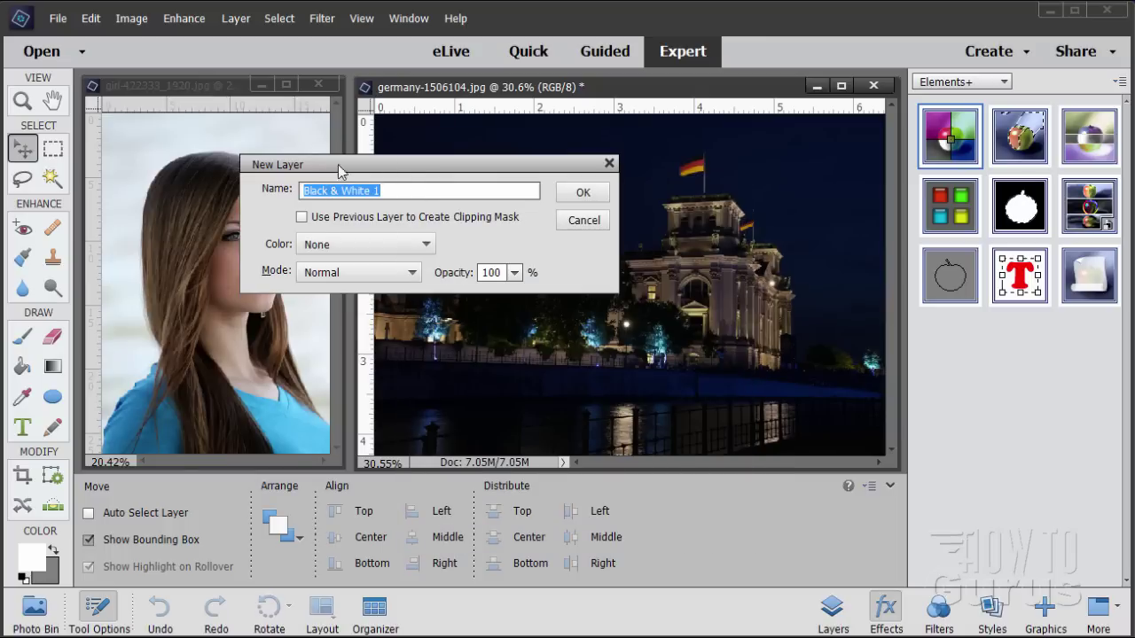
click(583, 194)
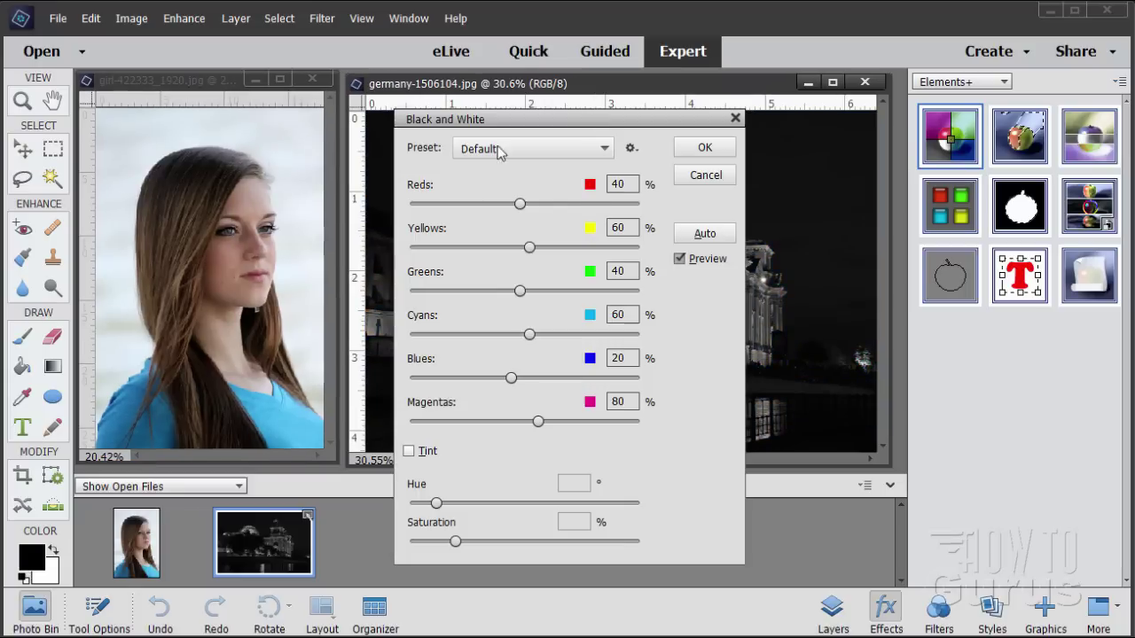
drag(496, 121, 135, 81)
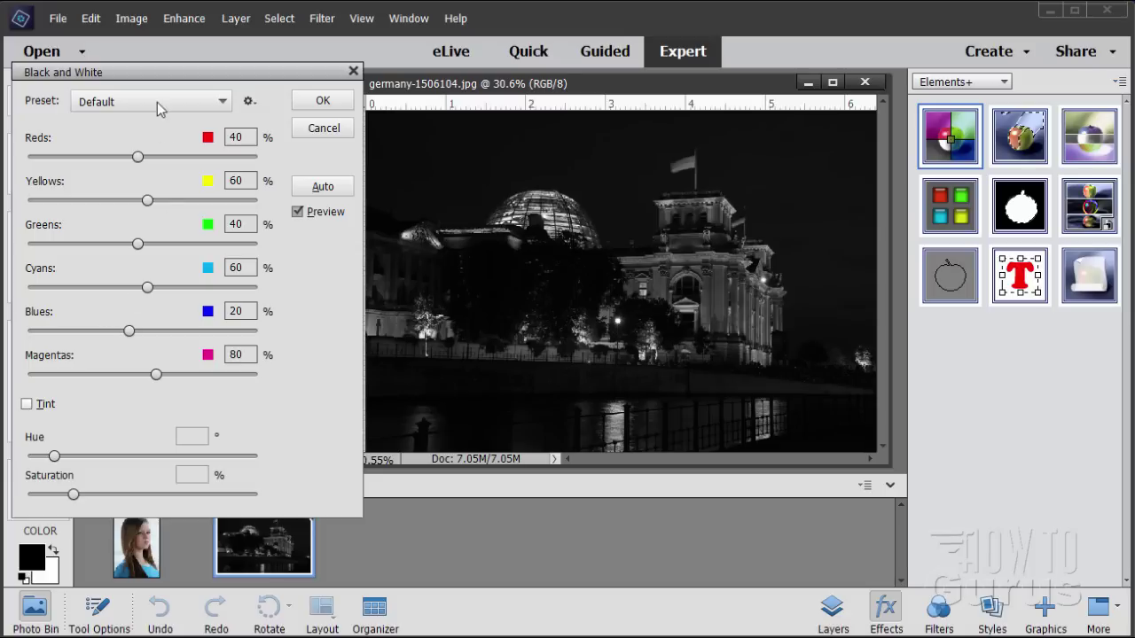
click(221, 102)
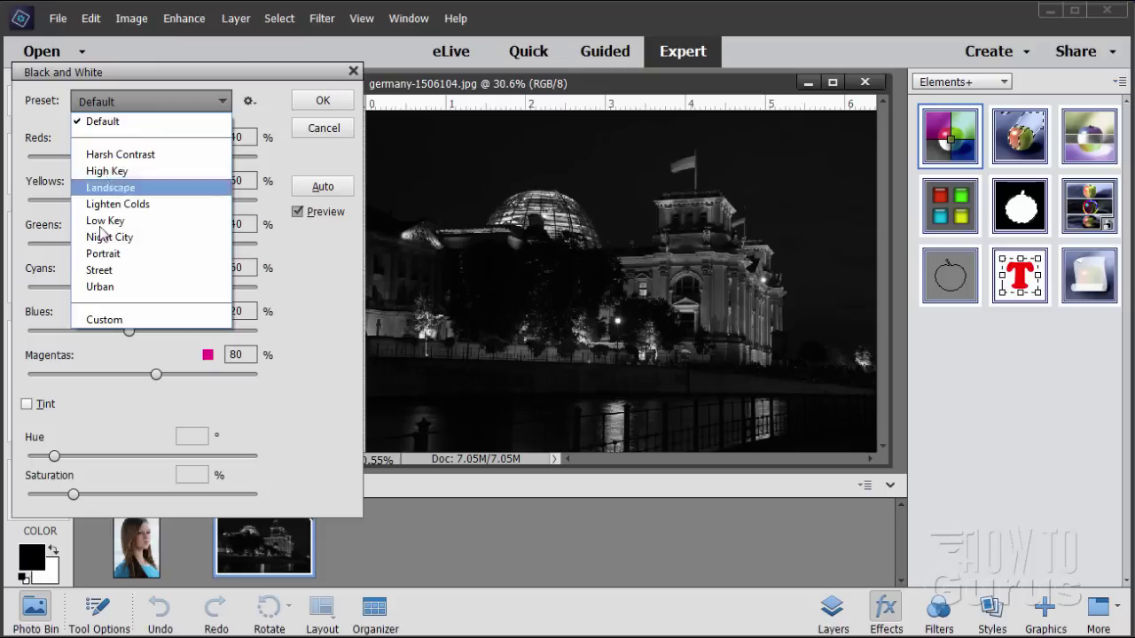
click(176, 121)
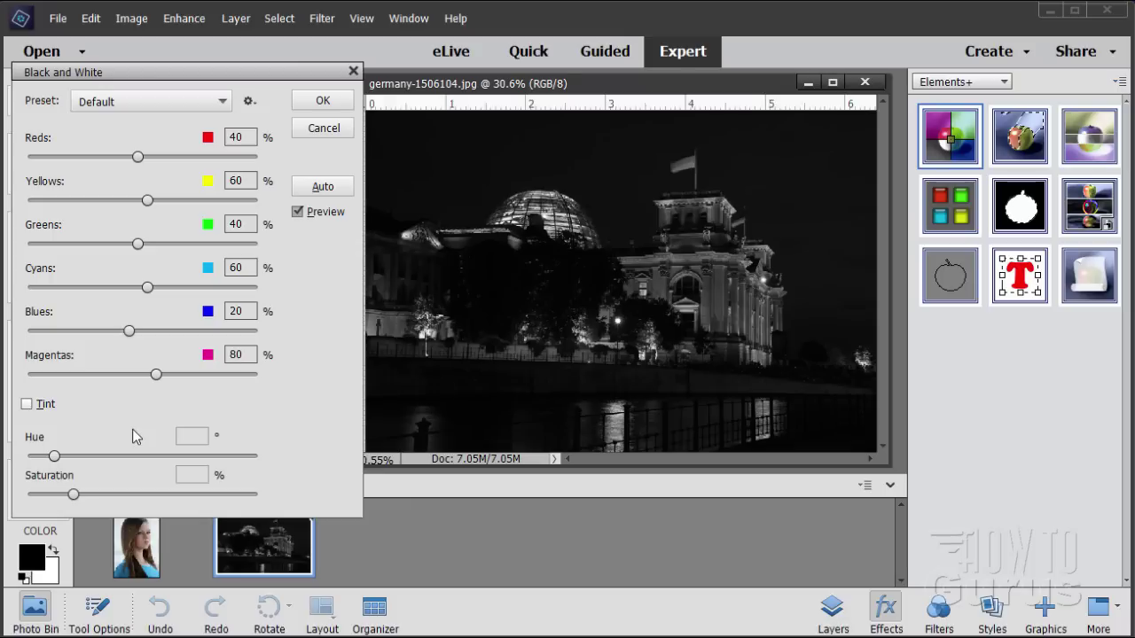
Set the Black & White adjustment's Blues to 257%, Cyans to 121%, Greens to 268% and Magentas to -28%.
drag(129, 331, 236, 332)
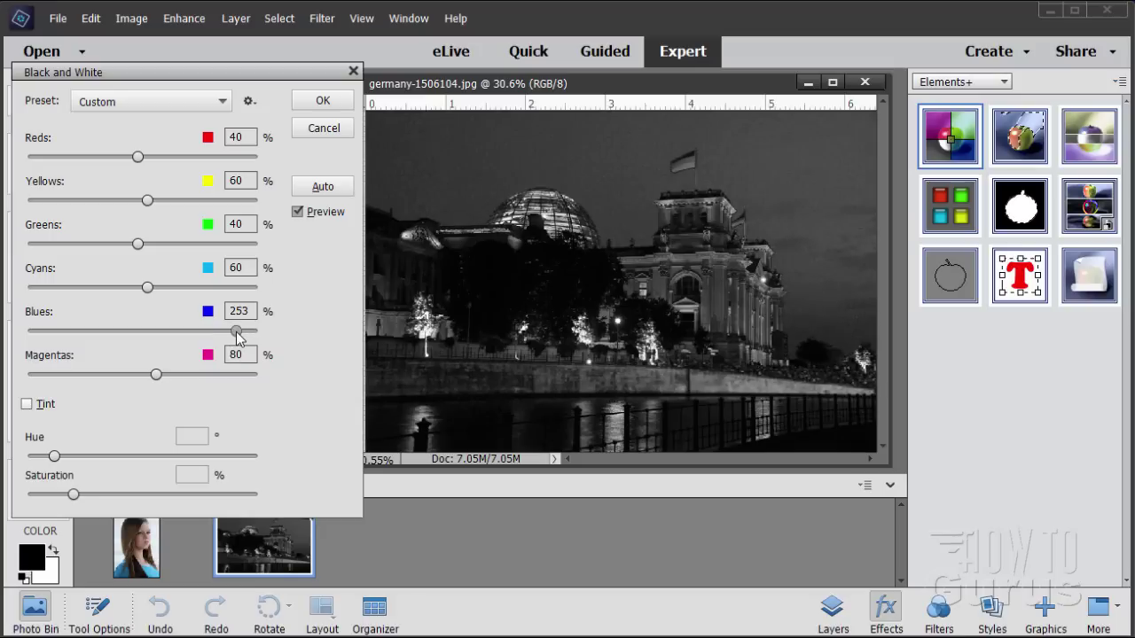
drag(147, 288, 176, 300)
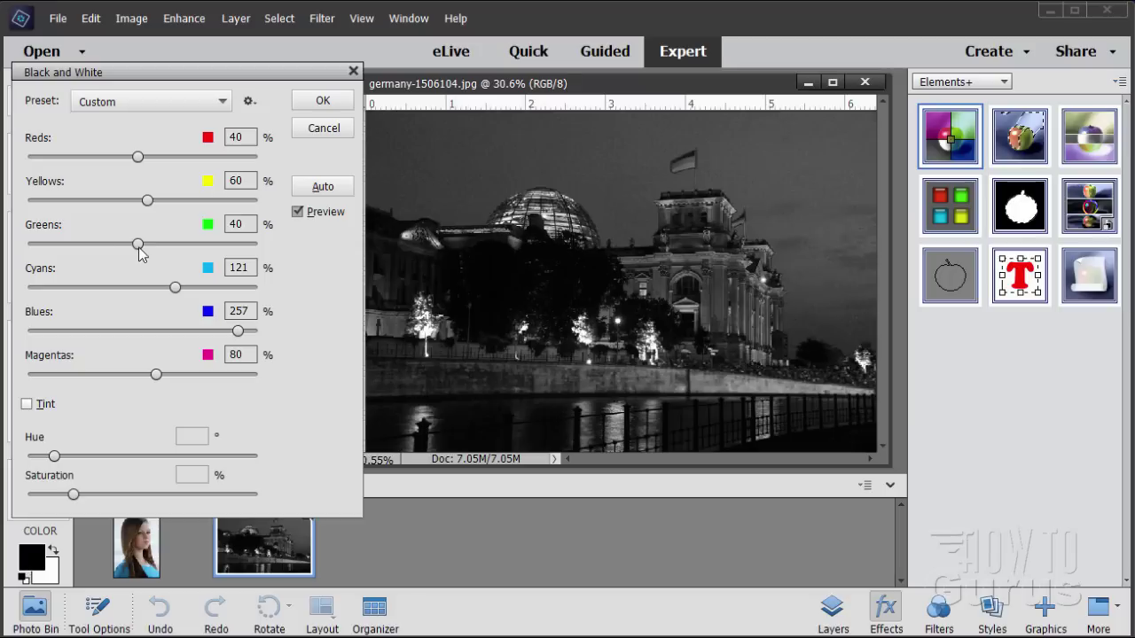
drag(140, 249, 244, 248)
drag(156, 375, 107, 376)
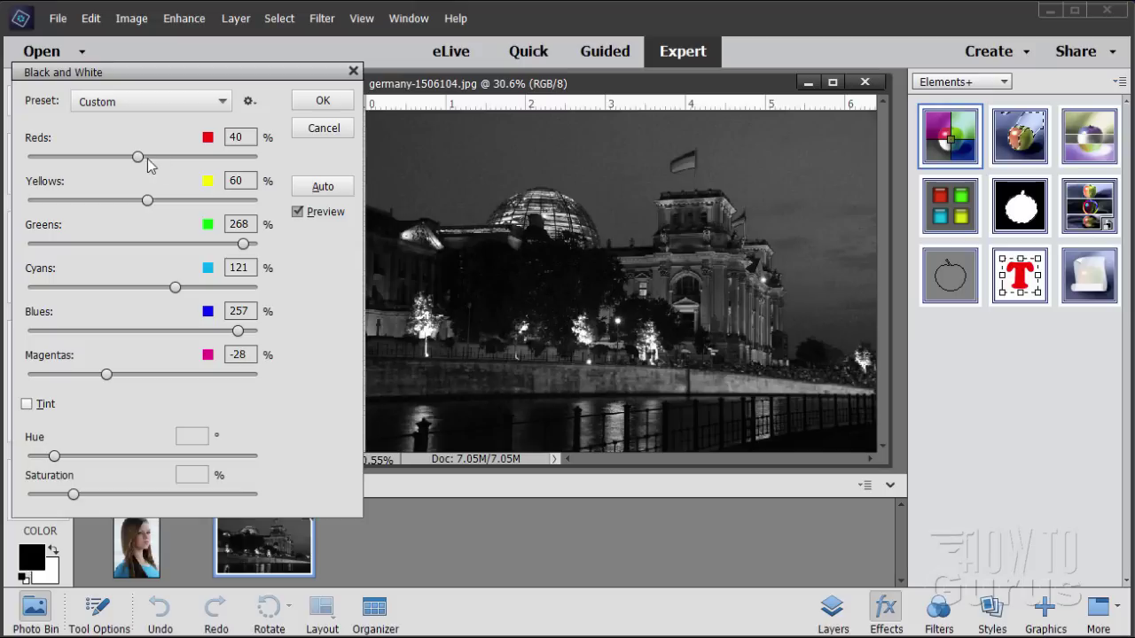
Set the Black & White adjustment's Reds to 240%, Yellows to 123% and Cyans to 147%, and apply it.
drag(138, 157, 230, 159)
drag(146, 201, 176, 202)
drag(229, 157, 230, 158)
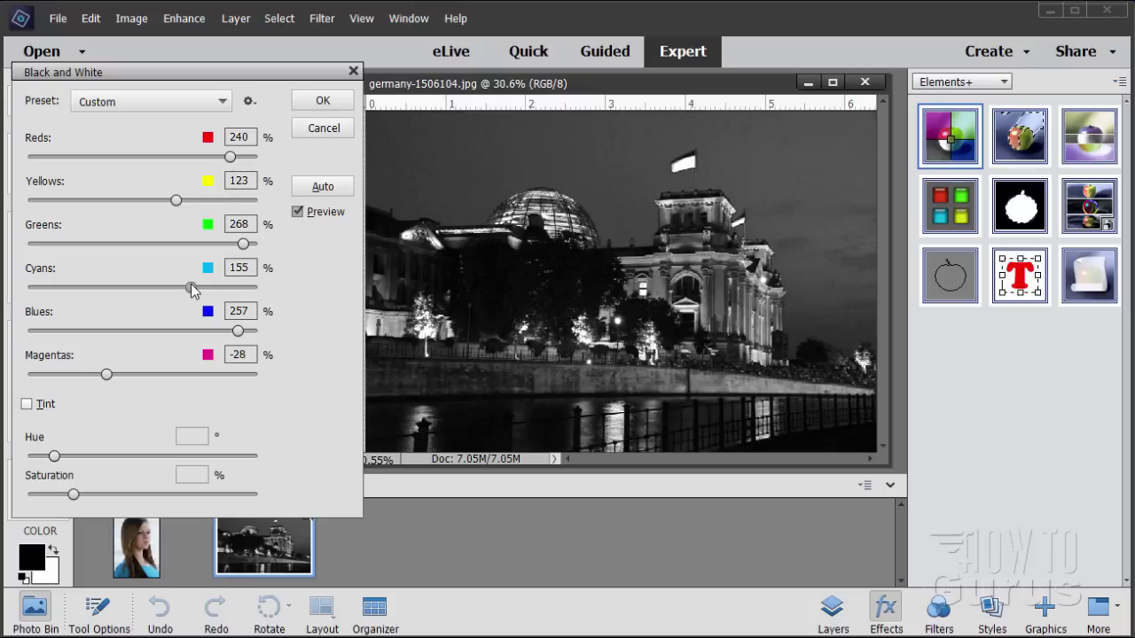
mouse_move(193, 289)
mouse_down()
mouse_move(203, 287)
mouse_move(187, 288)
mouse_up()
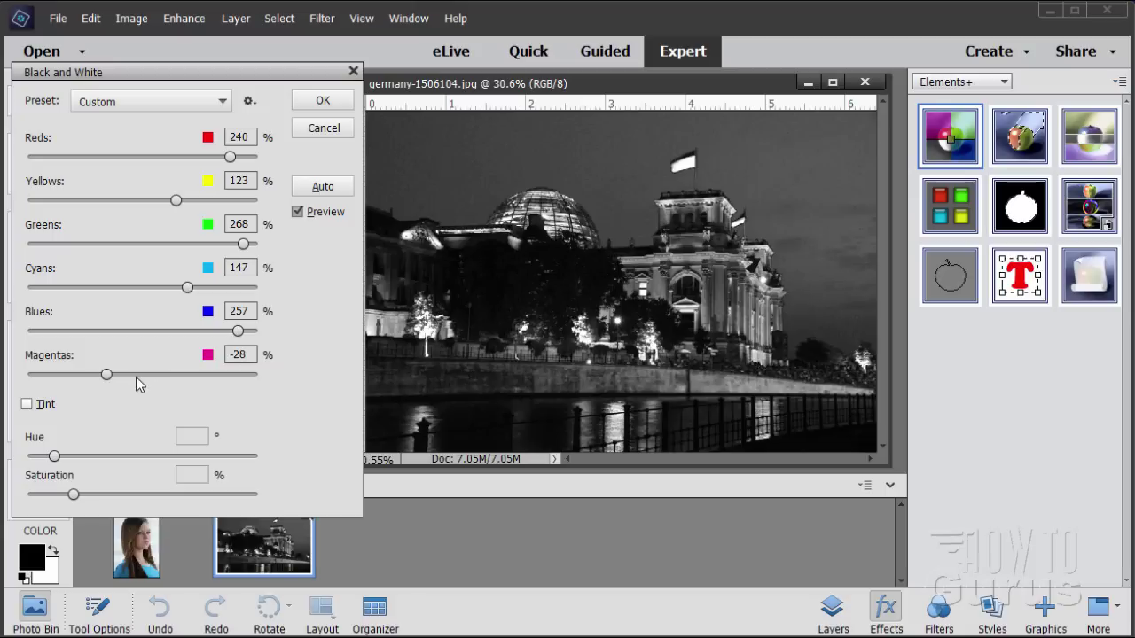
click(322, 103)
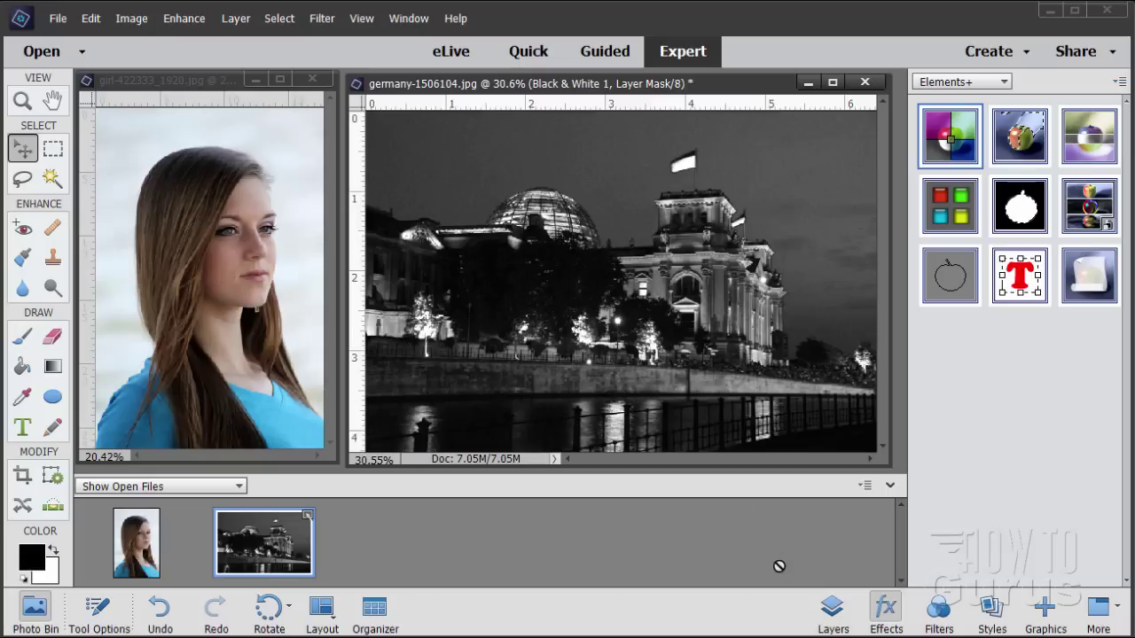
Compare the photo with the Black & White 1 layer hidden and shown several times, and leave the layer hidden.
click(833, 610)
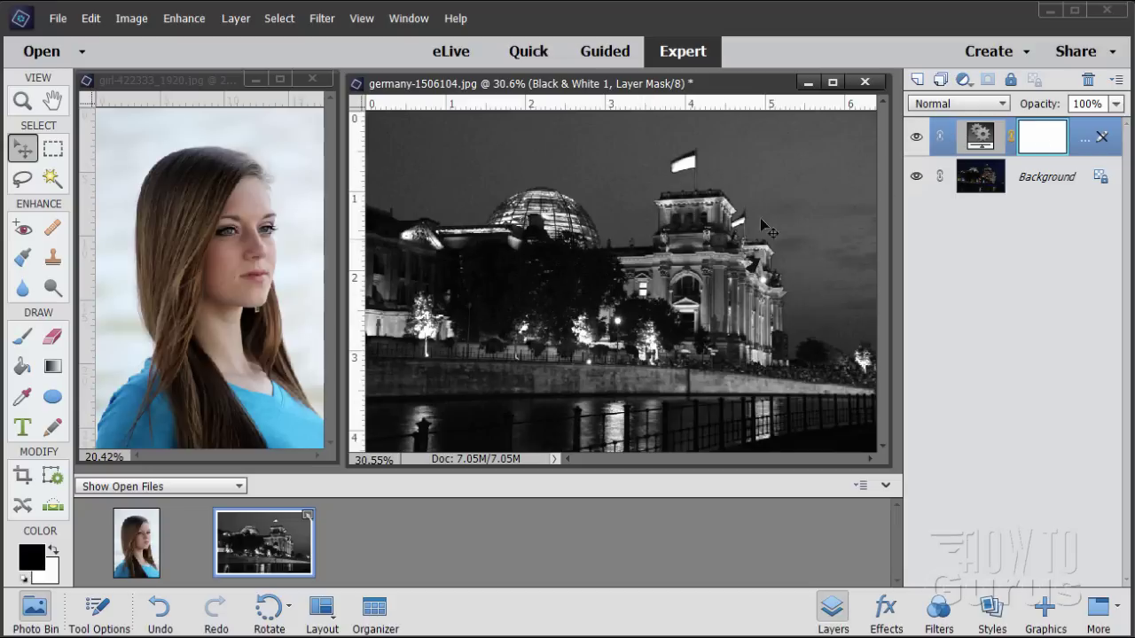
click(980, 137)
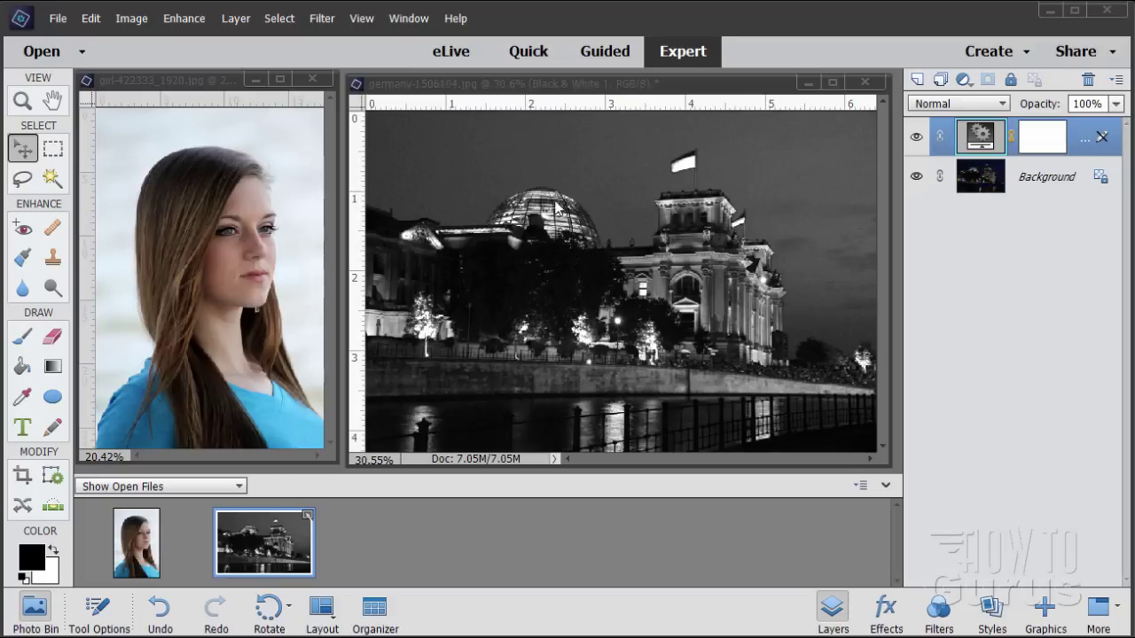
click(917, 137)
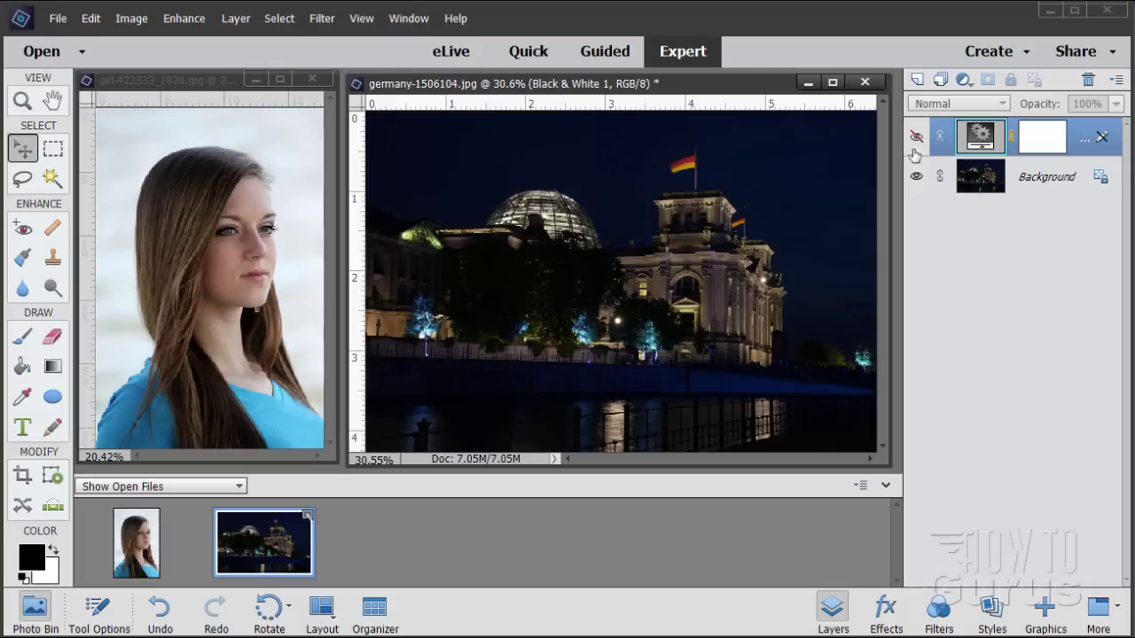
click(917, 138)
click(917, 138)
click(917, 139)
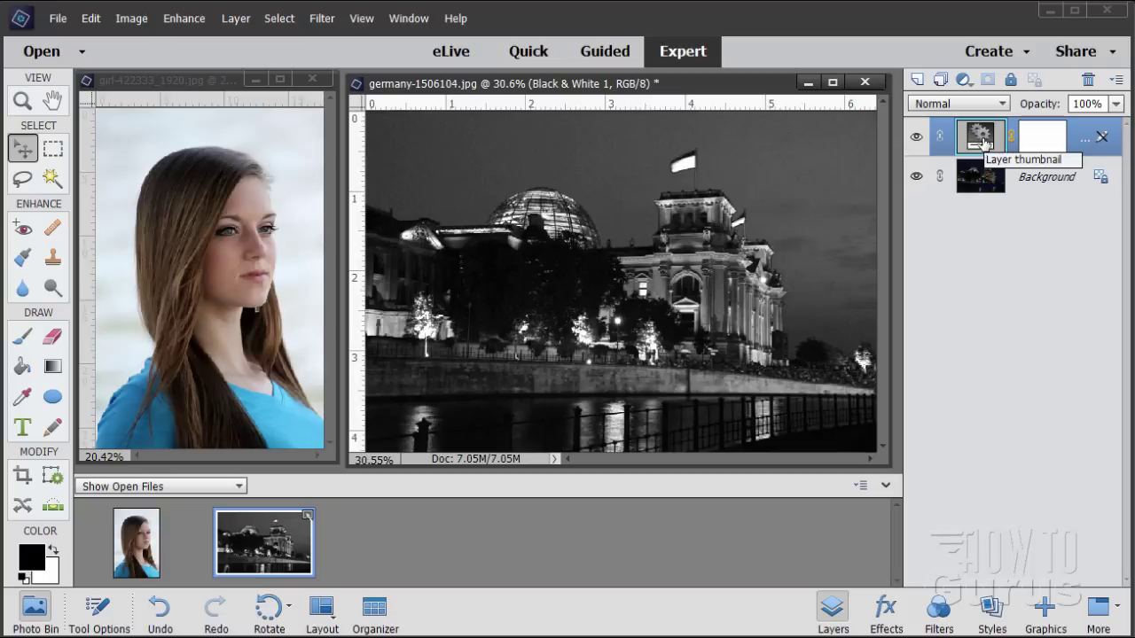
click(917, 139)
click(917, 139)
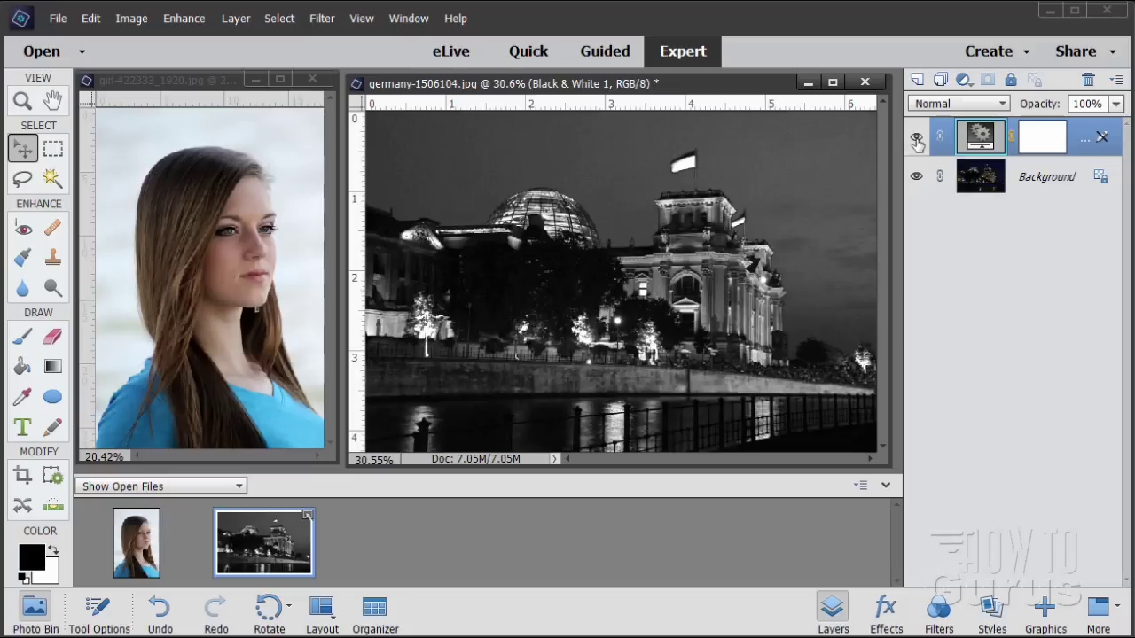
click(917, 139)
click(917, 139)
click(917, 139)
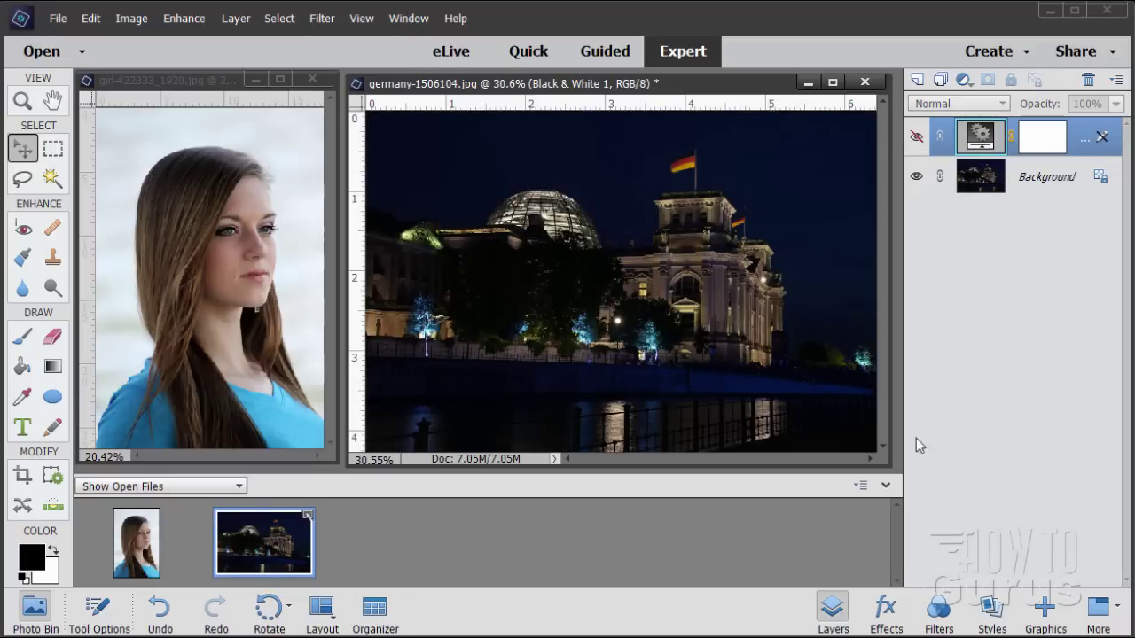
Try to open the Elements+ Selections commands with the hidden Black & White 1 layer active, and dismiss the message.
click(886, 610)
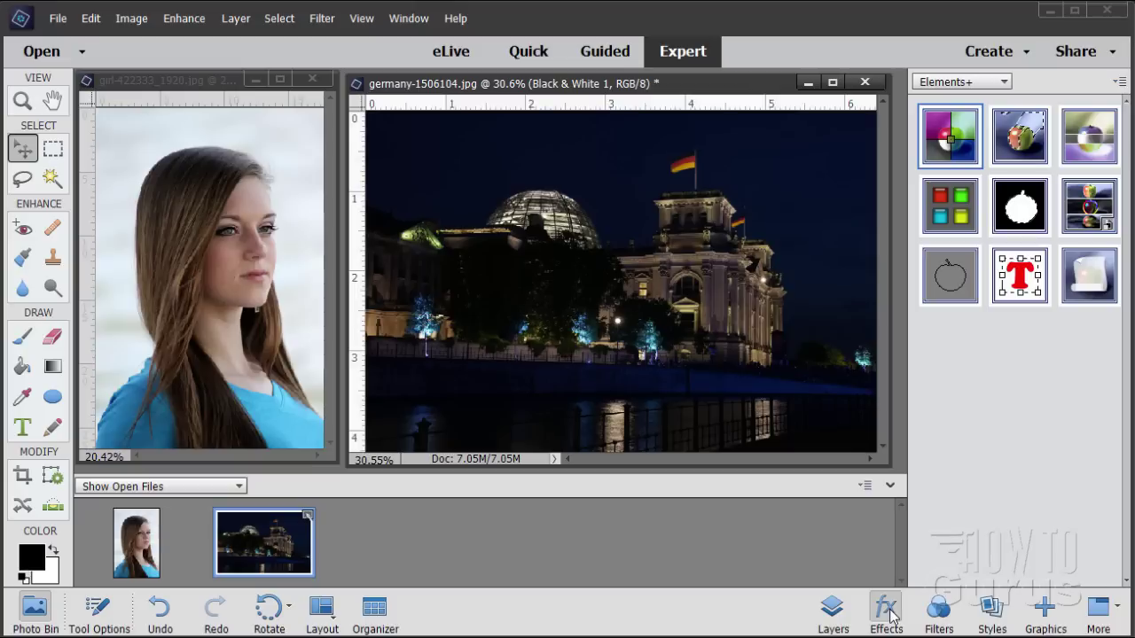
double_click(949, 153)
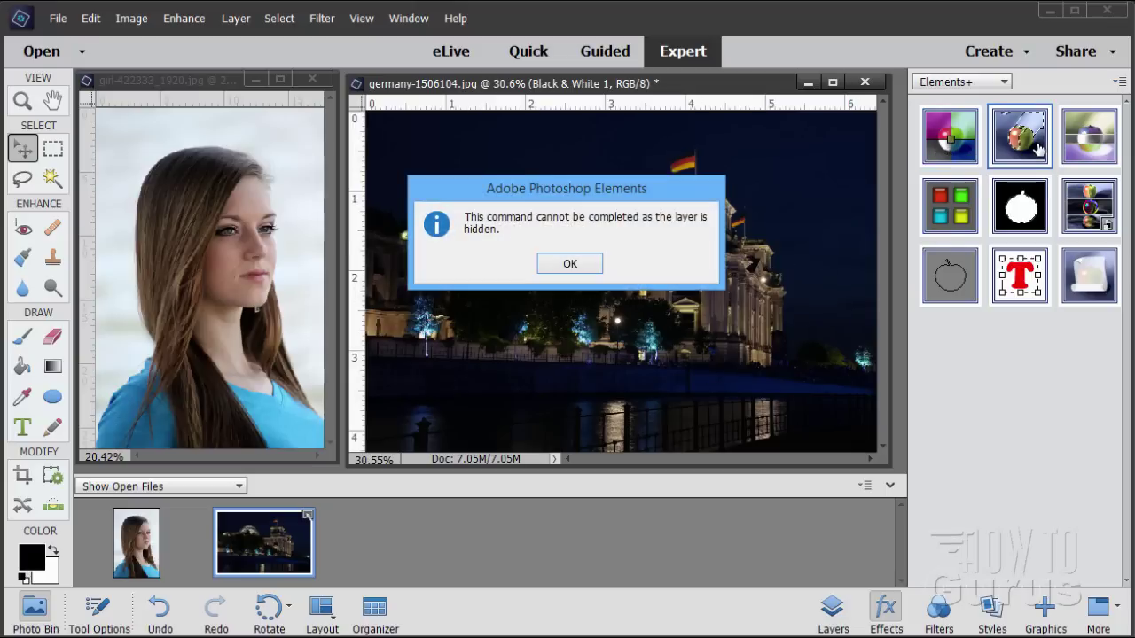
click(564, 266)
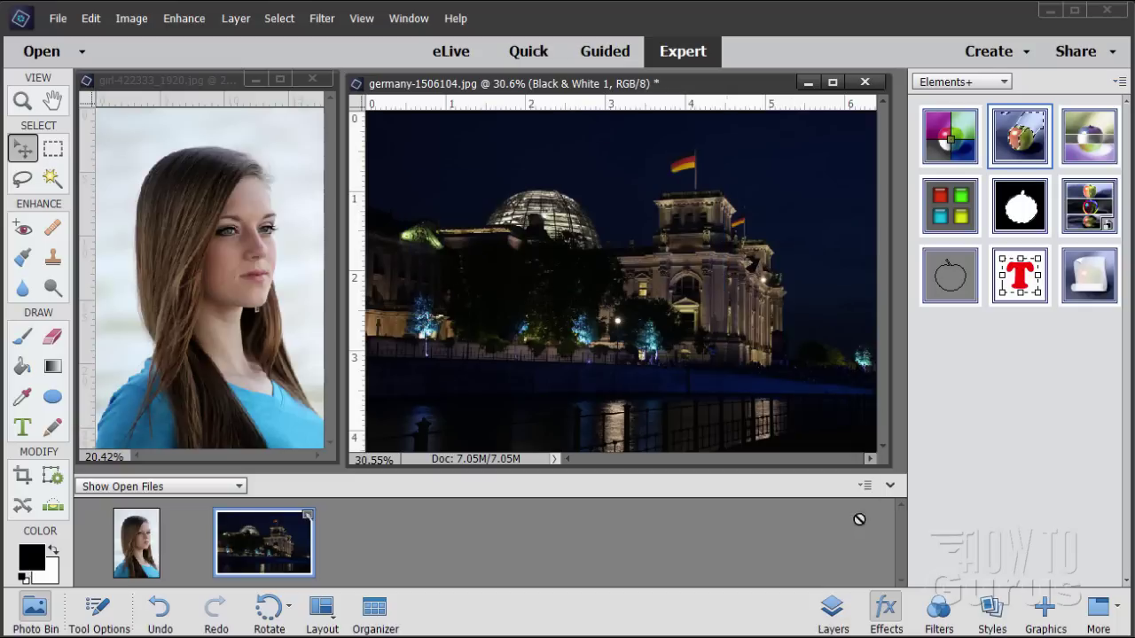
Make the Background layer active, open the Elements+ Selections dialog and move it toward the middle of the workspace.
click(831, 612)
click(976, 188)
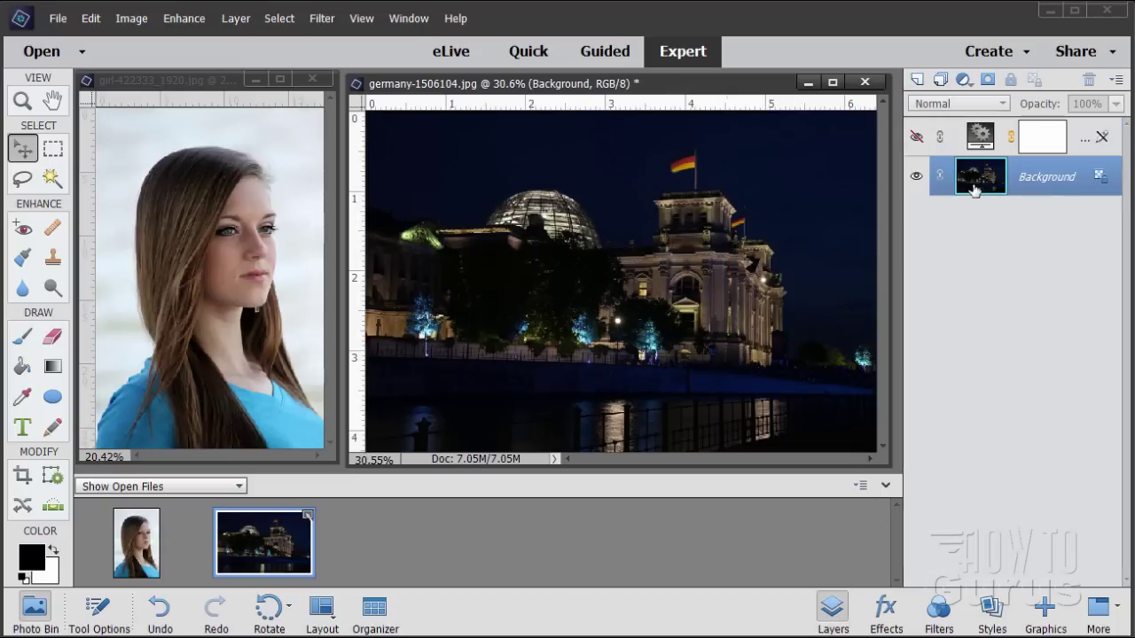
click(886, 610)
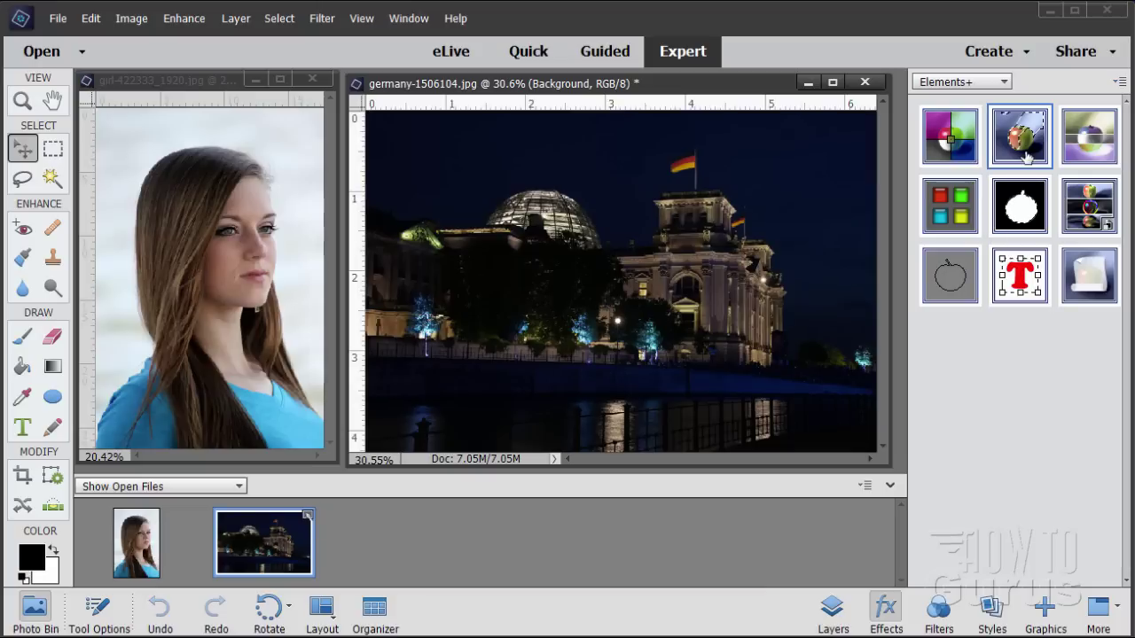
double_click(1019, 160)
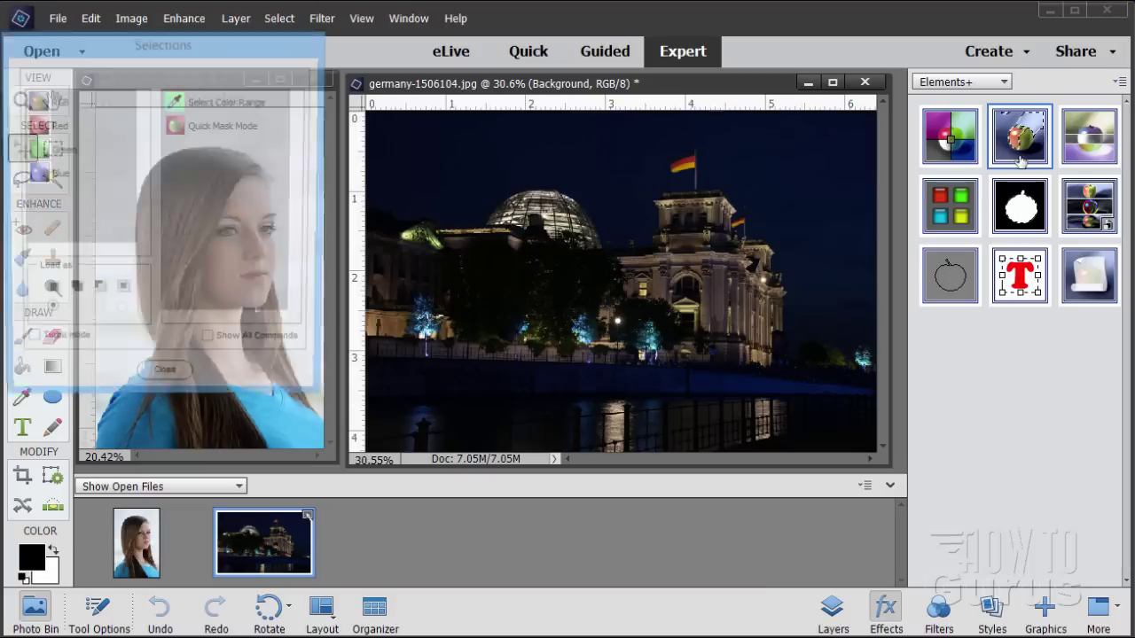
drag(242, 59, 378, 173)
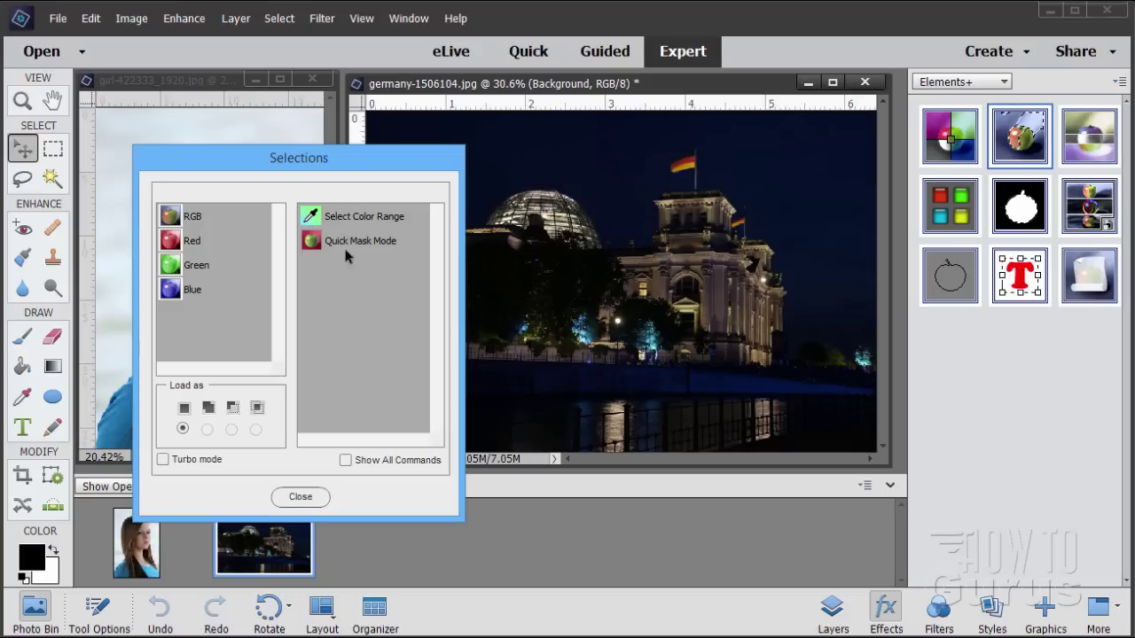
Examine the selection commands offered for the Red, Green and Blue channels, and close the Selections dialog.
click(182, 241)
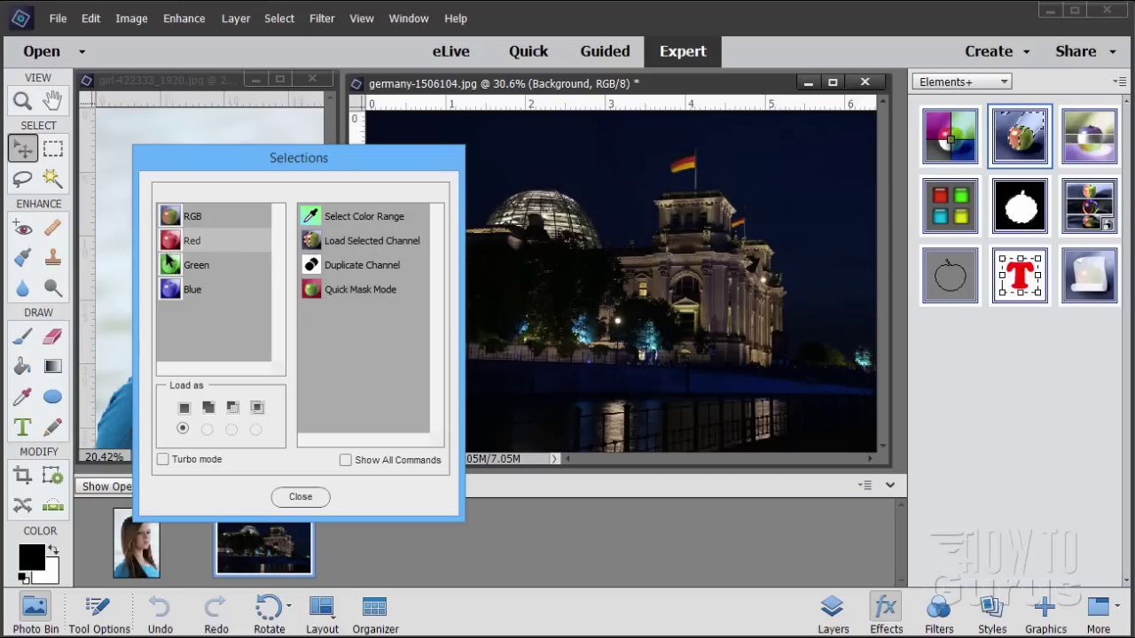
click(177, 272)
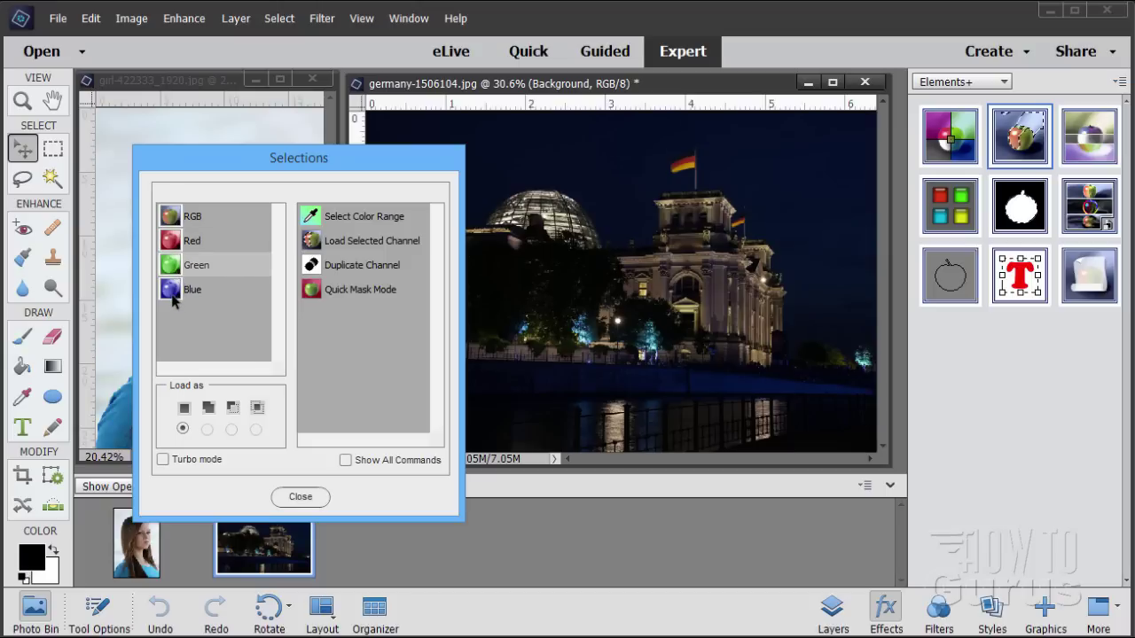
click(177, 296)
click(178, 271)
click(180, 248)
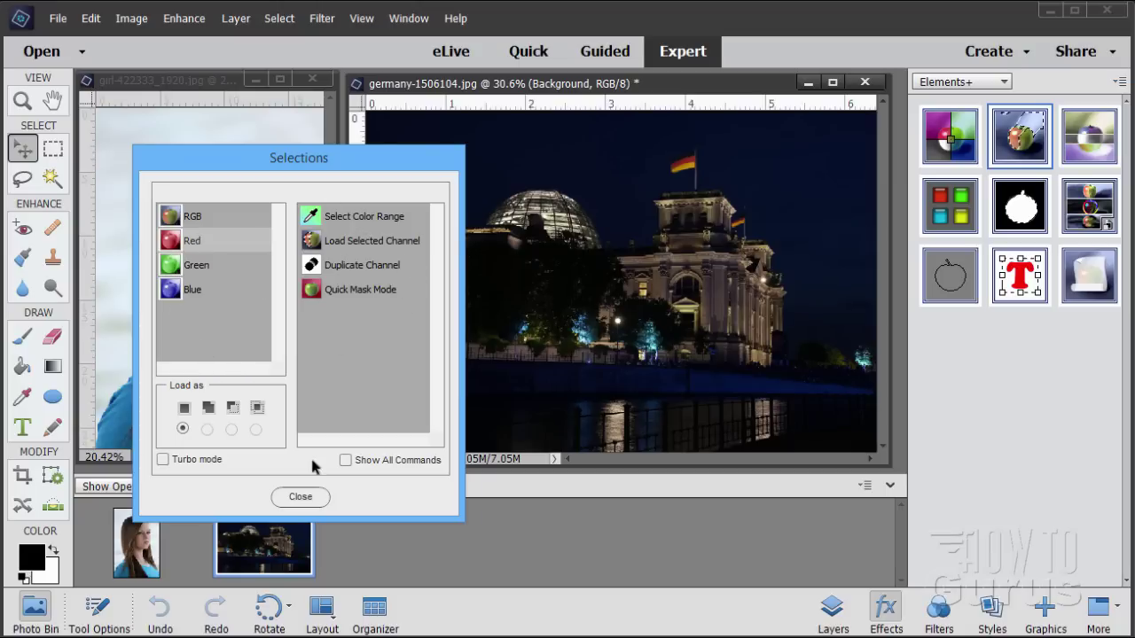
click(298, 500)
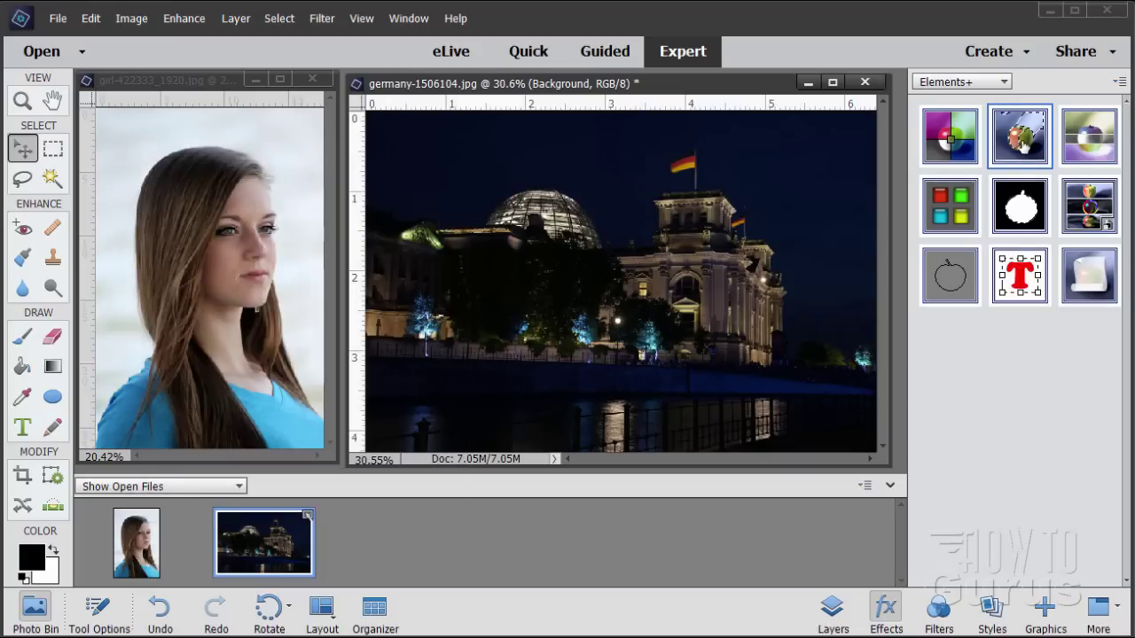
Open the Elements+ Layers dialog, review its commands for the Background layer, and close it.
click(1080, 155)
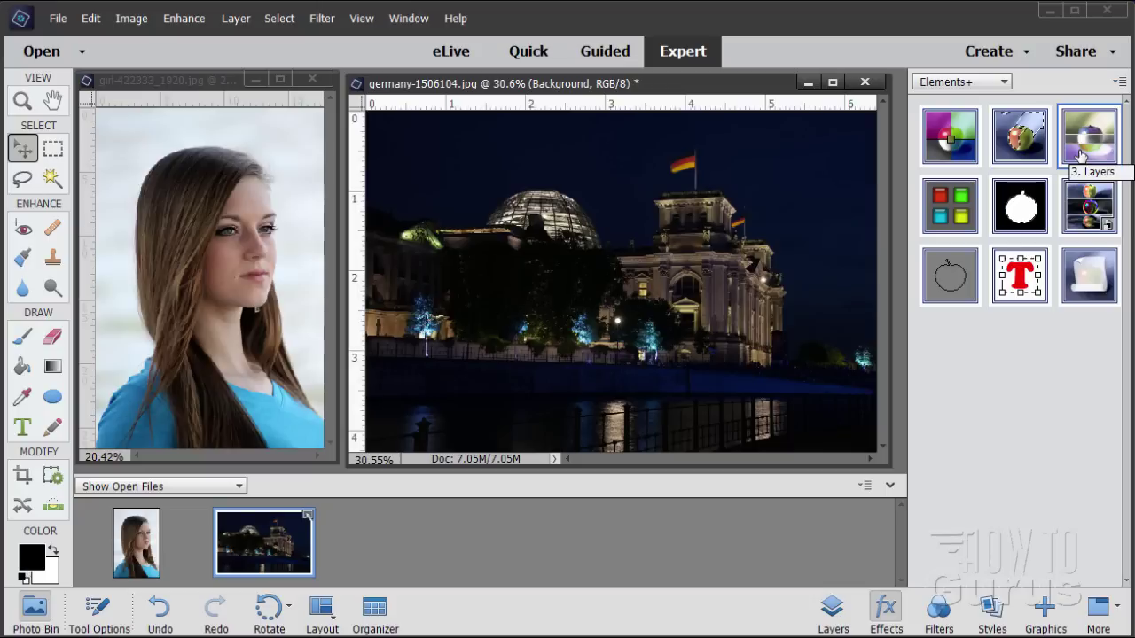
double_click(1076, 157)
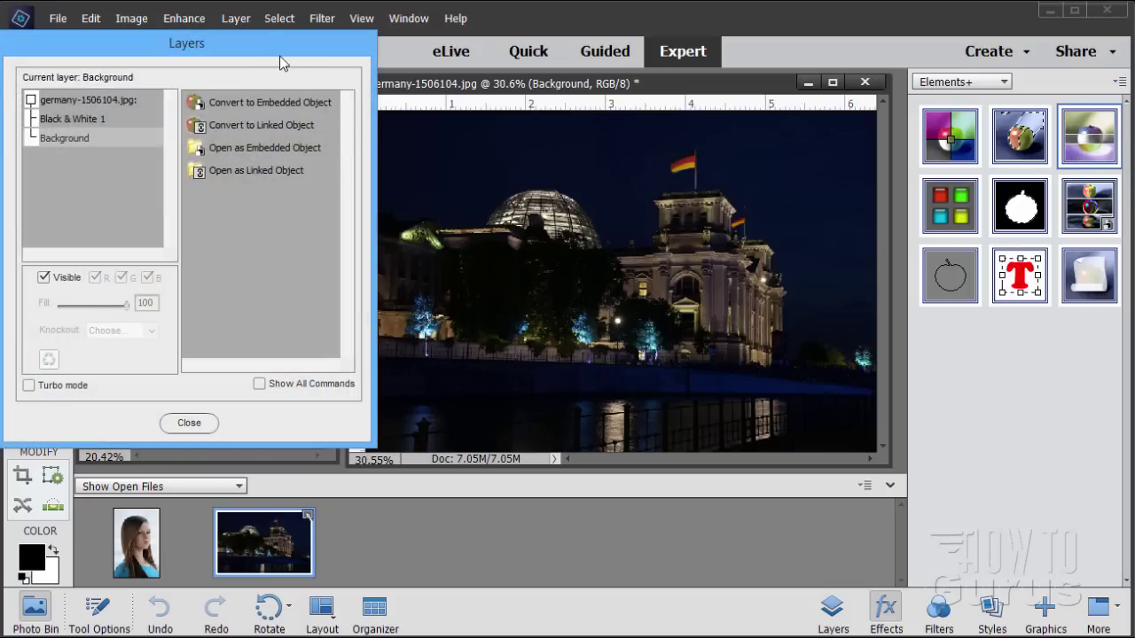
drag(281, 62, 413, 162)
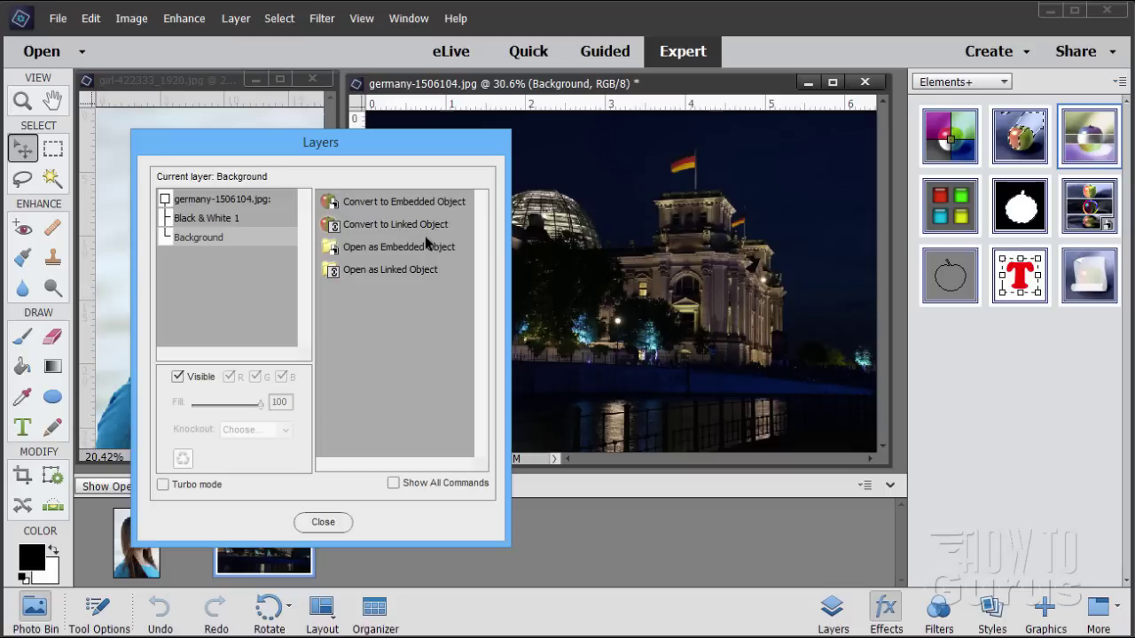
click(324, 525)
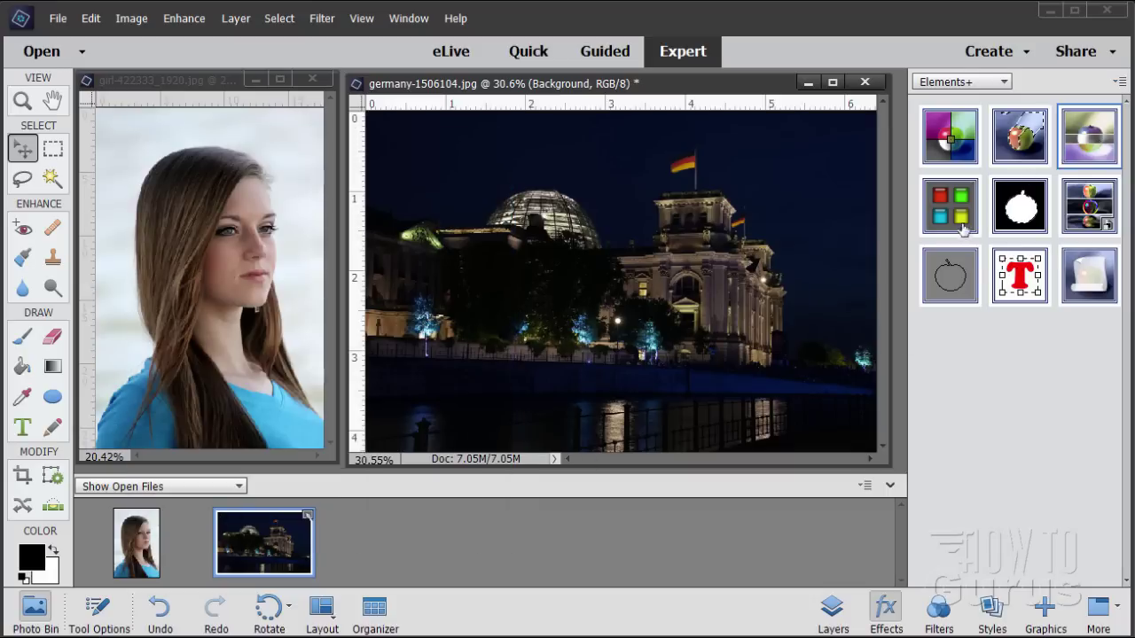
Review the Elements+ Styles categories and the commands for the Wow-Chrome Shiny Edge style, and close the dialog.
double_click(954, 226)
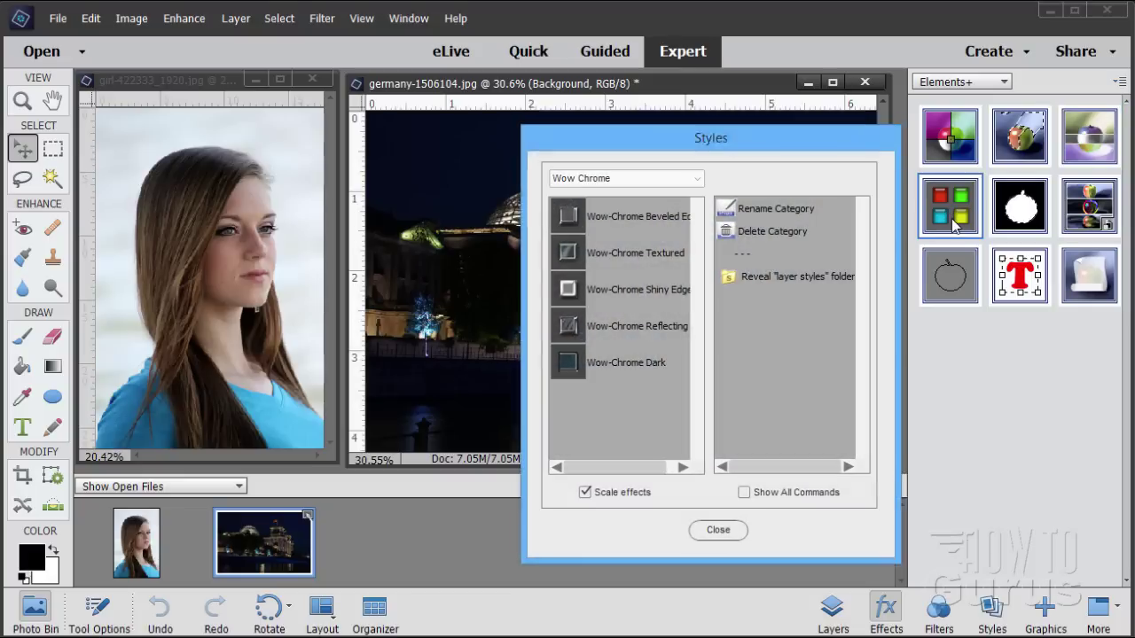
drag(820, 149, 684, 153)
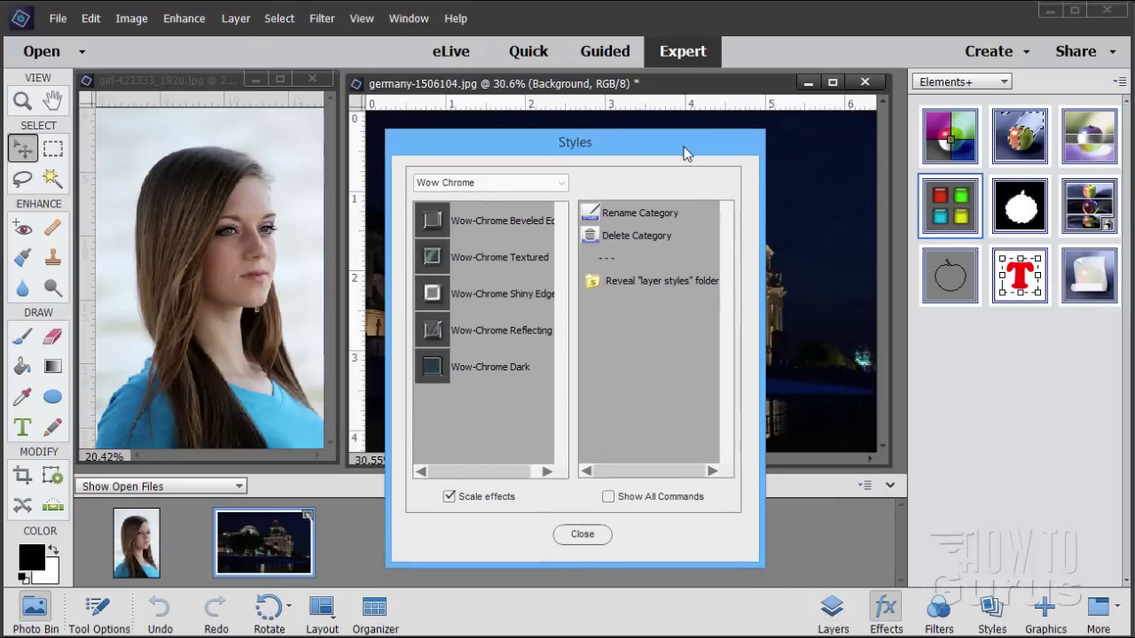
click(561, 183)
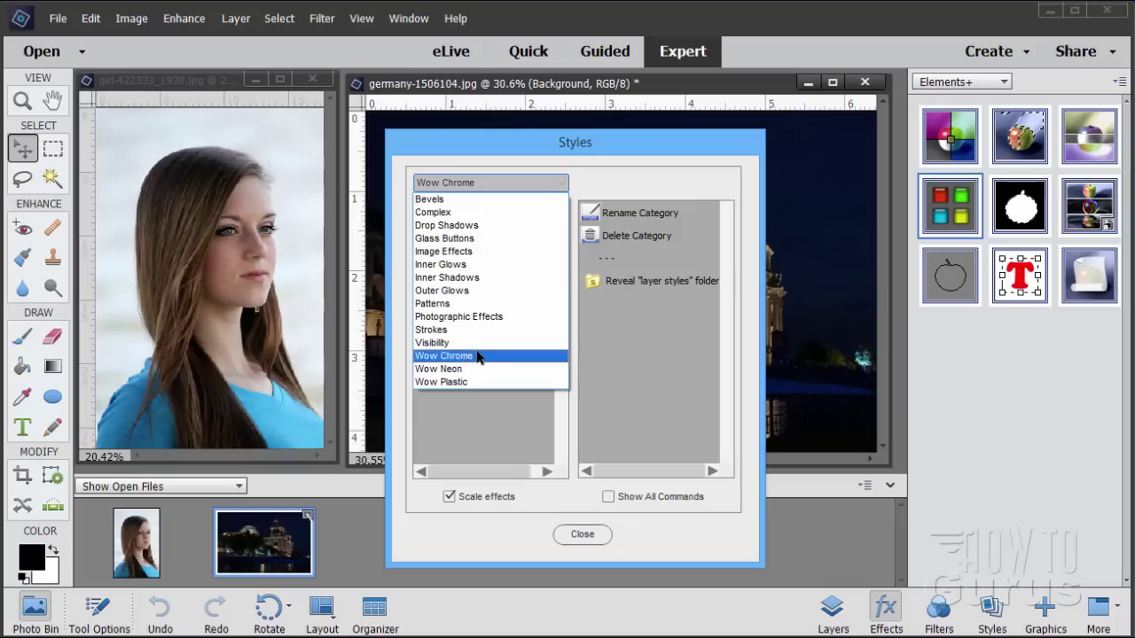
click(446, 356)
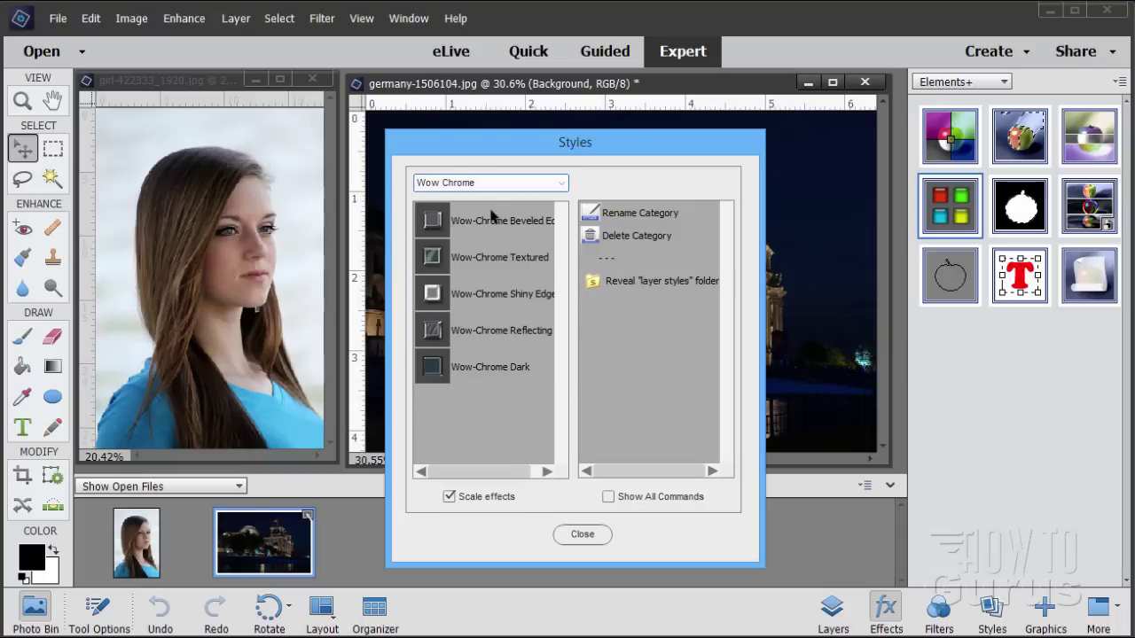
click(502, 300)
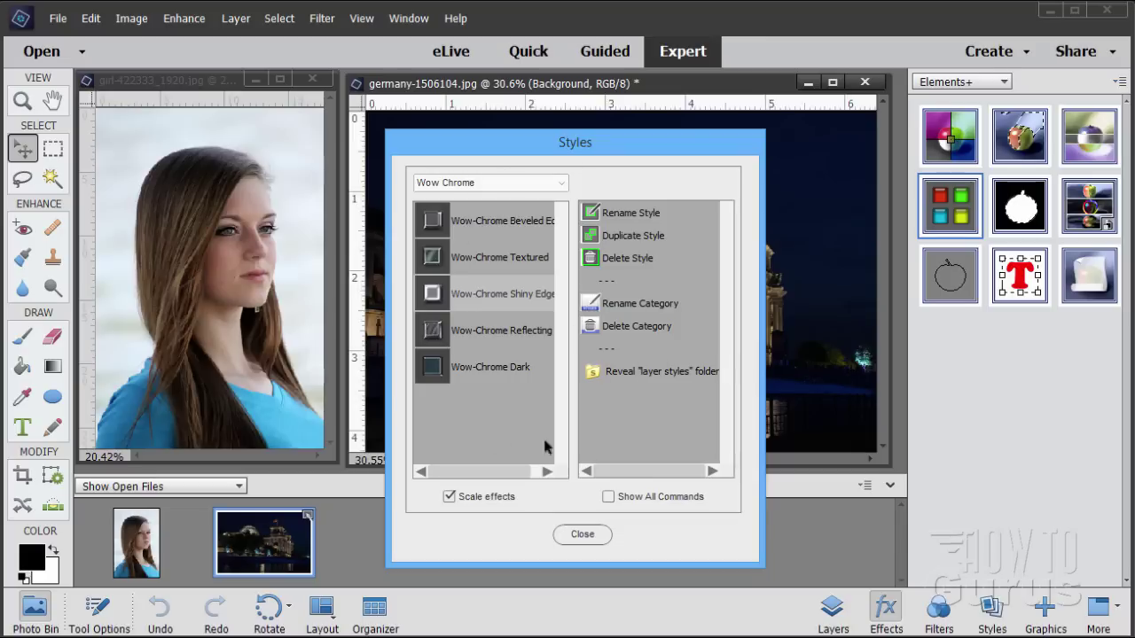
click(591, 535)
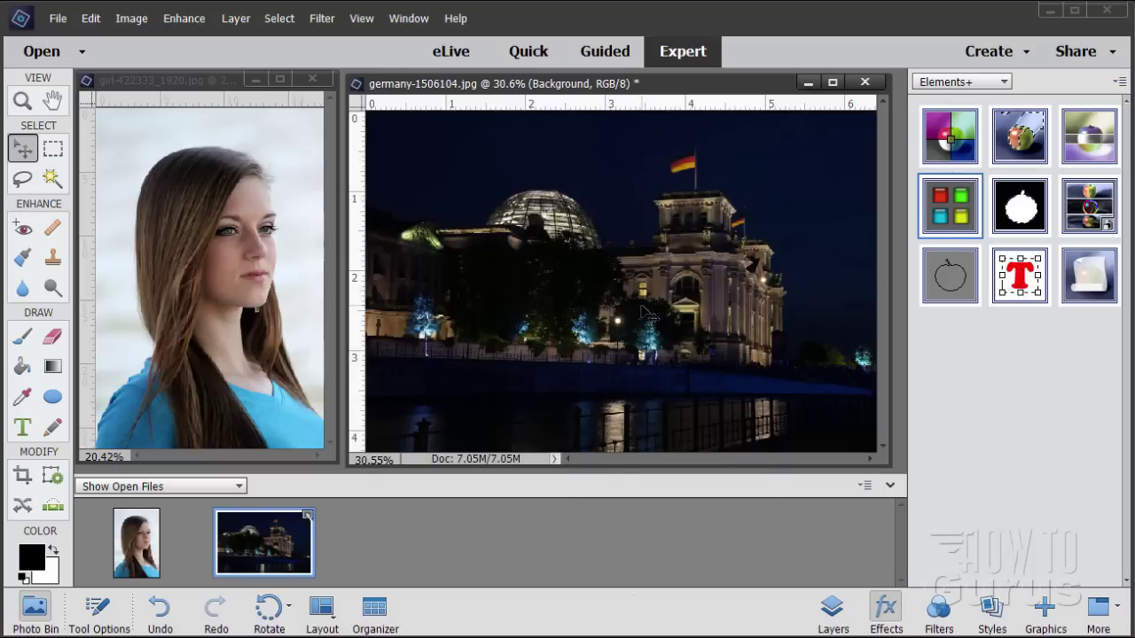
Open the Elements+ Masks dialog for the night photo, examine its mask settings, and close it.
double_click(1018, 220)
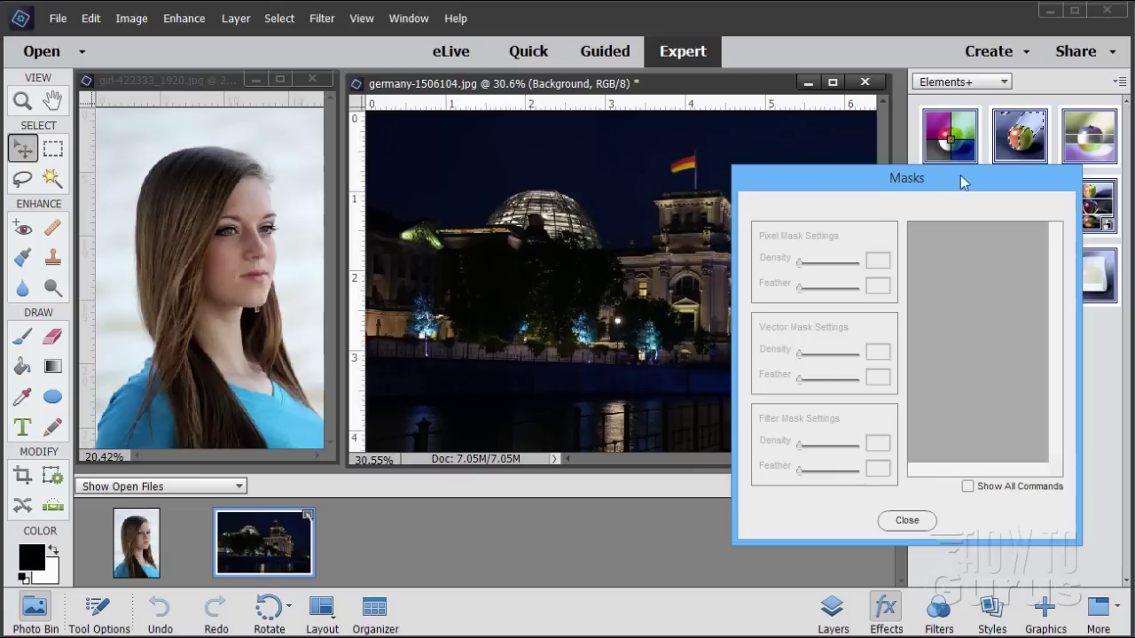
drag(966, 182, 783, 193)
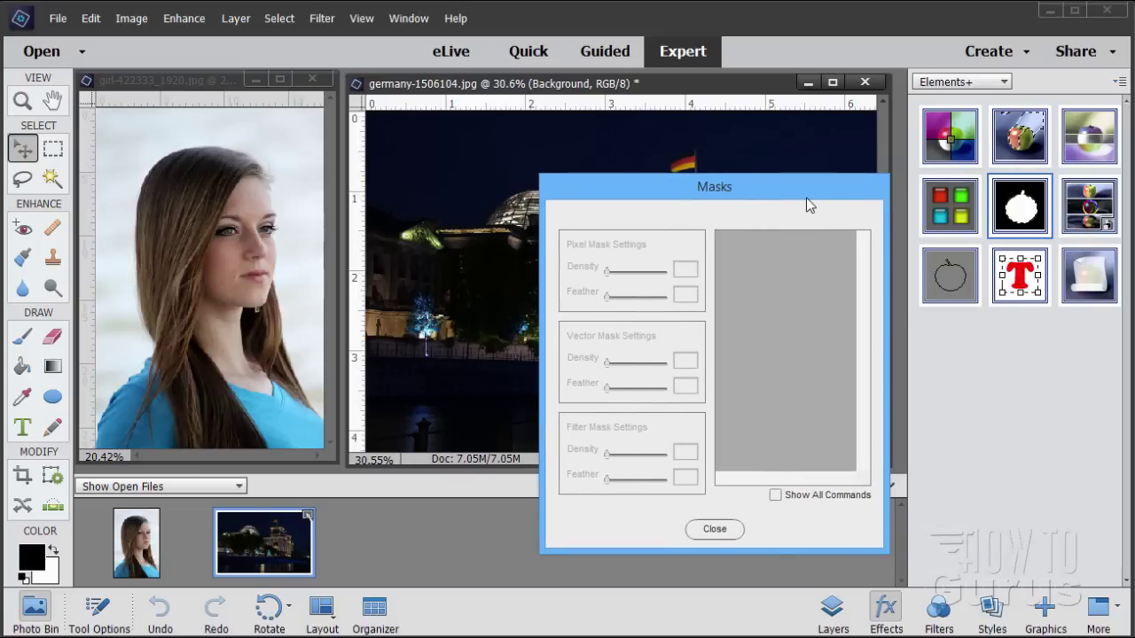
click(736, 528)
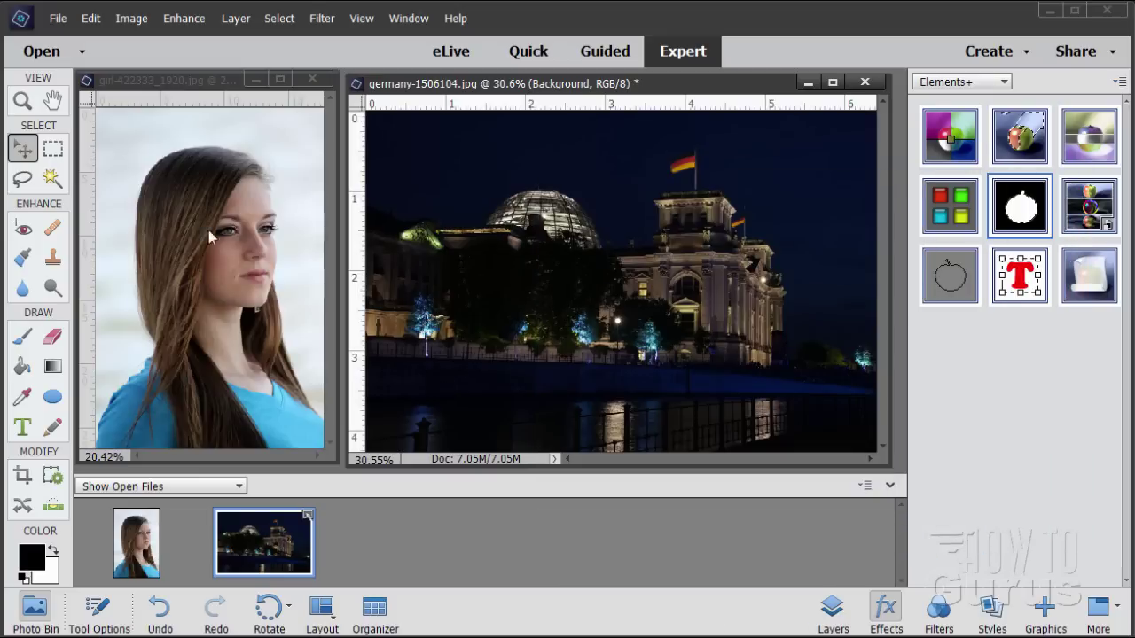
Minimize the germany-1506104.jpg window and show girl-422333_1920.jpg in an enlarged window at 25% zoom.
click(808, 83)
drag(193, 84, 445, 88)
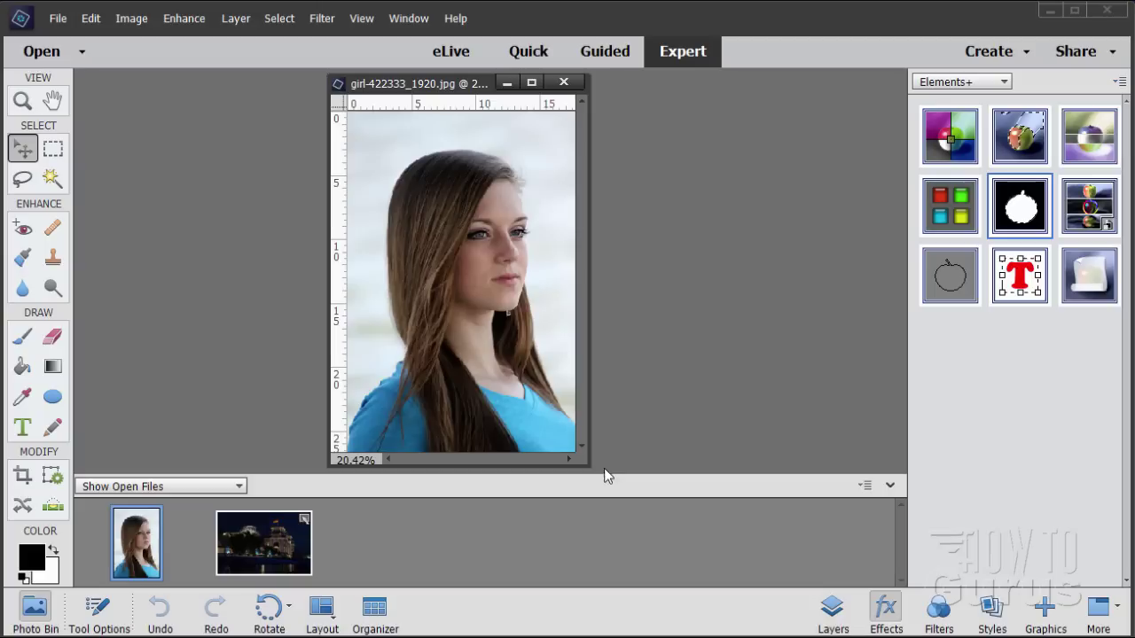
drag(587, 464, 833, 565)
drag(592, 87, 488, 54)
click(32, 103)
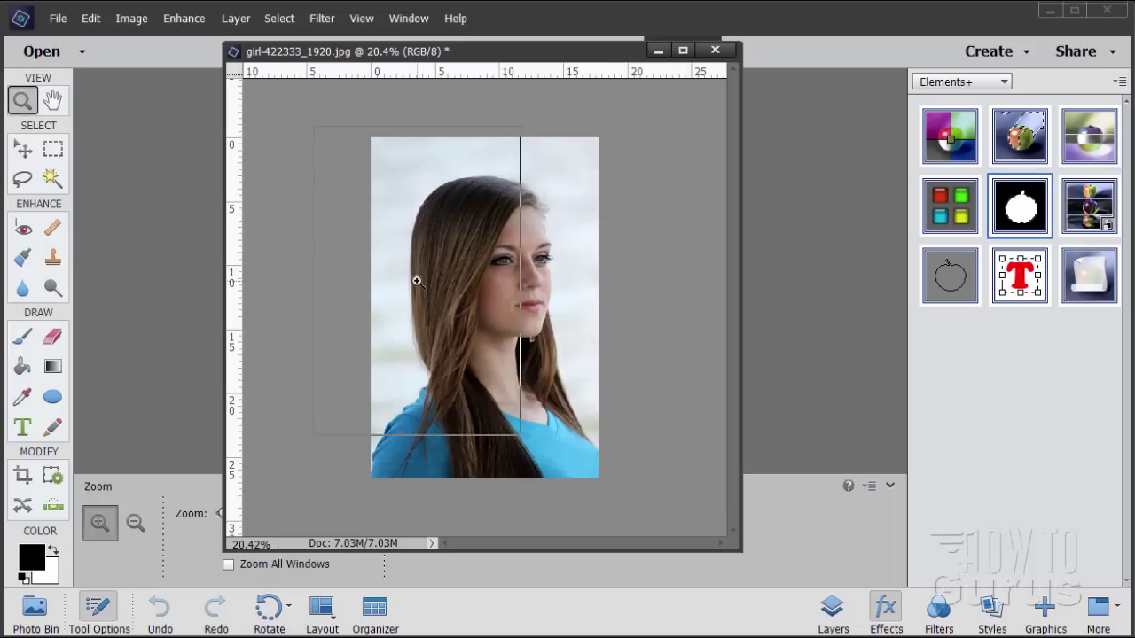
click(413, 273)
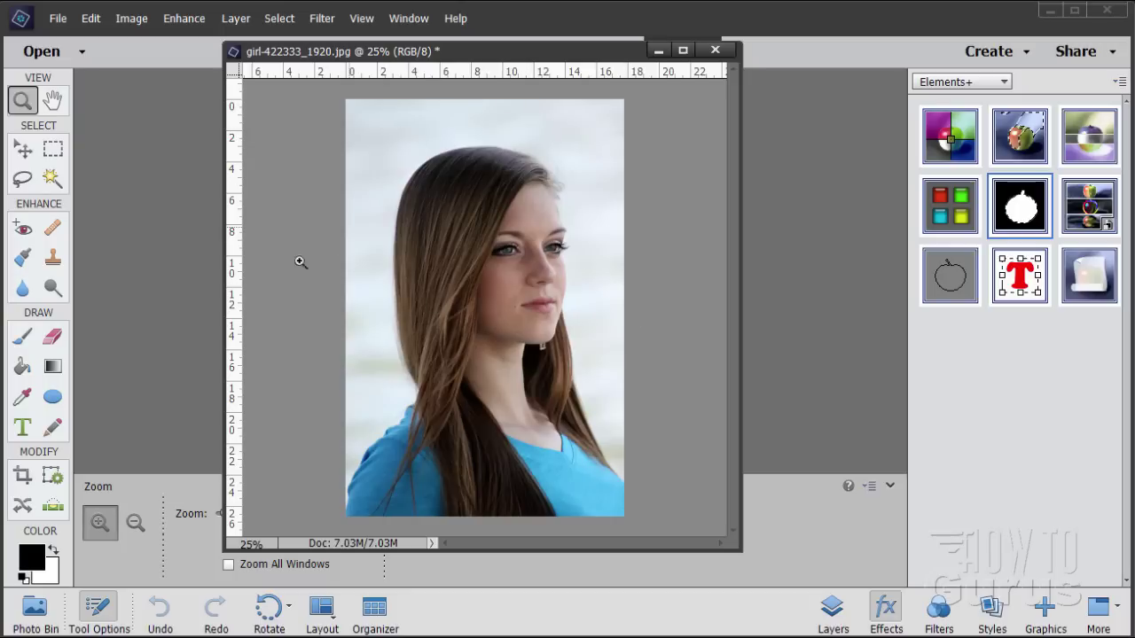
Select the pale background around the girl with the Magic Wand, and clean up the selection with Lasso additions and a subtraction at the neckline.
click(52, 178)
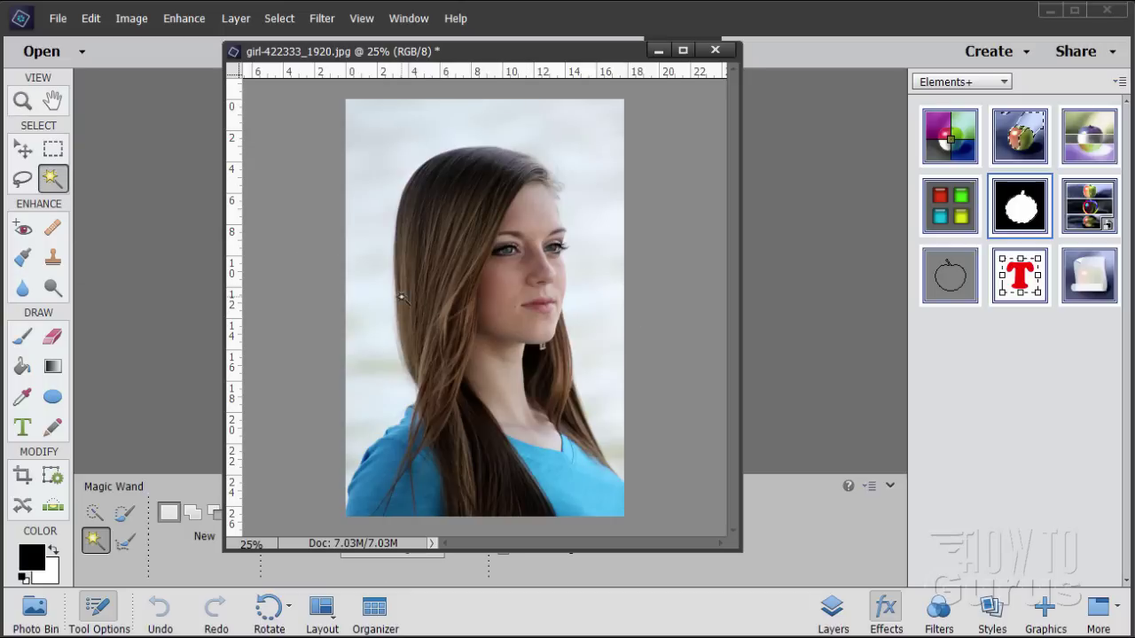
click(383, 289)
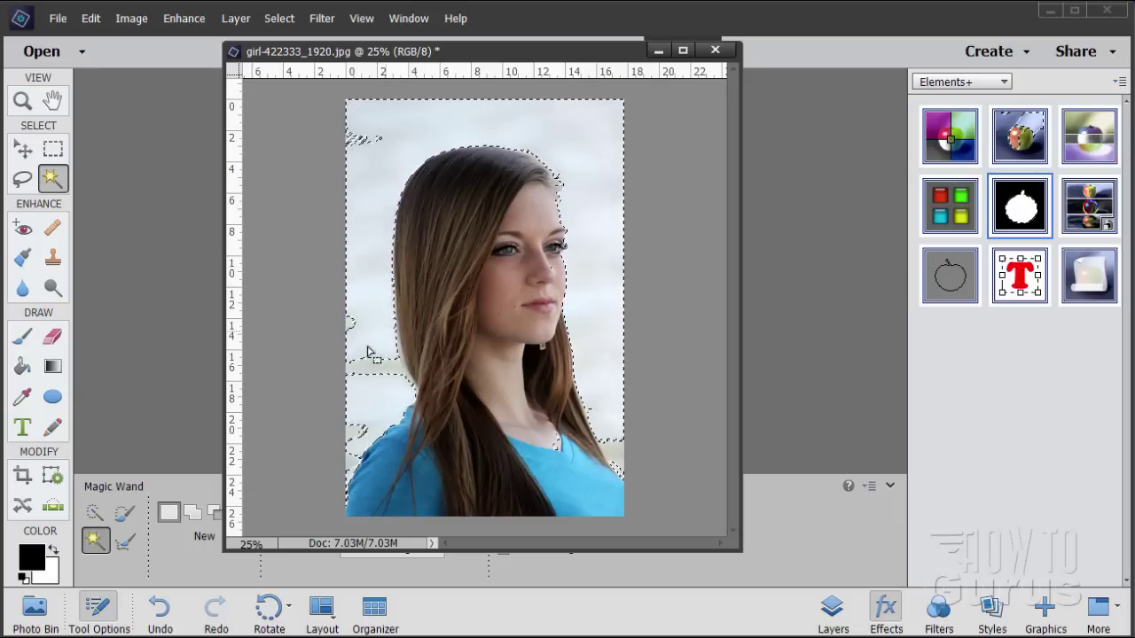
click(21, 180)
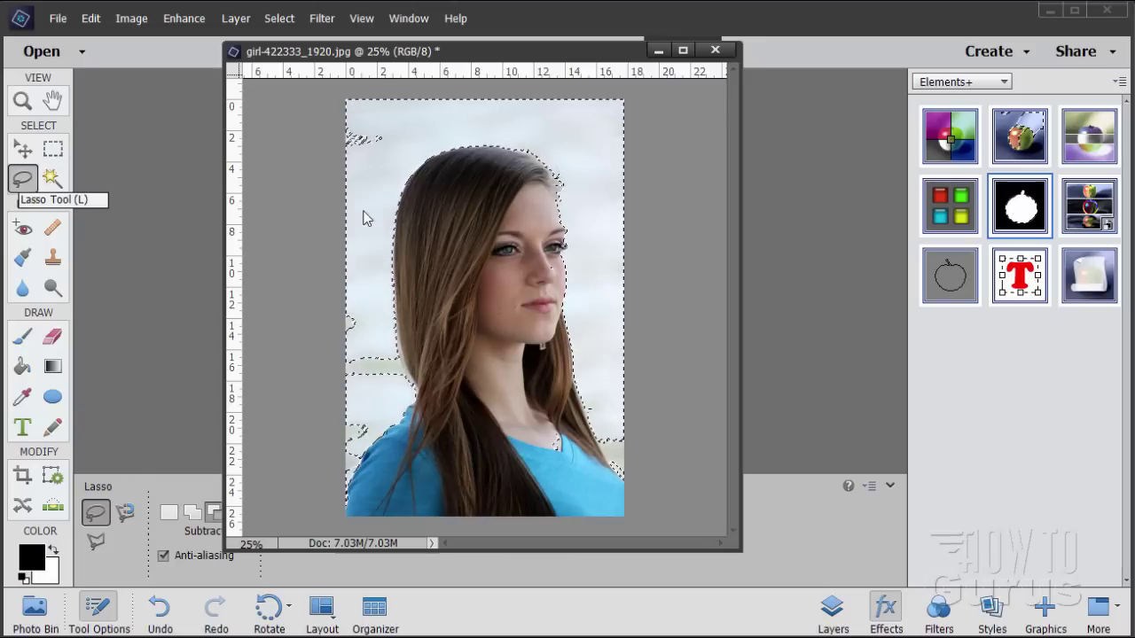
drag(454, 63, 599, 88)
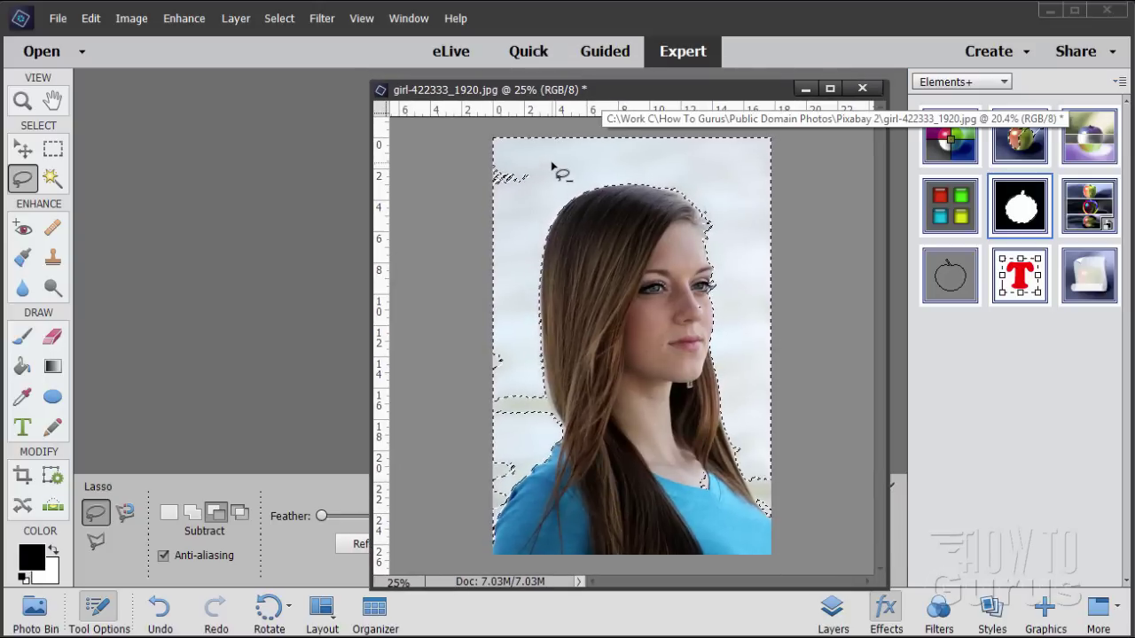
click(193, 514)
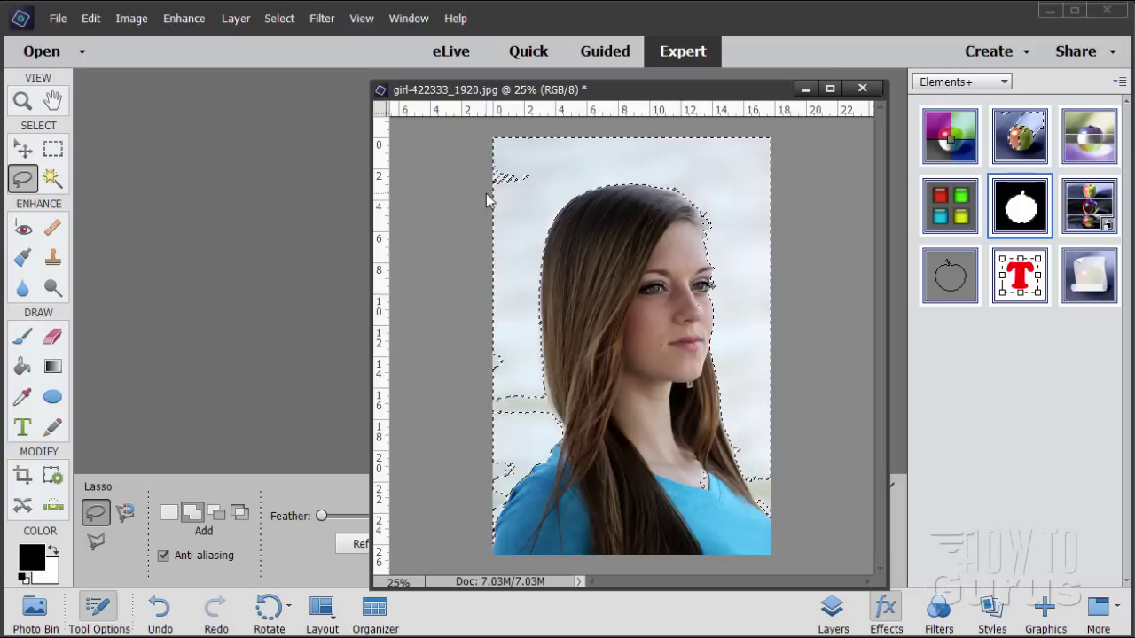
mouse_move(487, 198)
mouse_down()
mouse_move(525, 153)
mouse_move(498, 147)
mouse_move(478, 185)
mouse_move(497, 200)
mouse_move(491, 228)
mouse_up()
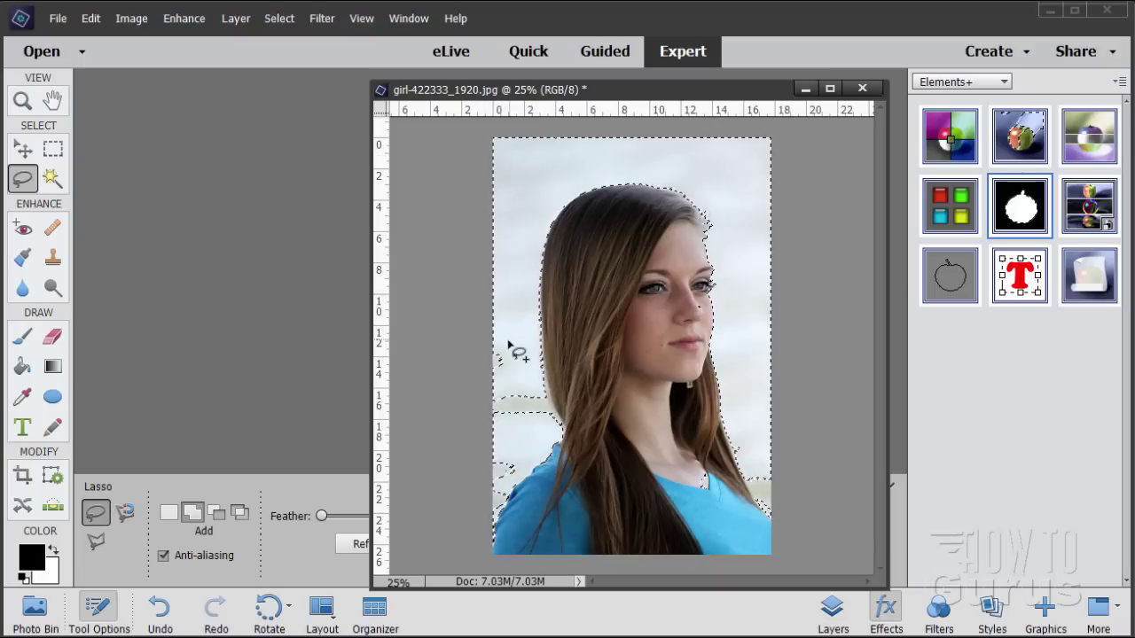
mouse_move(506, 349)
mouse_down()
mouse_move(487, 372)
mouse_move(520, 342)
mouse_move(550, 404)
mouse_up()
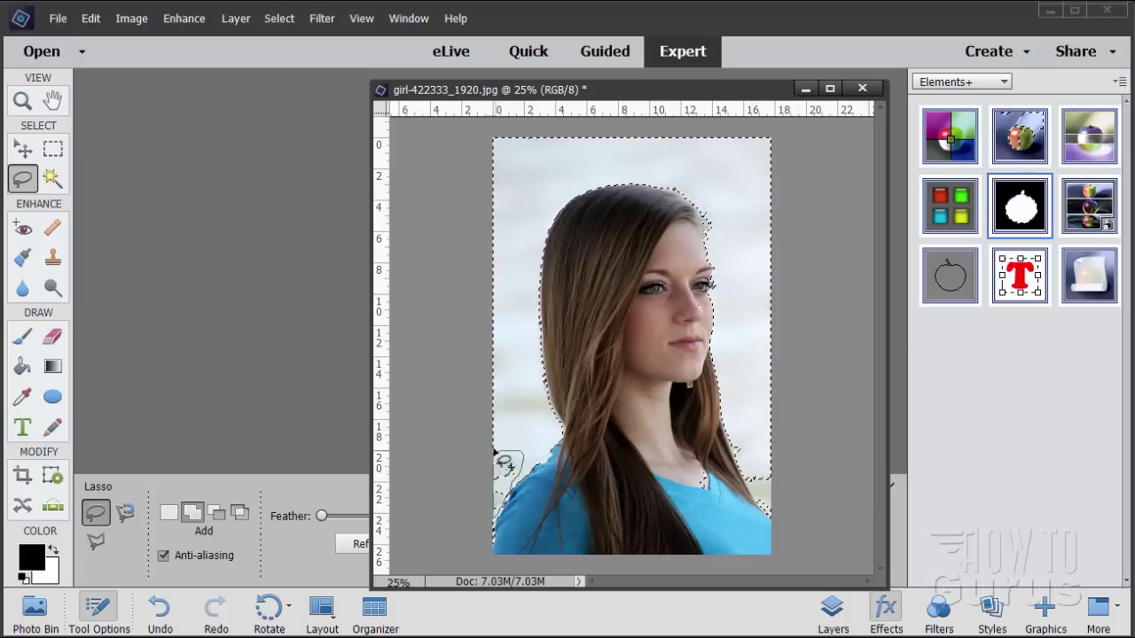
drag(502, 463, 504, 461)
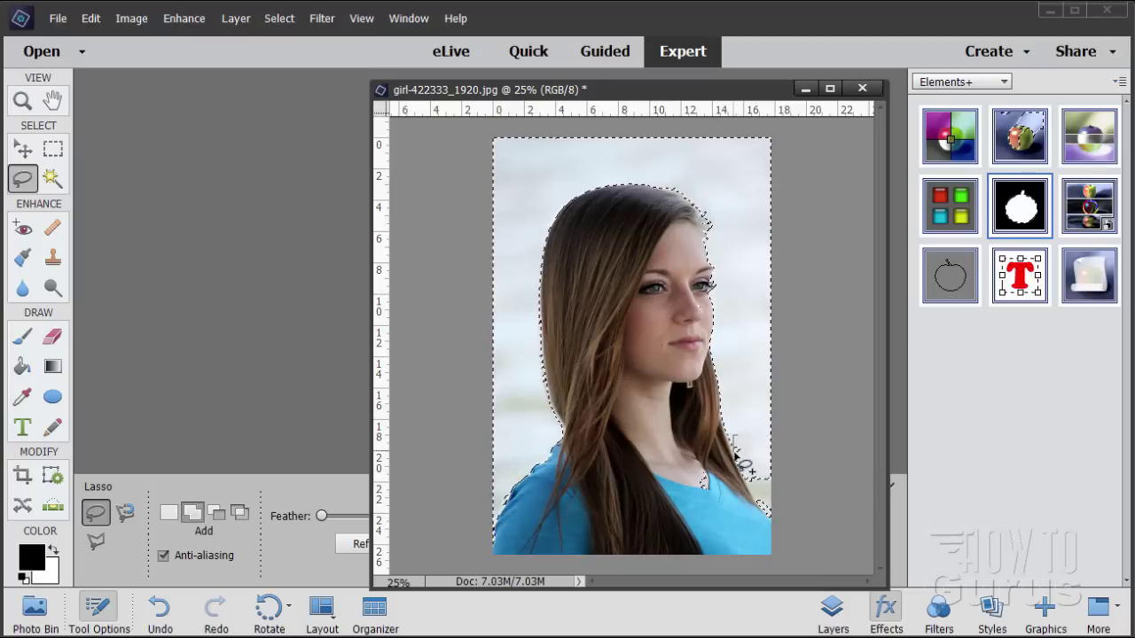
mouse_move(743, 446)
mouse_down()
mouse_move(760, 459)
mouse_move(745, 477)
mouse_up()
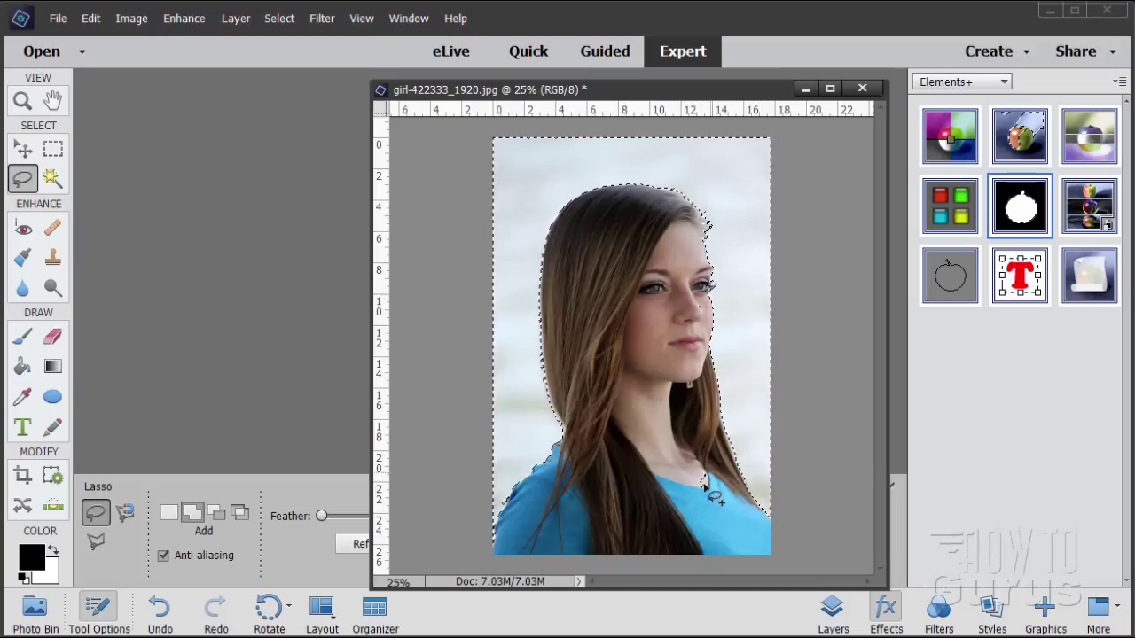
click(216, 512)
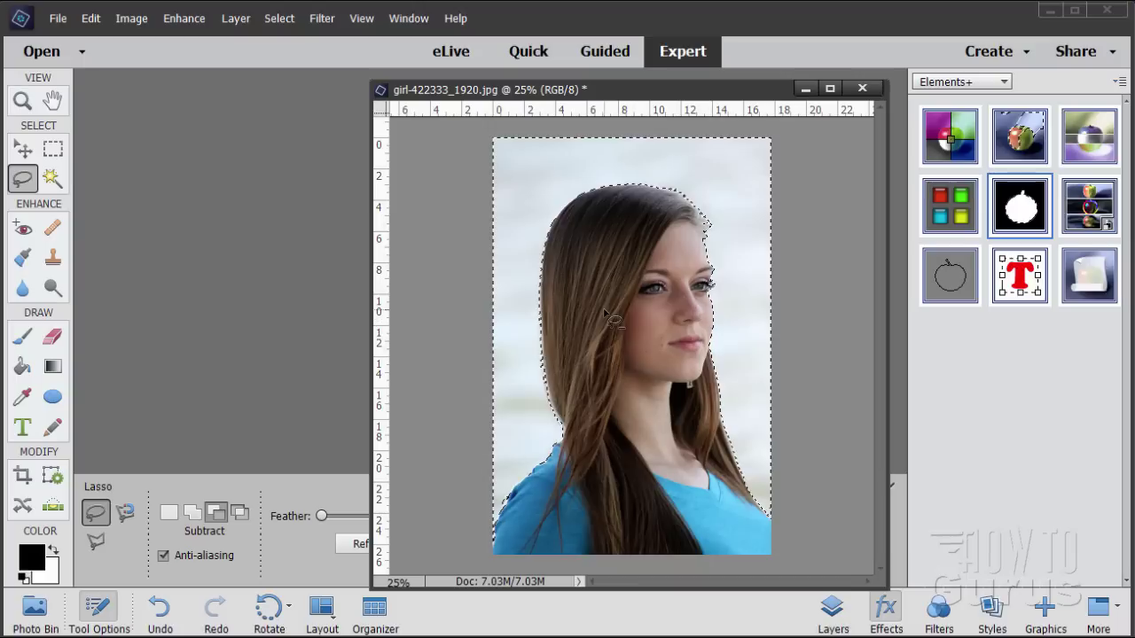
Invert the selection so that the girl is selected, and display the photo's layers.
click(23, 149)
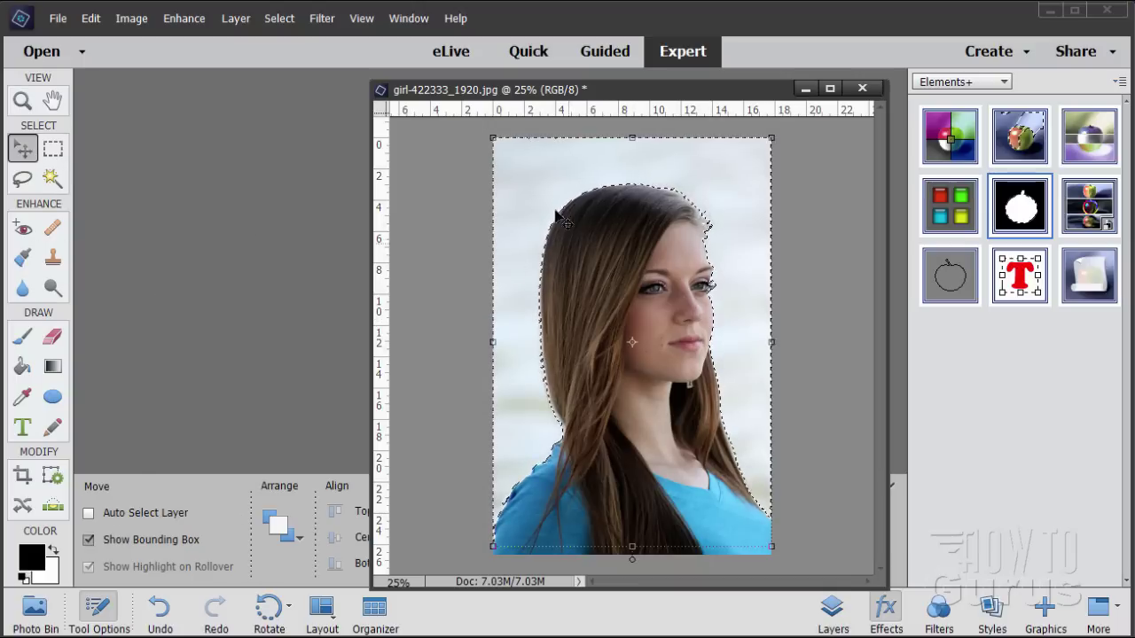
click(278, 19)
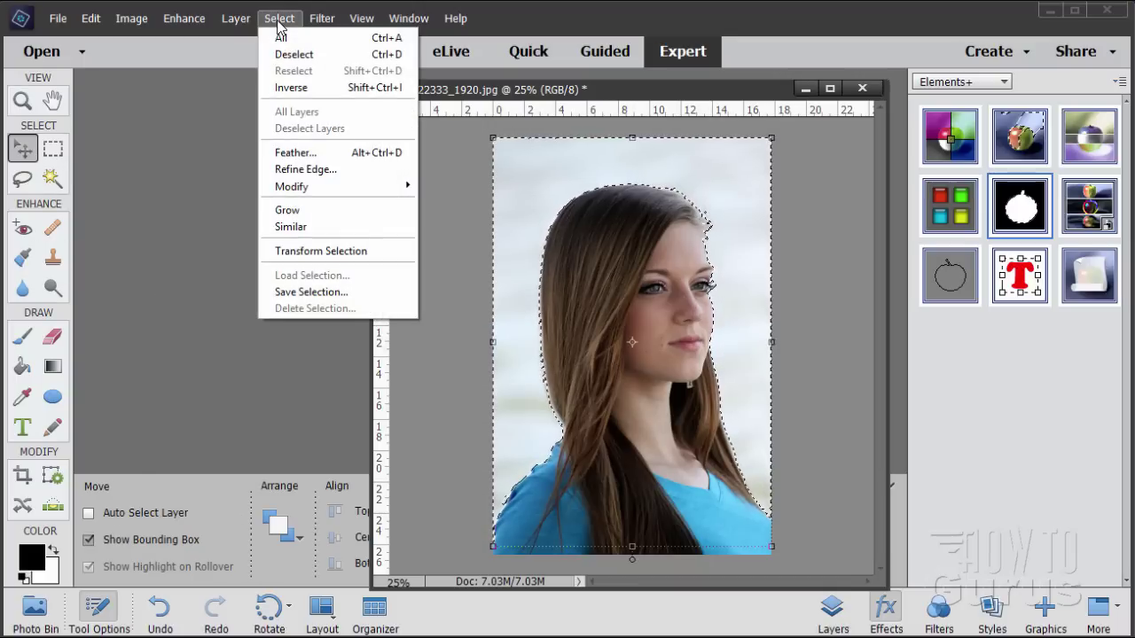
click(292, 88)
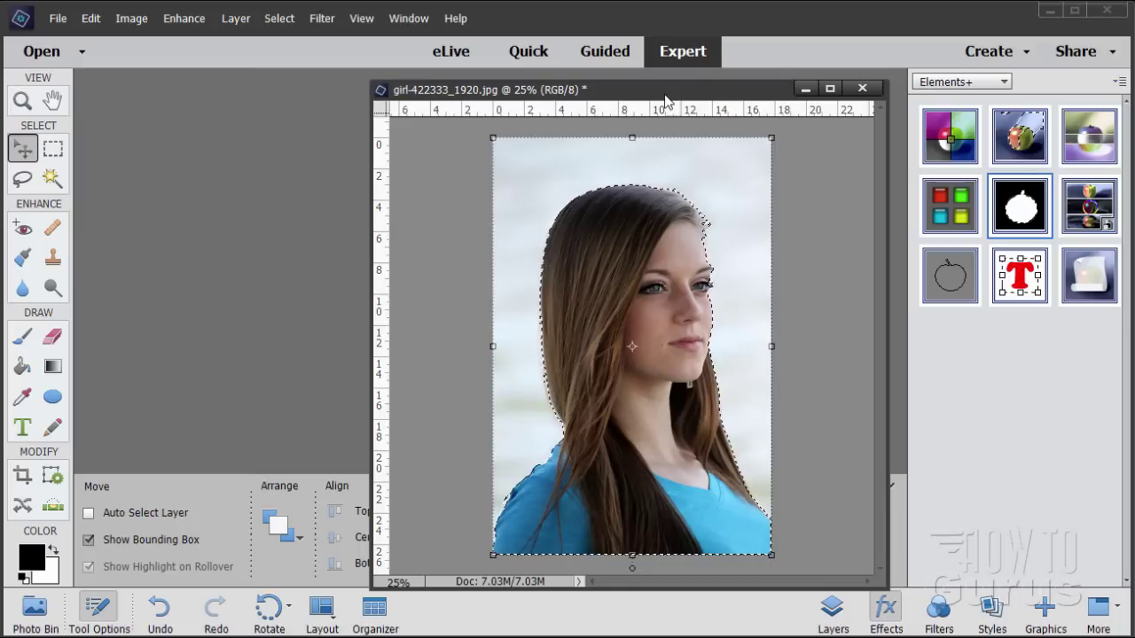
drag(665, 95, 501, 84)
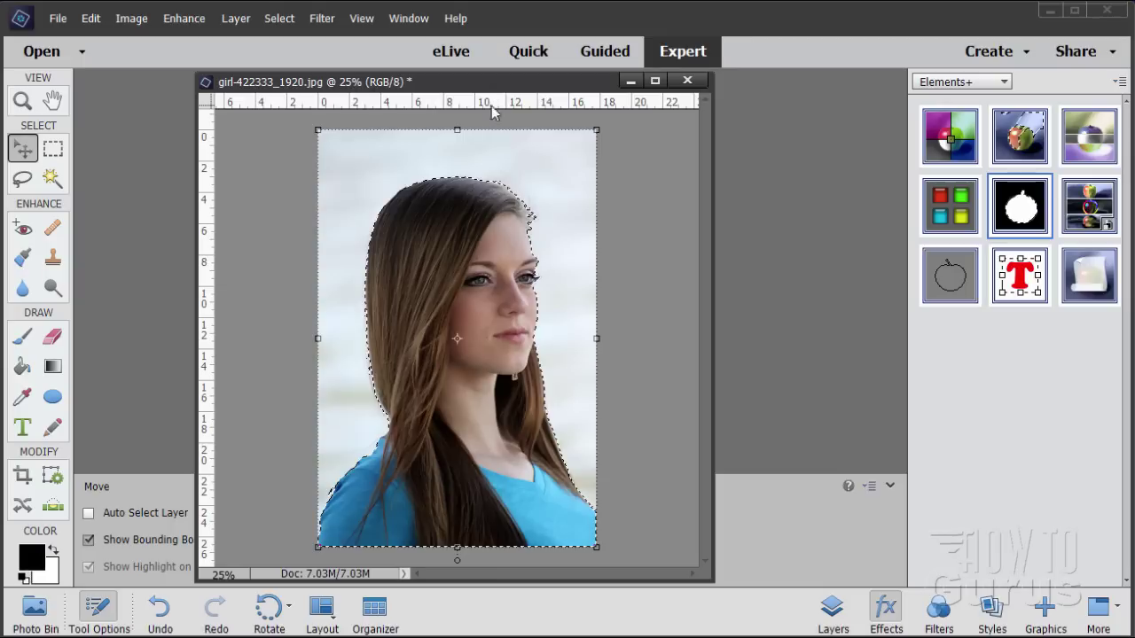
click(834, 610)
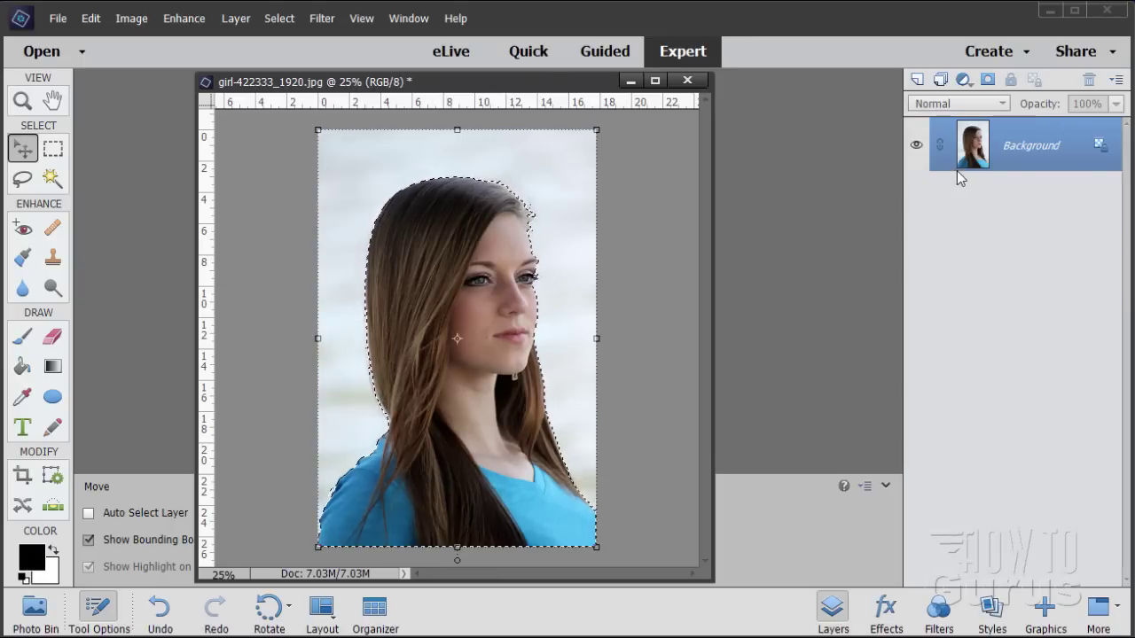
Mask the photo layer with the girl selection, and add a new empty layer placed below it.
click(987, 79)
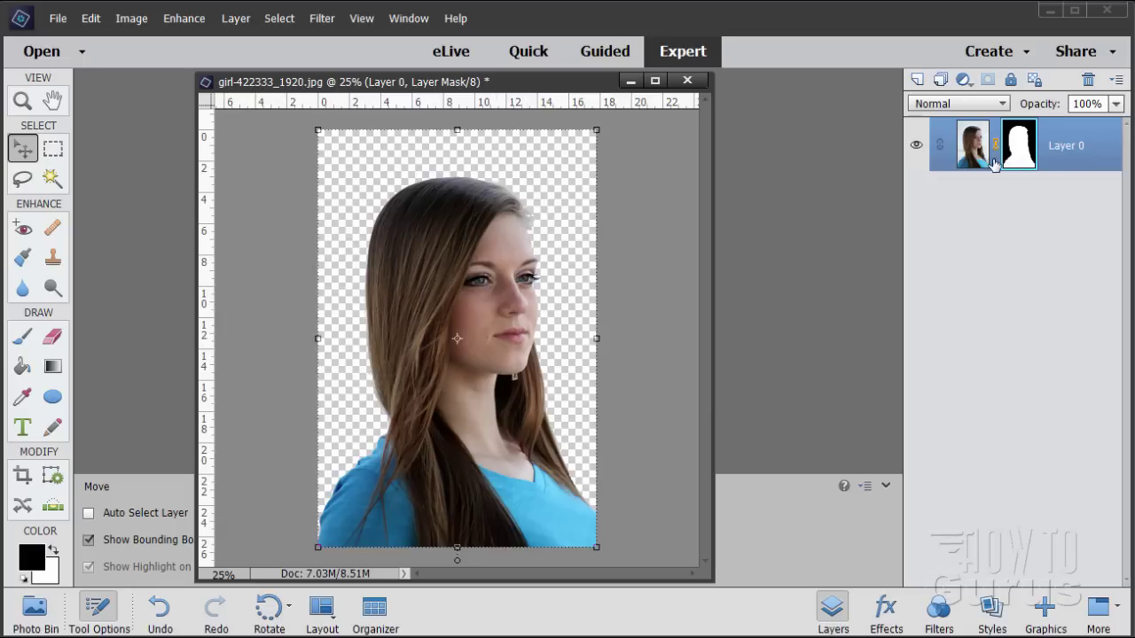
click(918, 79)
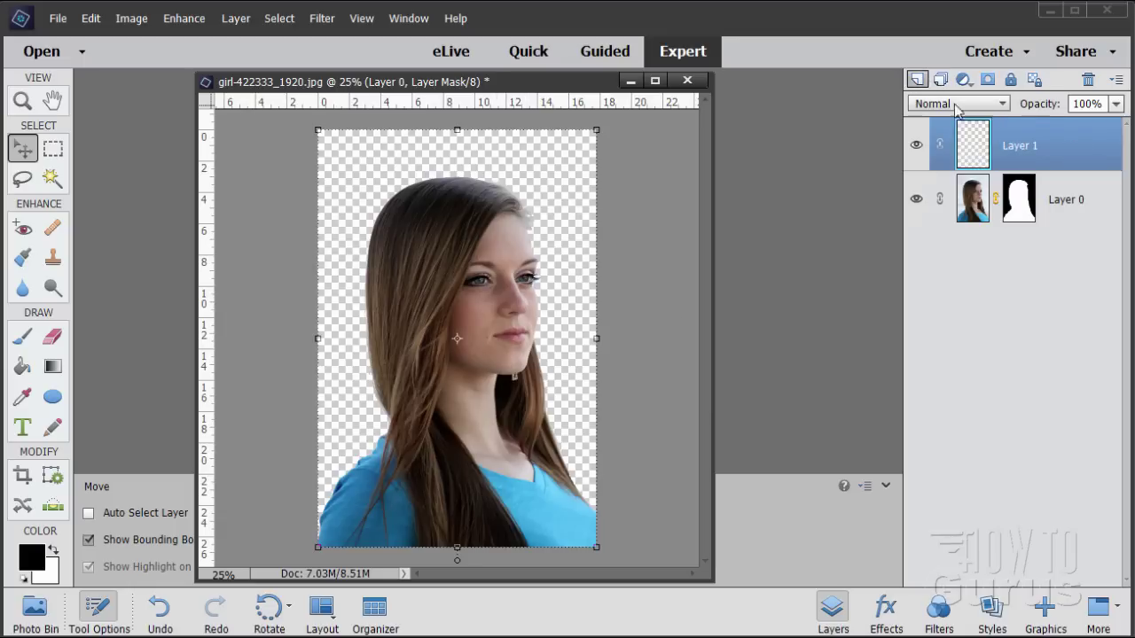
mouse_move(974, 201)
mouse_down()
mouse_move(976, 215)
mouse_move(975, 202)
mouse_up()
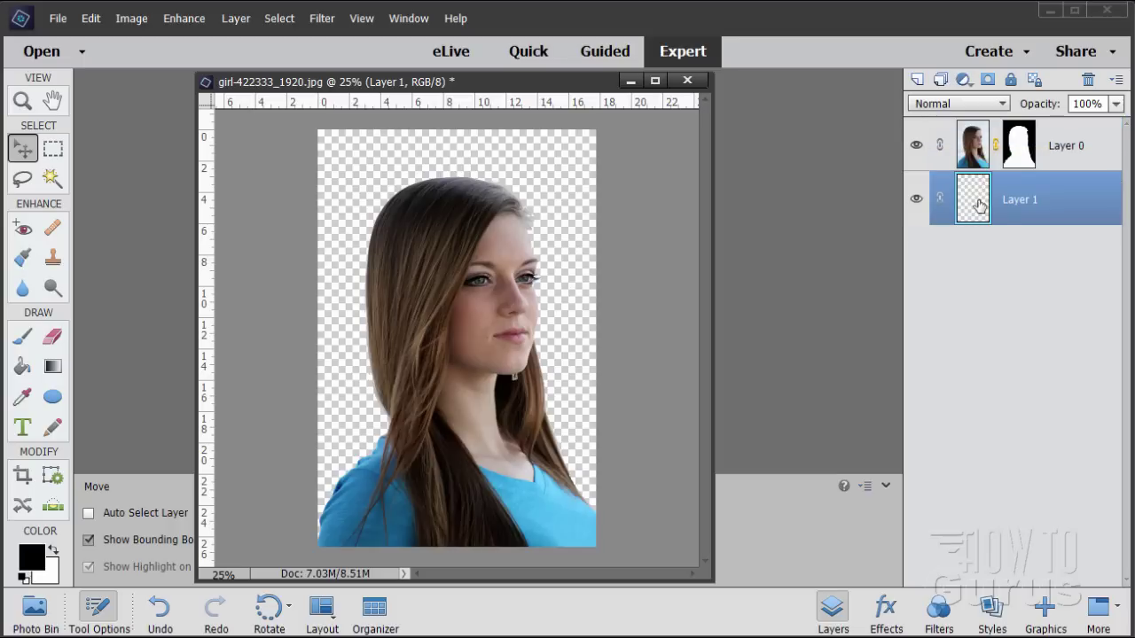
Fill Layer 1 with a Foreground to Background gradient running diagonally from the image's upper-left corner to its lower-right corner.
click(53, 366)
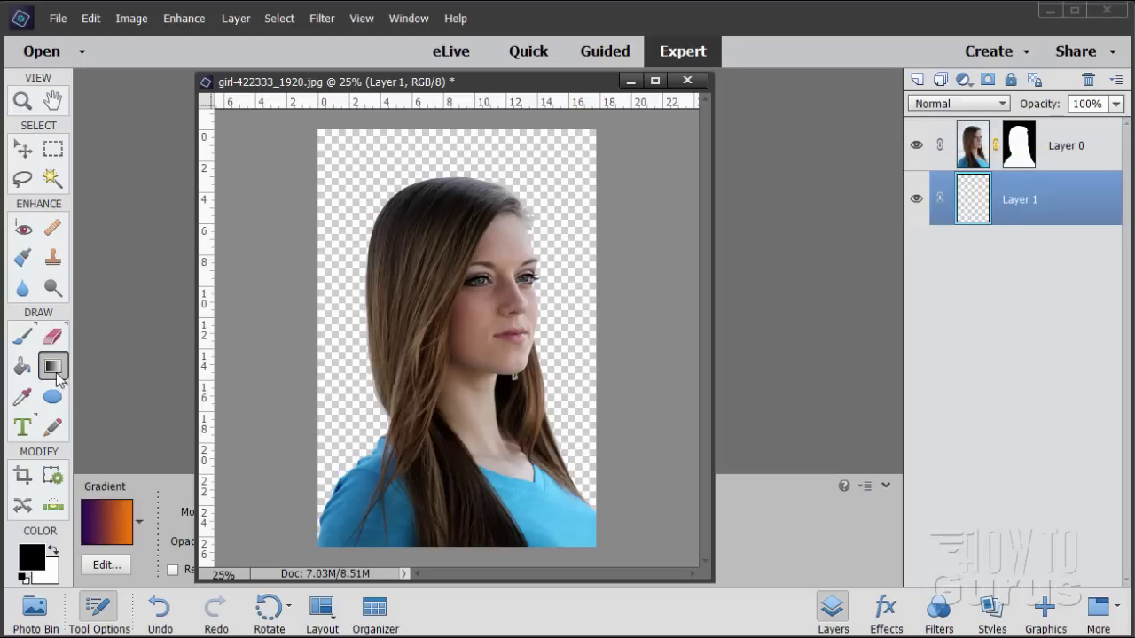
click(123, 519)
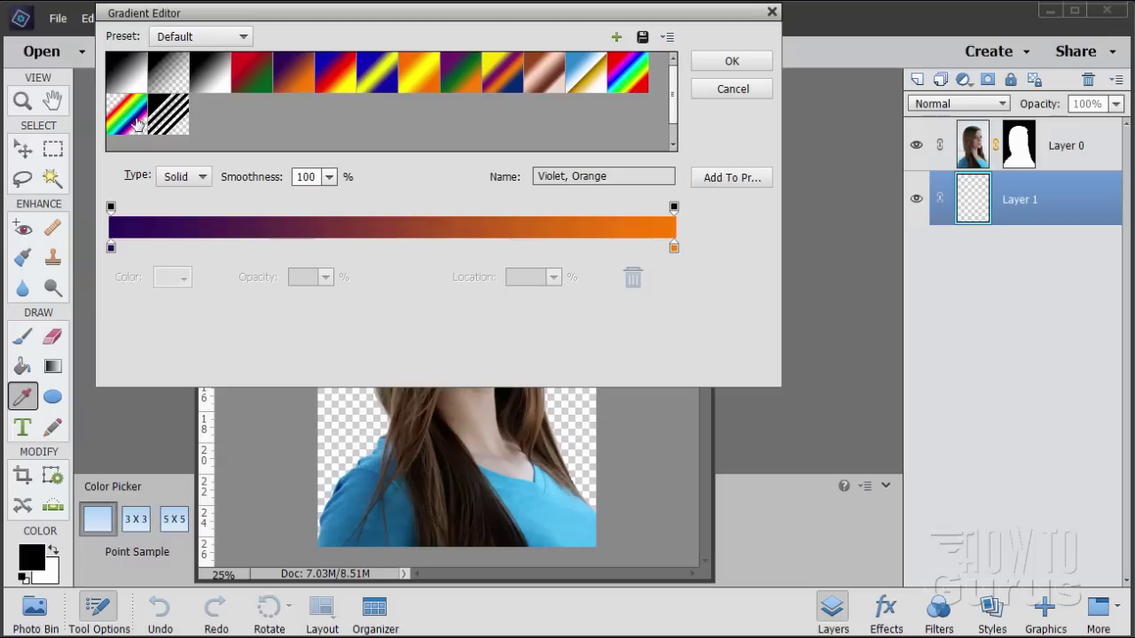
click(131, 72)
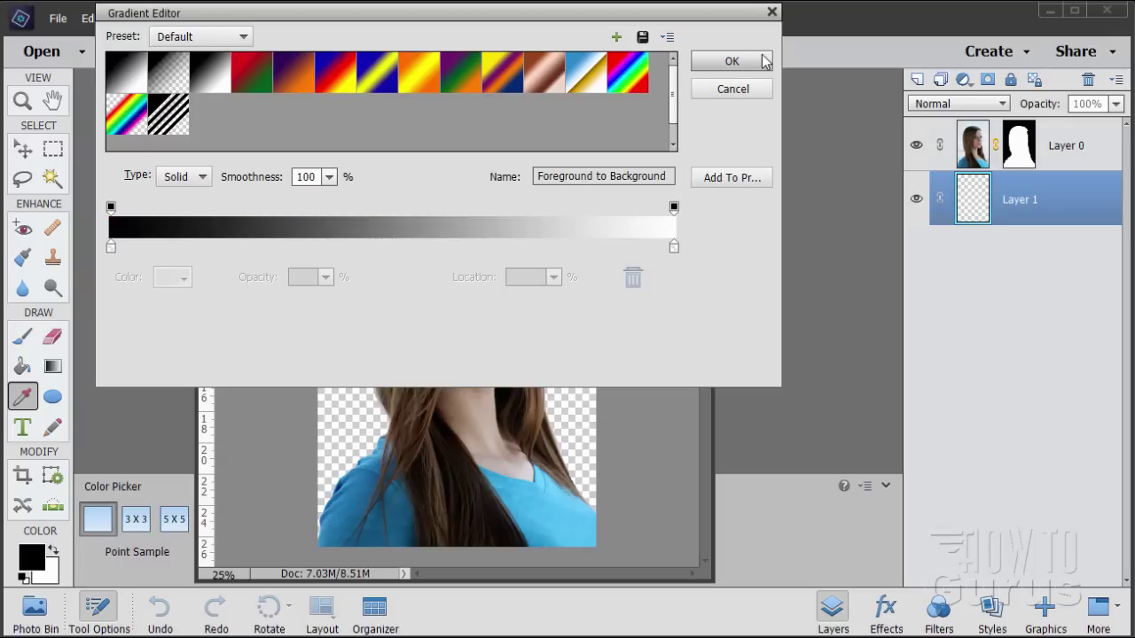
click(732, 61)
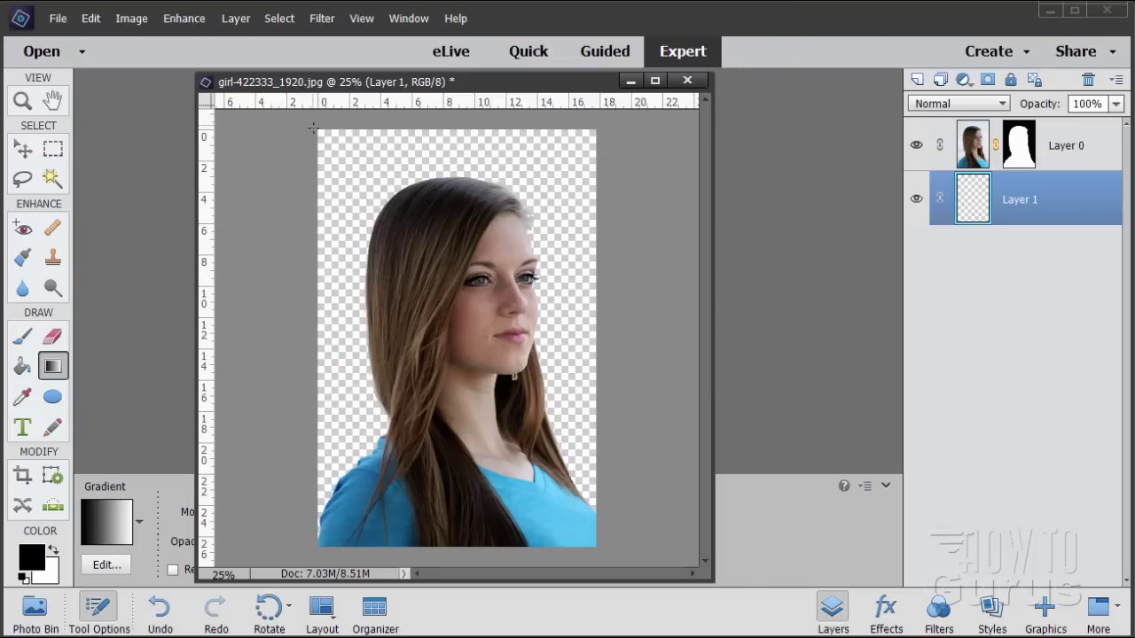
drag(576, 482, 601, 566)
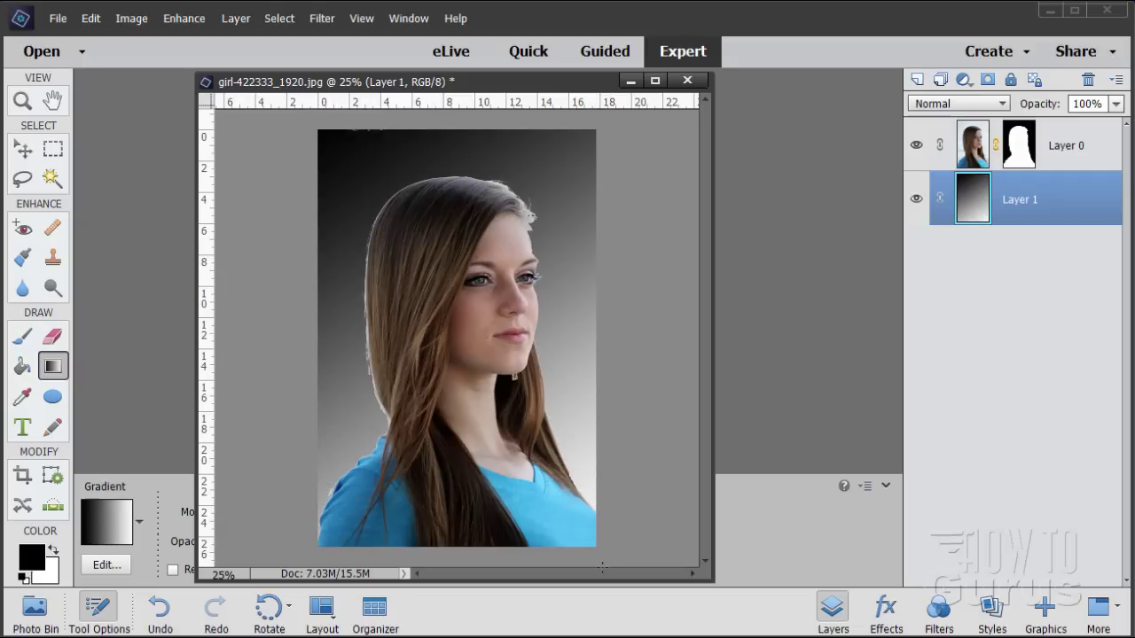
Examine the masked edge along the girl's hair at 50% zoom, and return to the 25% view.
click(23, 149)
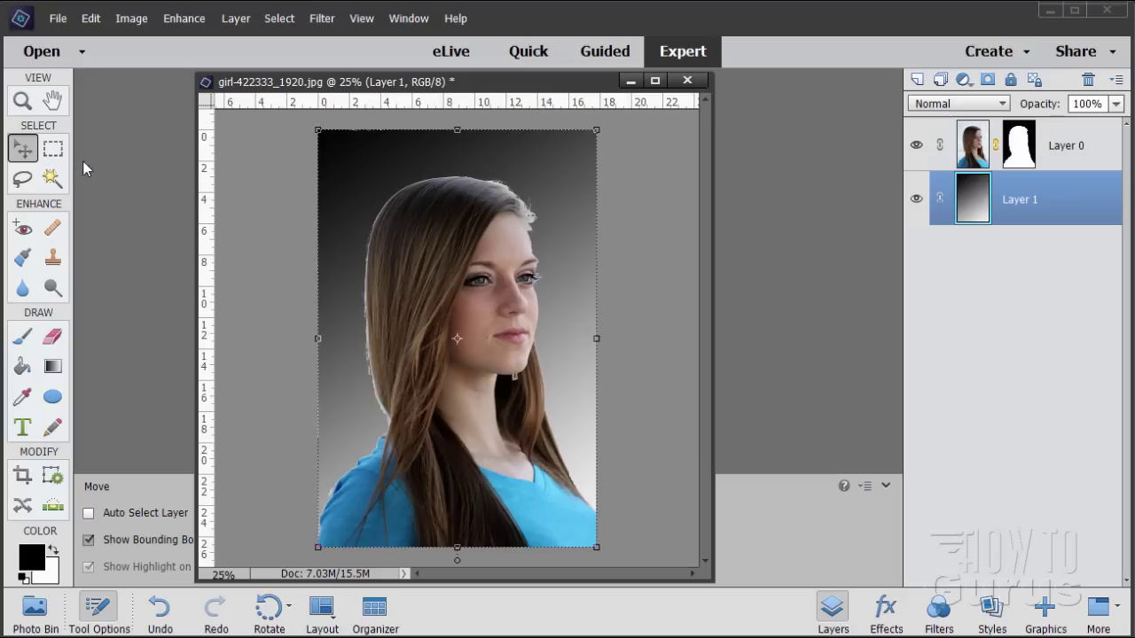
click(24, 102)
click(377, 294)
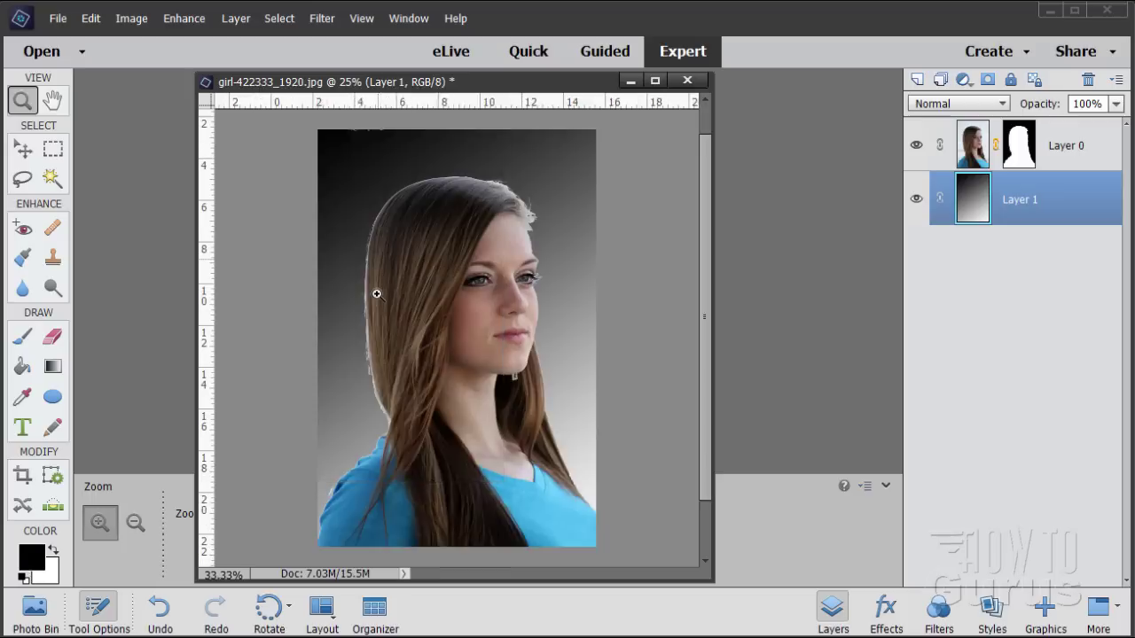
click(377, 294)
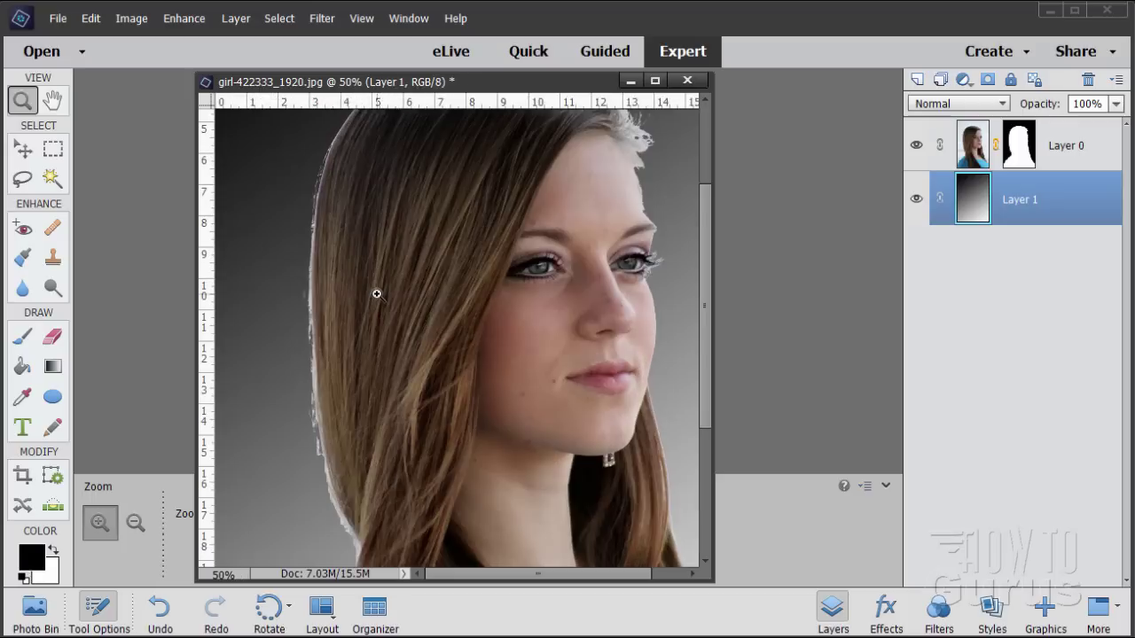
click(23, 149)
mouse_move(540, 81)
mouse_down()
mouse_move(849, 106)
mouse_move(762, 96)
mouse_up()
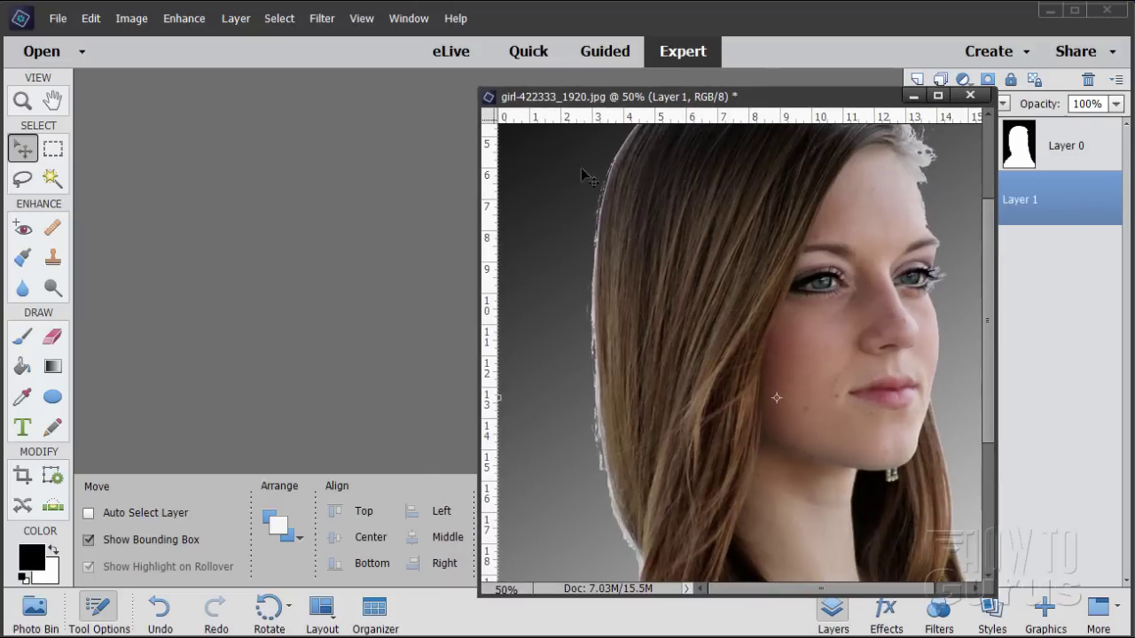
click(23, 178)
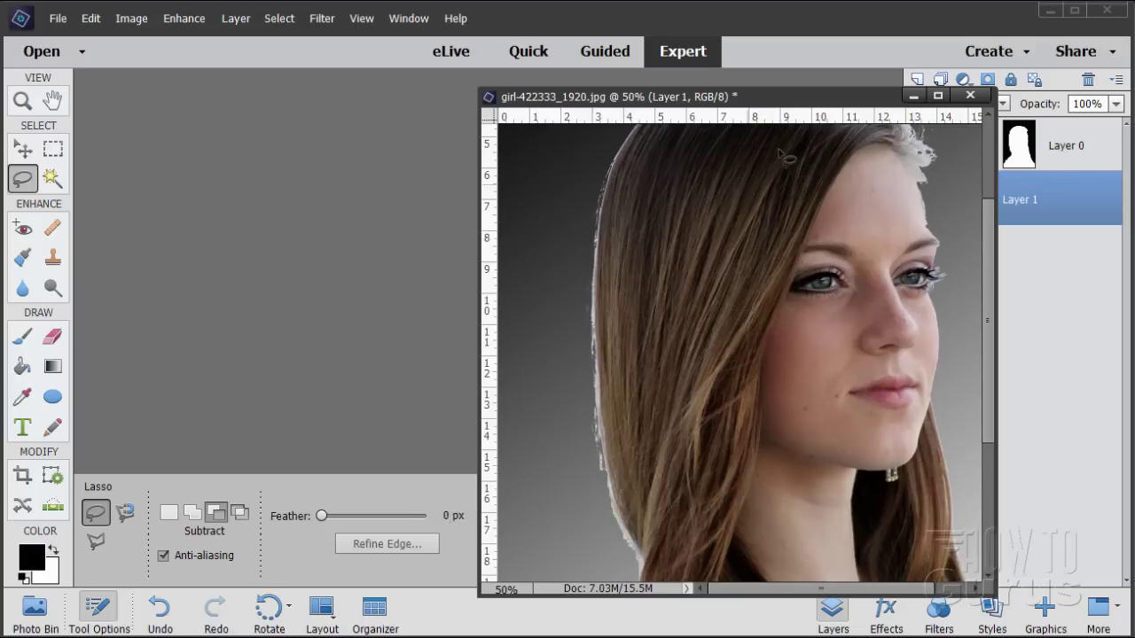
drag(710, 99, 456, 89)
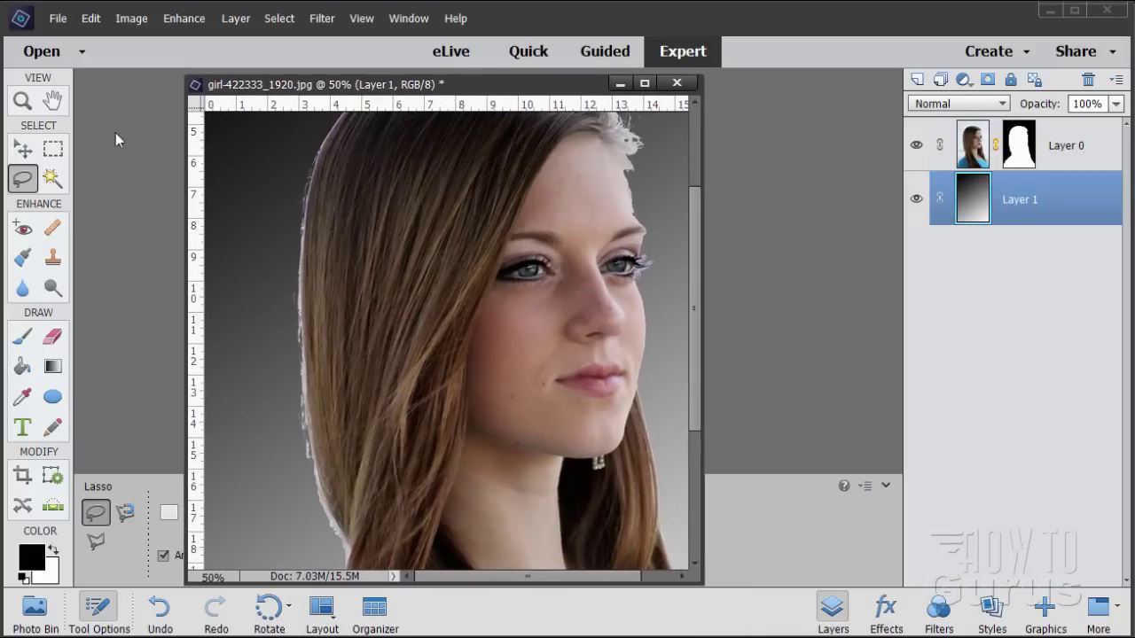
click(23, 101)
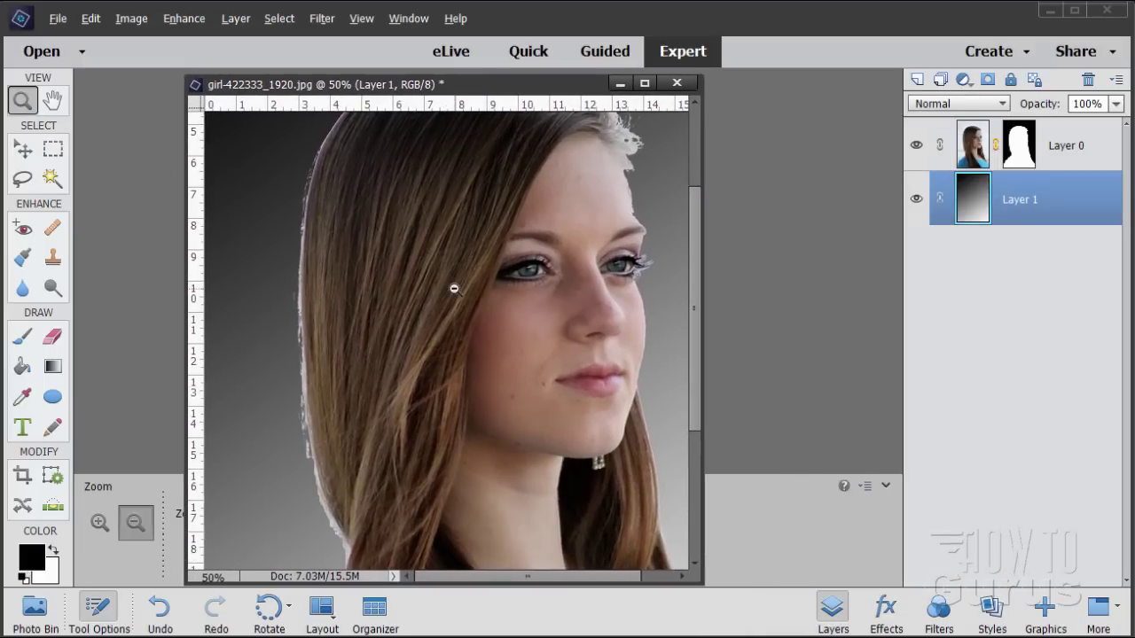
alt+click(454, 289)
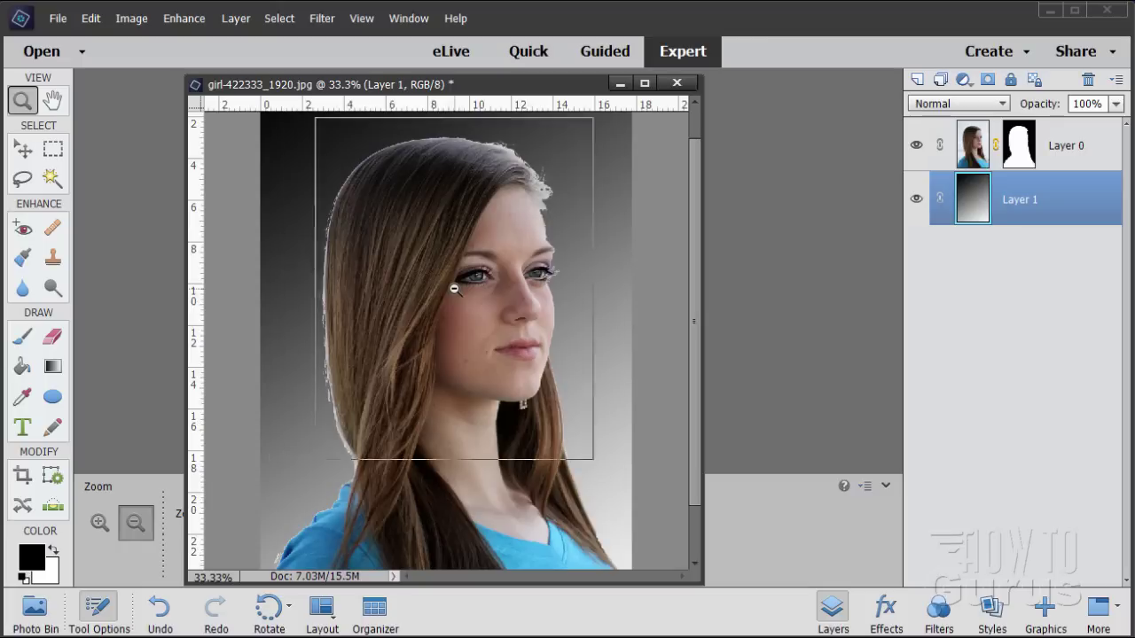
click(454, 289)
click(22, 148)
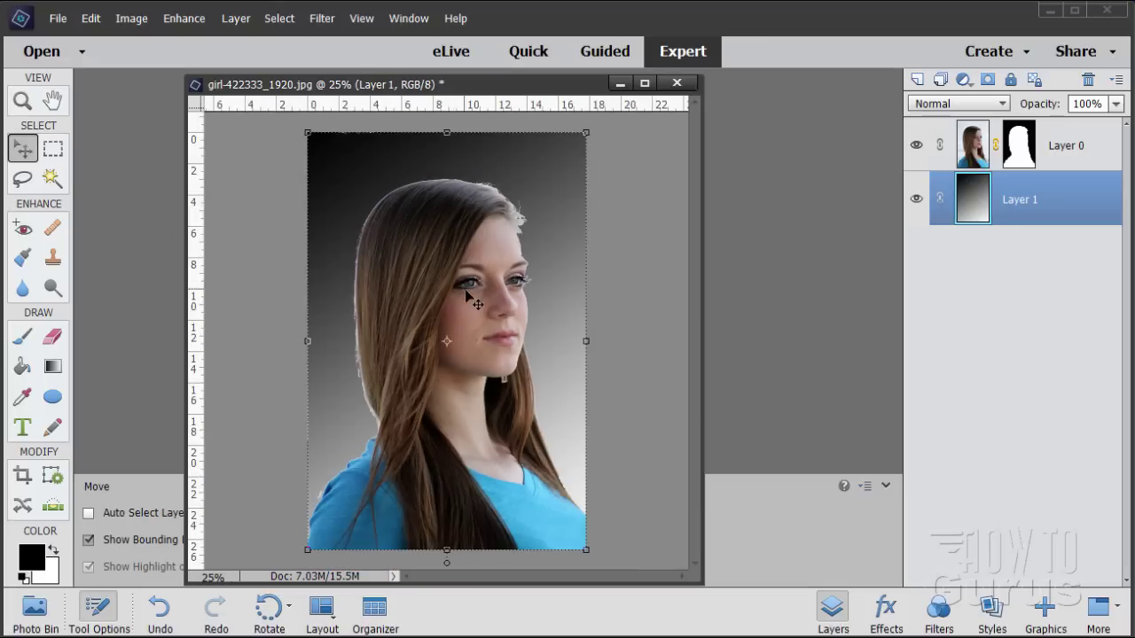
Refine the edge of Layer 0's mask with the Elements+ Refine Mask Edge command, setting Feather to 6 px.
click(1021, 149)
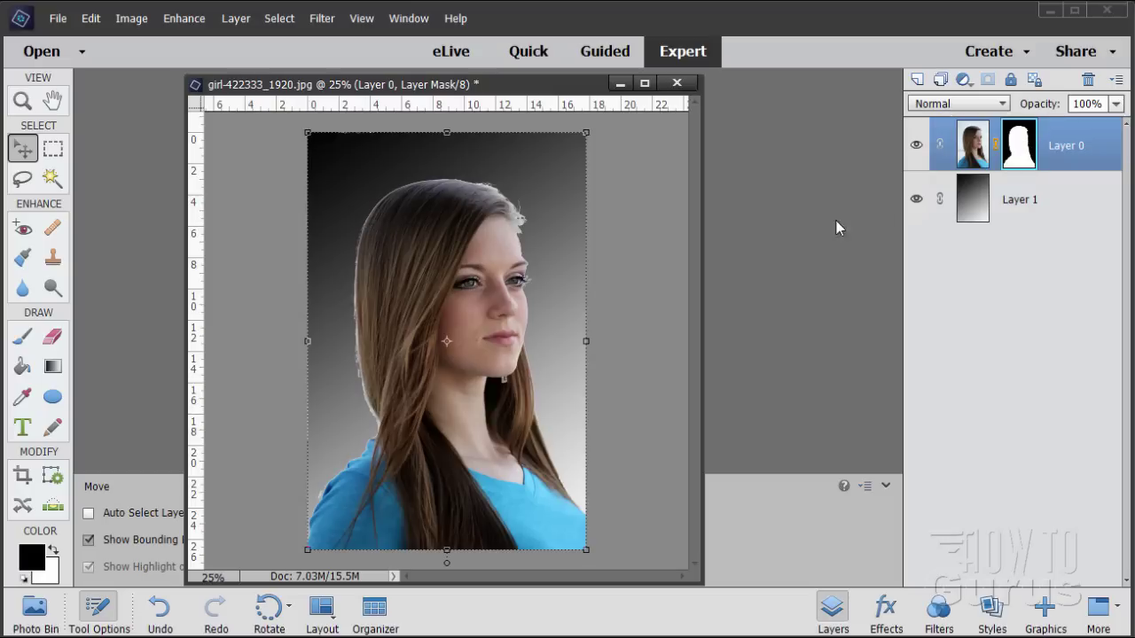
click(884, 608)
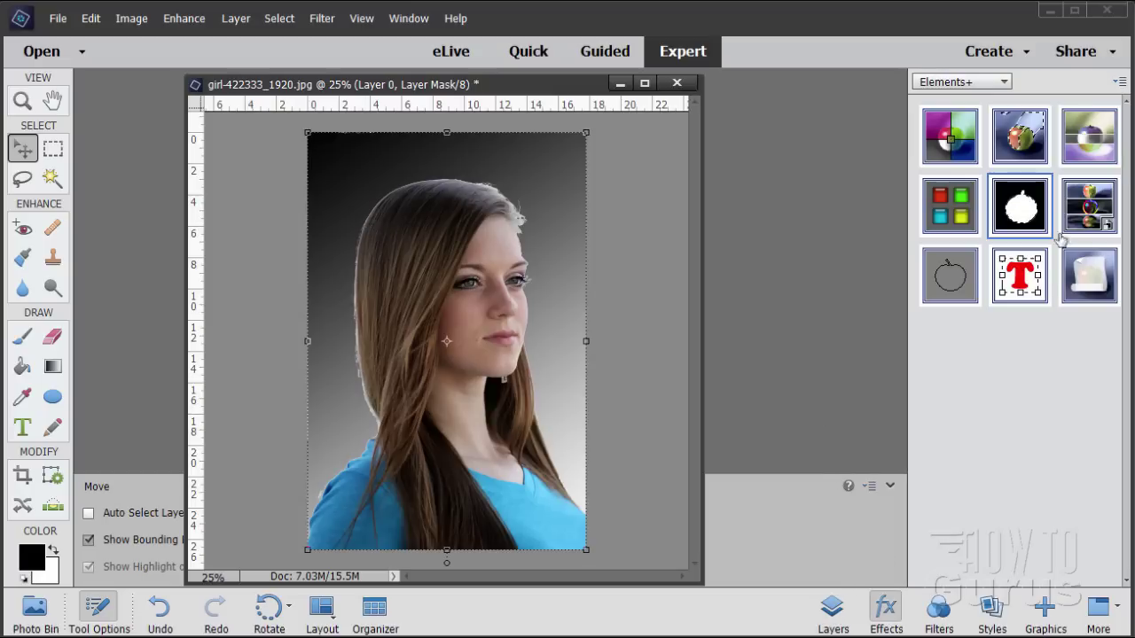
click(1037, 206)
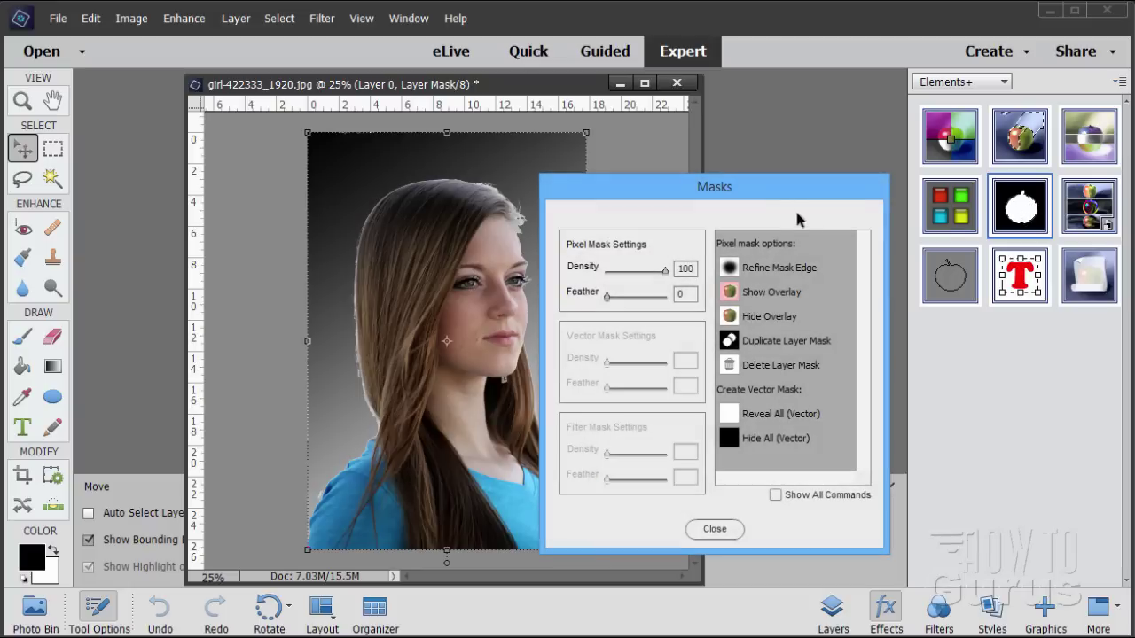
drag(770, 196, 804, 190)
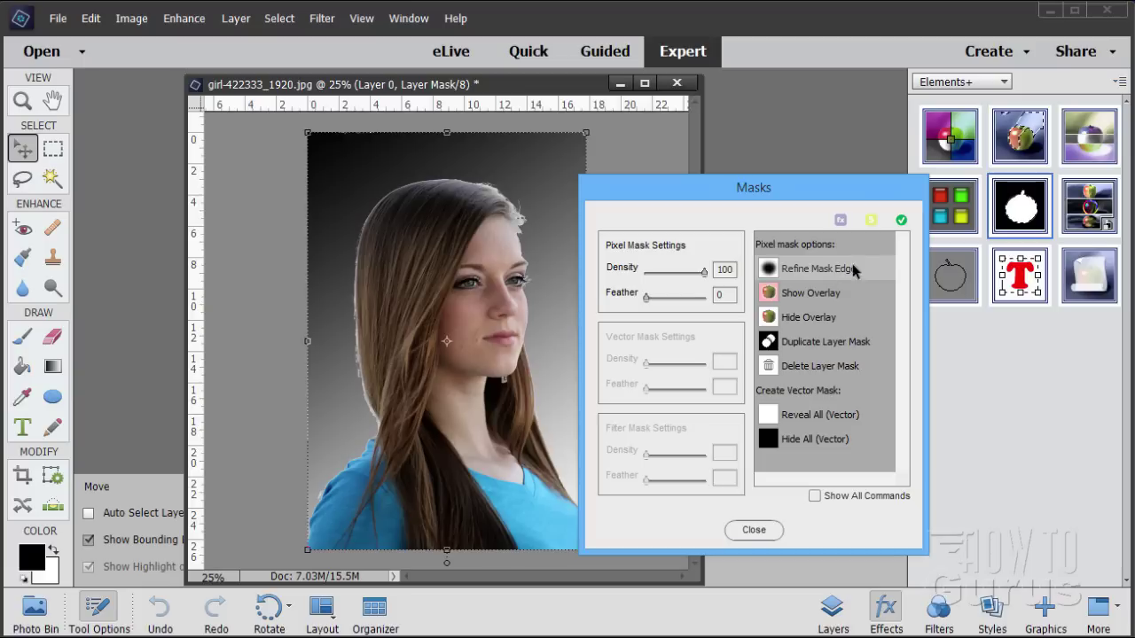
click(901, 221)
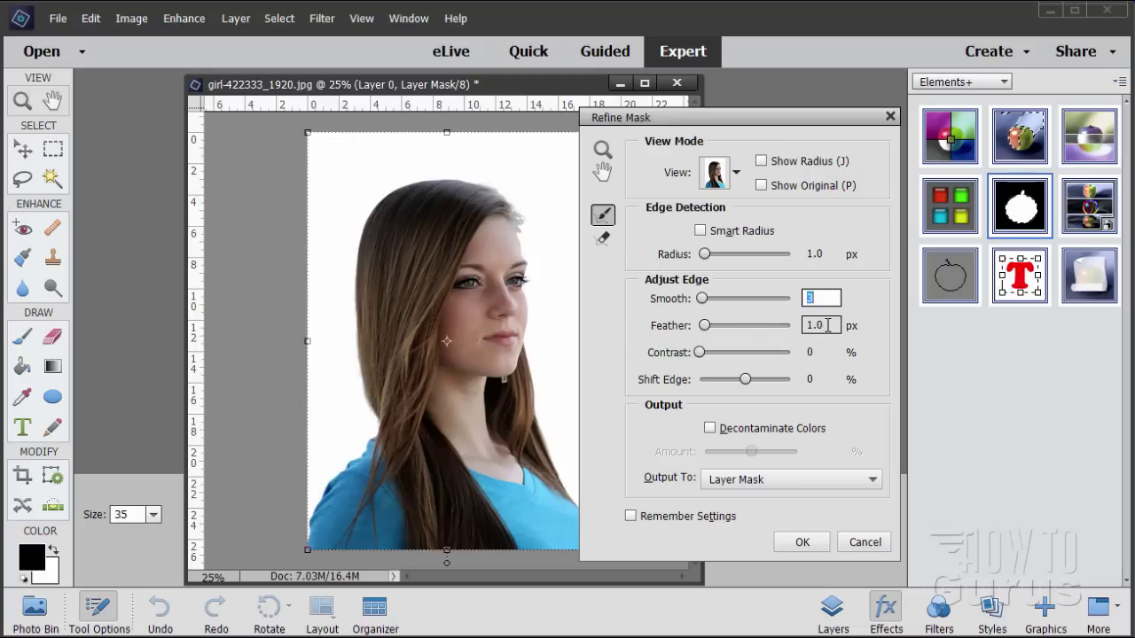
drag(827, 326, 795, 327)
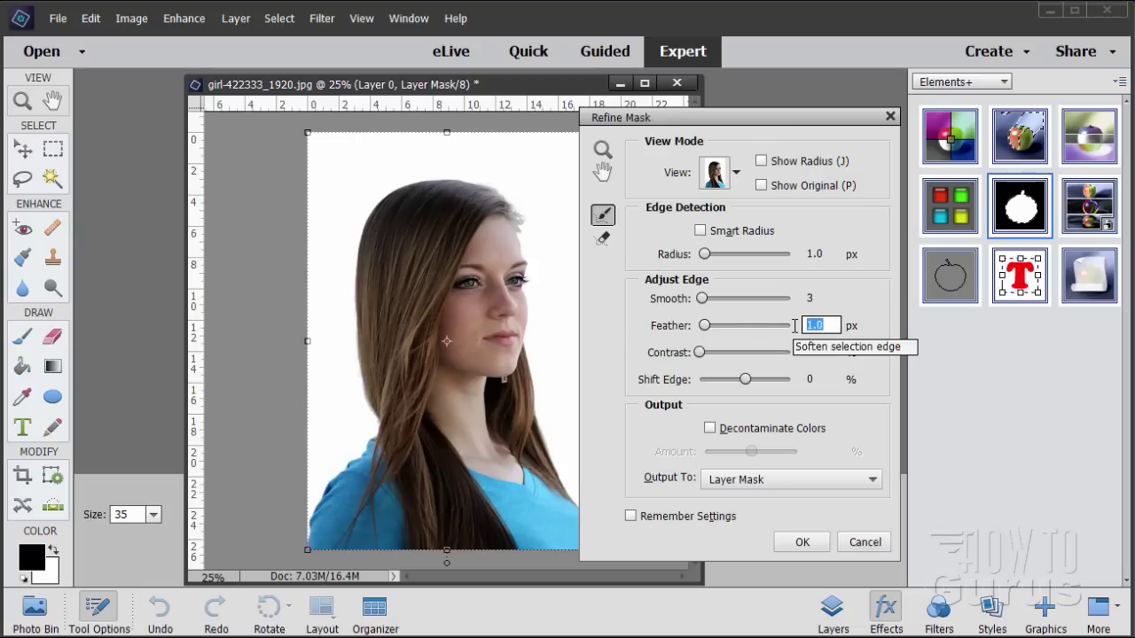
text(6)
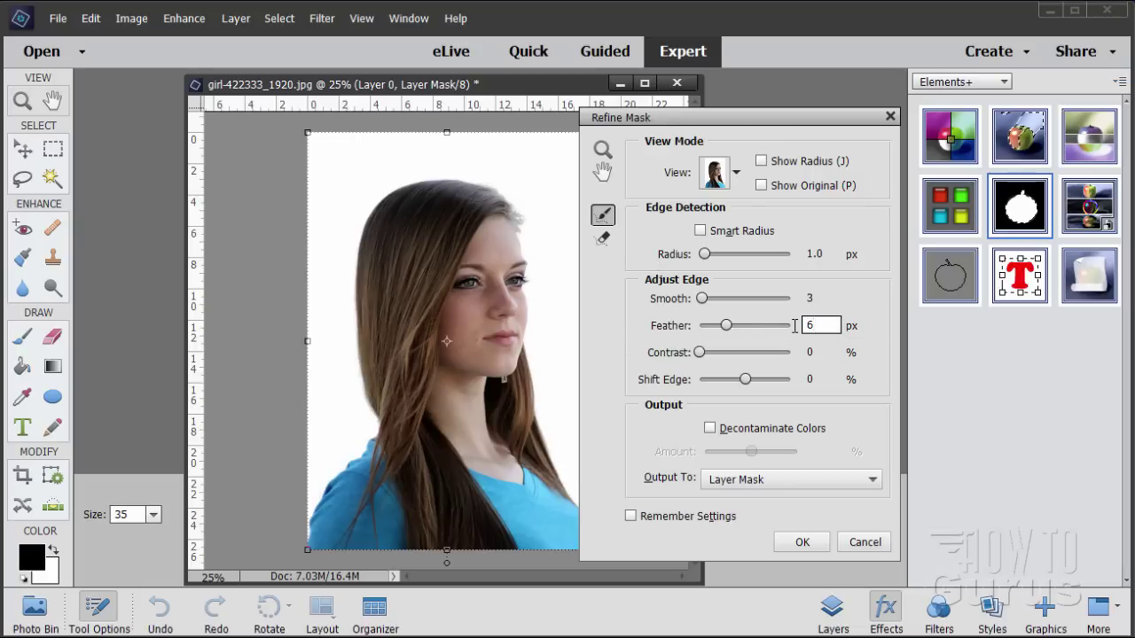
click(803, 541)
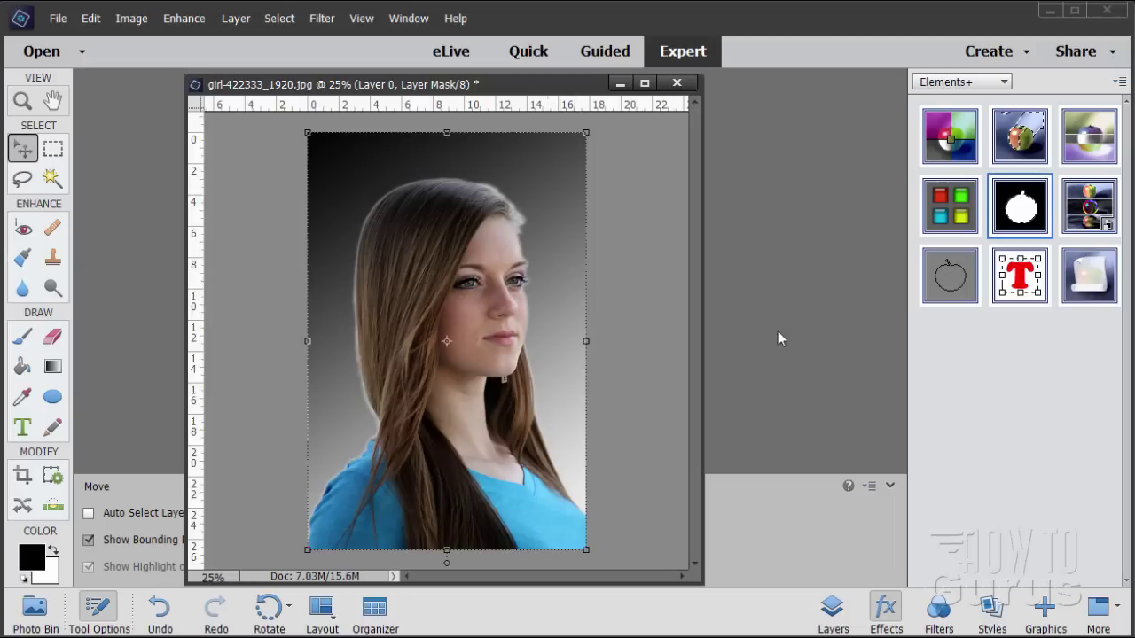
Draw an unconstrained black ellipse shape spanning the full width and height of the photo, above Layer 0.
click(832, 608)
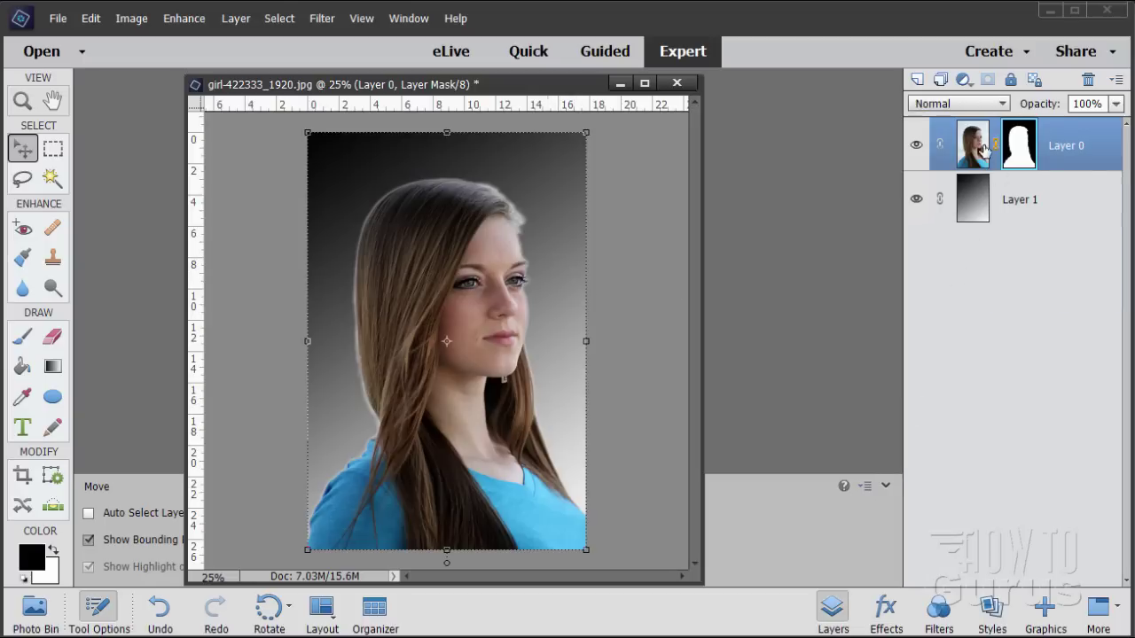
click(52, 397)
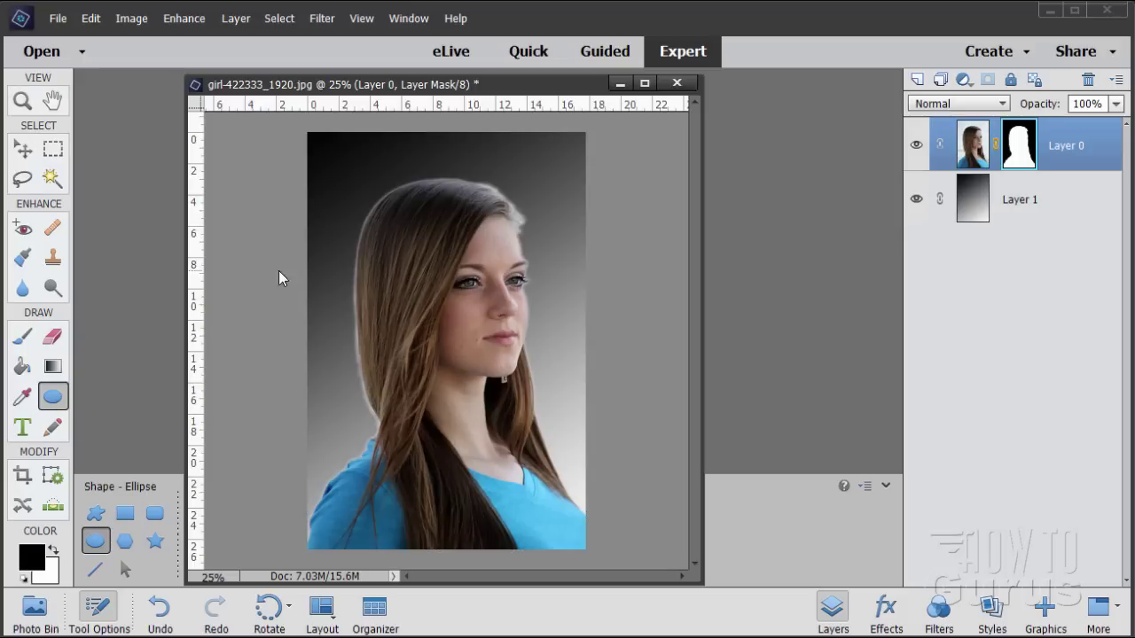
drag(531, 89, 772, 93)
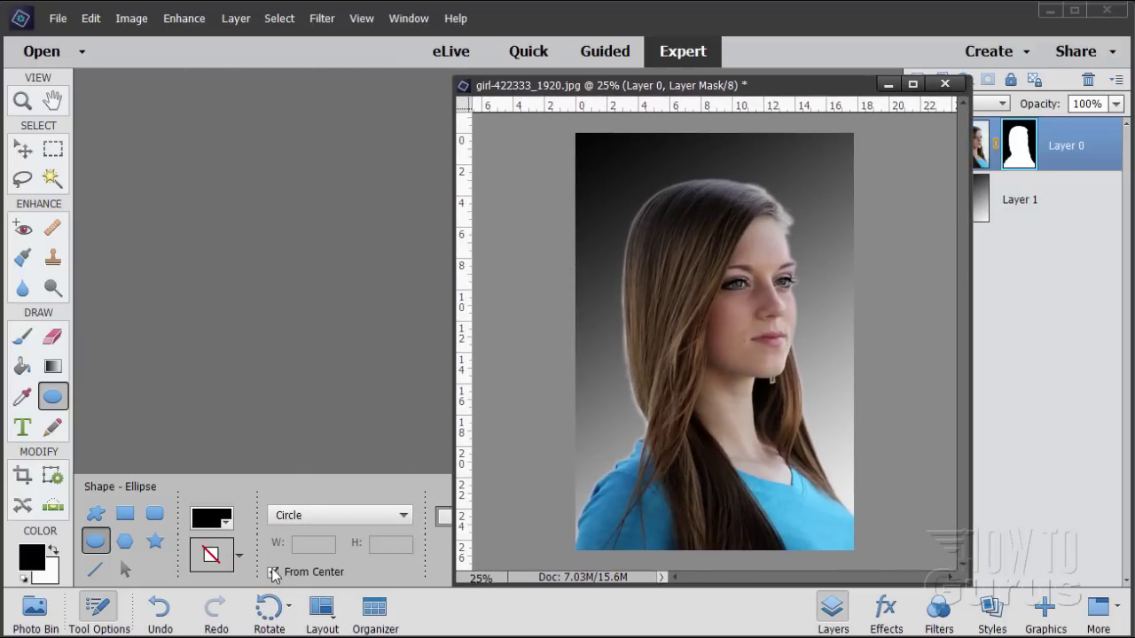
click(391, 518)
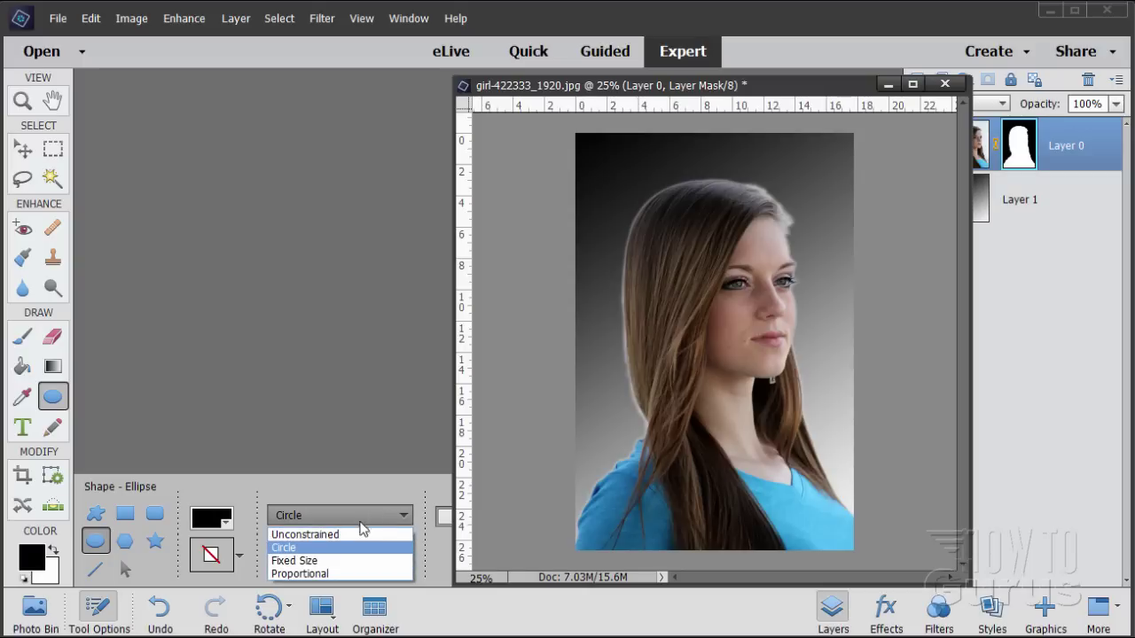
click(312, 536)
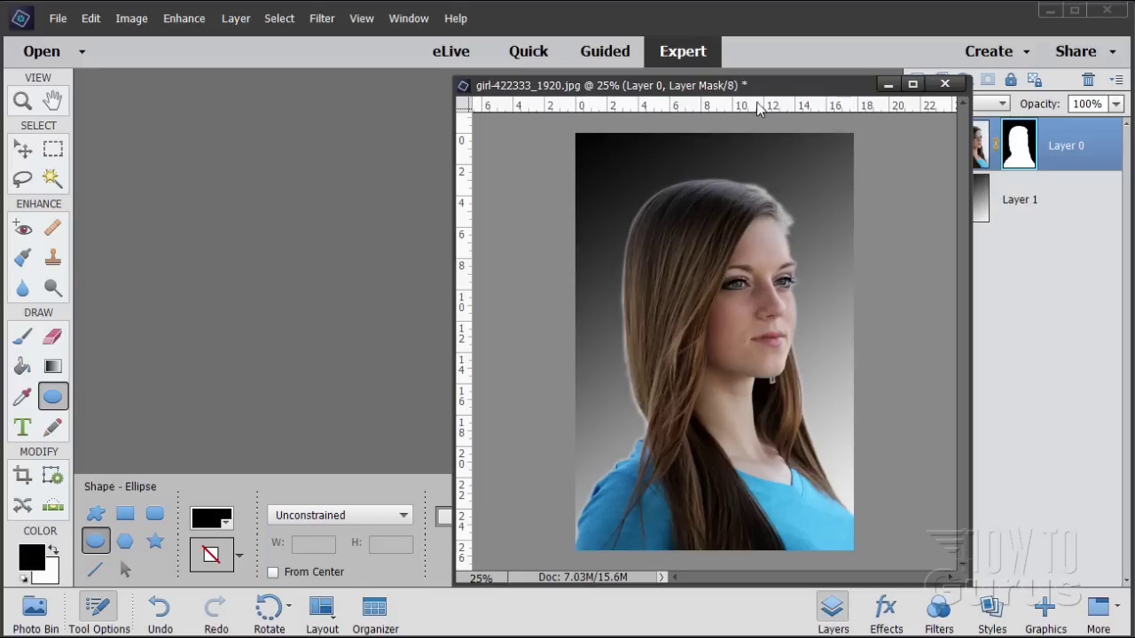
drag(763, 87, 502, 101)
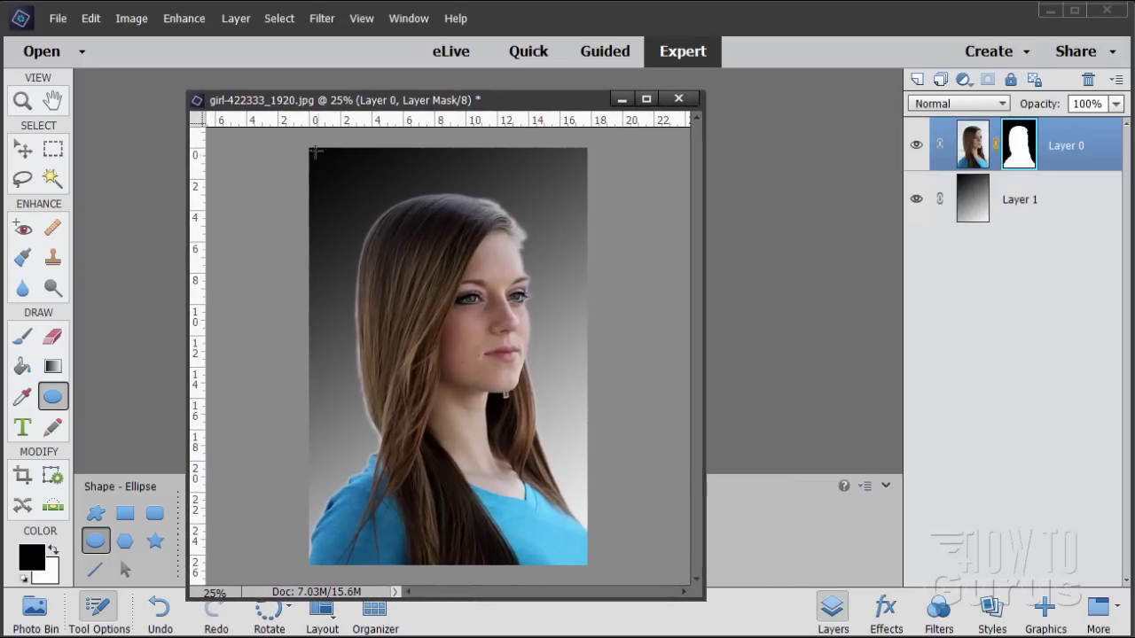
drag(306, 145, 587, 564)
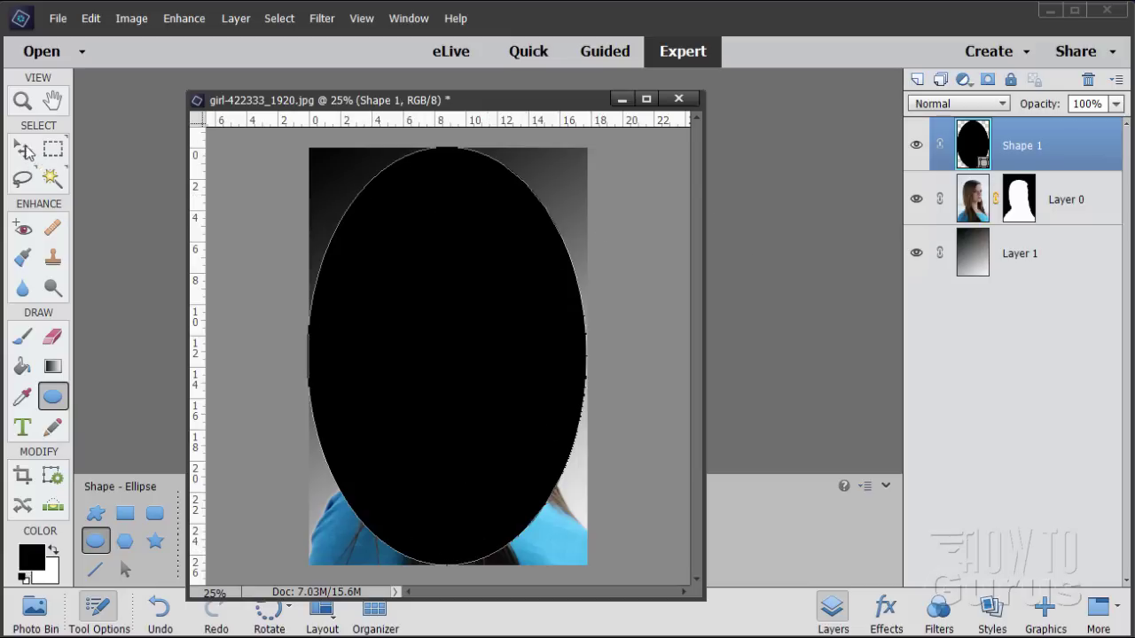
key(v)
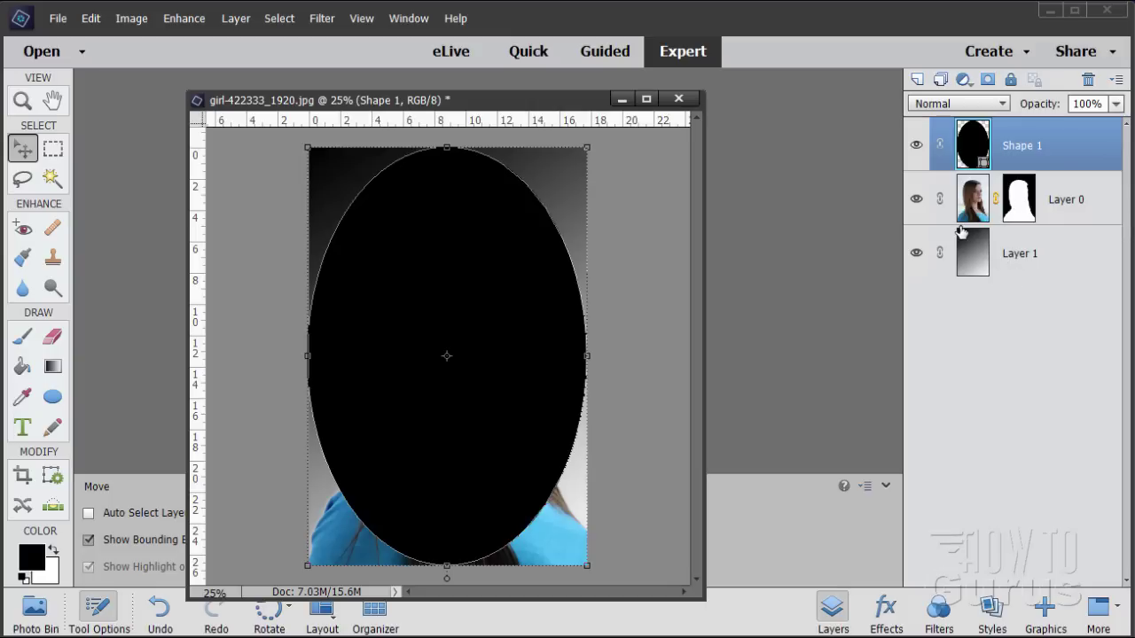
Add a Reveal All vector mask to Layer 0 with the Elements+ Masks command.
click(1027, 218)
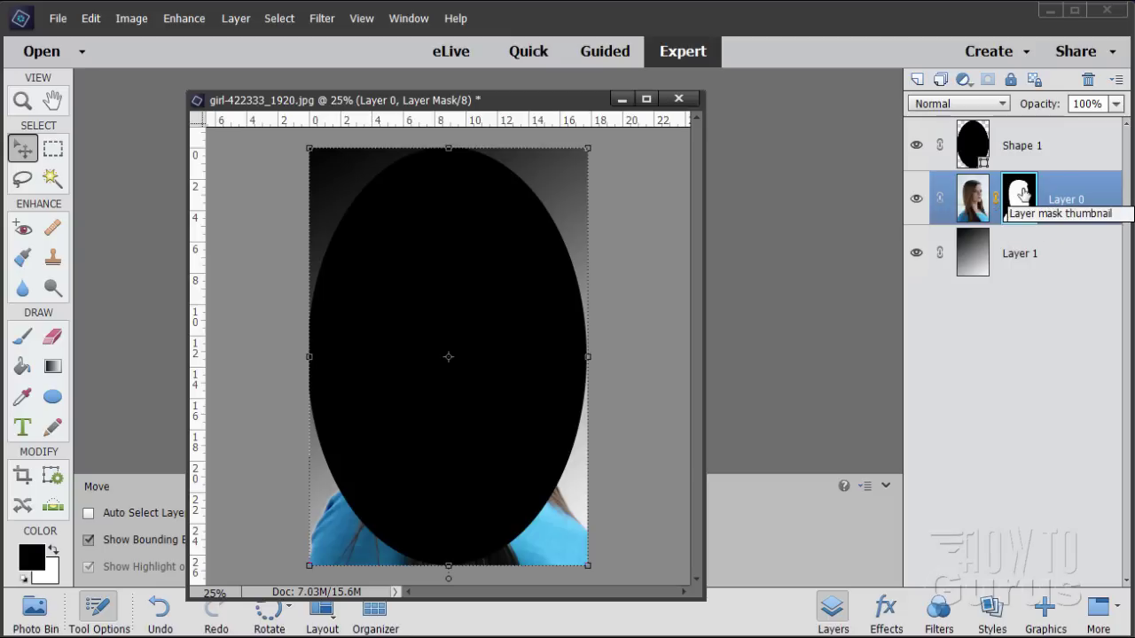
click(884, 611)
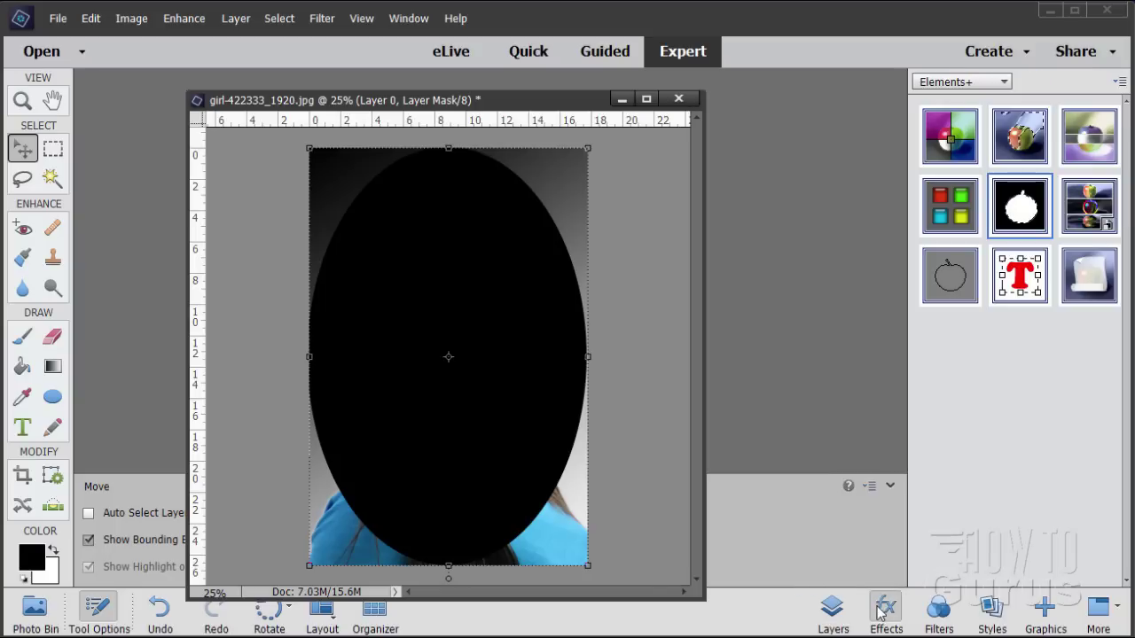
double_click(1017, 210)
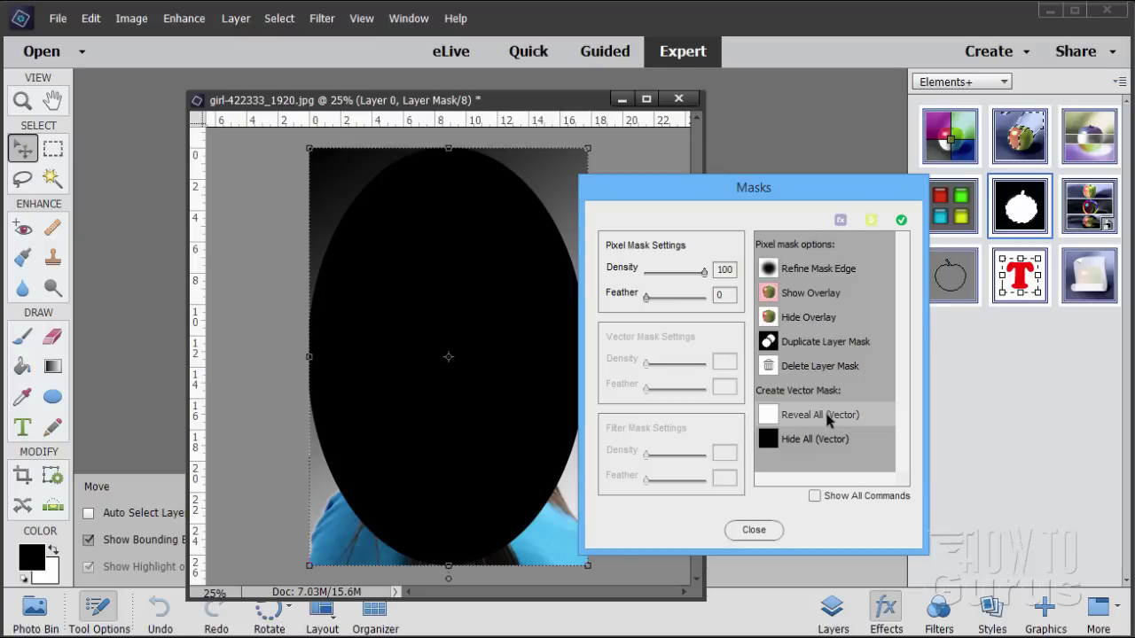
click(904, 222)
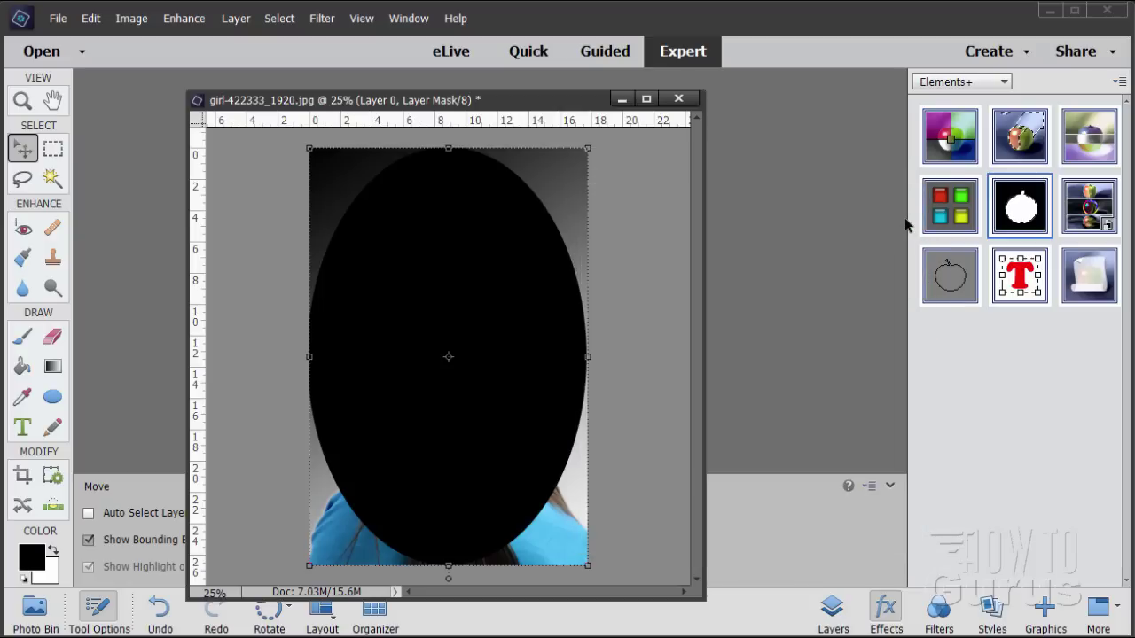
click(833, 612)
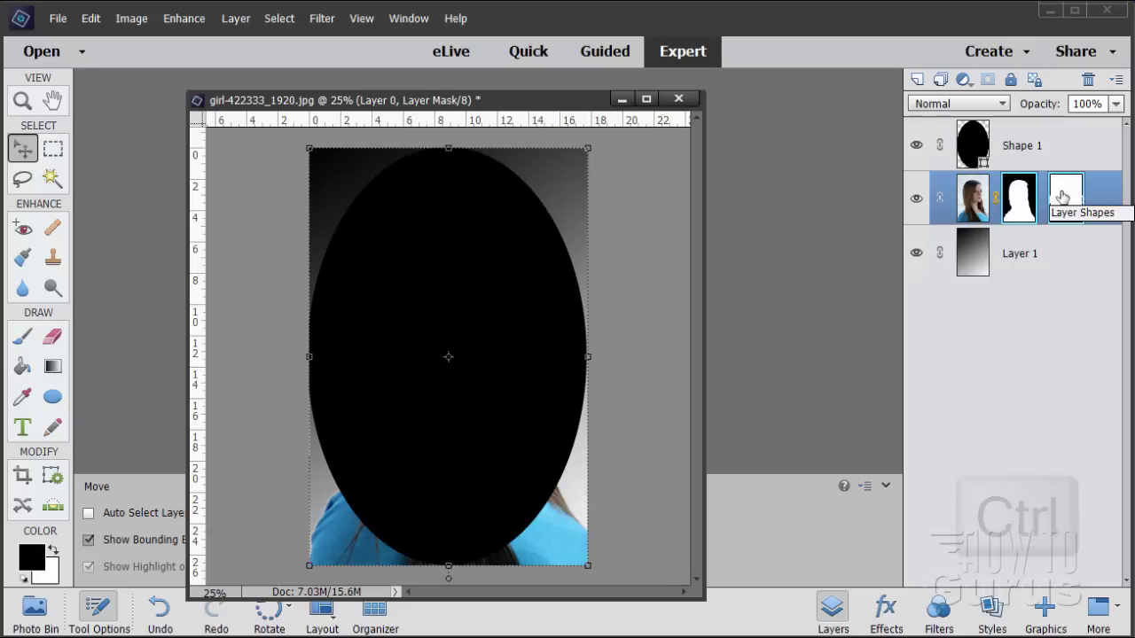
Replace Layer 0's vector mask with the ellipse path from Shape 1, and hide the Shape 1 layer.
ctrl+click(993, 149)
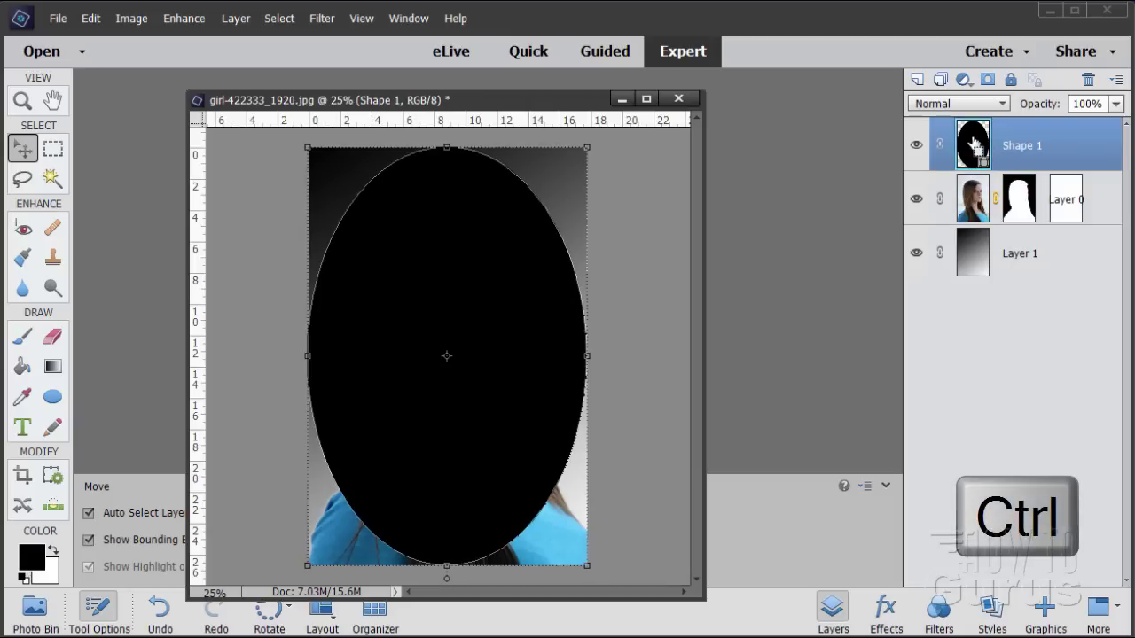
drag(996, 156, 1064, 197)
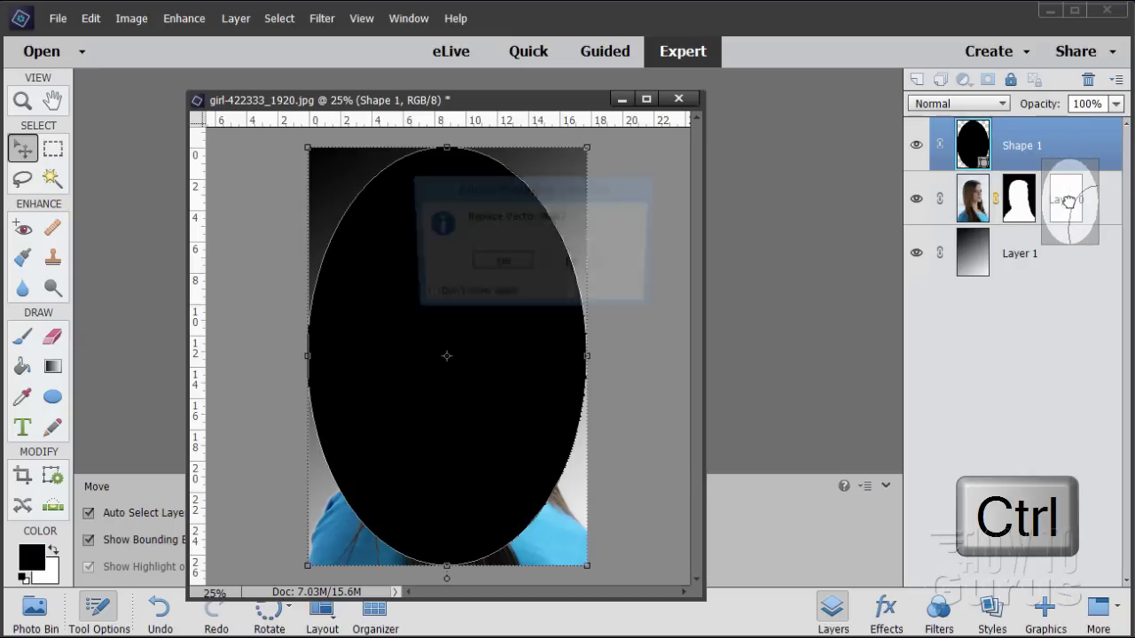
click(501, 263)
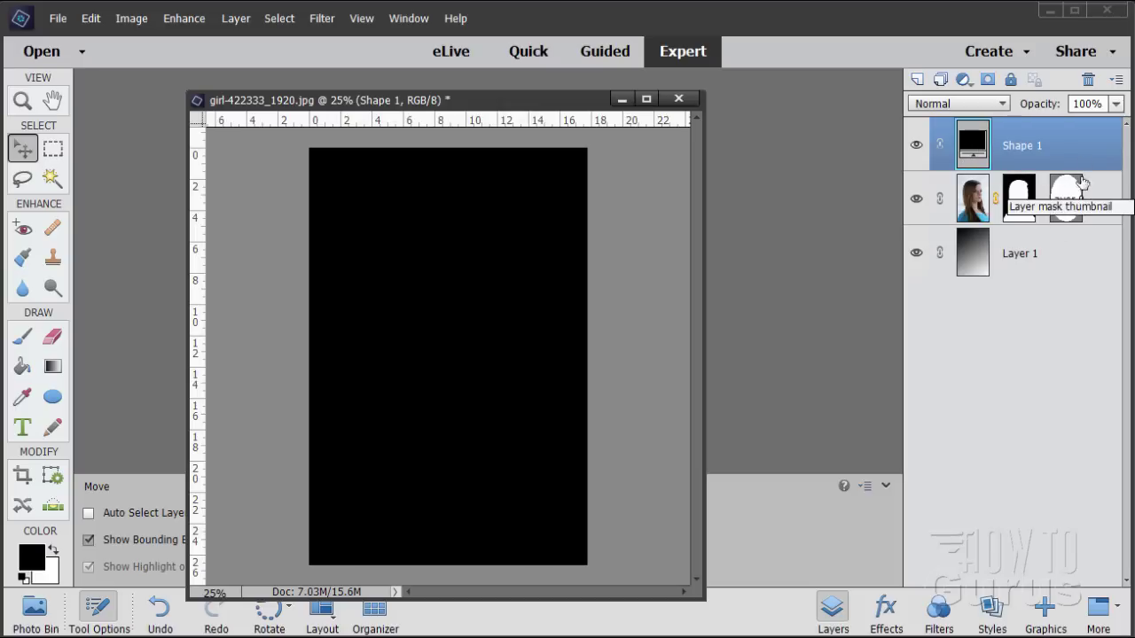
click(917, 146)
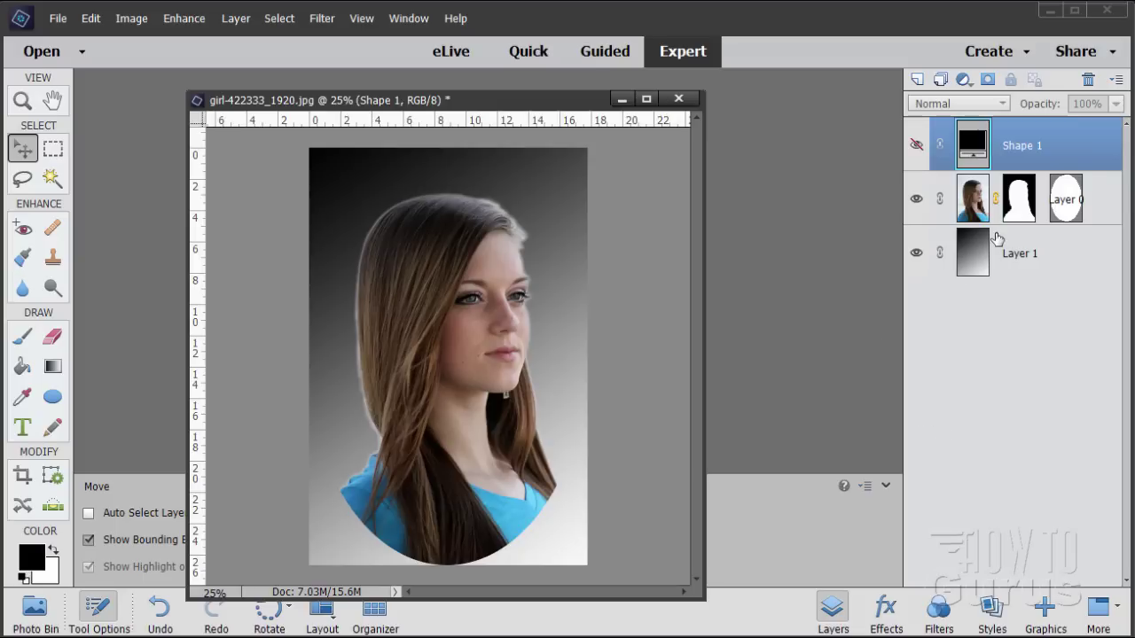
click(884, 612)
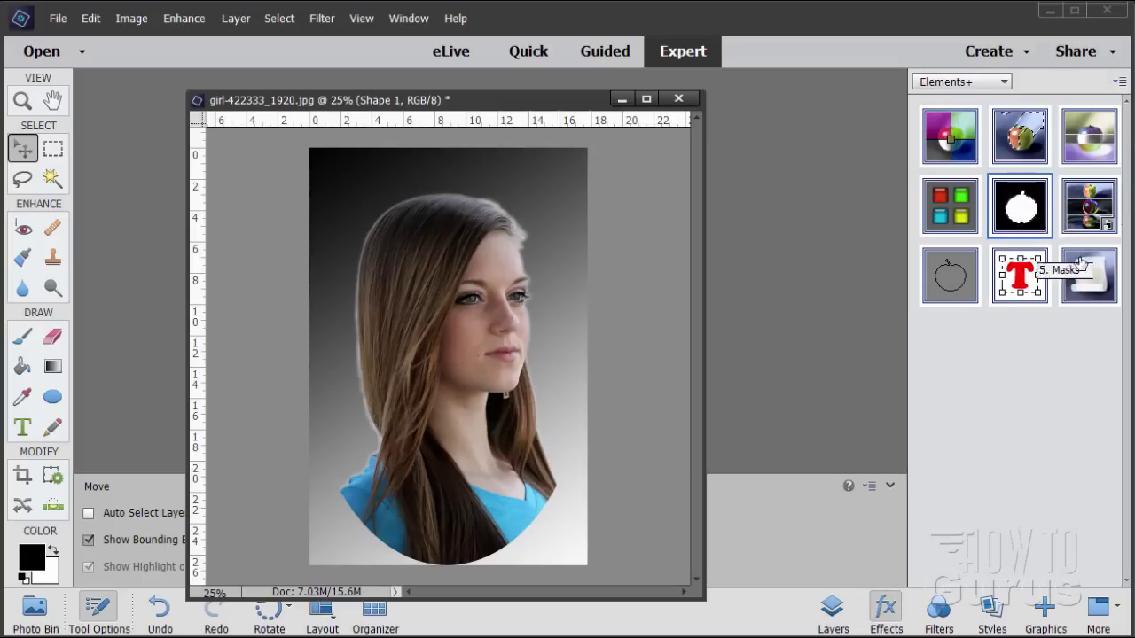
double_click(1089, 211)
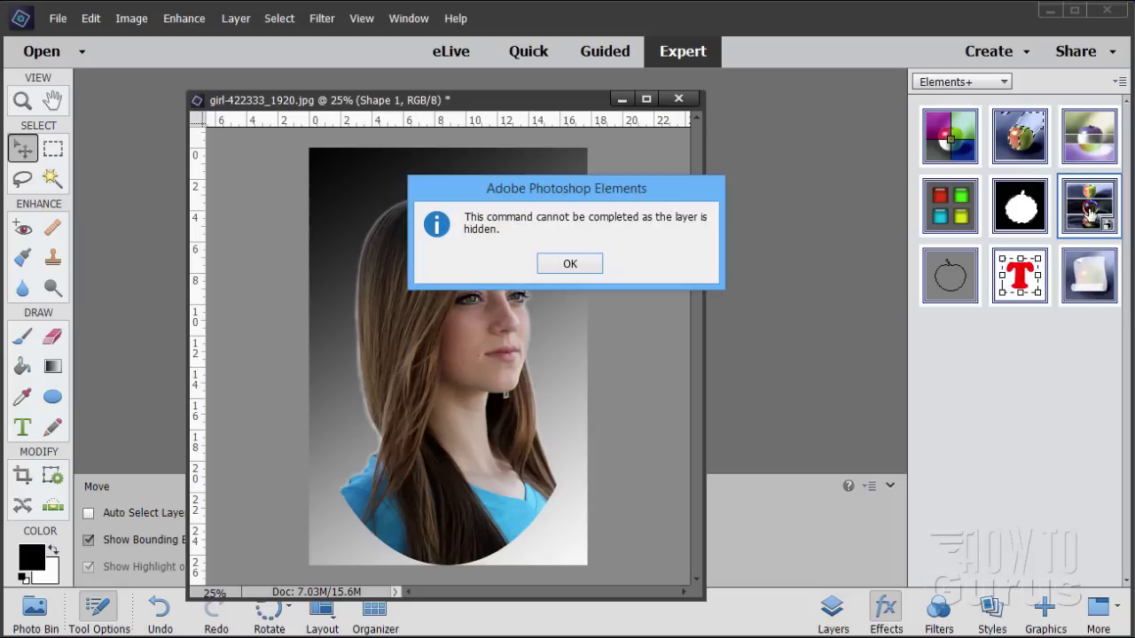
click(570, 266)
Run the Elements+ Smart Filters command on Layer 0, agreeing to create a smart object automatically.
click(832, 611)
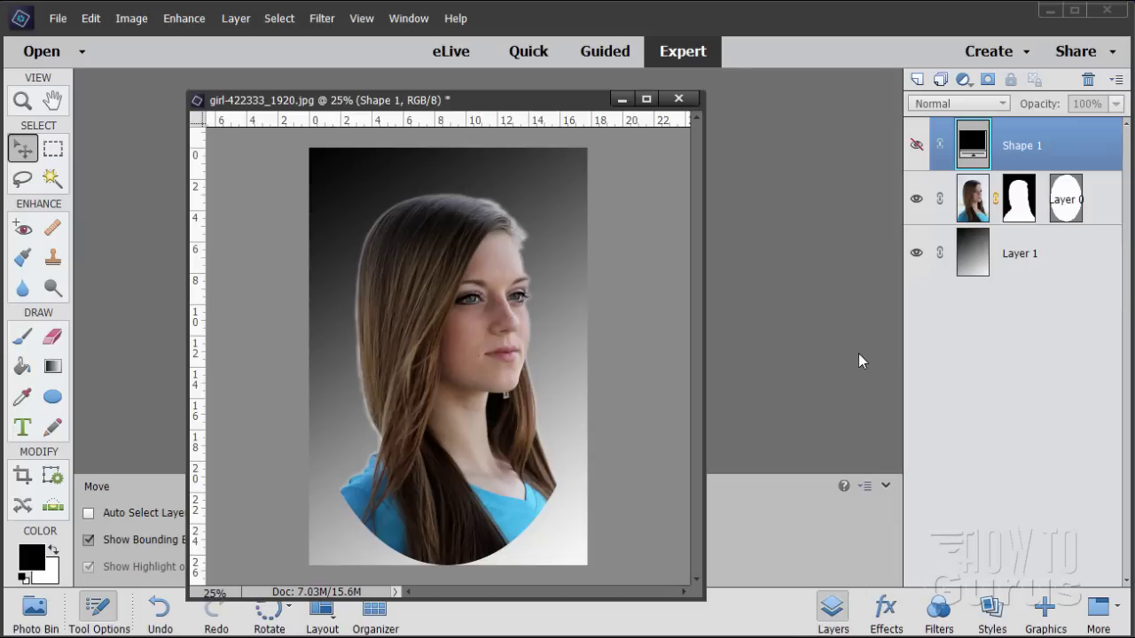
click(966, 209)
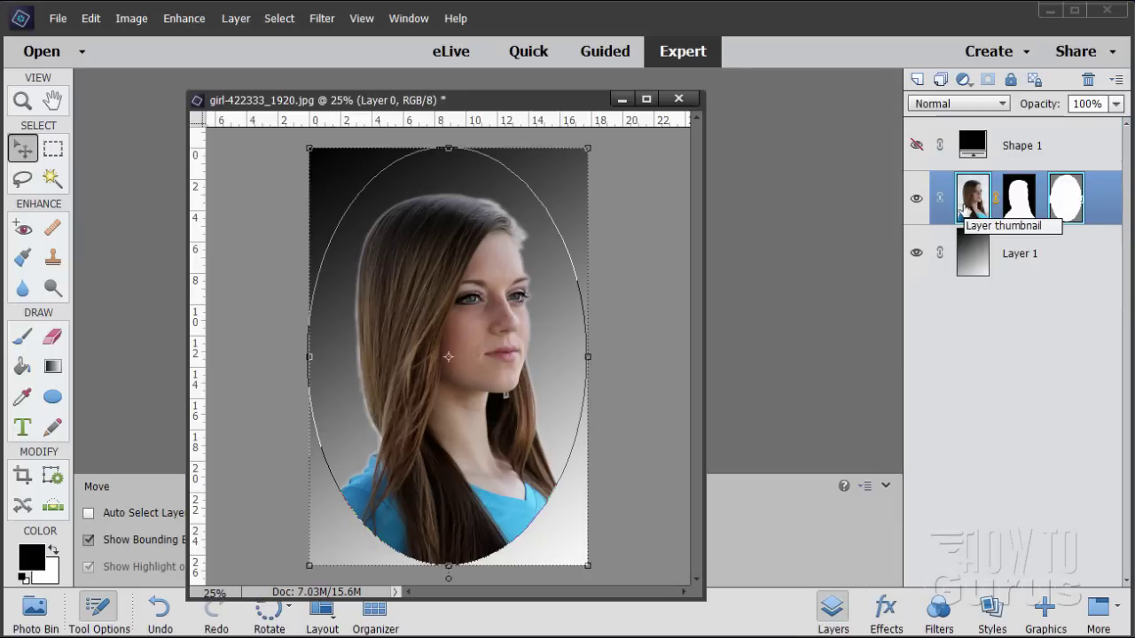
click(886, 611)
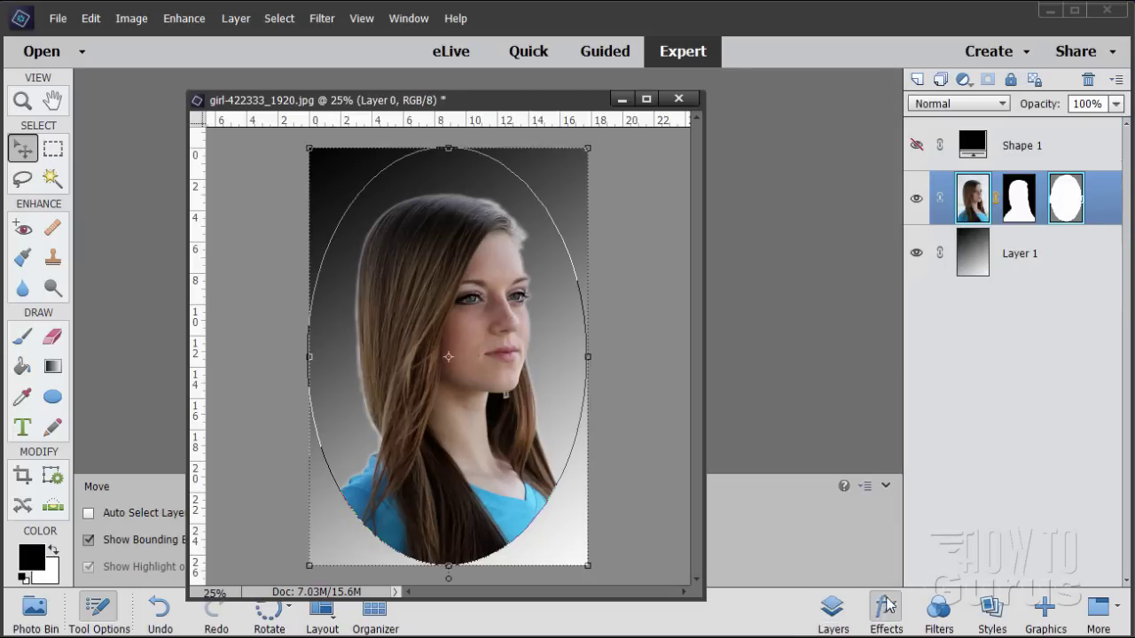
double_click(1083, 221)
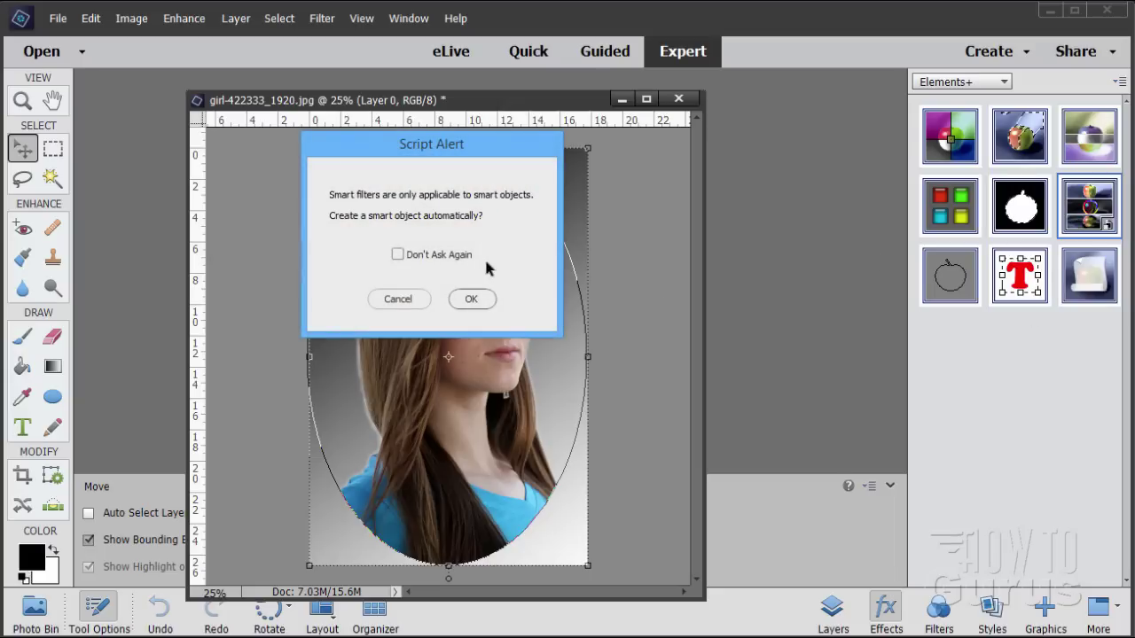
click(483, 300)
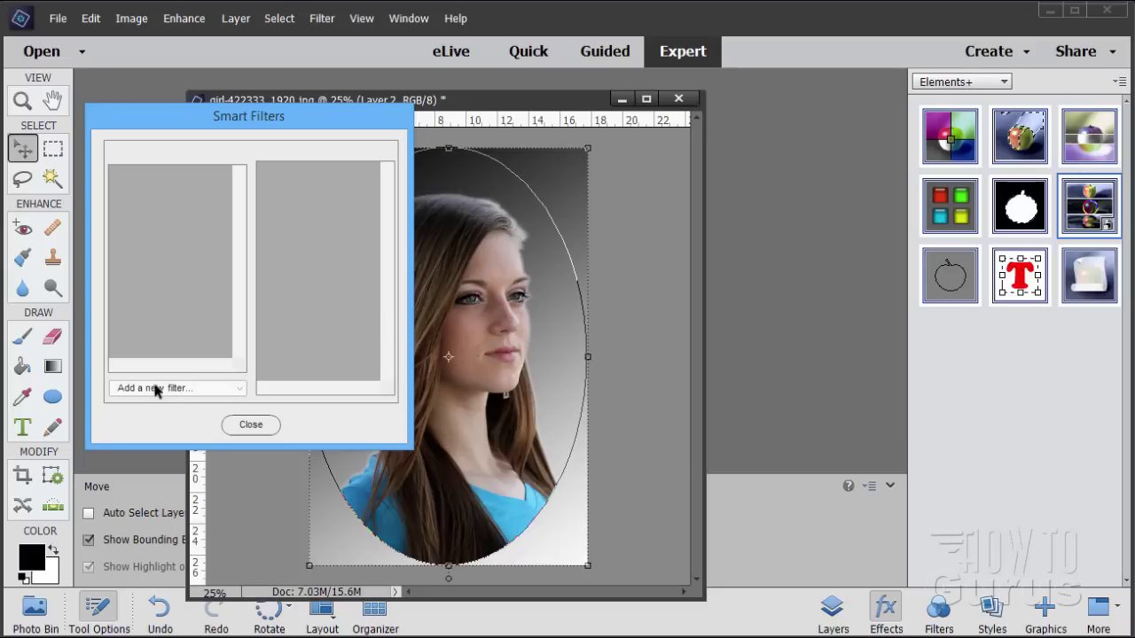
Browse the sharpen, blur and distort filters that can be added as smart filters, and close the Smart Filters dialog.
click(162, 398)
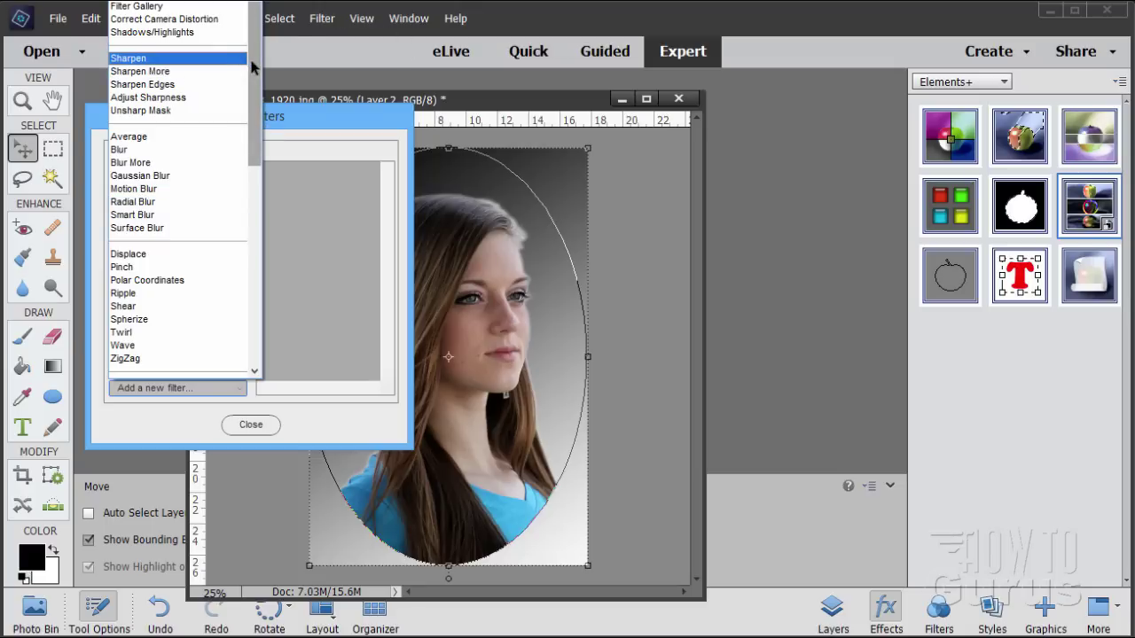
mouse_move(255, 66)
mouse_down()
mouse_move(266, 231)
mouse_move(259, 72)
mouse_up()
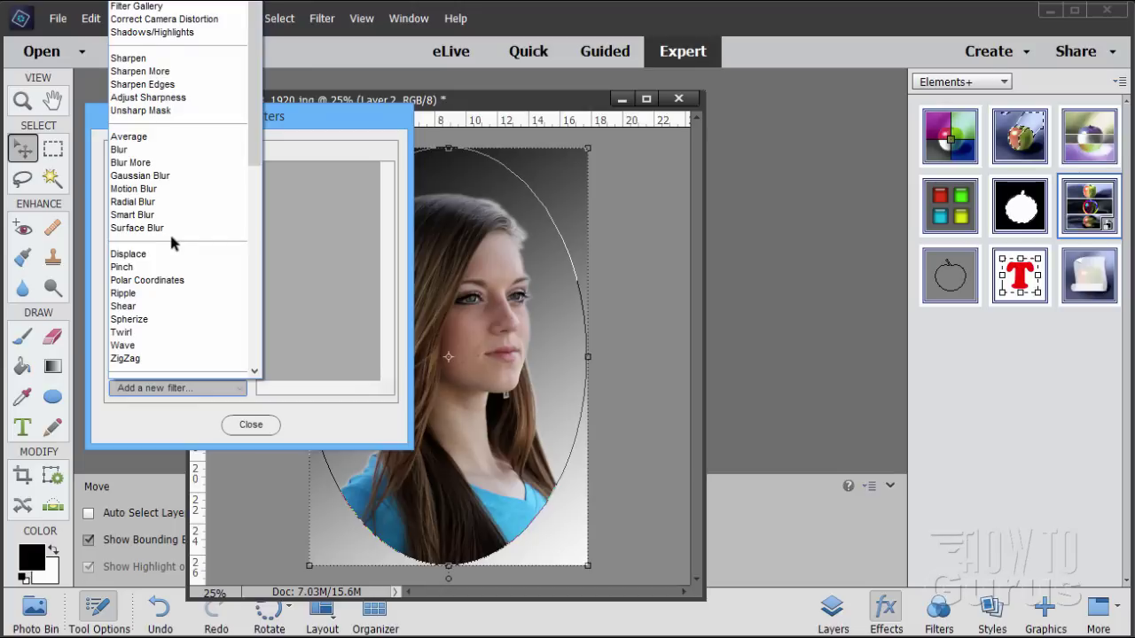
click(213, 150)
click(251, 425)
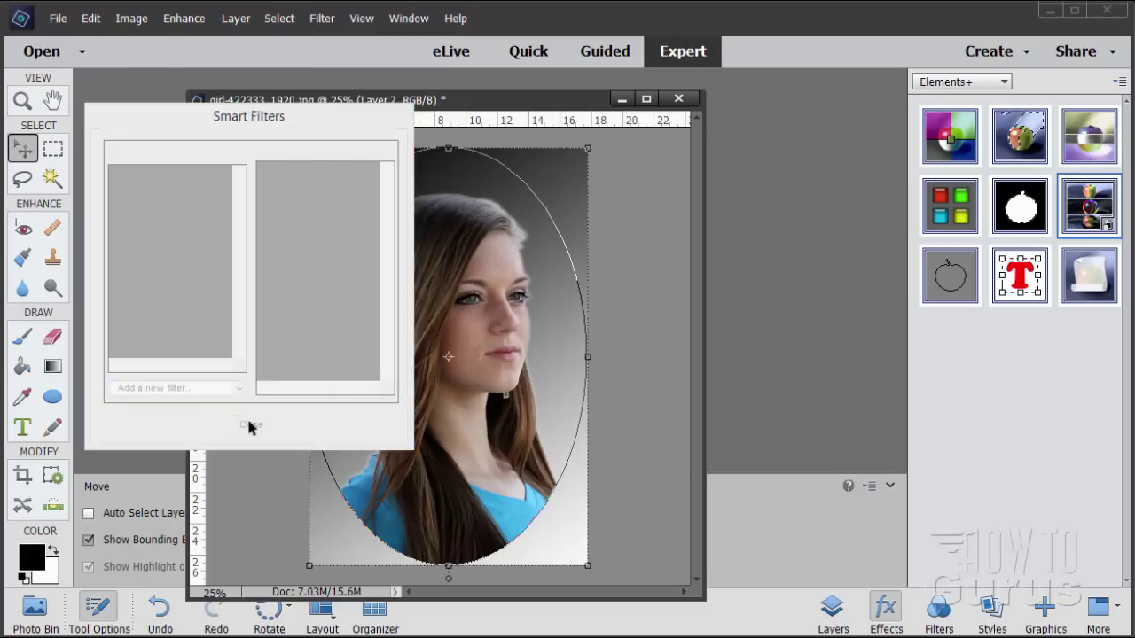
Hide Layer 2 and Shape 1 so the masked girl photo shows over the gradient.
click(832, 612)
click(917, 146)
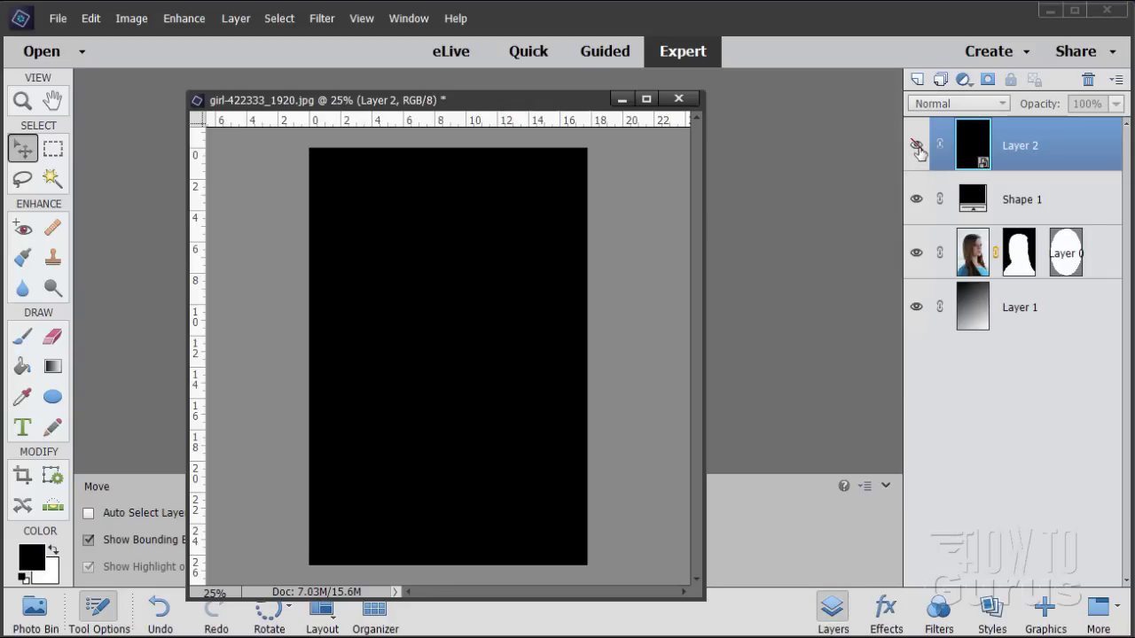
click(917, 198)
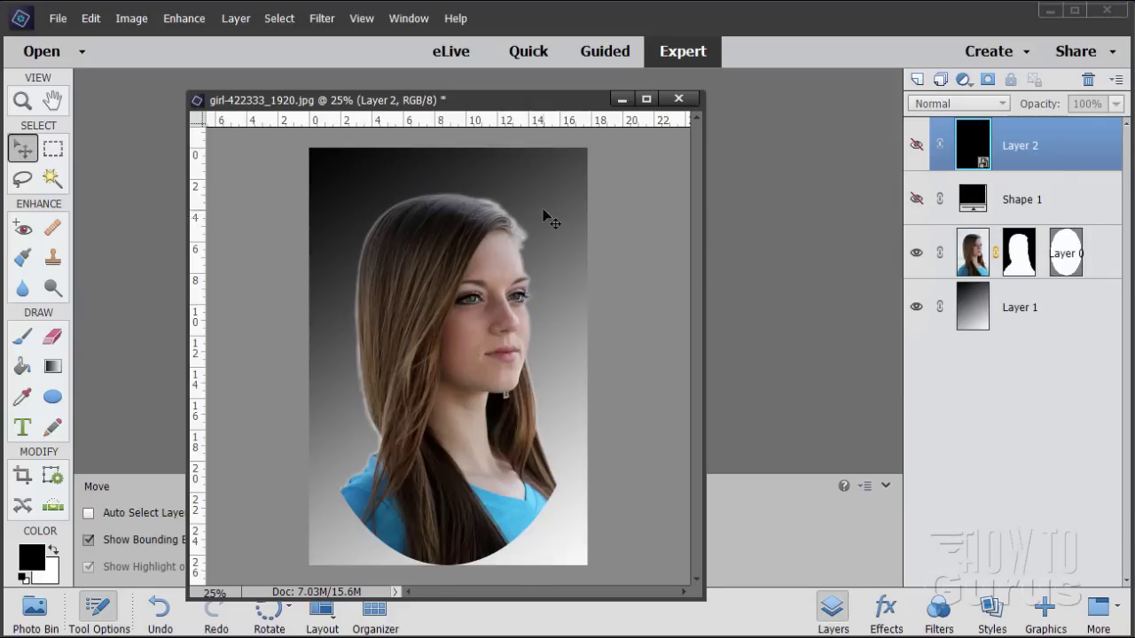
Review the program's standard adjustment layer types and filter categories.
click(231, 23)
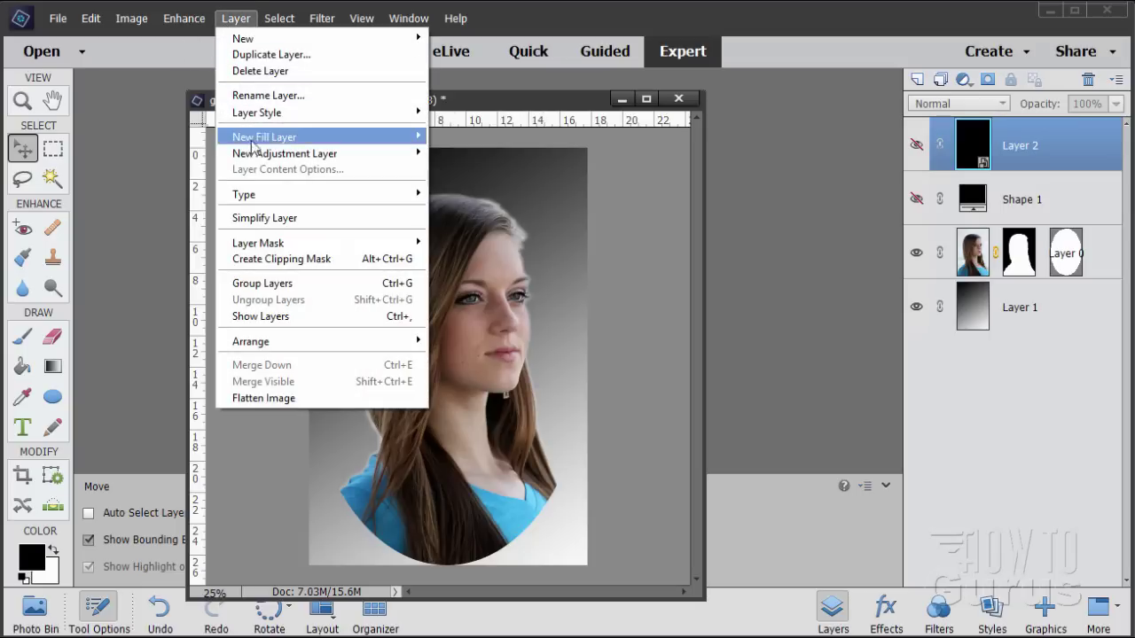
mouse_move(266, 152)
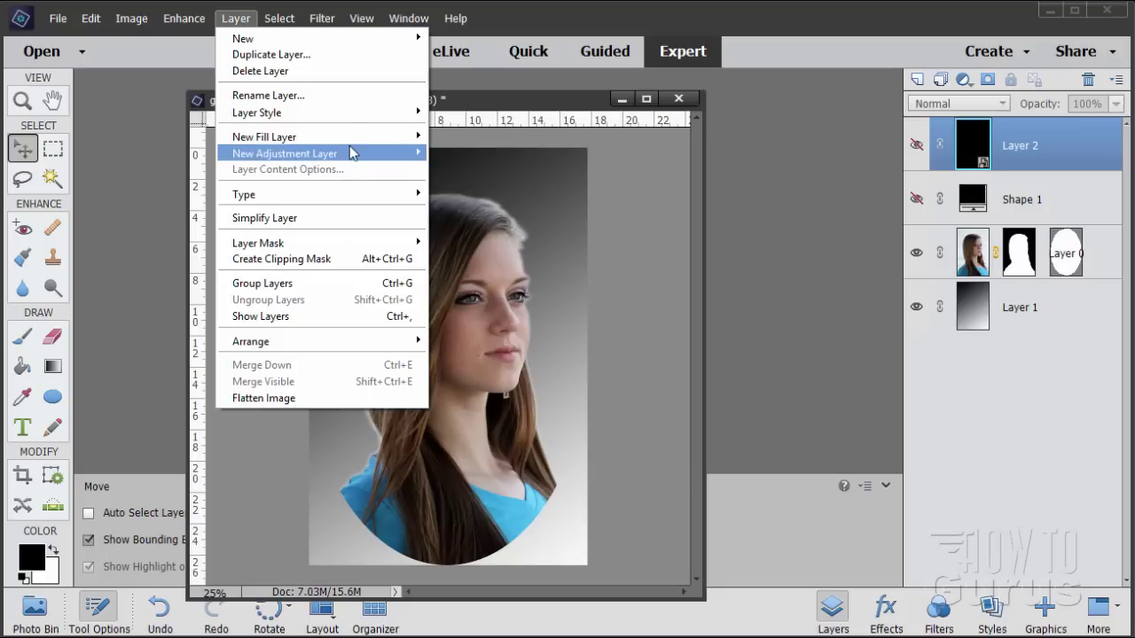
mouse_move(329, 155)
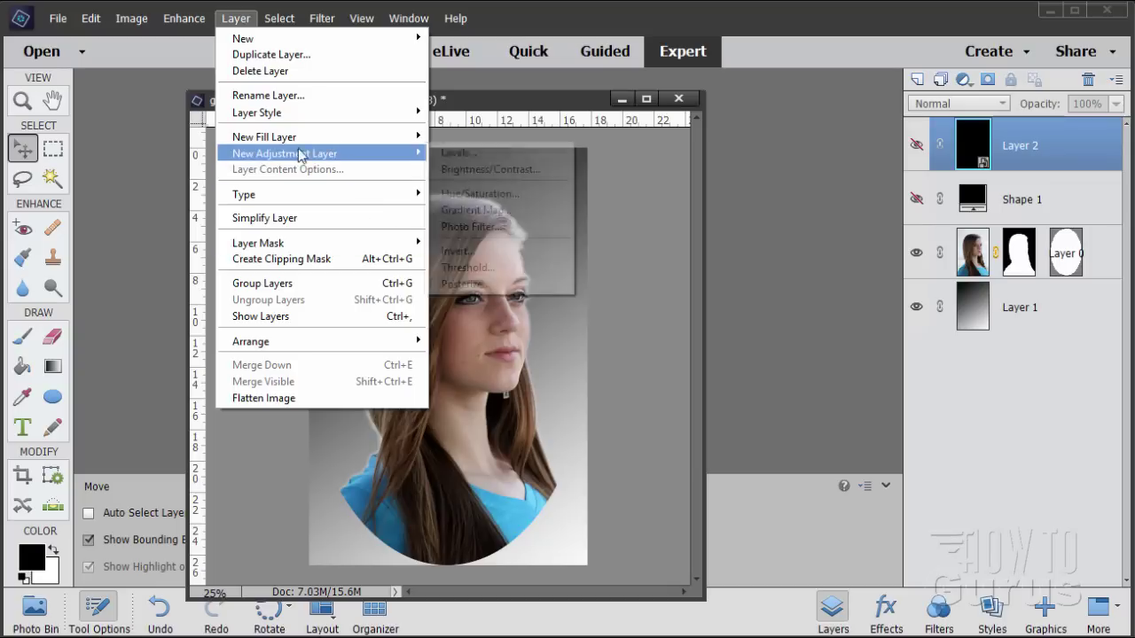
click(636, 192)
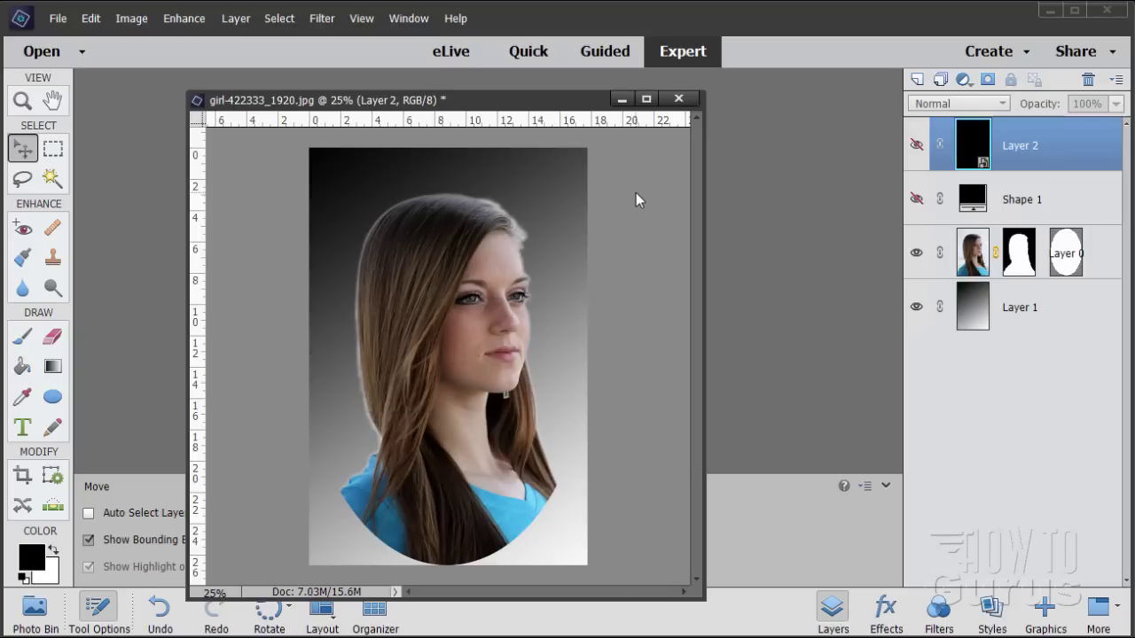
click(322, 18)
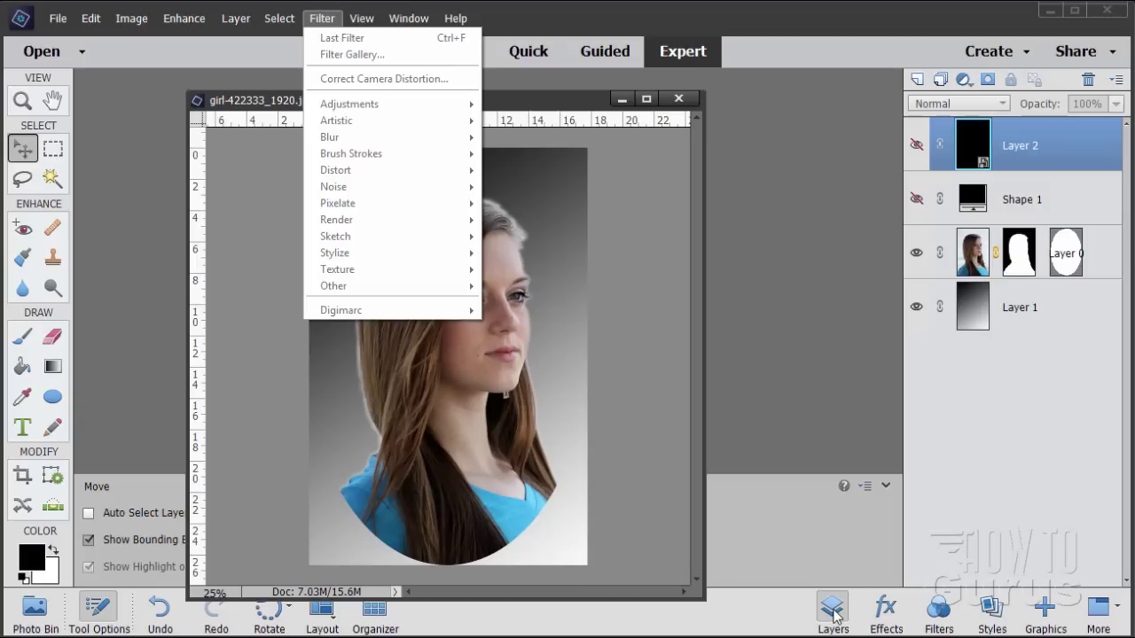
Select Layer 0 again and rerun the Elements+ Smart Filters command on it.
click(886, 610)
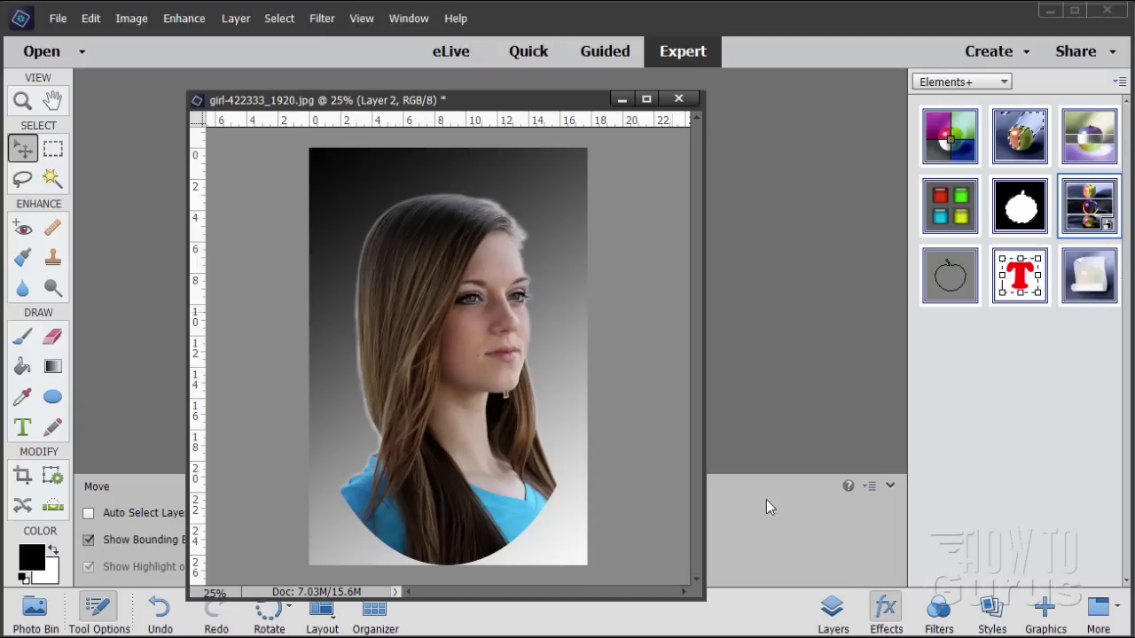
click(832, 610)
click(973, 253)
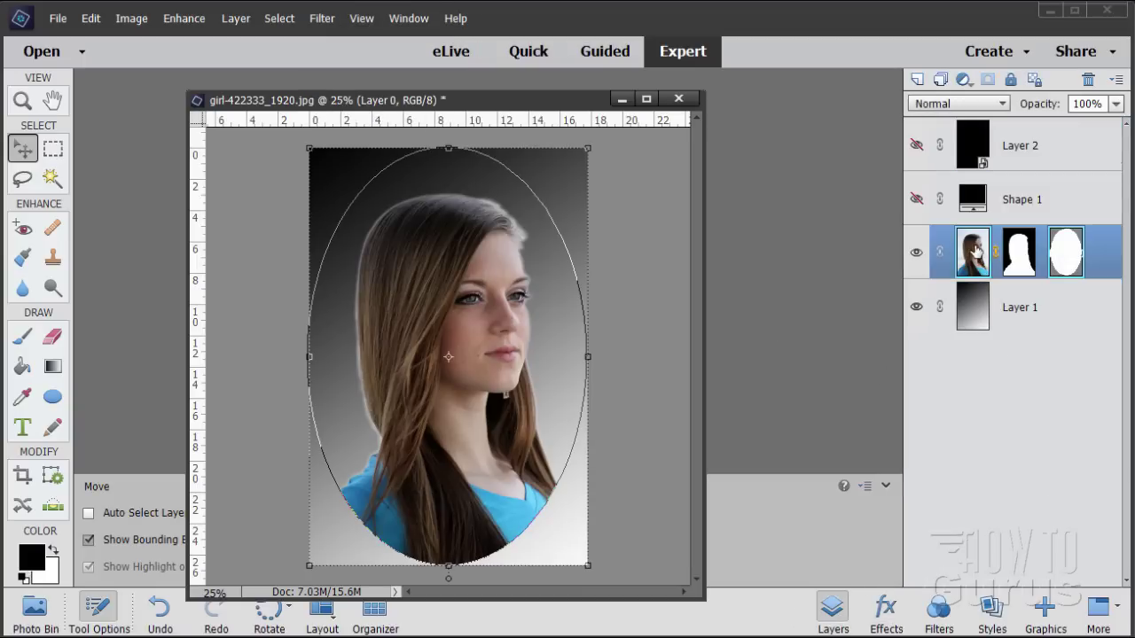
click(886, 610)
double_click(1062, 237)
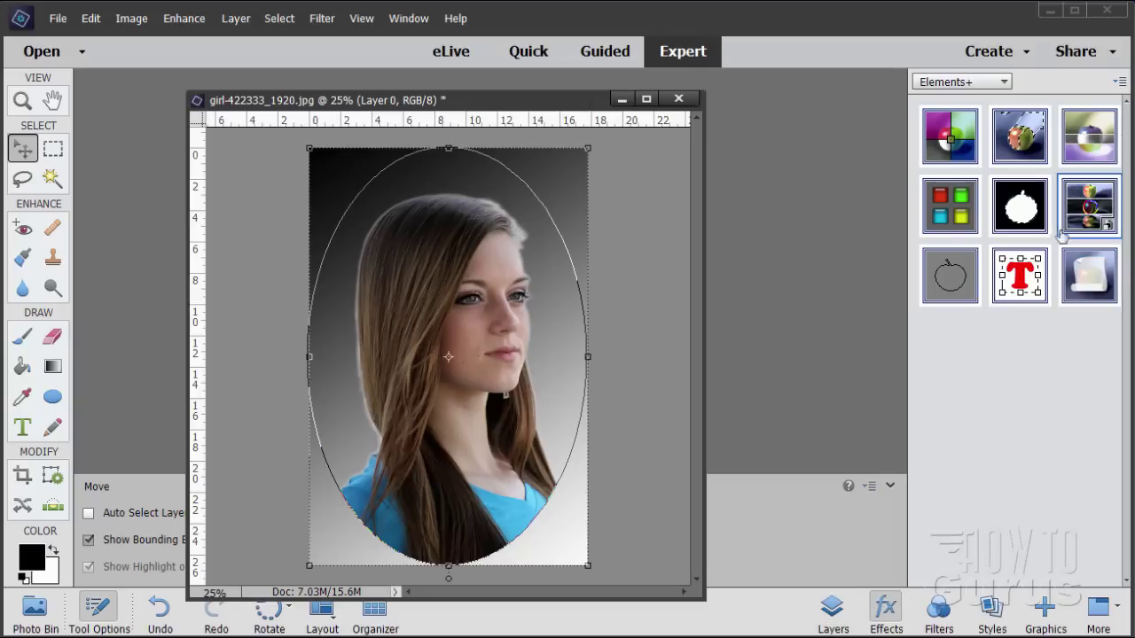
Look further through the smart filter list, down to Add Noise and Despeckle, and close the dialog without adding a filter.
click(182, 388)
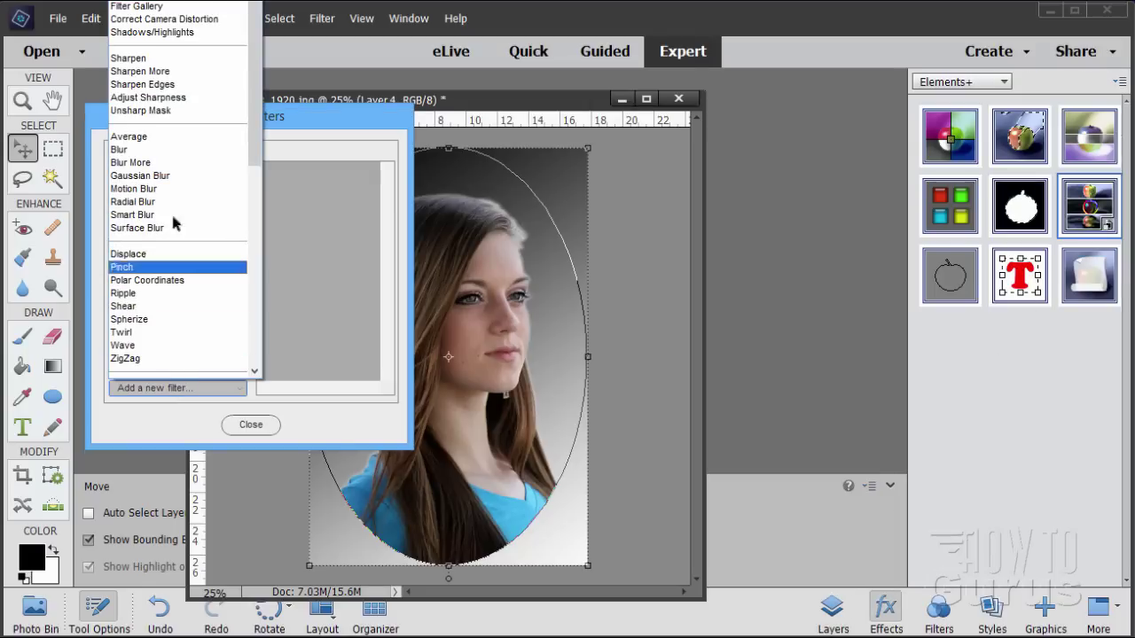
mouse_move(254, 94)
mouse_down()
mouse_move(253, 295)
mouse_move(256, 98)
mouse_up()
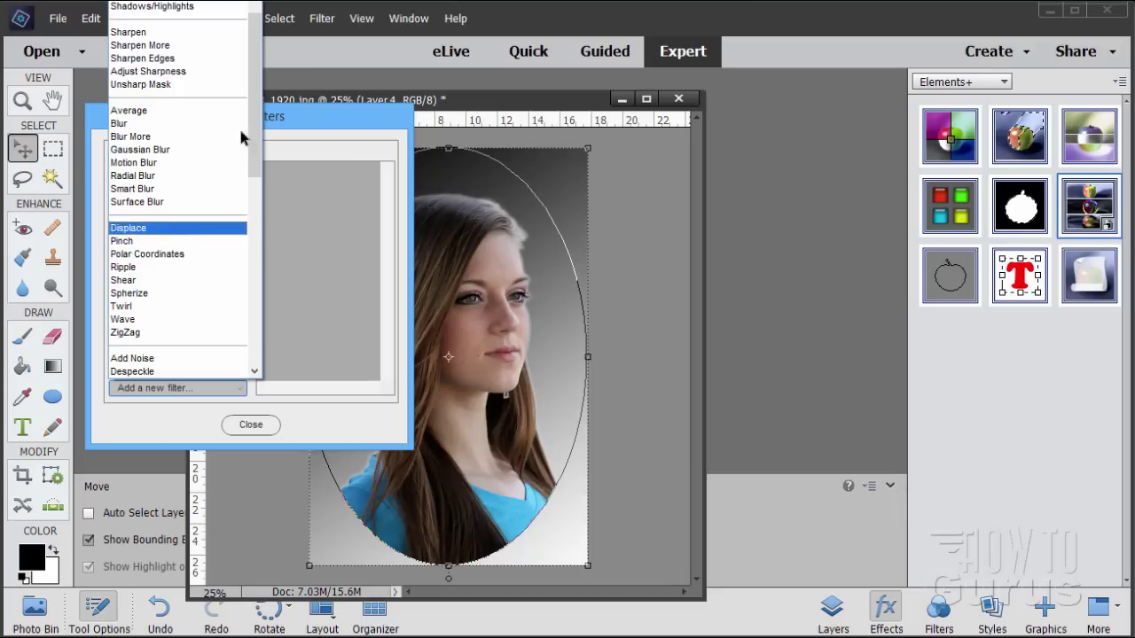
click(249, 425)
click(246, 427)
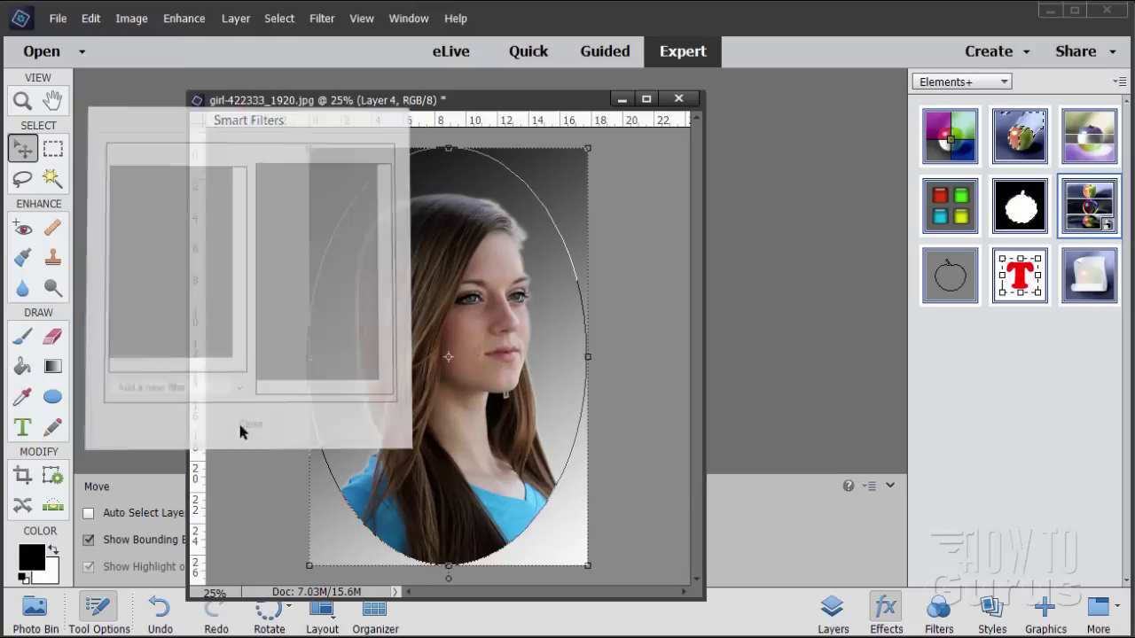
Hide Layer 4 and Layer 3, and make Layer 0 the active layer.
click(833, 612)
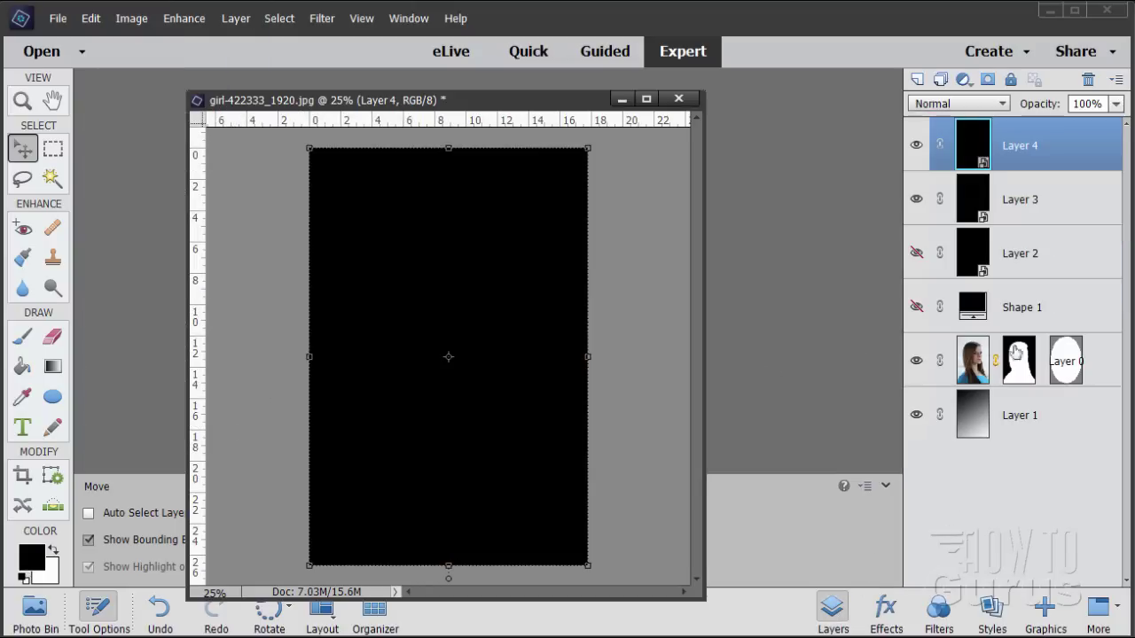
click(917, 147)
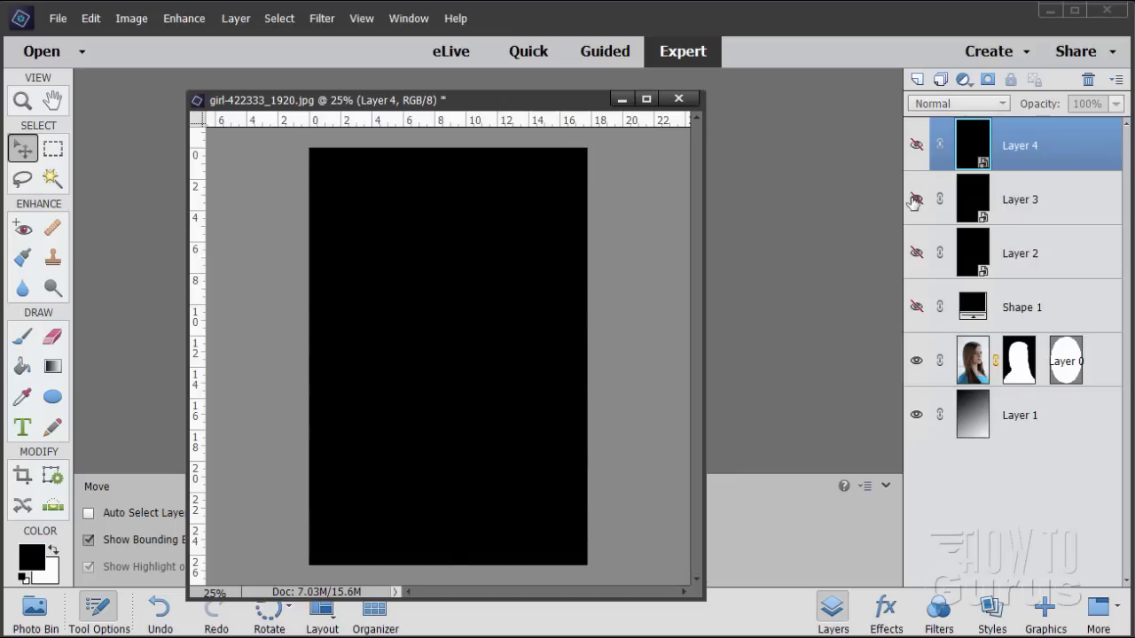
click(917, 200)
click(978, 362)
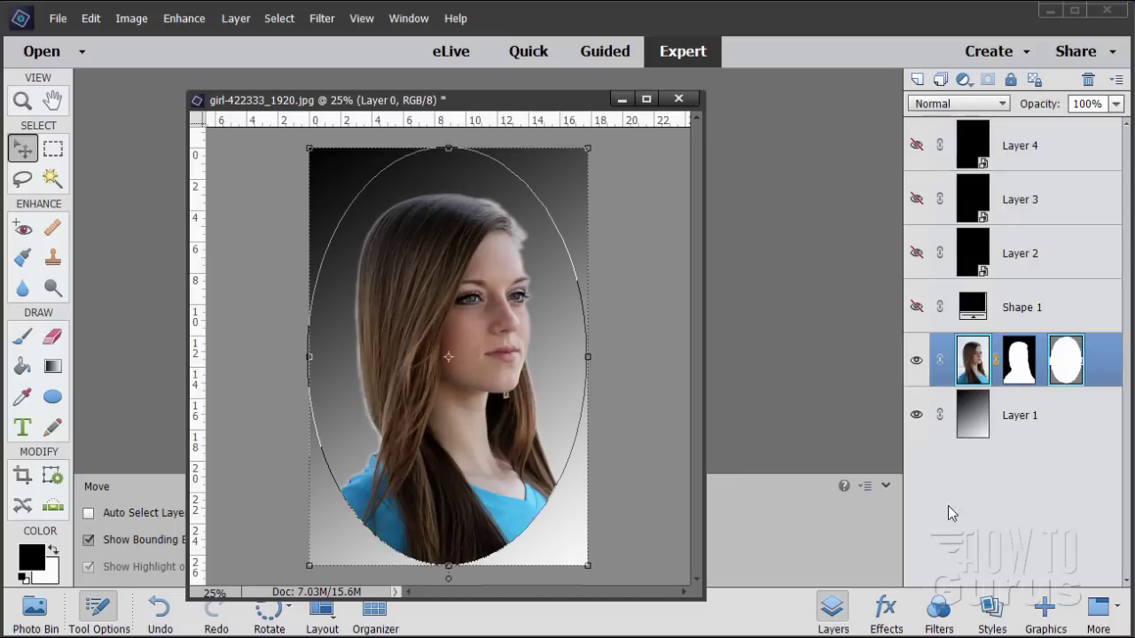
Run the Elements+ Paths command, review its path creation and current path options, and close the dialog.
click(887, 612)
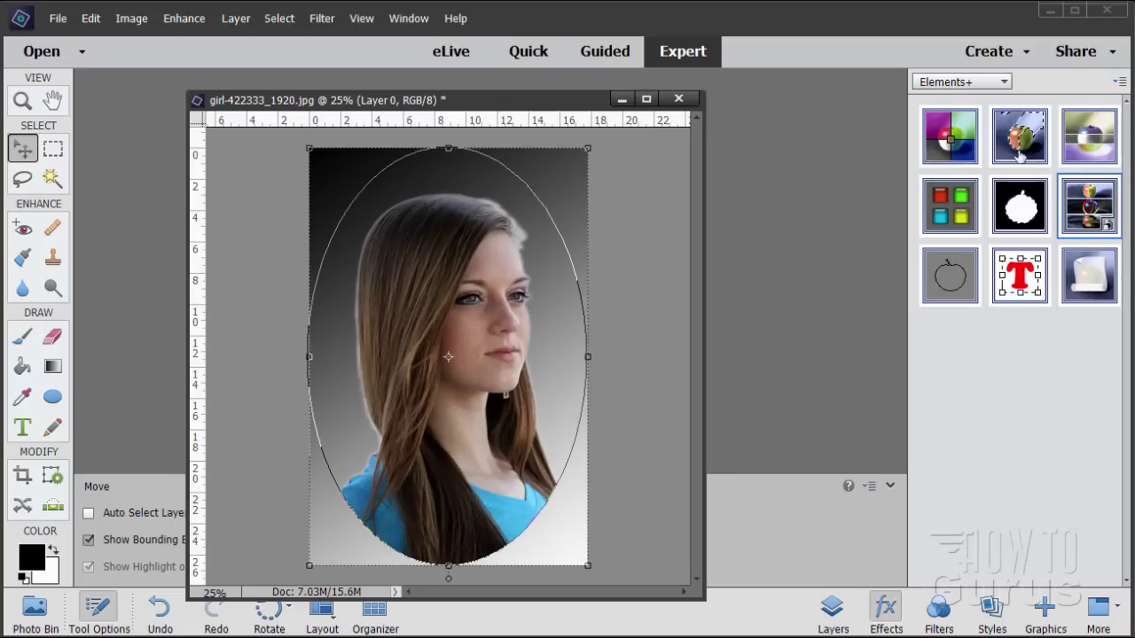
click(953, 276)
double_click(953, 276)
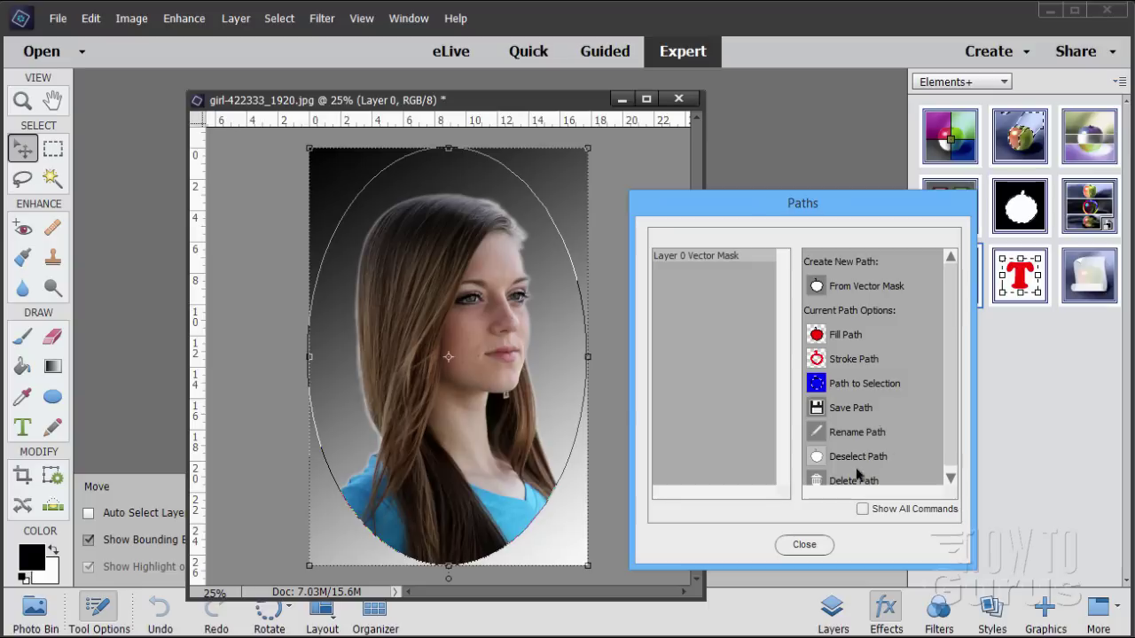
click(950, 479)
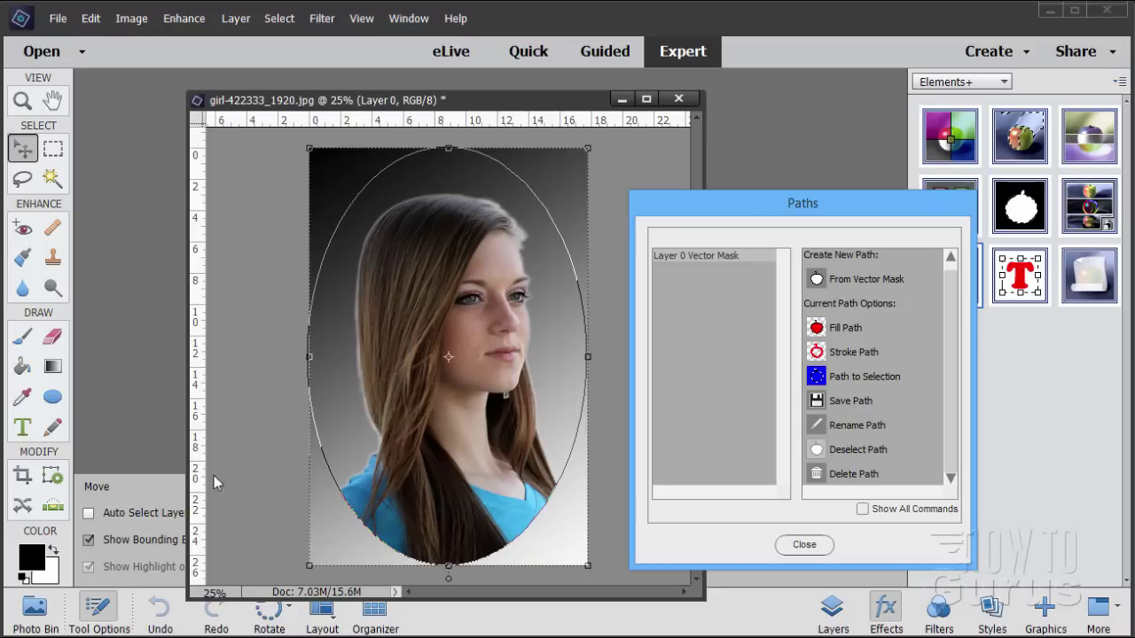
click(818, 543)
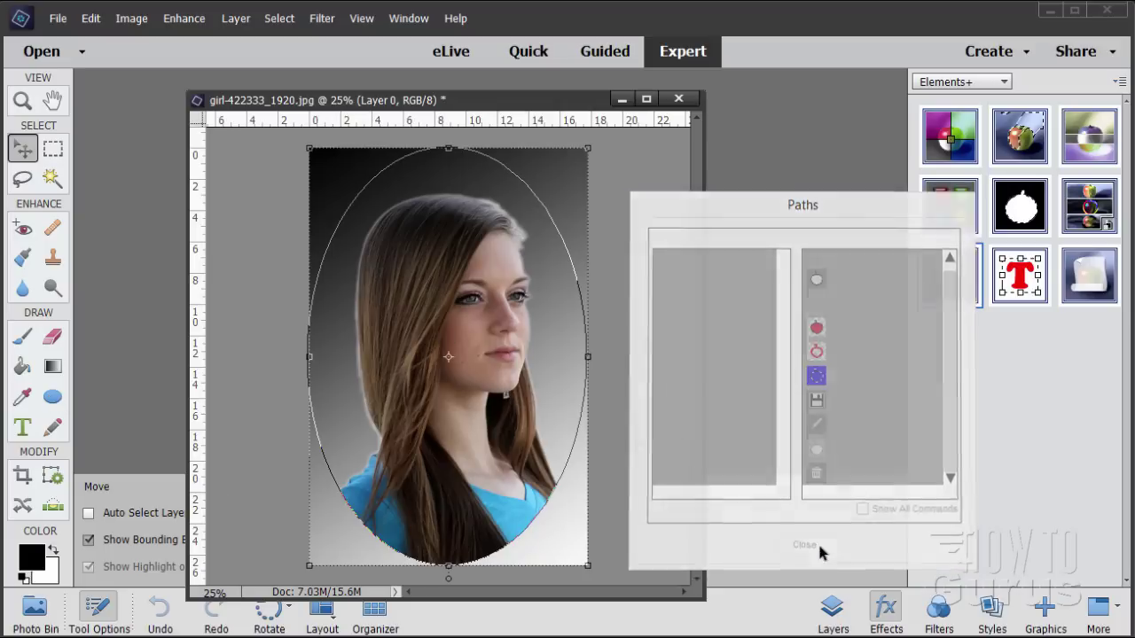
Run the Elements+ Text command, review the text-on-path and text-in-shape templates, and close the dialog without choosing one.
double_click(1018, 288)
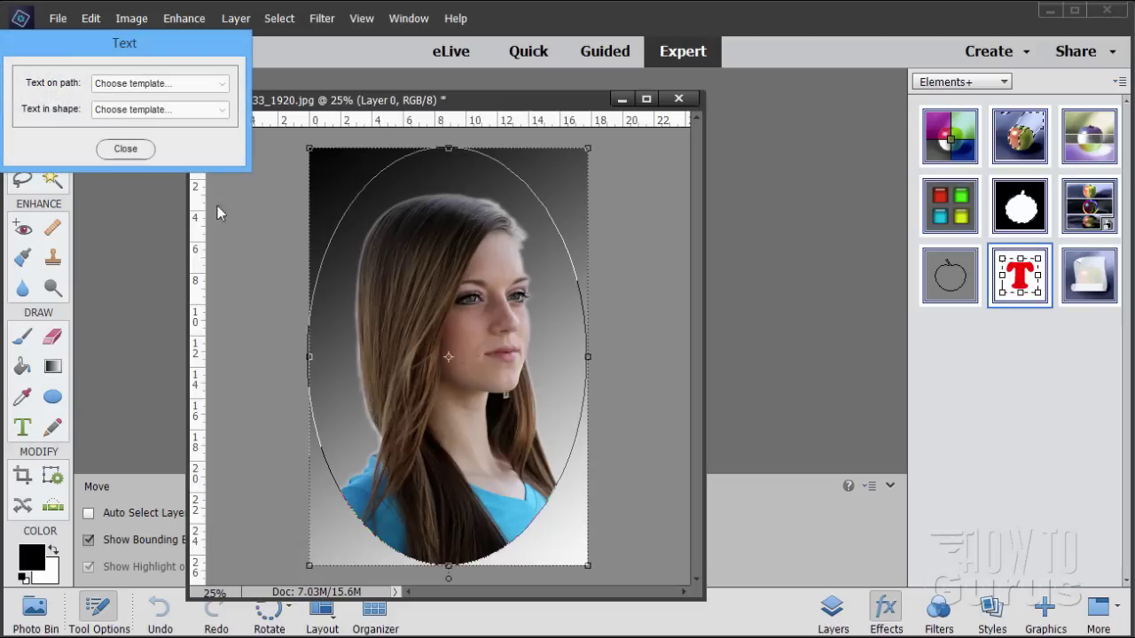
drag(163, 52, 247, 117)
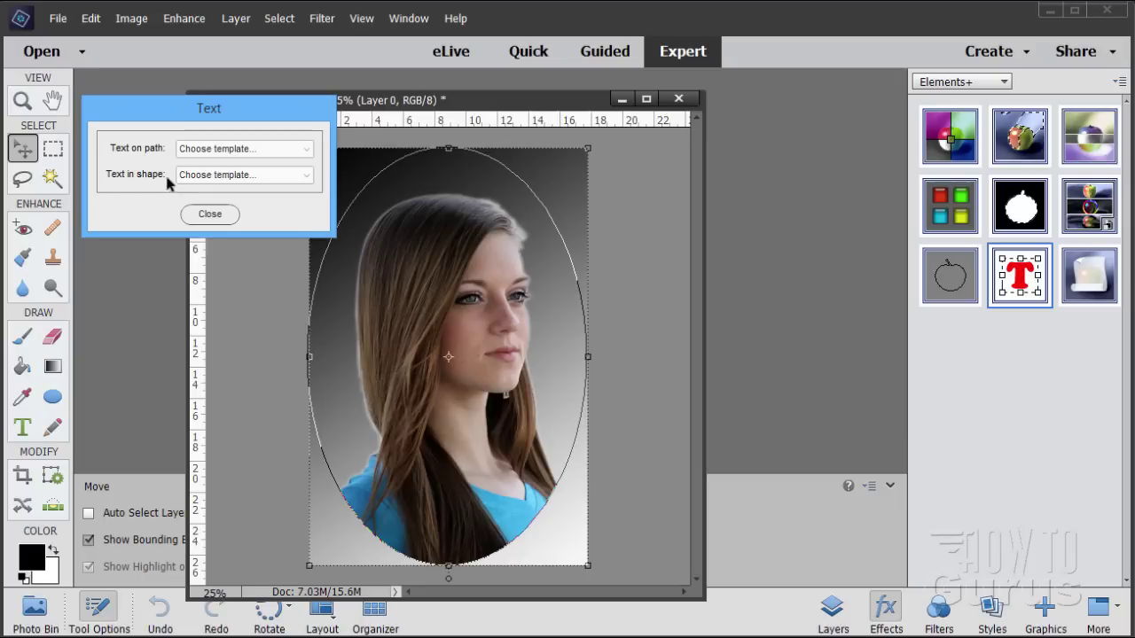
click(308, 151)
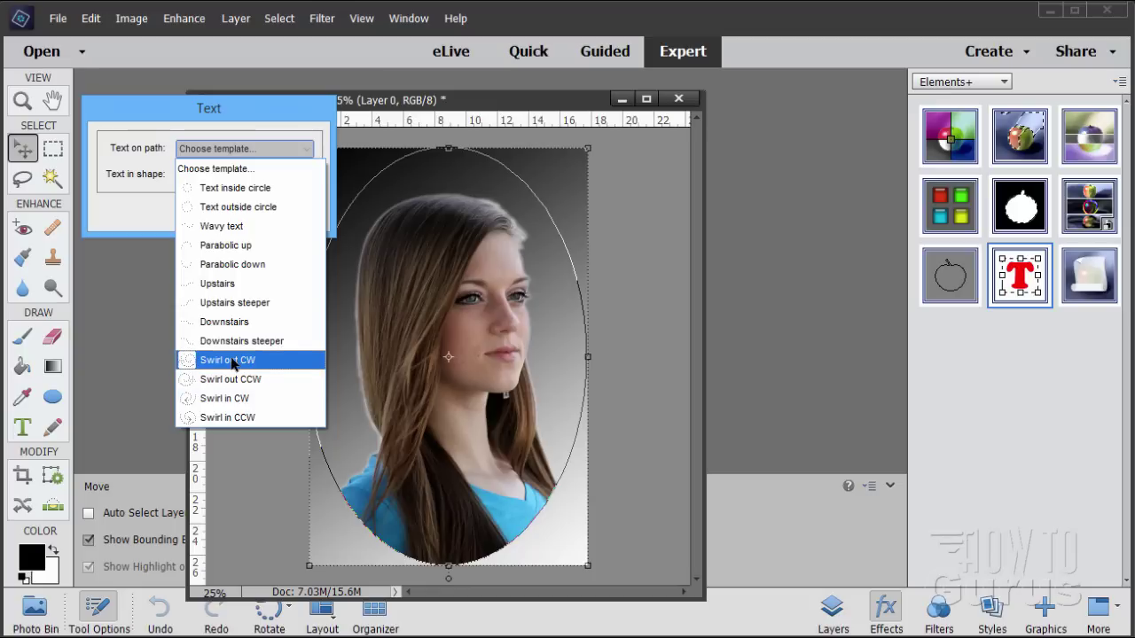
click(157, 209)
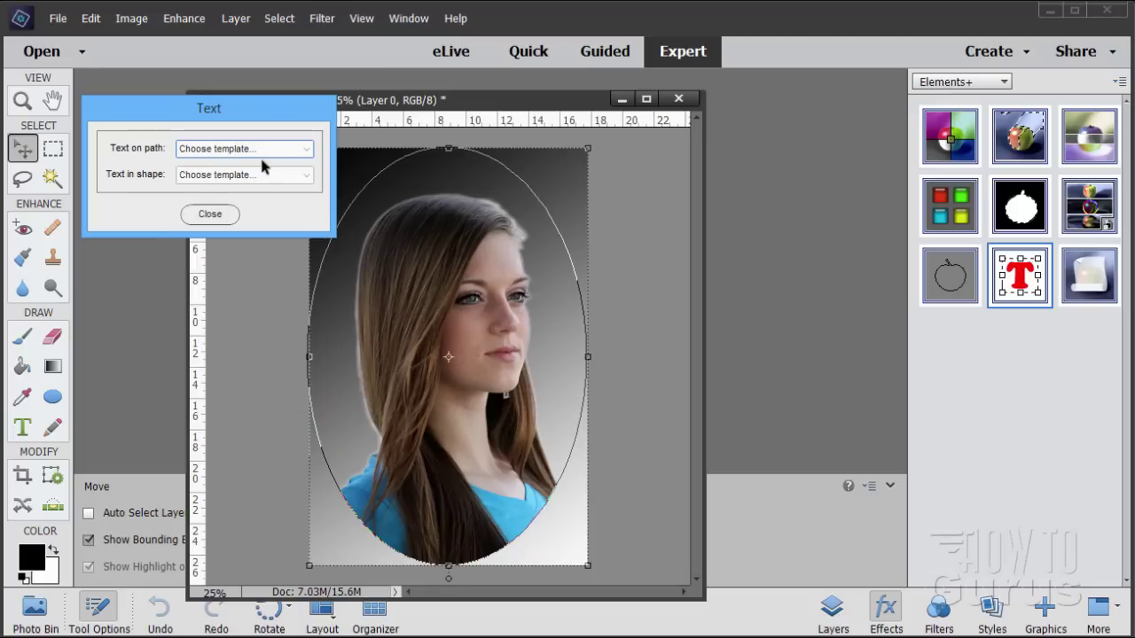
click(305, 177)
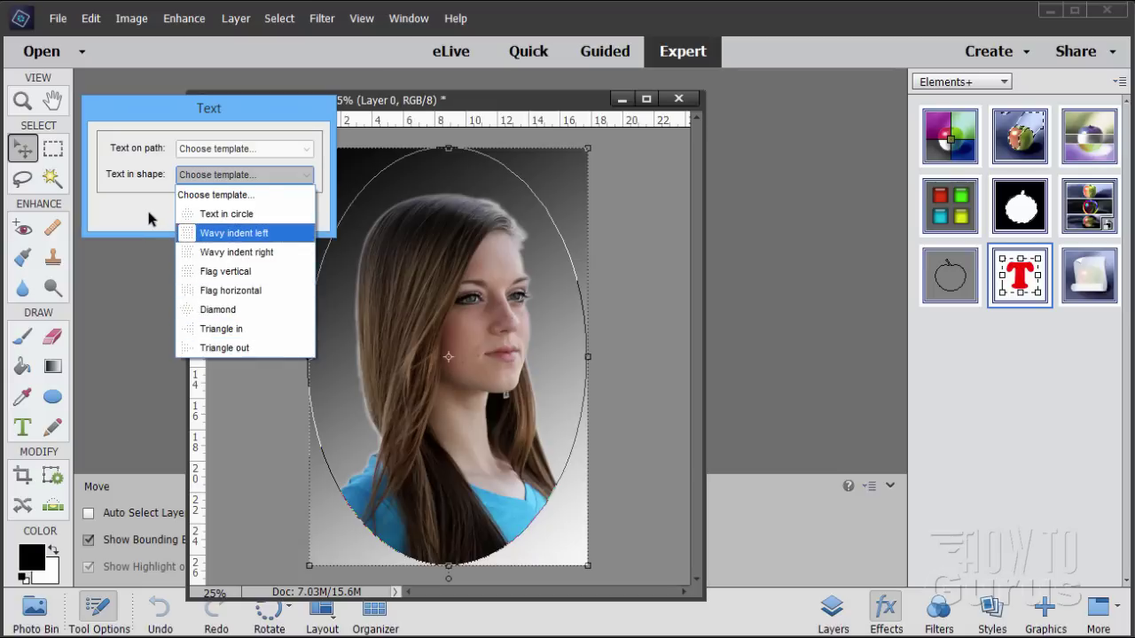
click(213, 194)
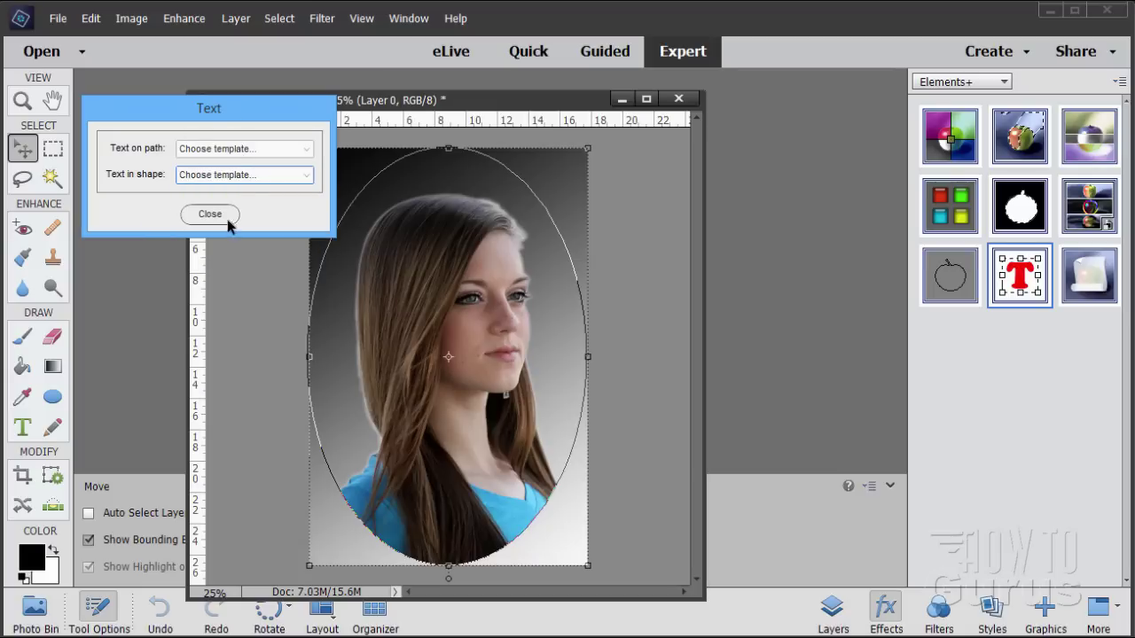
click(210, 215)
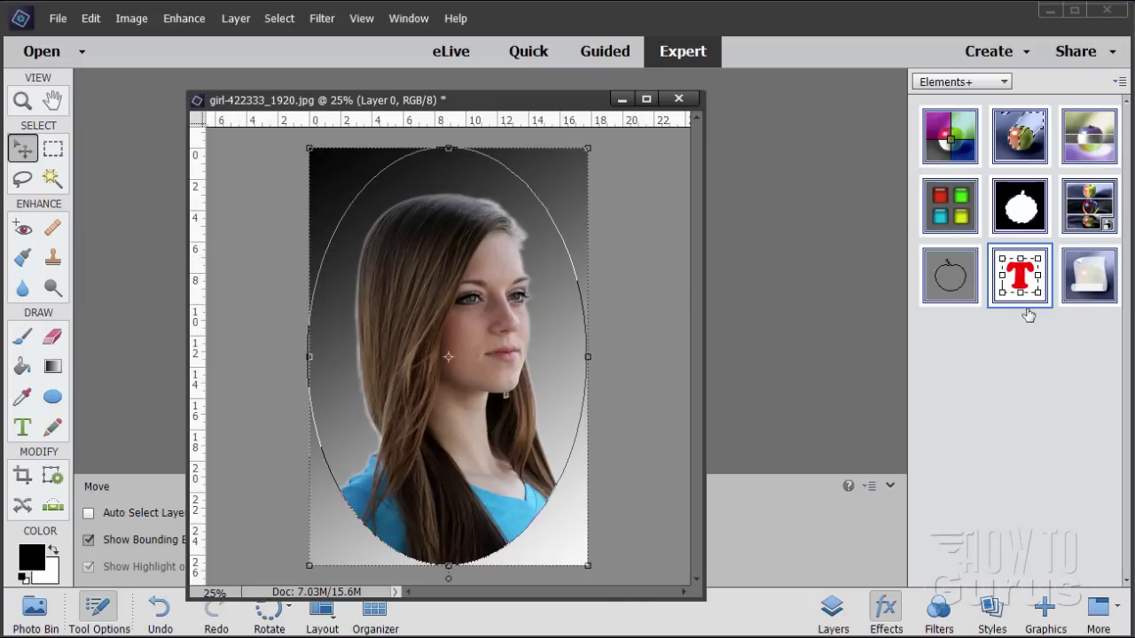
Run the Frequency Separation script from the Elements+ Scripts favorites.
double_click(1082, 285)
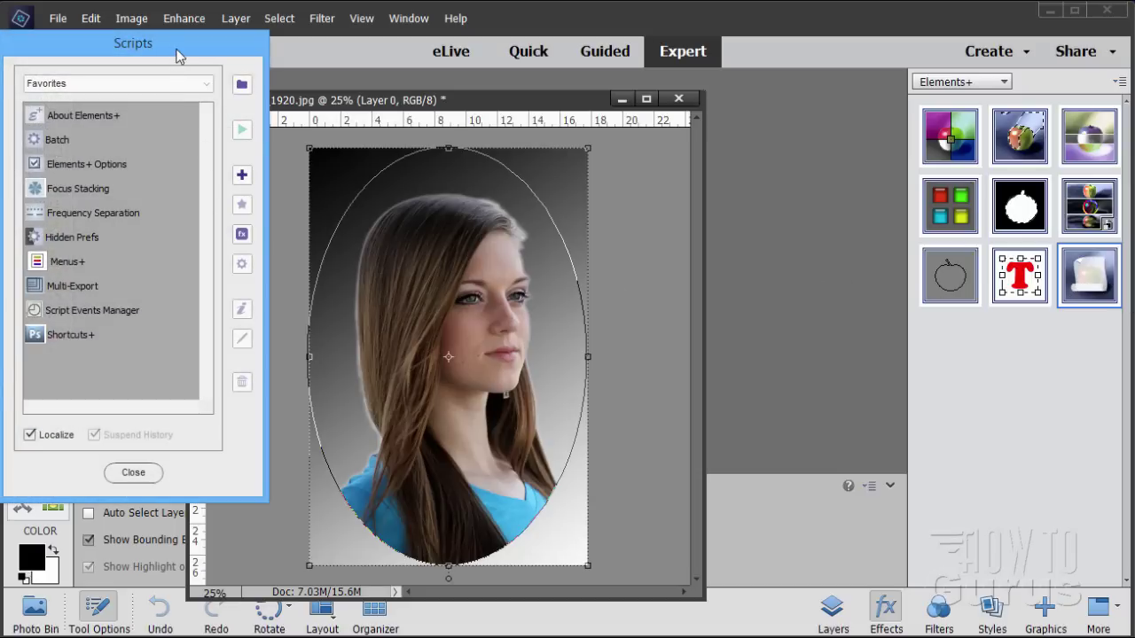
drag(172, 49, 184, 54)
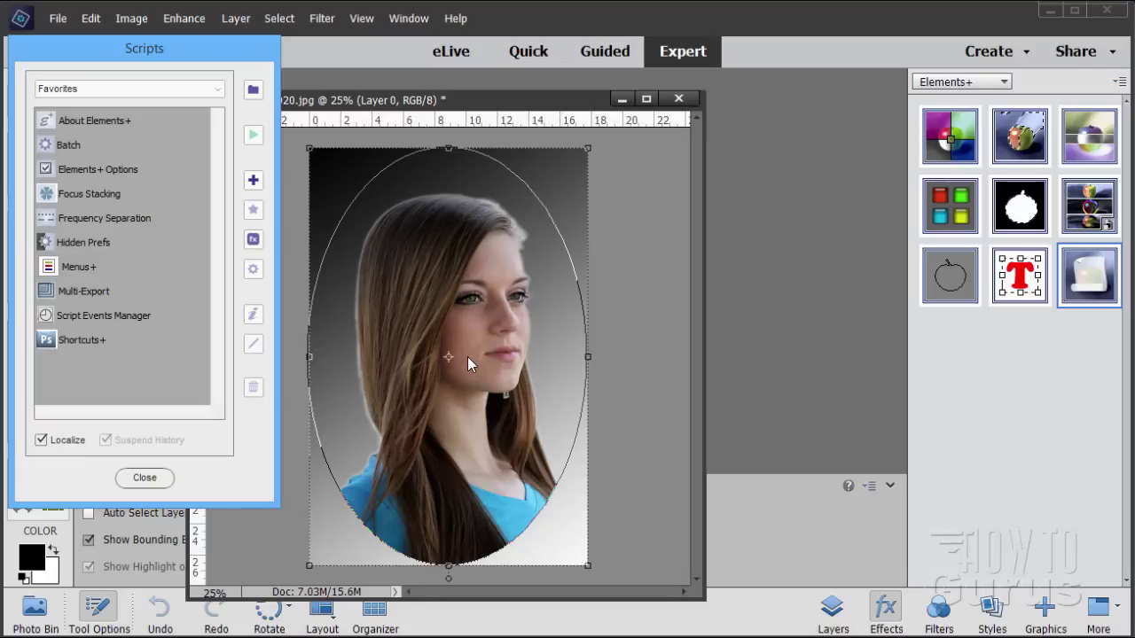
click(91, 221)
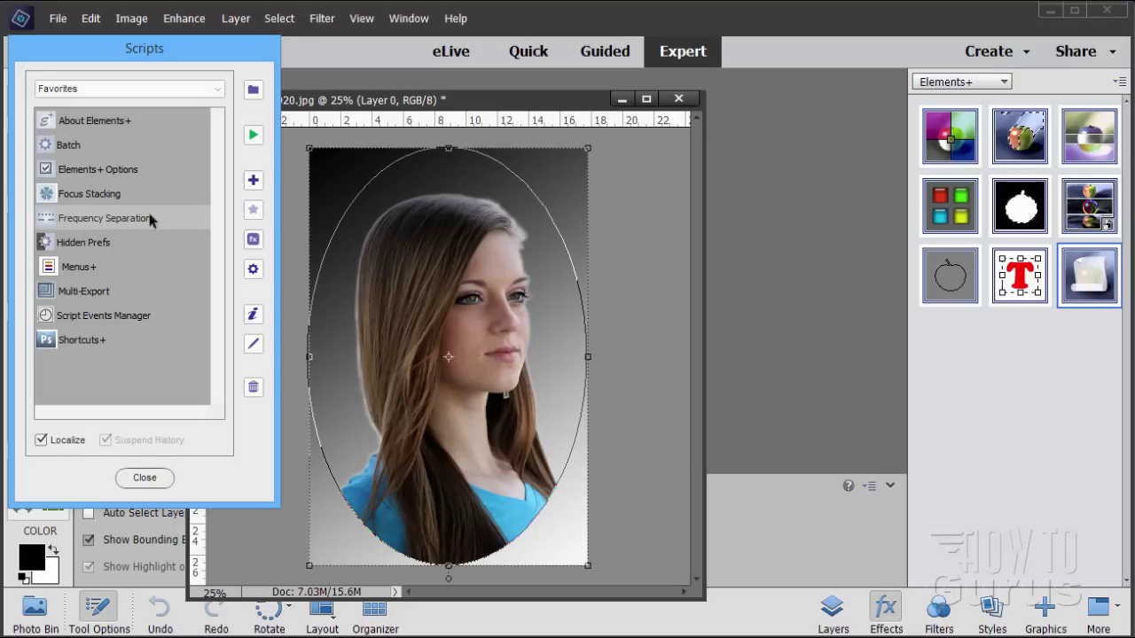
click(251, 139)
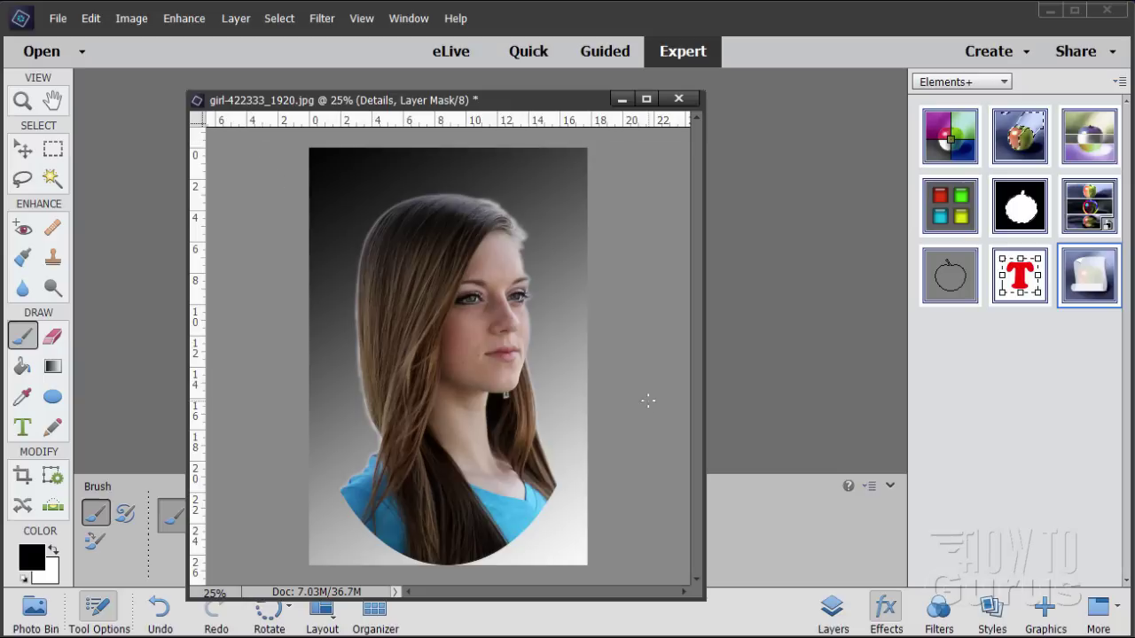
On the Details layer's image, cover the dark spot on the girl's cheek with nearby skin using the Clone Stamp.
click(834, 610)
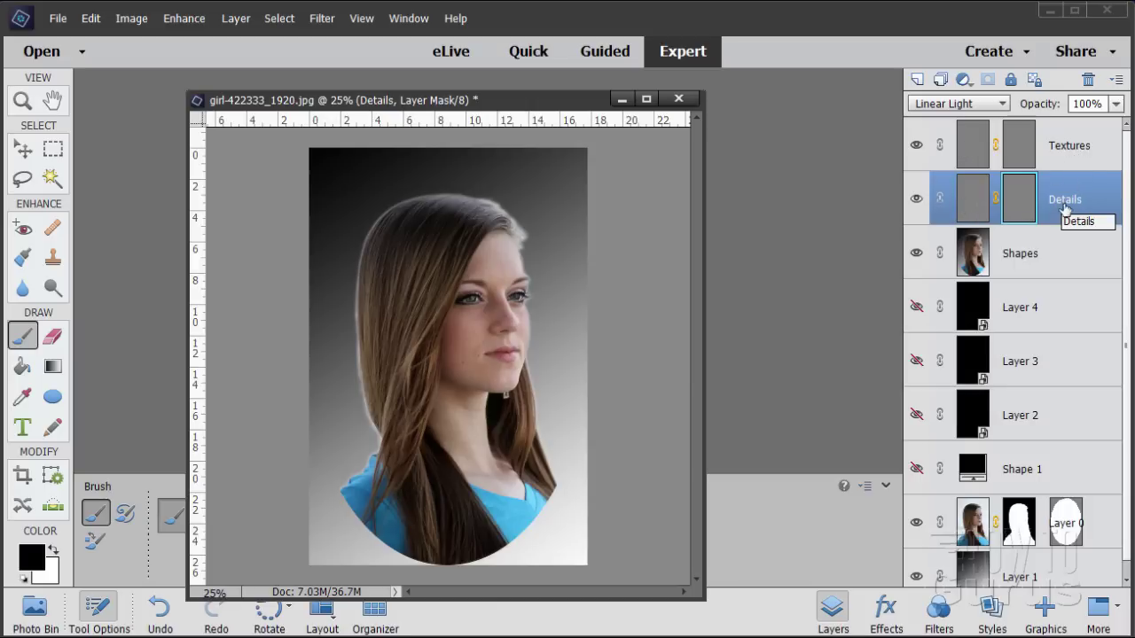
click(971, 206)
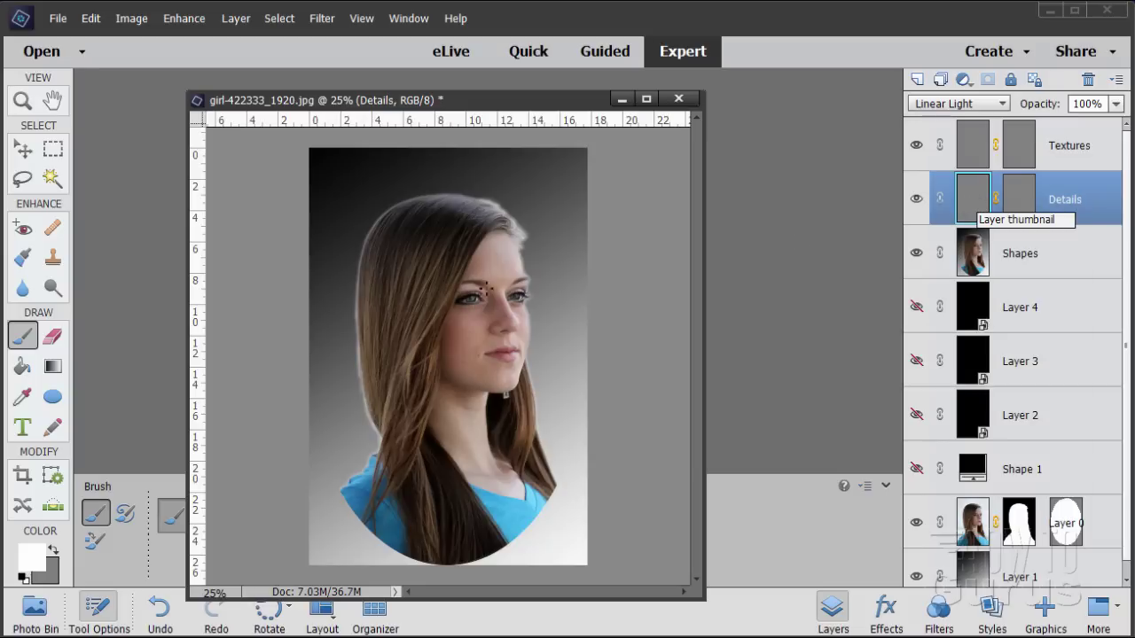
click(22, 100)
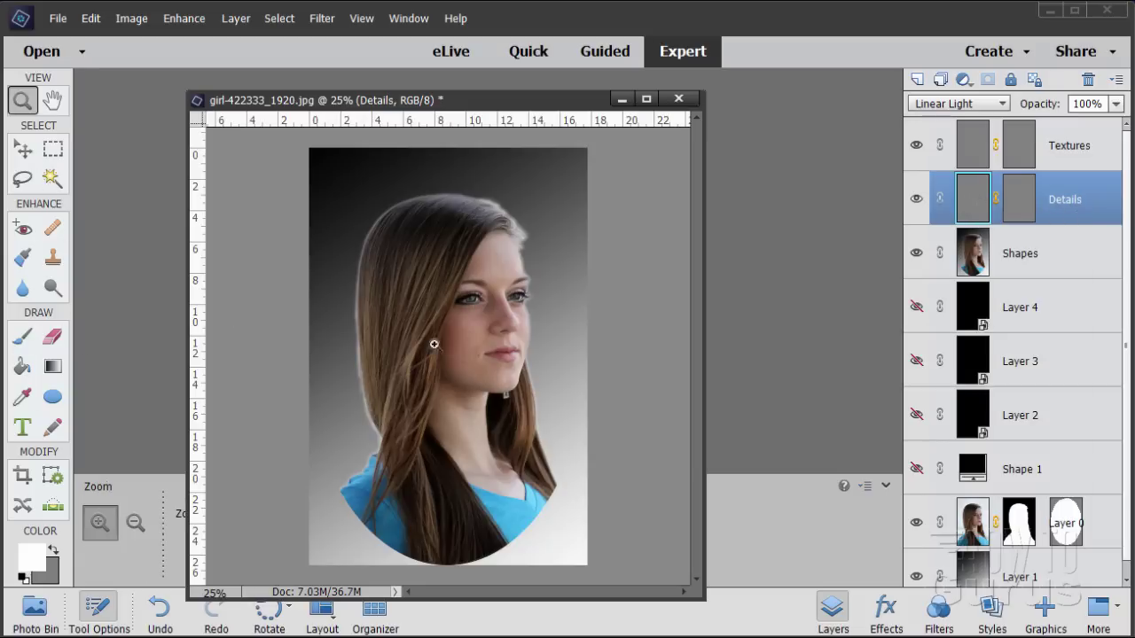
click(471, 369)
click(476, 375)
click(481, 374)
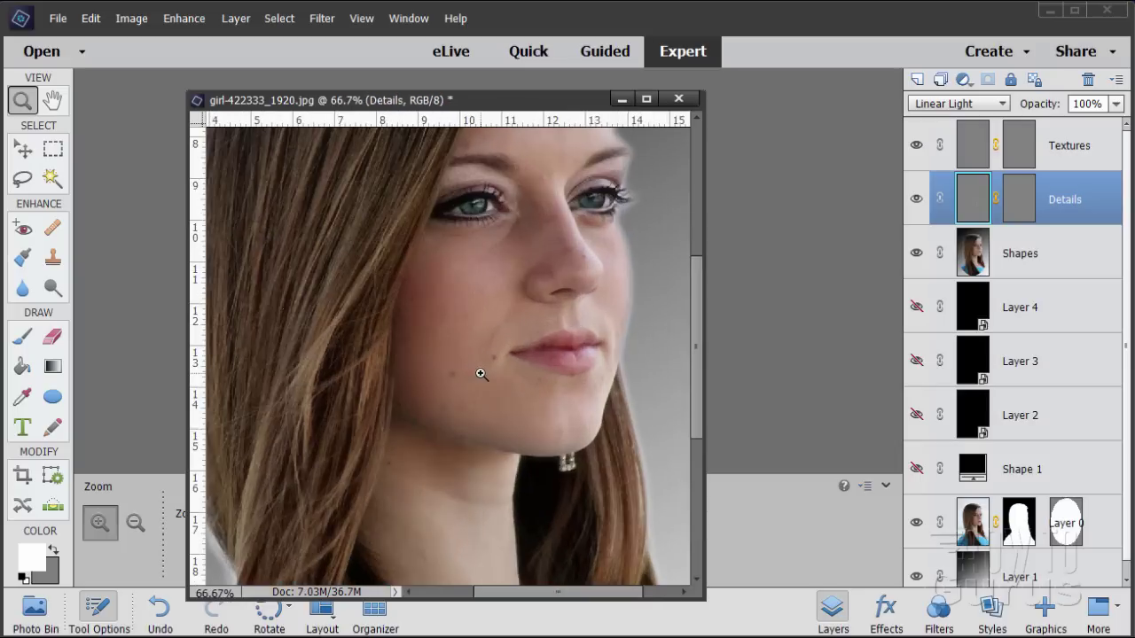
click(480, 375)
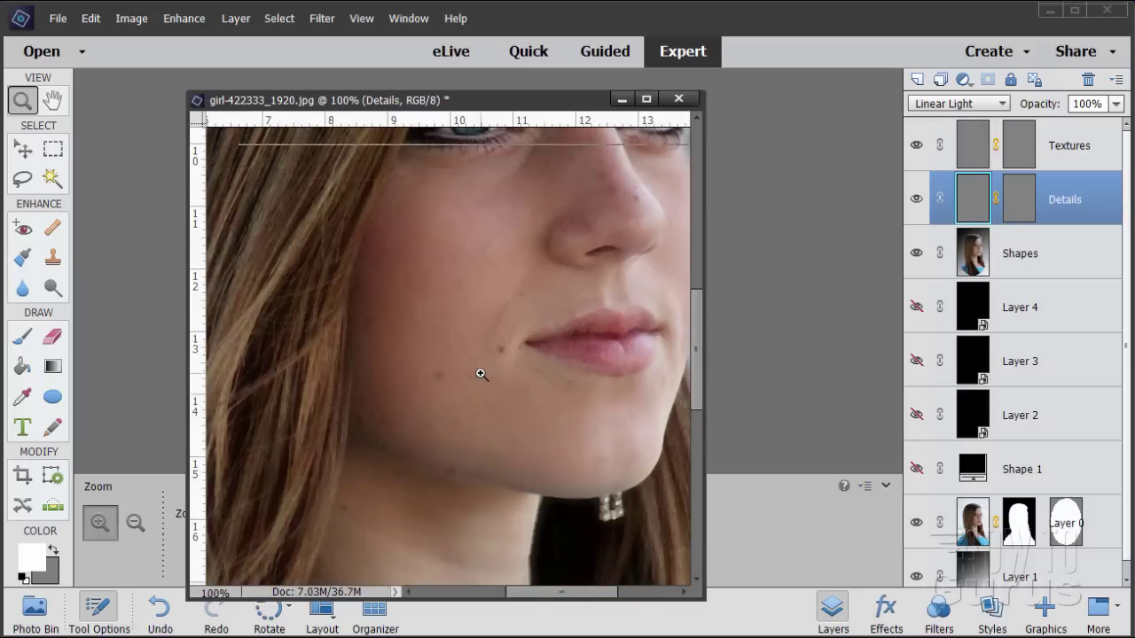
click(481, 375)
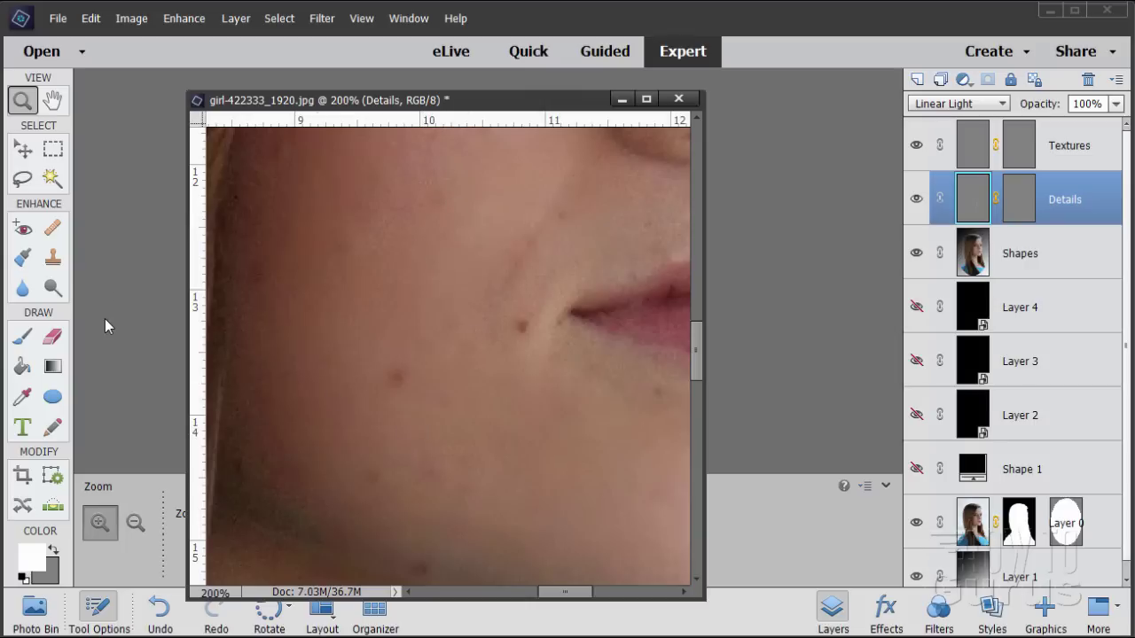
click(52, 257)
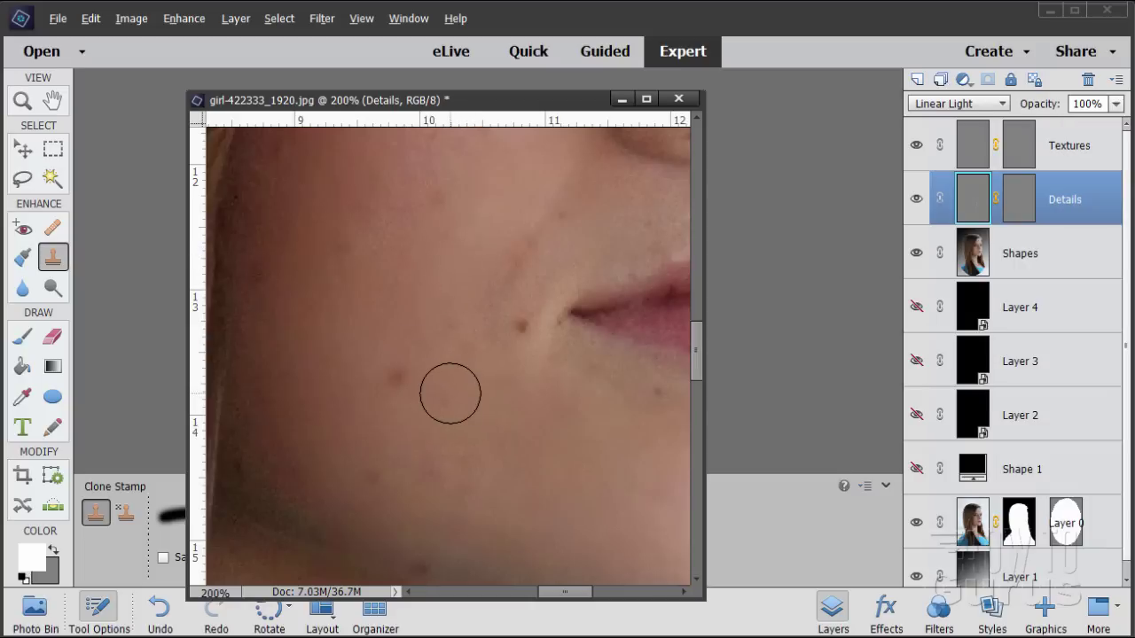
alt+click(450, 393)
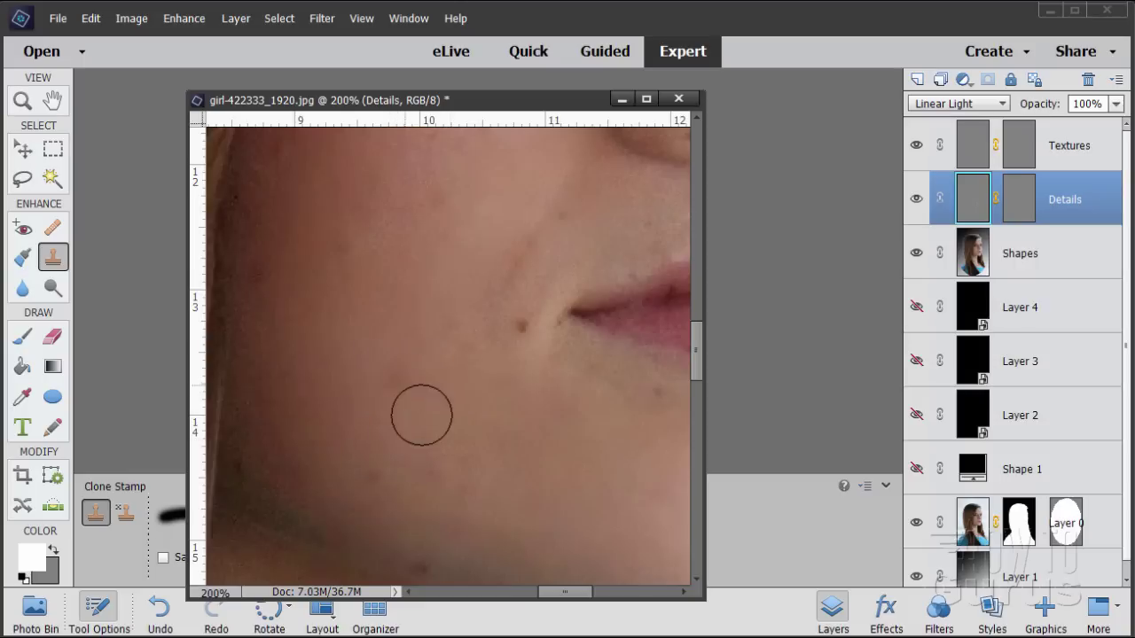
click(409, 395)
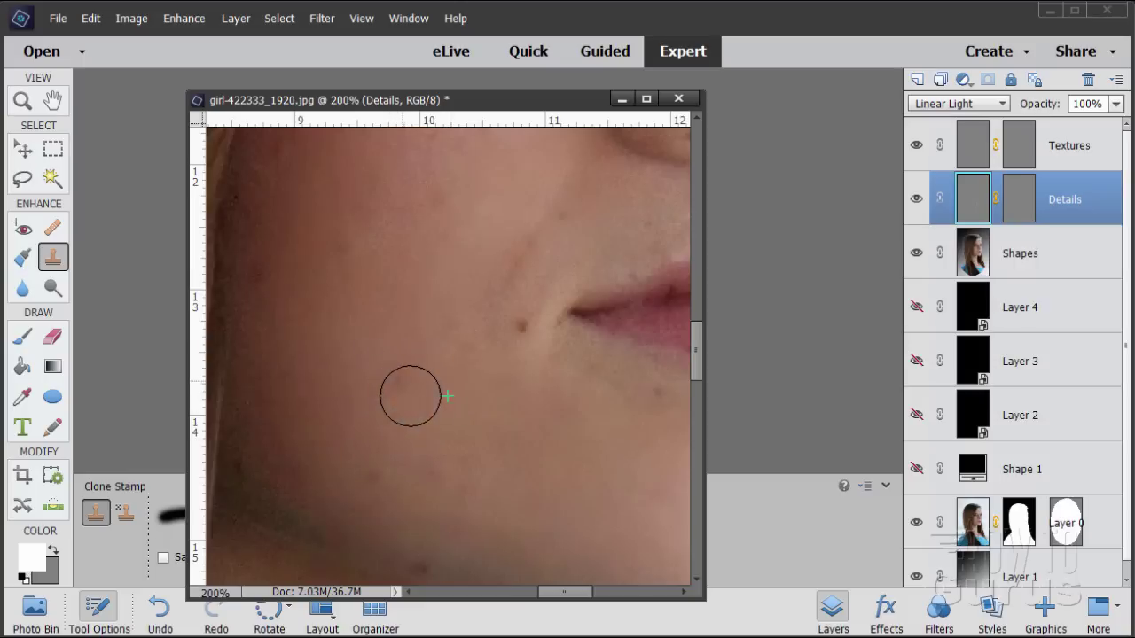
Sample clean cheek skin and clone it over the mole beside the corner of the mouth.
alt+click(473, 417)
alt+click(389, 312)
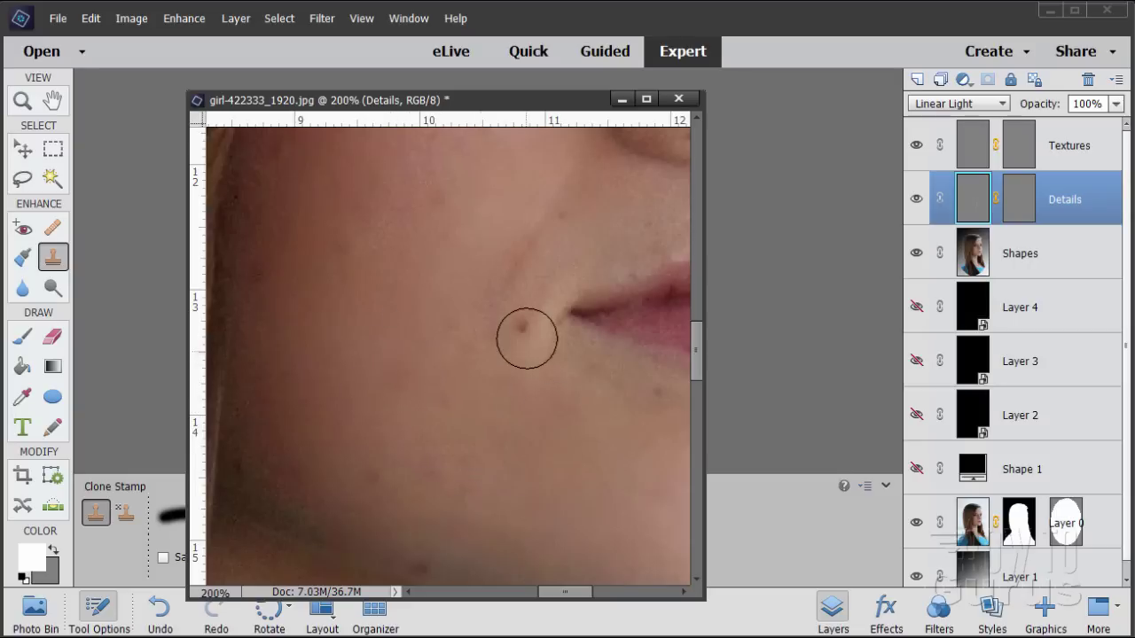
alt+click(520, 390)
click(522, 319)
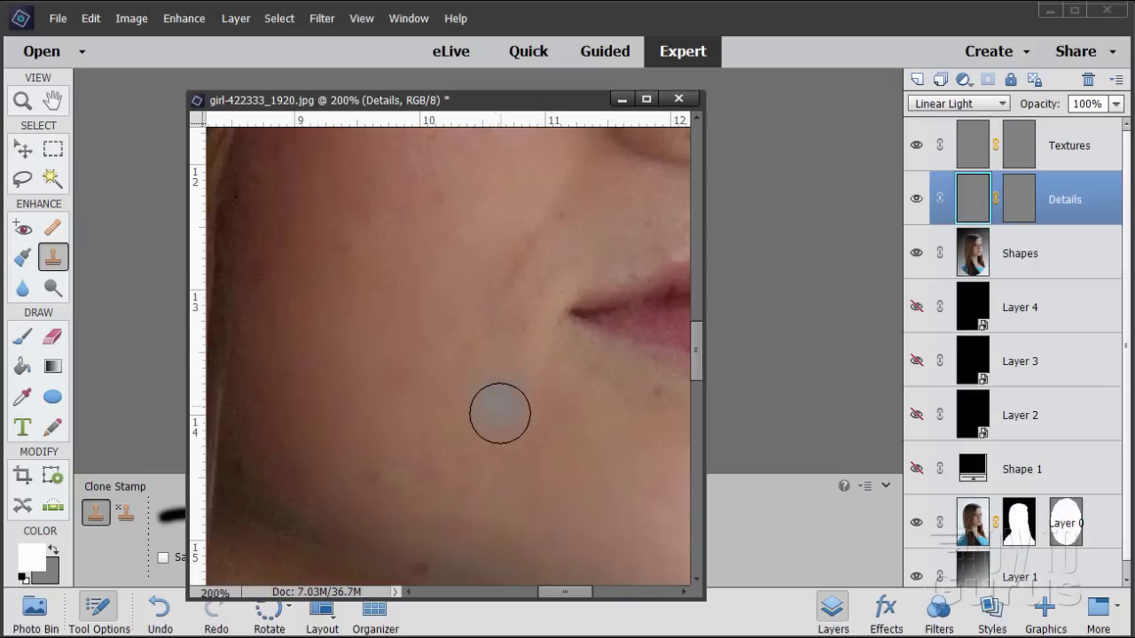
Retouch the fainter marks on the lower cheek with fresh Clone Stamp samples, undoing a stray stroke.
alt+click(426, 254)
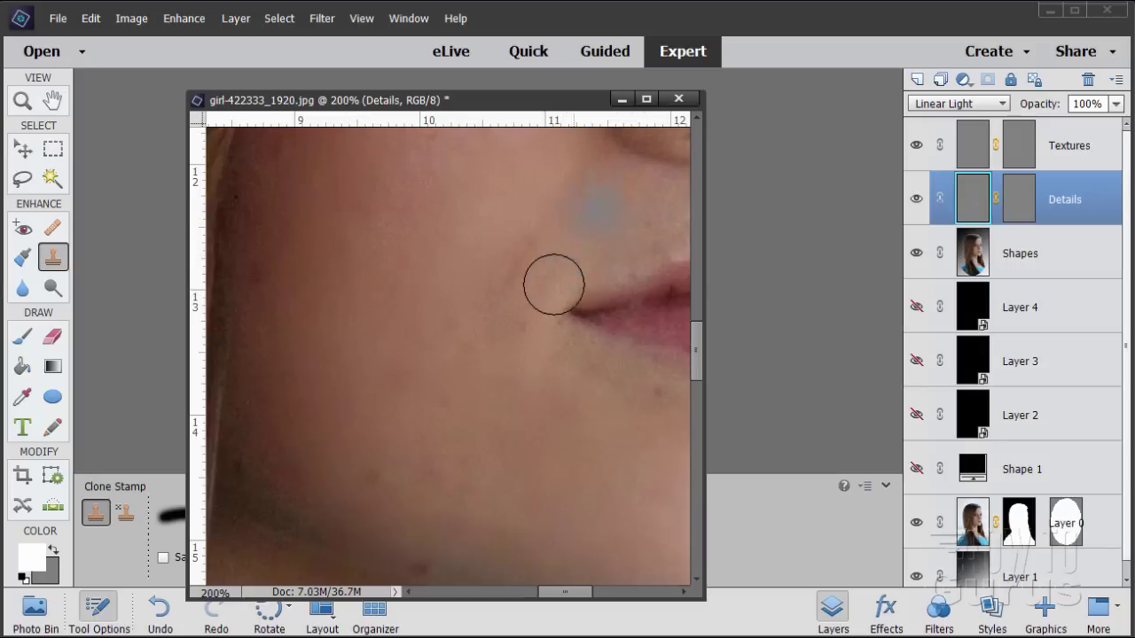
alt+click(434, 484)
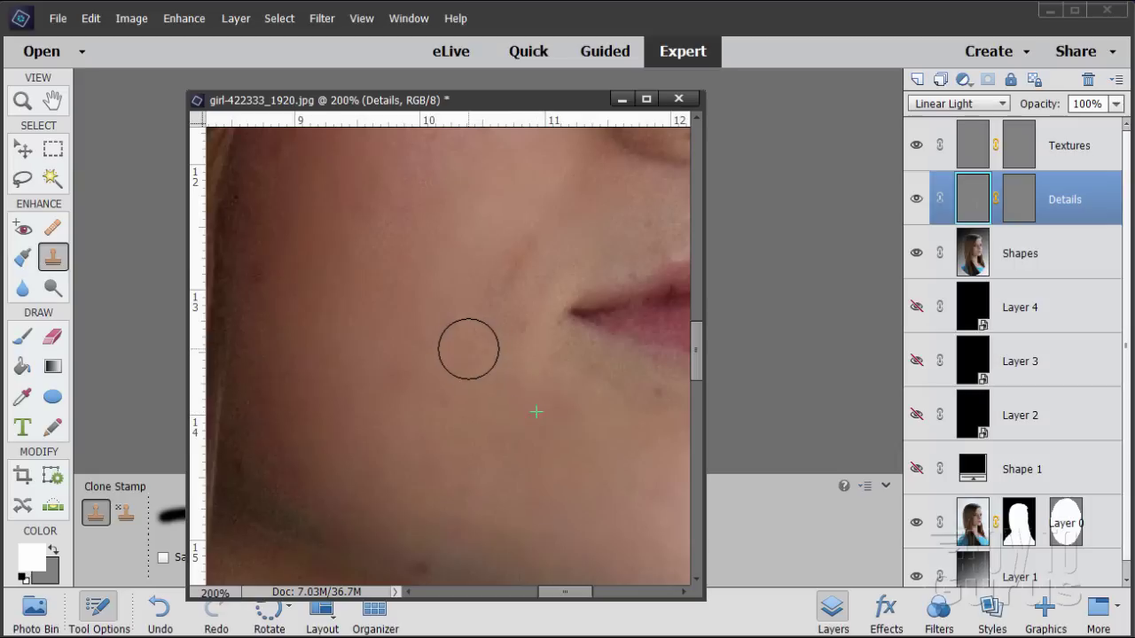
click(454, 336)
key(ctrl+z)
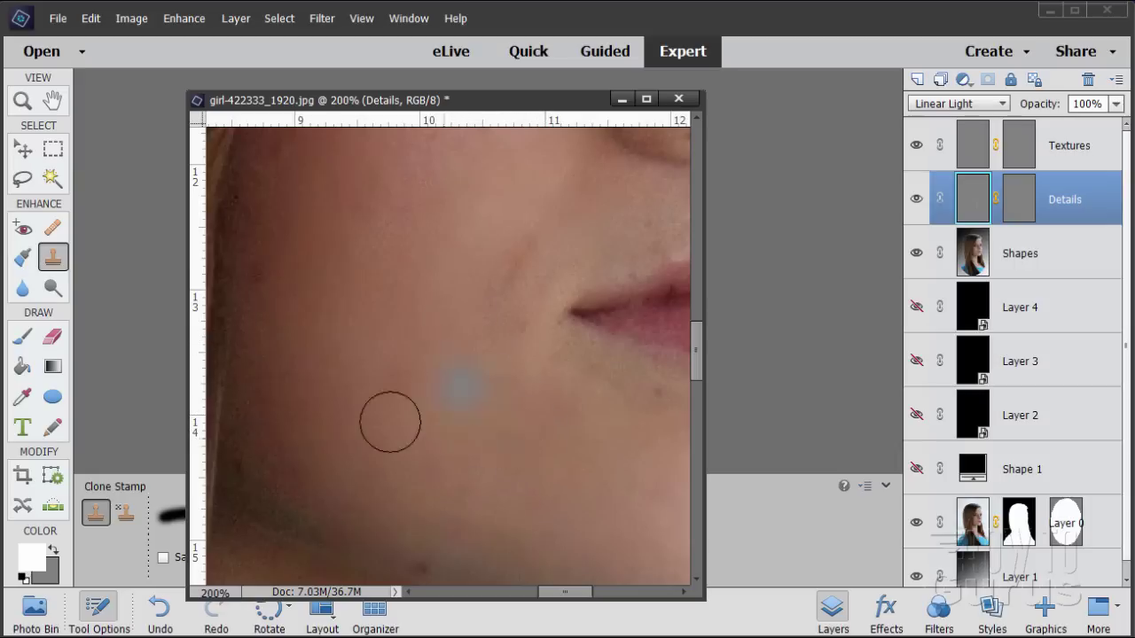
click(463, 351)
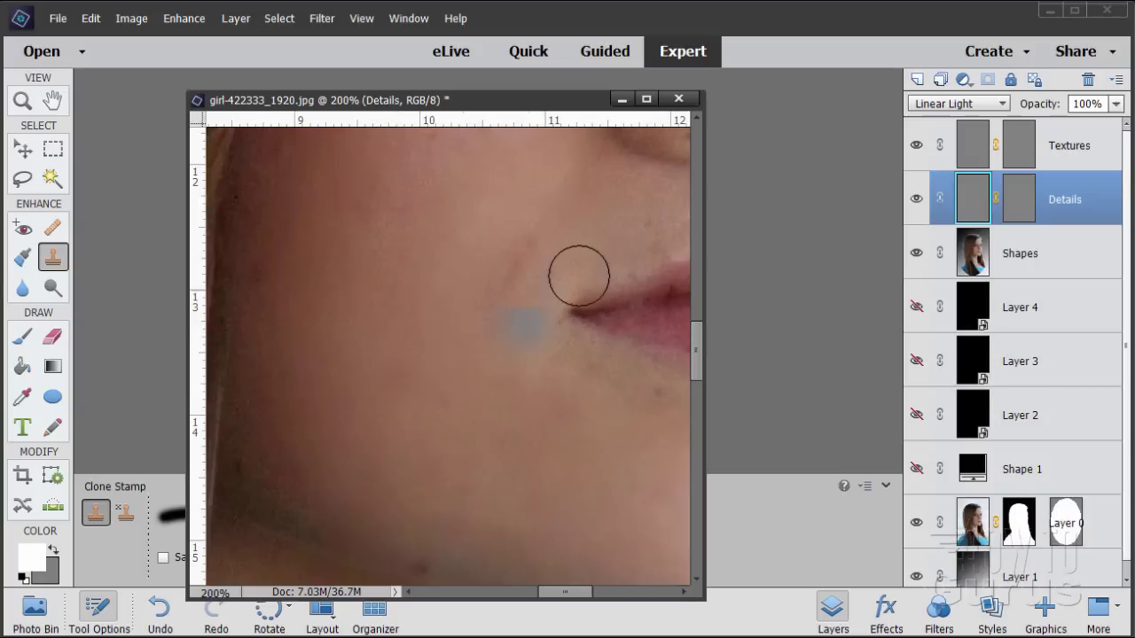
Check the Clone Stamp's size, opacity and mode settings, and look over the retouched cheek.
mouse_move(505, 105)
mouse_down()
mouse_move(677, 114)
mouse_move(861, 101)
mouse_up()
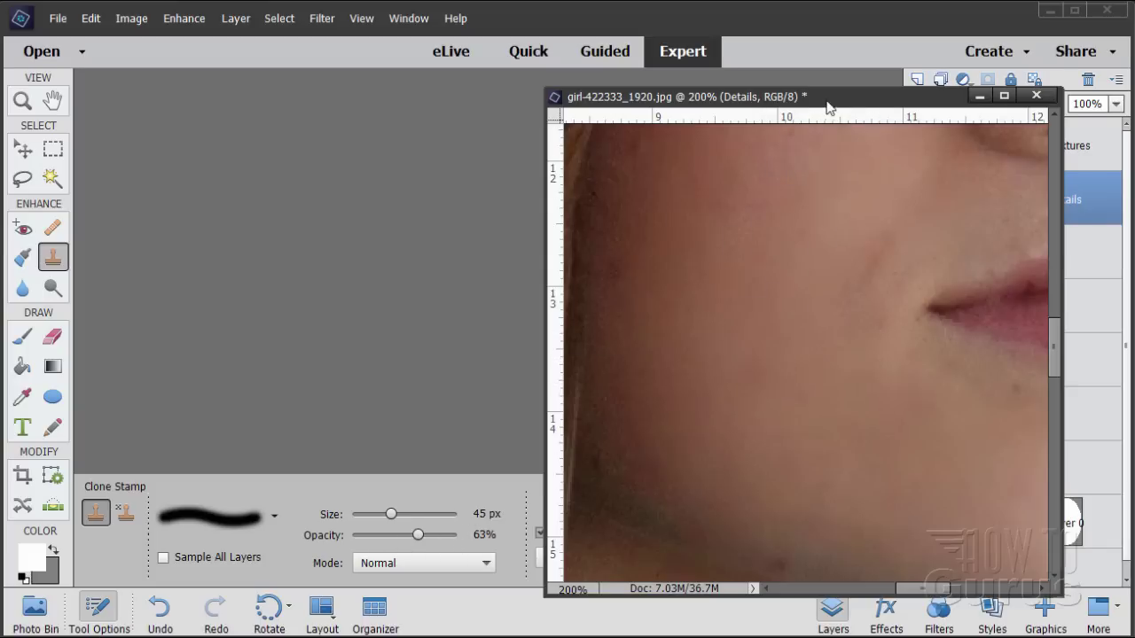
mouse_move(825, 100)
mouse_down()
mouse_move(392, 84)
mouse_move(426, 115)
mouse_up()
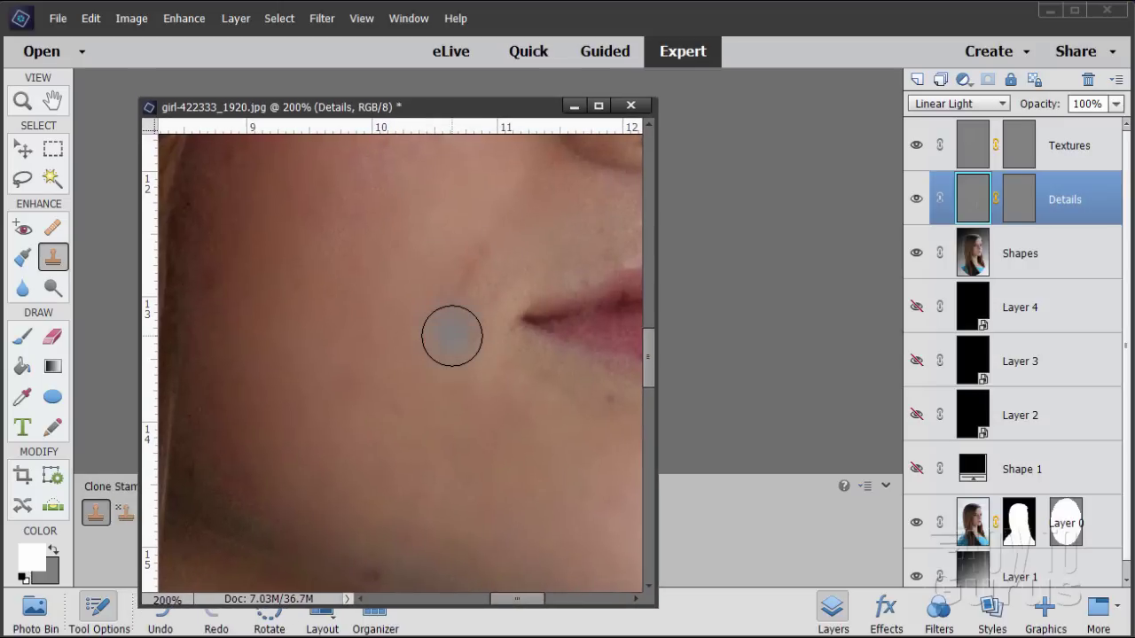
scroll(452, 335, up, 3)
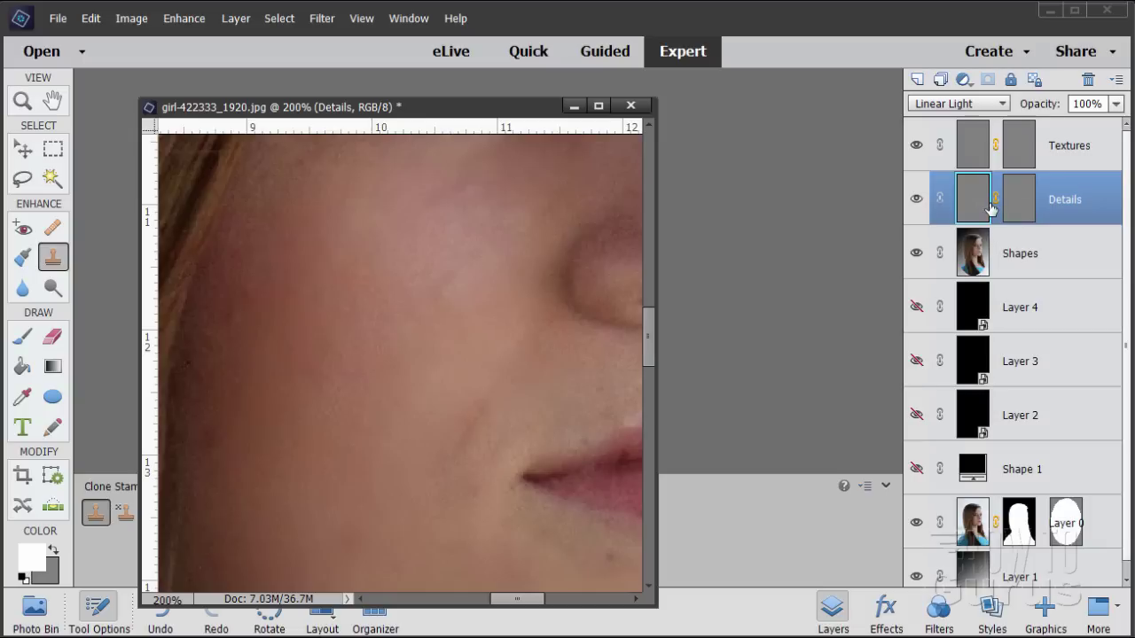
Fit the whole photo on screen and bring back the Elements+ effects.
click(359, 19)
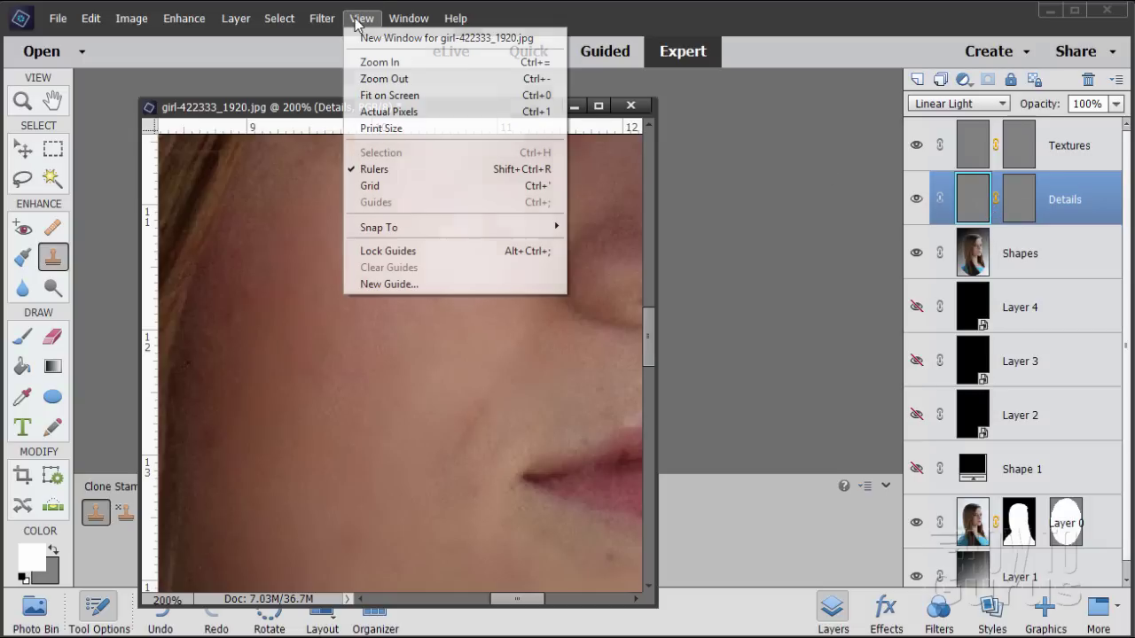
click(379, 95)
drag(277, 95, 468, 95)
click(891, 612)
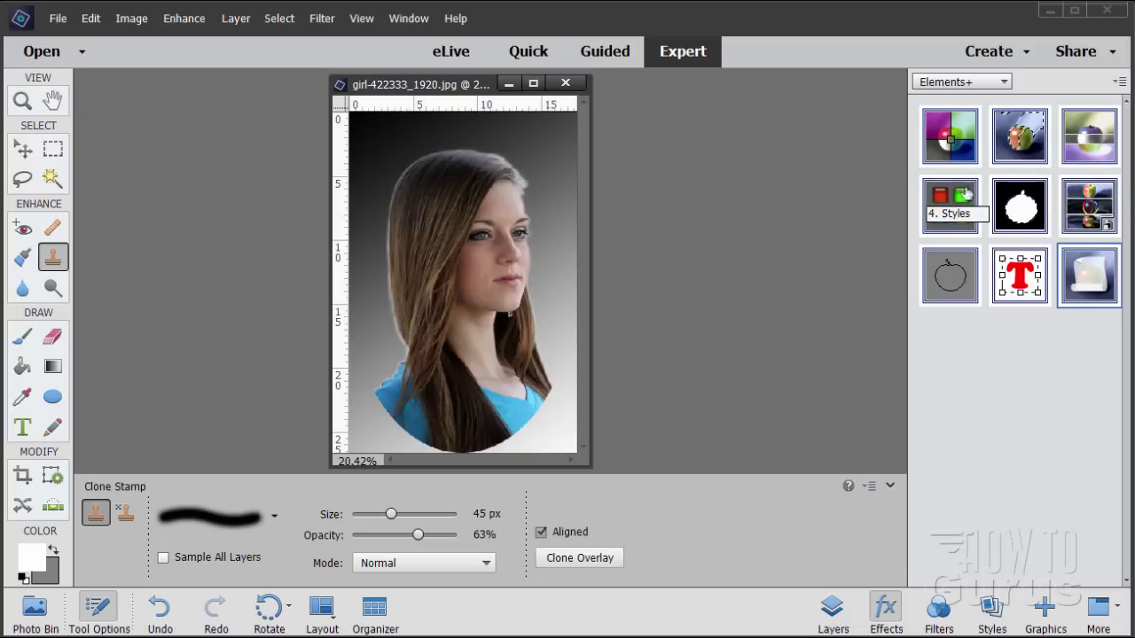
drag(1000, 273, 973, 326)
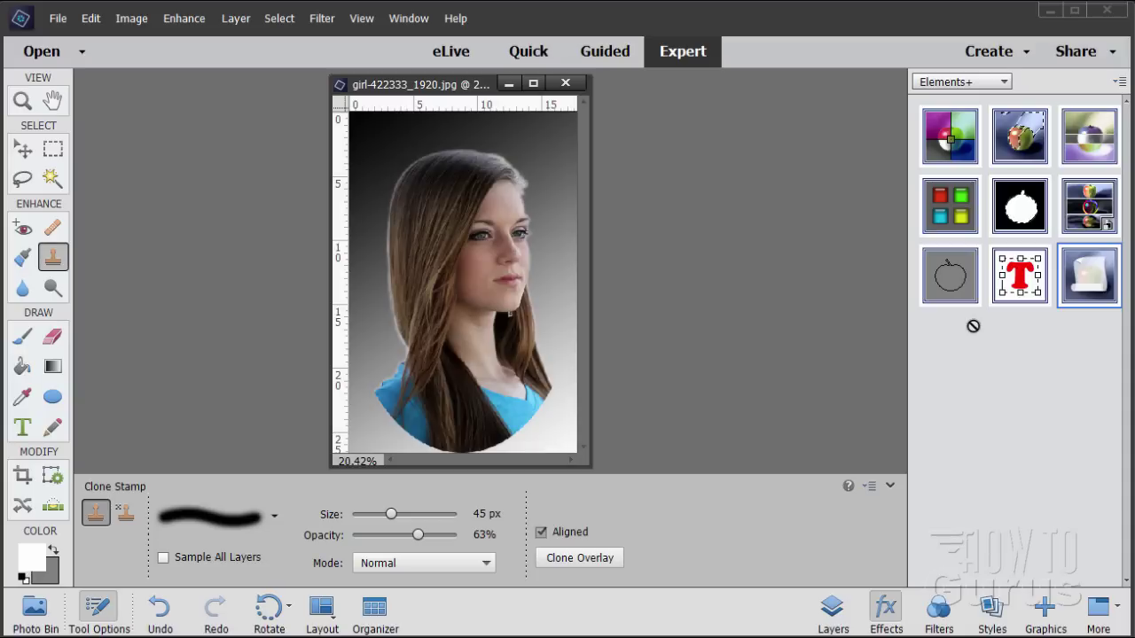
drag(973, 327, 853, 276)
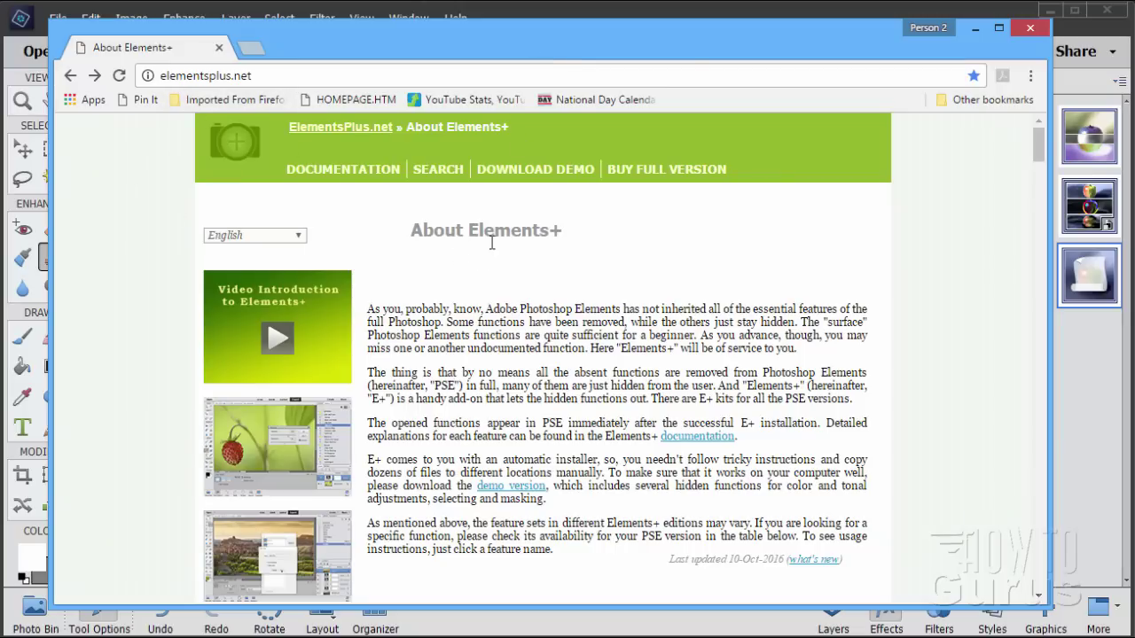
Open the full-version purchase page on the Elements+ website, look through its editions and prices, and minimize the browser.
click(670, 174)
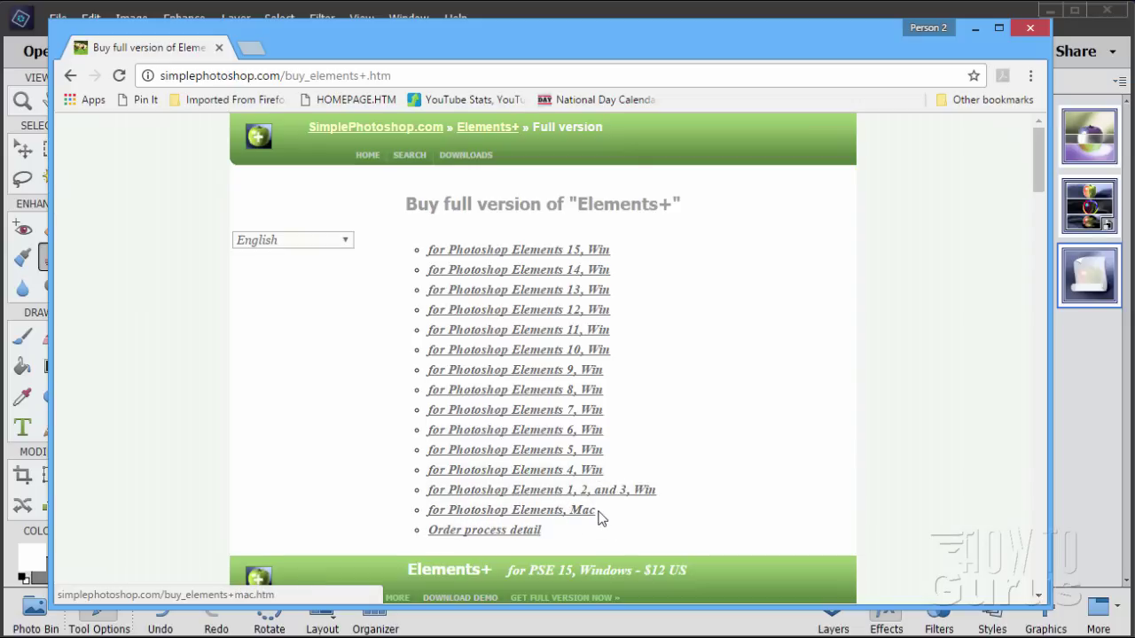
scroll(742, 412, down, 3)
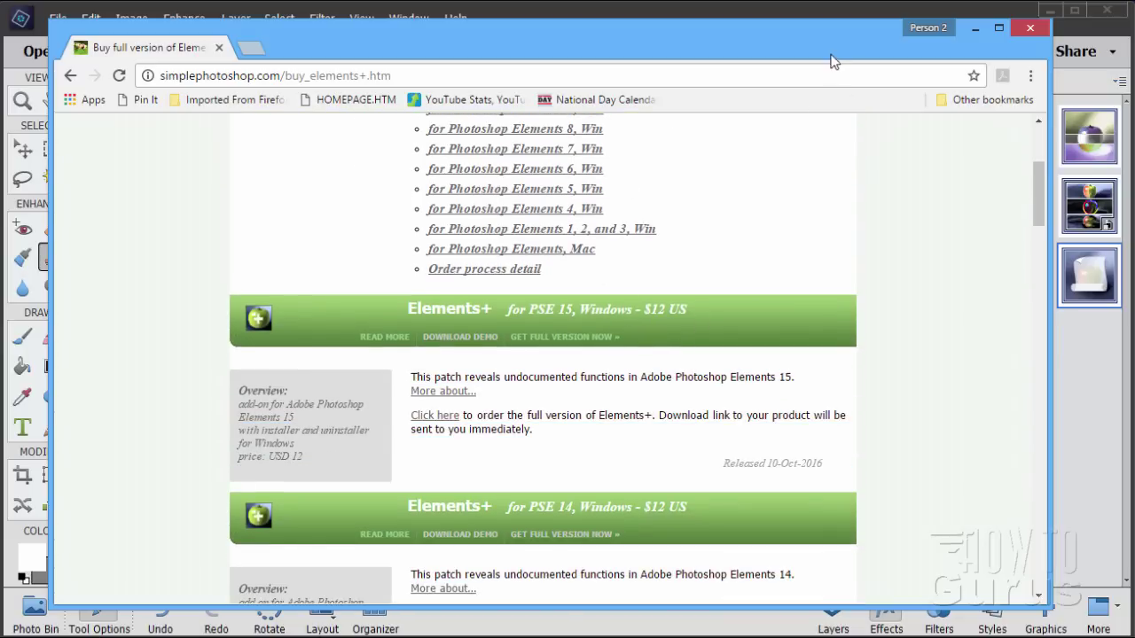
click(973, 30)
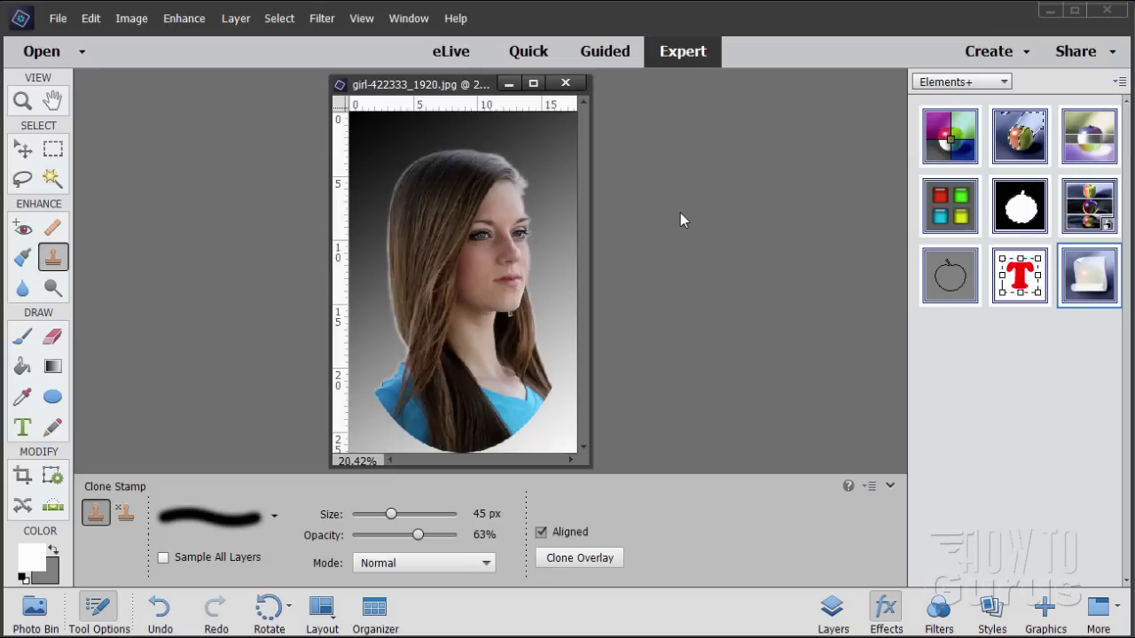